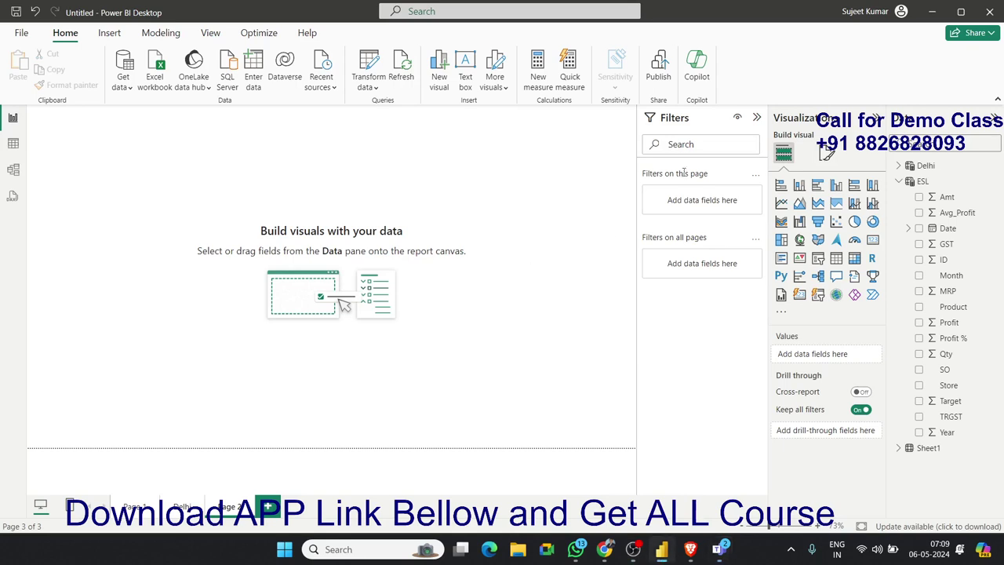
# Collapse the Filters pane and add an empty line chart, enlarged near the top left of page 3.
pyautogui.click(755, 119)
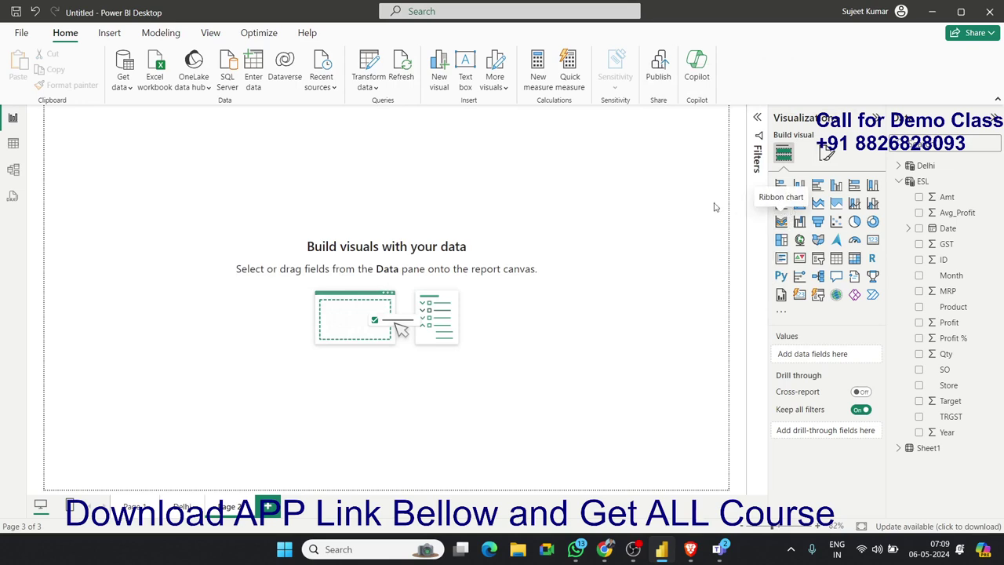
pyautogui.click(782, 204)
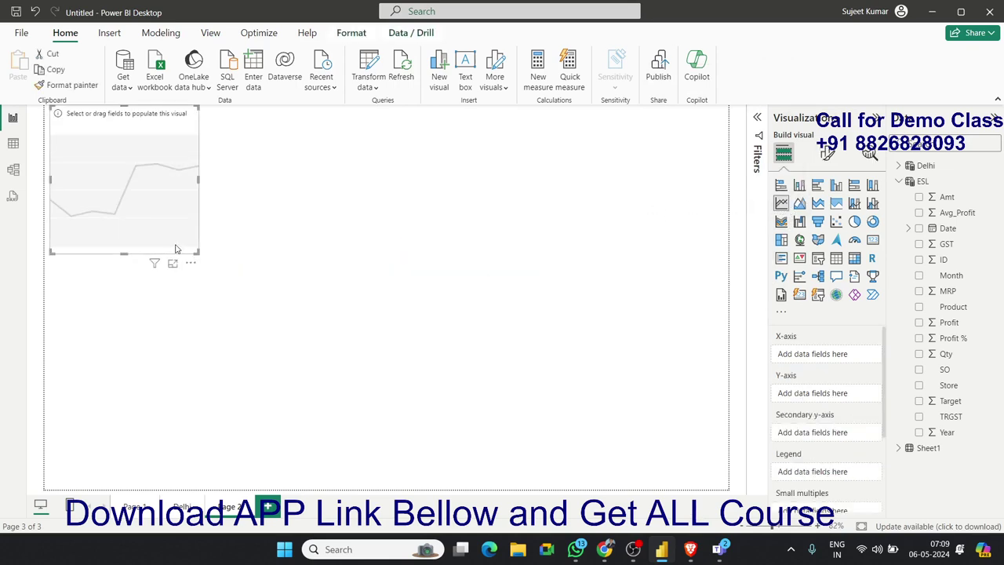
pyautogui.moveTo(176, 250)
pyautogui.mouseDown()
pyautogui.moveTo(193, 287)
pyautogui.moveTo(411, 295)
pyautogui.mouseUp()
pyautogui.click(590, 262)
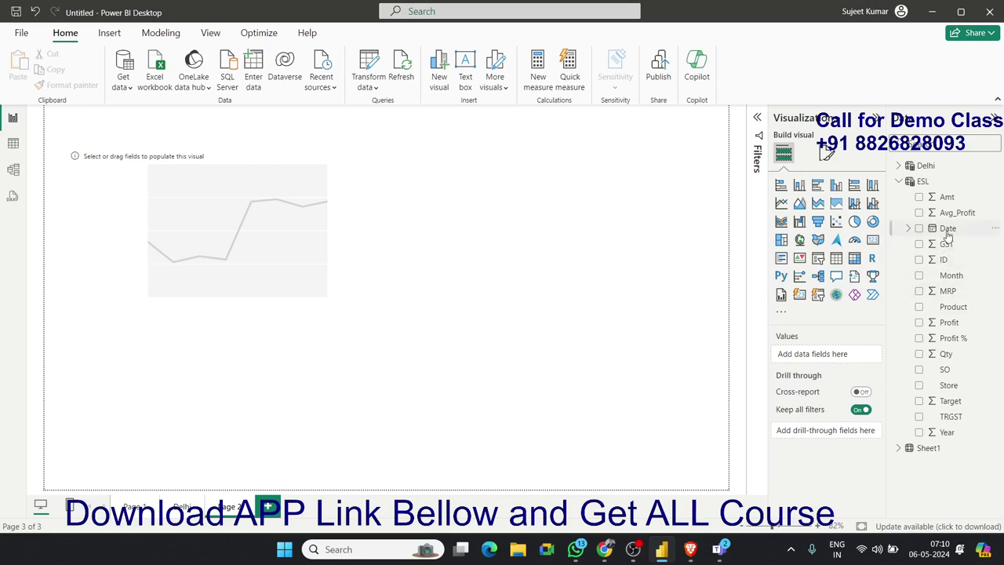
# Plot Sum of Qty by Date on the line chart and make it wider and shorter.
pyautogui.moveTo(947, 228)
pyautogui.mouseDown()
pyautogui.moveTo(235, 306)
pyautogui.moveTo(223, 283)
pyautogui.mouseUp()
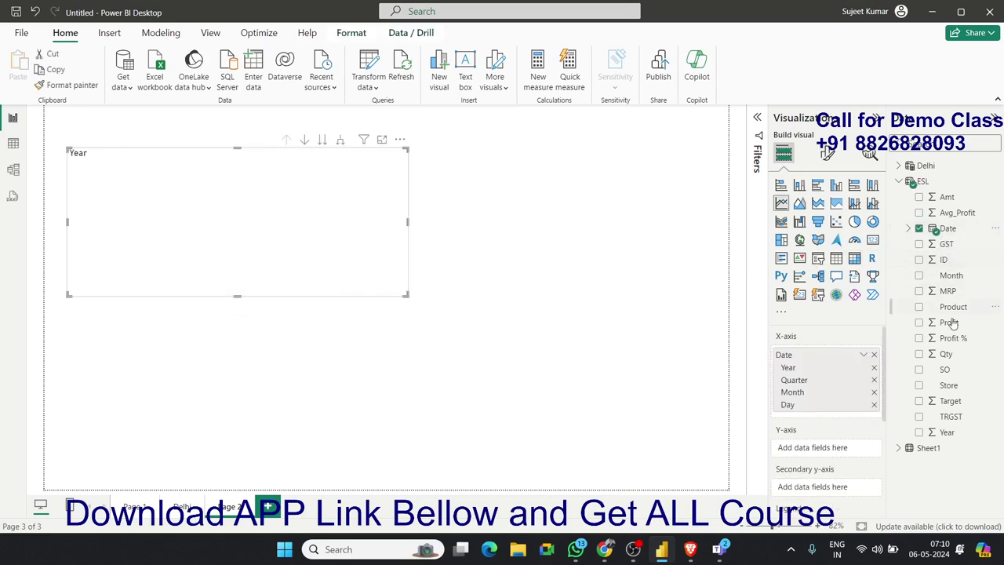
pyautogui.moveTo(946, 353); pyautogui.dragTo(276, 267)
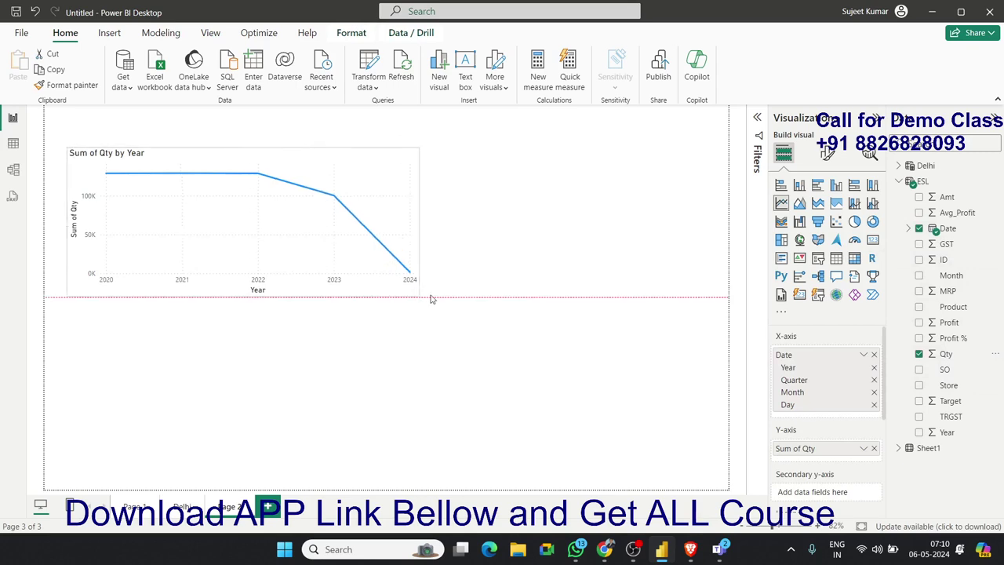
pyautogui.moveTo(407, 295)
pyautogui.mouseDown()
pyautogui.moveTo(553, 225)
pyautogui.moveTo(511, 310)
pyautogui.moveTo(525, 347)
pyautogui.mouseUp()
pyautogui.click(522, 234)
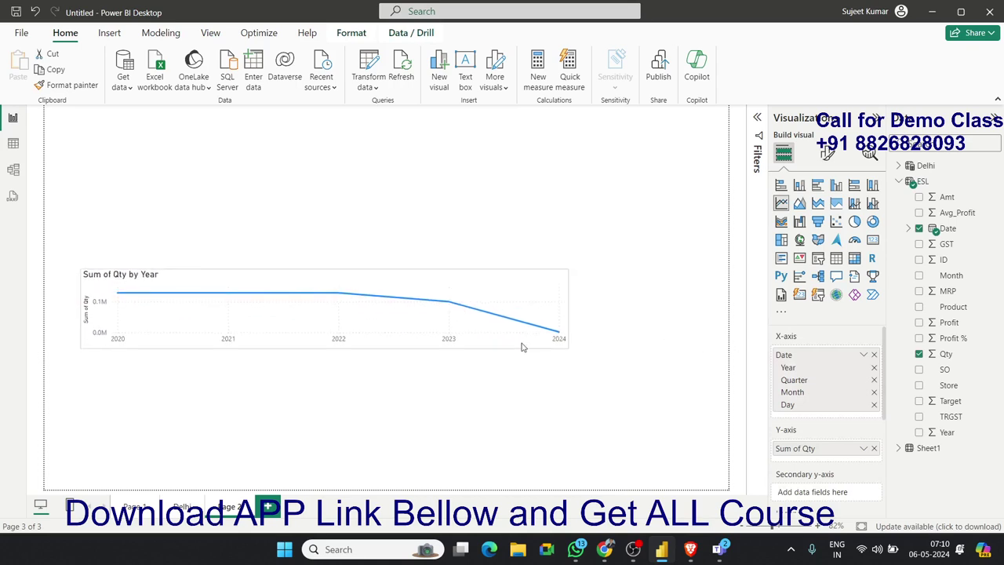
# Drop Year, Quarter and Month so the axis shows days, then stretch the chart along the page top.
pyautogui.click(874, 368)
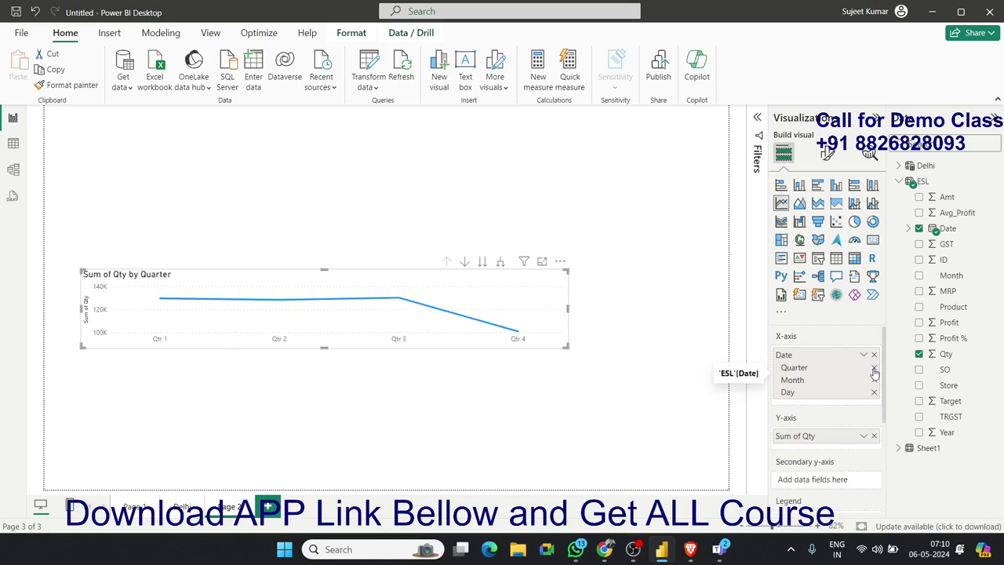
pyautogui.click(874, 370)
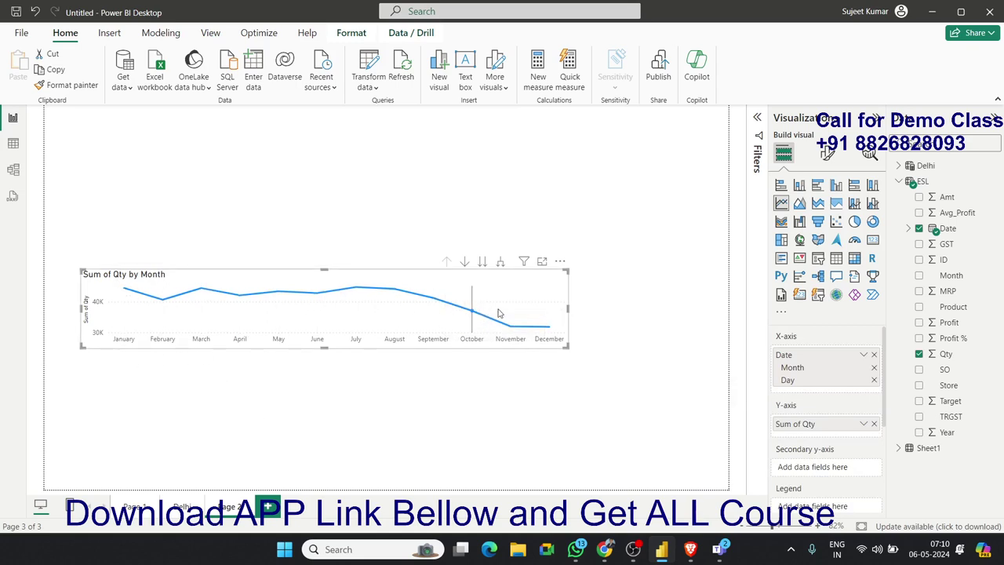
pyautogui.moveTo(525, 334)
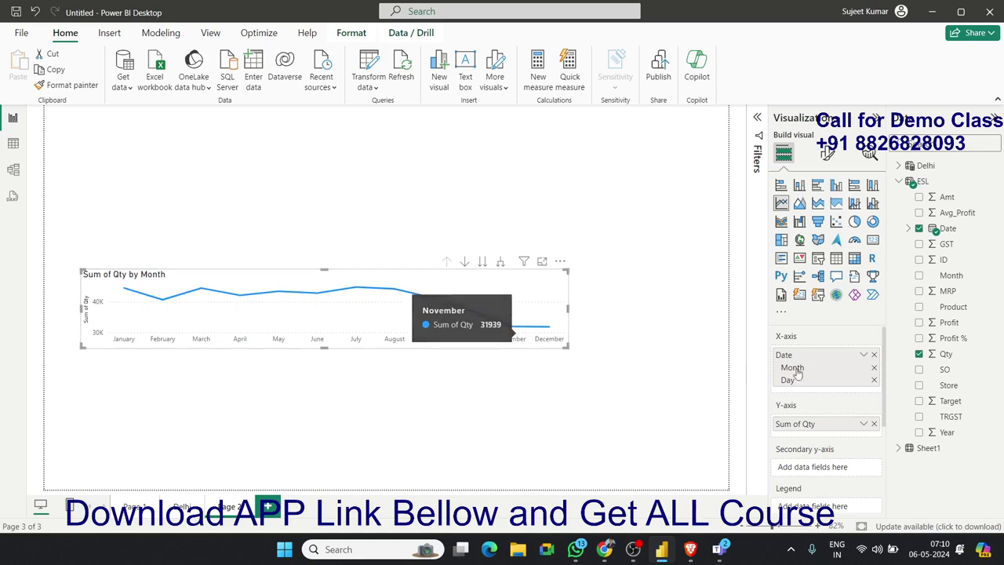
pyautogui.click(874, 369)
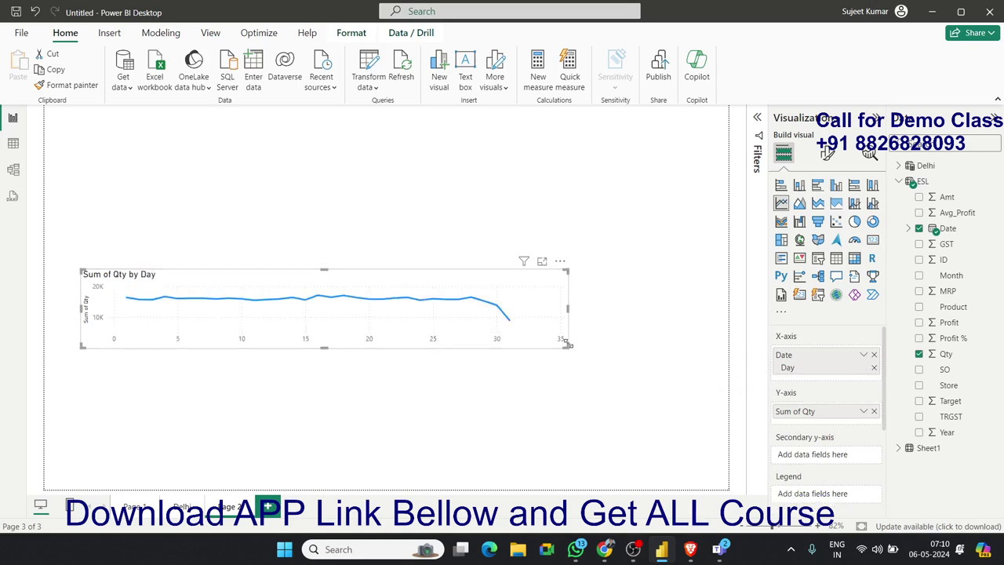
pyautogui.moveTo(566, 346); pyautogui.dragTo(725, 344)
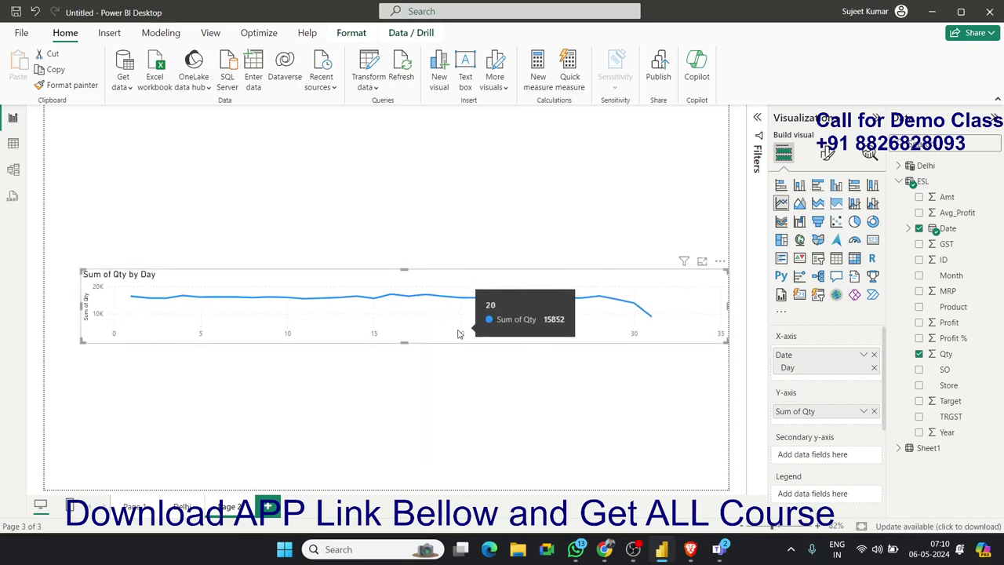
pyautogui.moveTo(460, 348); pyautogui.dragTo(424, 234)
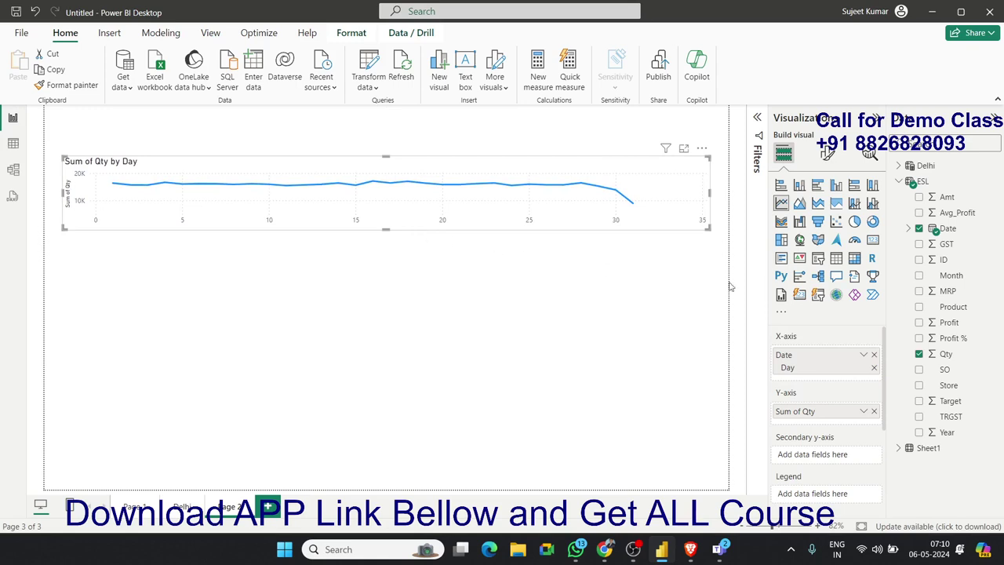
# Try the daily Qty chart as an area chart, revert it to a line chart, and open Format visual.
pyautogui.click(800, 203)
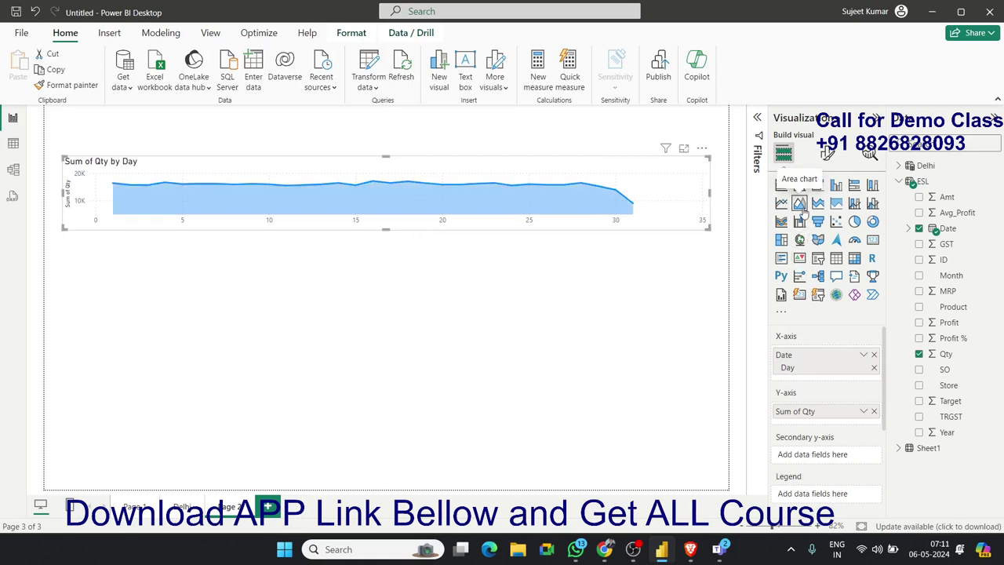
pyautogui.click(781, 204)
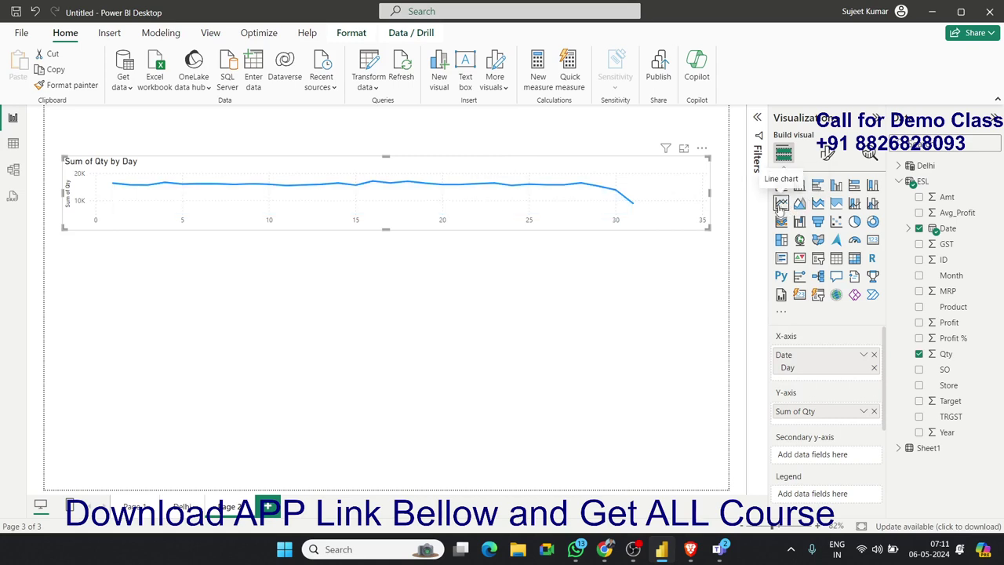
pyautogui.click(800, 203)
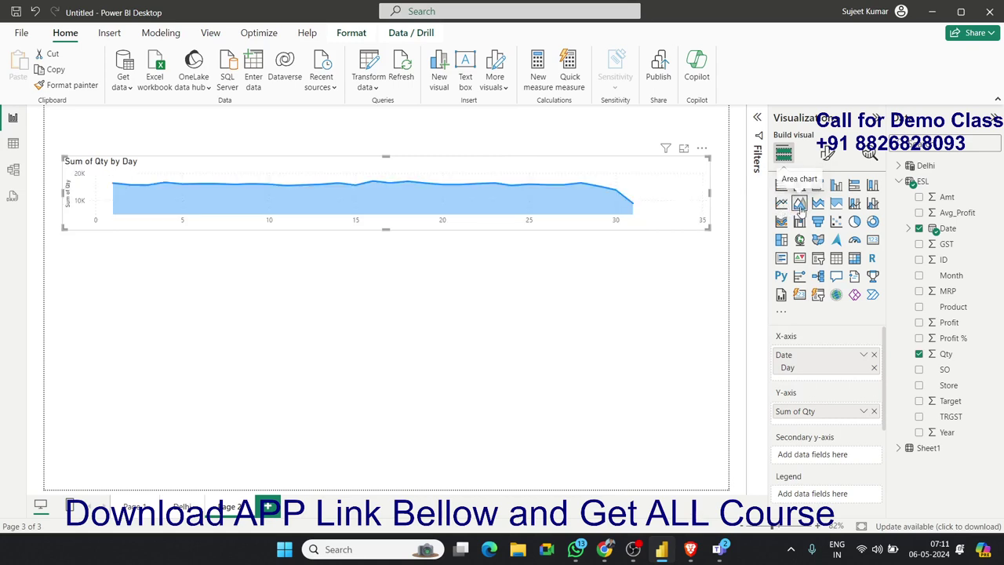
pyautogui.click(781, 206)
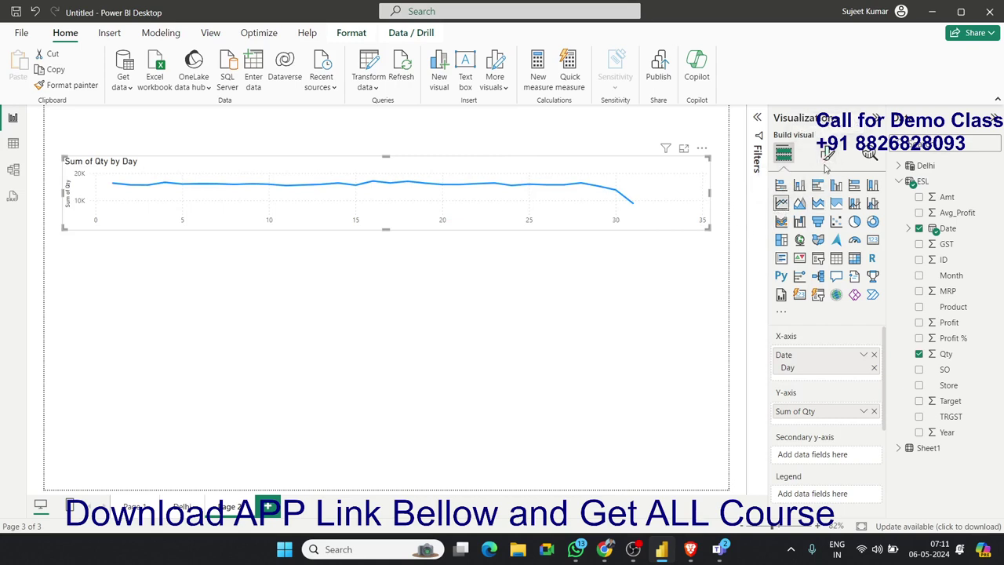
pyautogui.click(826, 155)
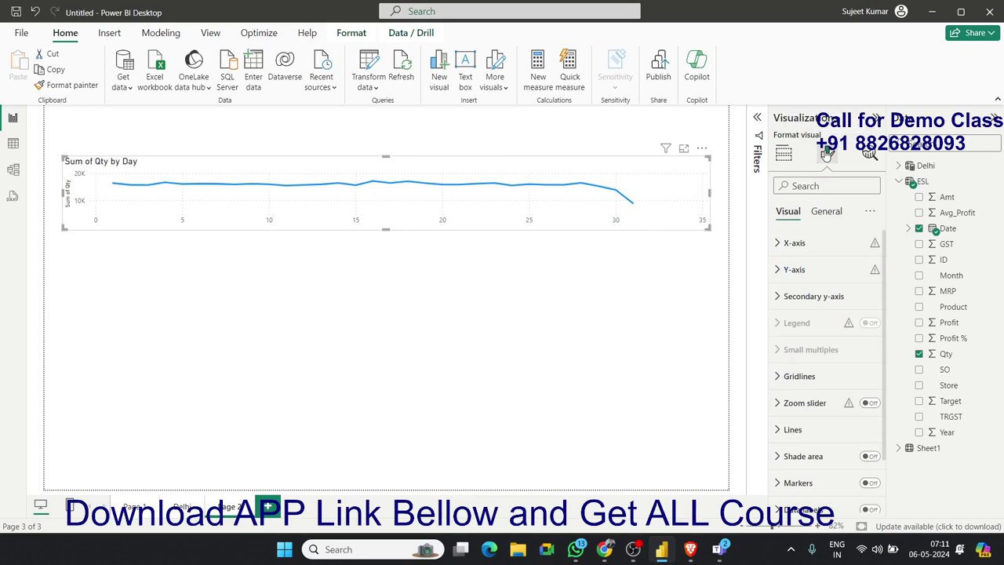
# Look through the X-axis, Y-axis and Gridlines formatting sections without changing them.
pyautogui.click(780, 244)
pyautogui.click(780, 245)
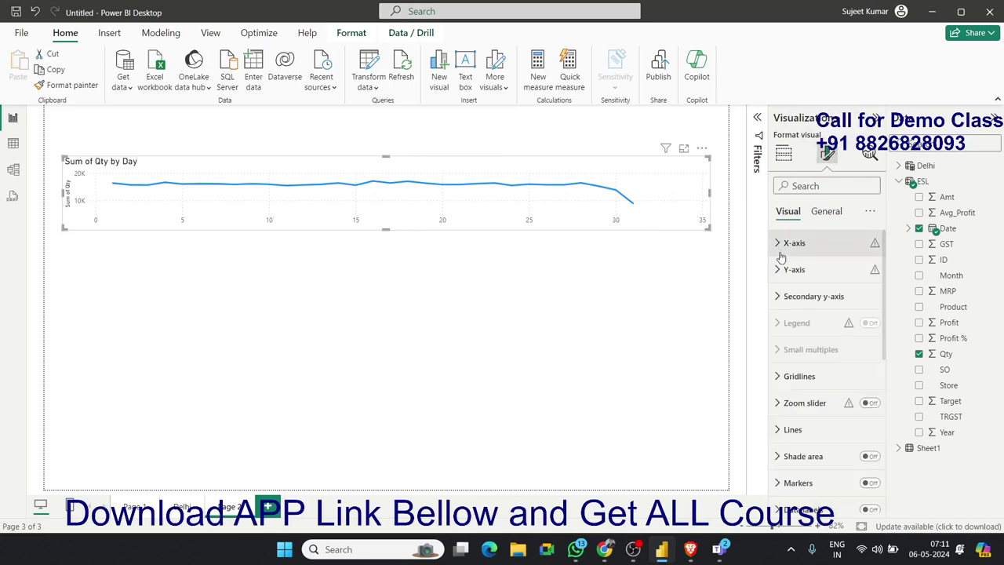
pyautogui.click(781, 269)
pyautogui.click(781, 269)
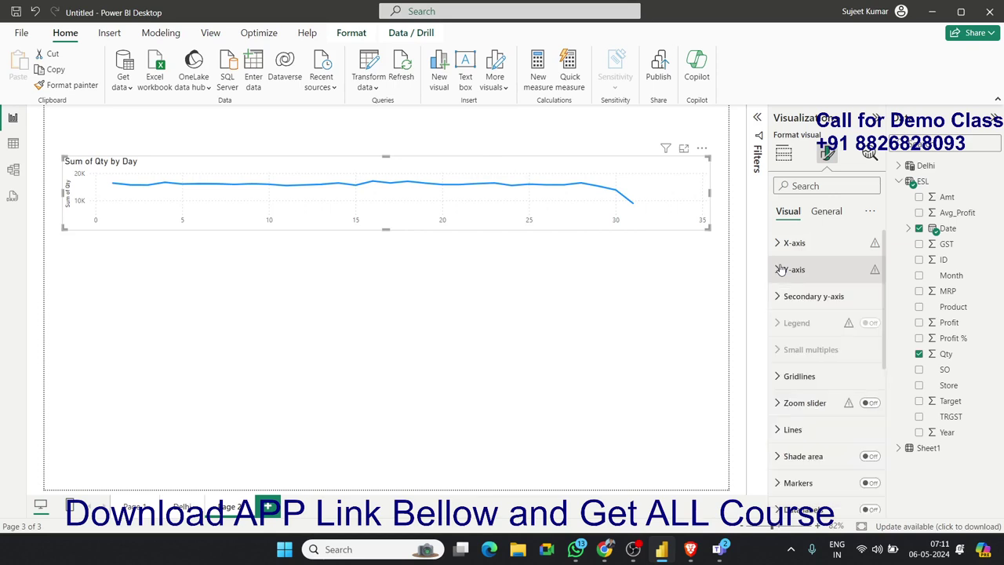
pyautogui.scroll(-1, 802, 263)
pyautogui.scroll(1, 802, 260)
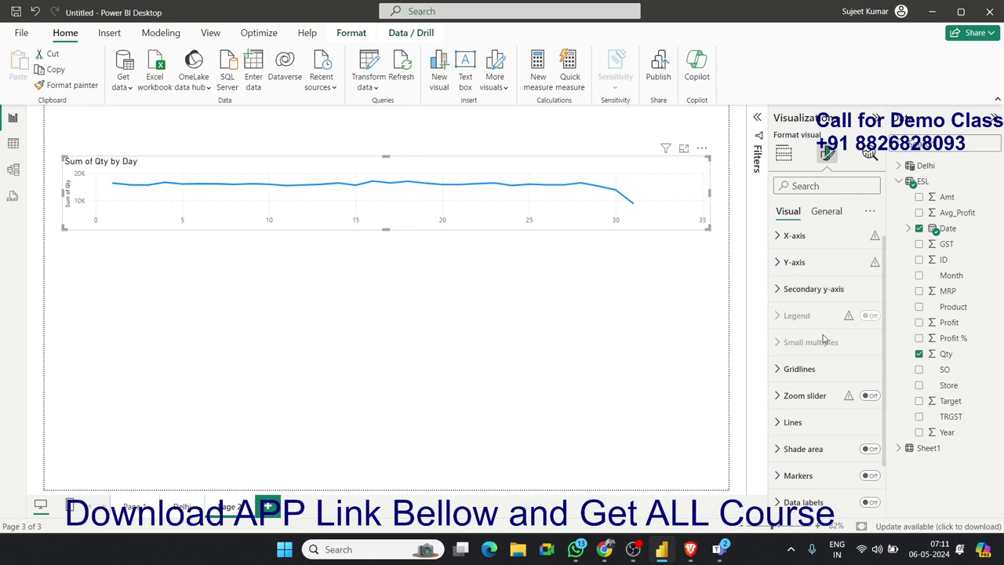
pyautogui.moveTo(821, 347)
pyautogui.click(787, 369)
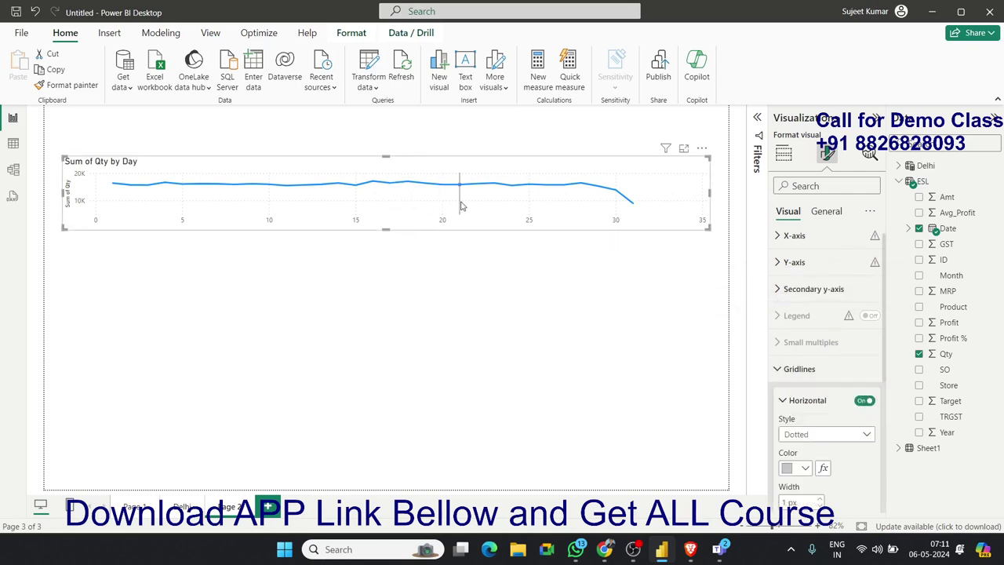
pyautogui.scroll(-3, 808, 395)
pyautogui.scroll(3, 800, 389)
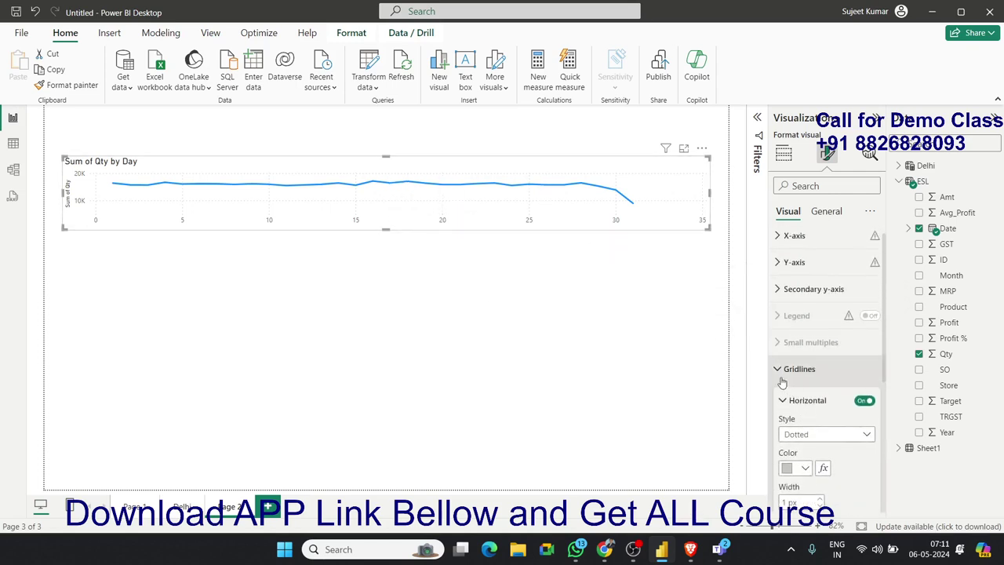
pyautogui.click(779, 373)
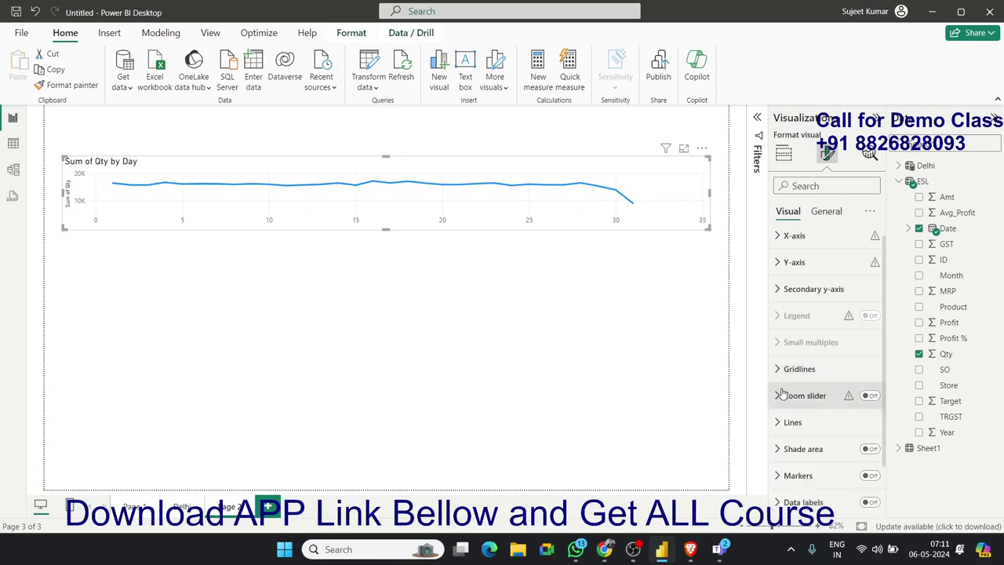
# Turn the zoom slider on, make the chart taller, and test zooming into days 0–20.
pyautogui.click(783, 395)
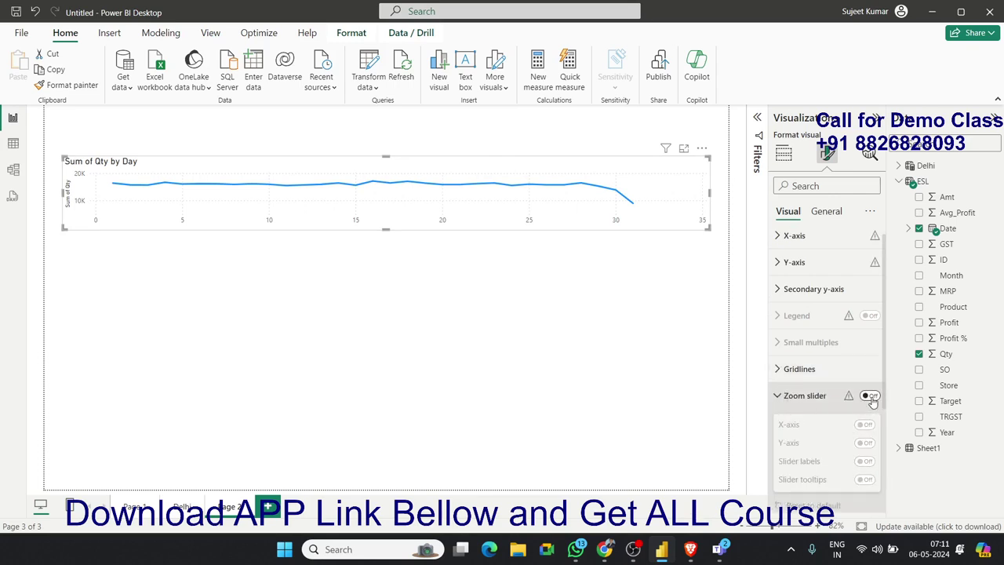
pyautogui.click(871, 398)
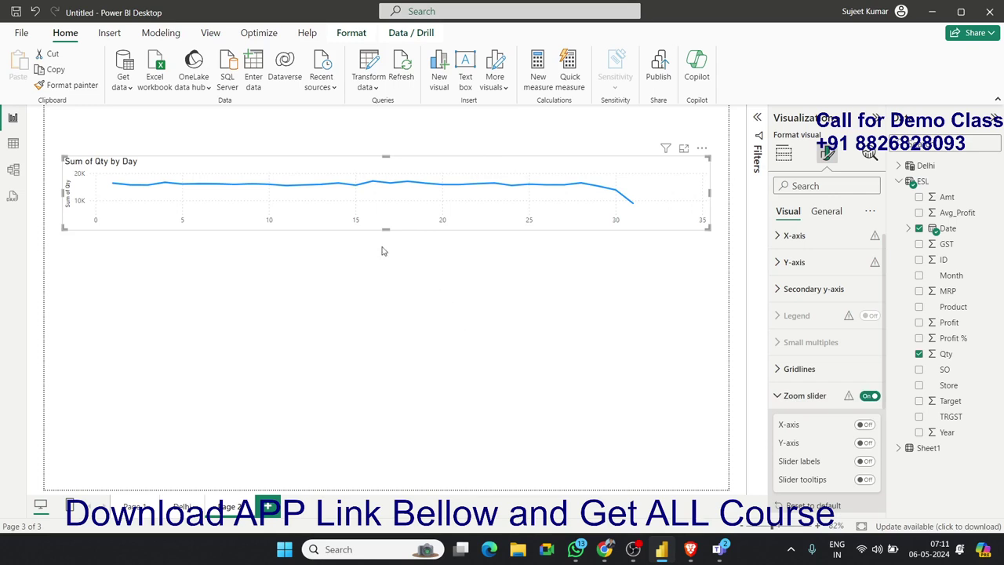
pyautogui.moveTo(386, 229); pyautogui.dragTo(388, 260)
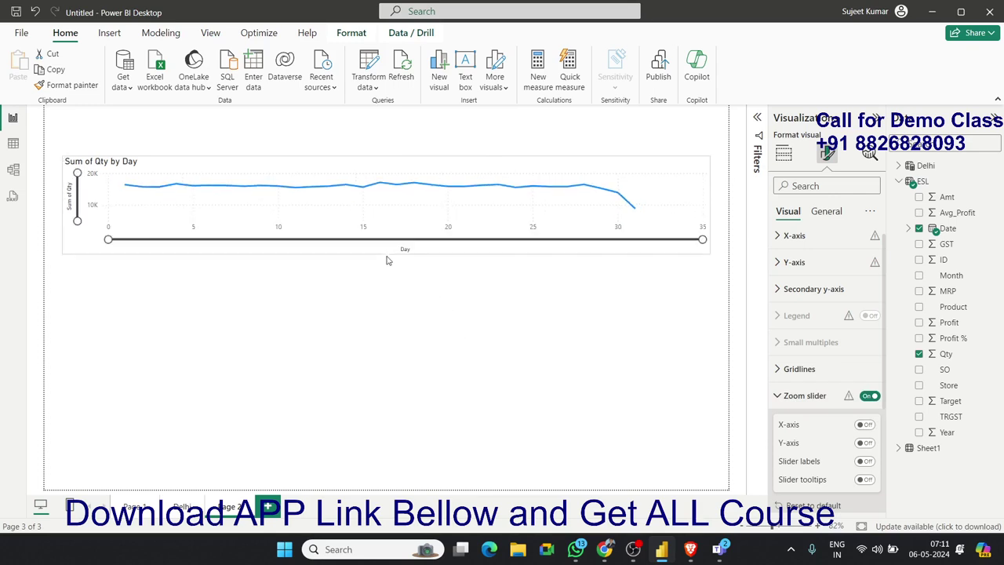
pyautogui.moveTo(703, 245); pyautogui.dragTo(289, 245)
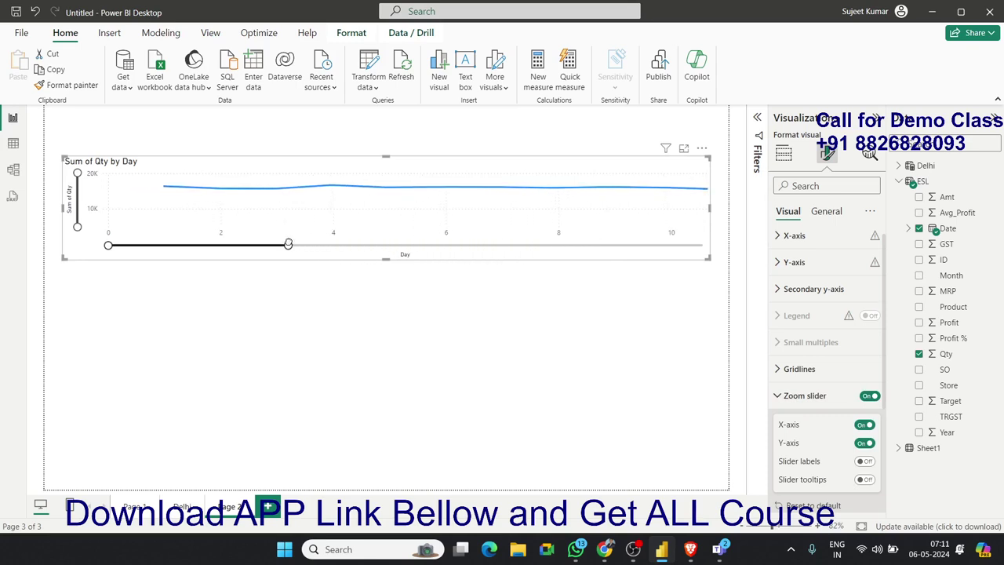
pyautogui.moveTo(290, 255)
pyautogui.mouseDown()
pyautogui.moveTo(219, 246)
pyautogui.moveTo(692, 246)
pyautogui.mouseUp()
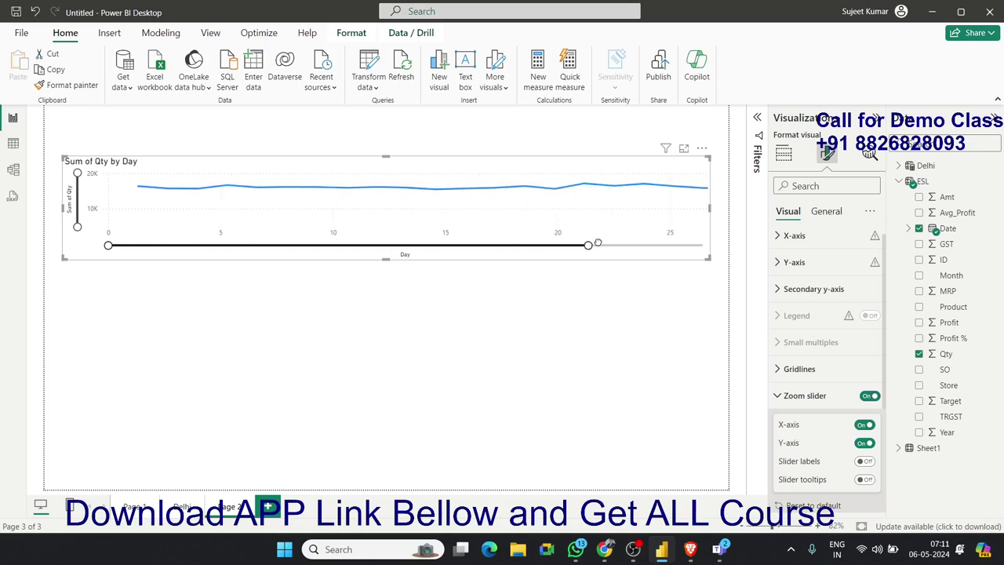
pyautogui.click(783, 153)
# Switch the X-axis to plain Date instead of the hierarchy, then enlarge and shift the chart.
pyautogui.click(863, 354)
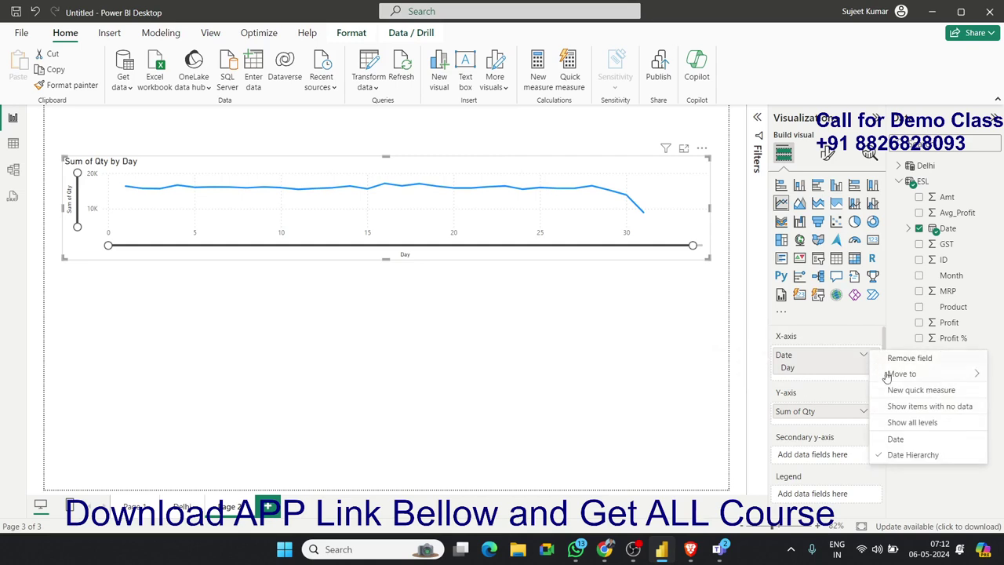
pyautogui.click(896, 439)
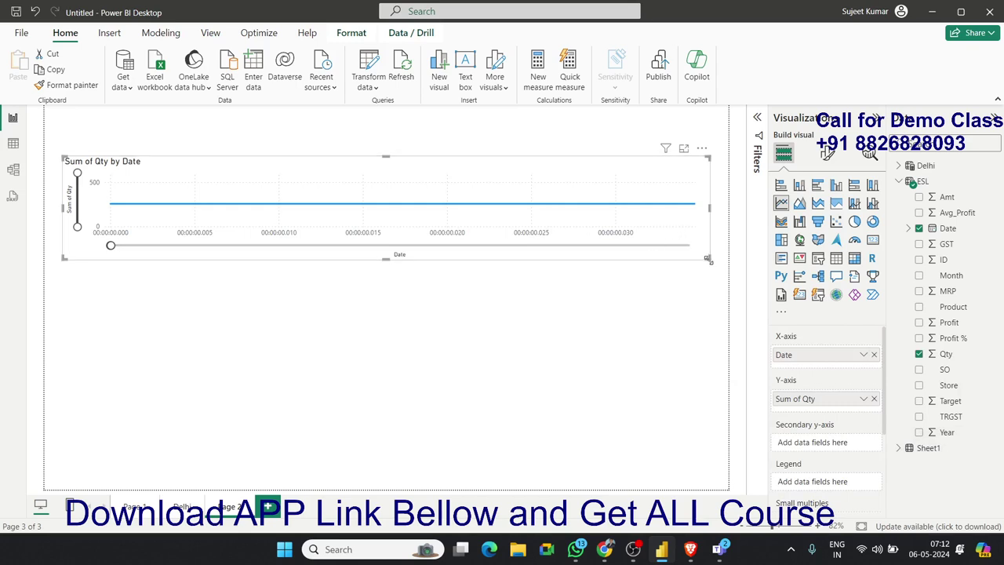
pyautogui.moveTo(709, 258); pyautogui.dragTo(718, 271)
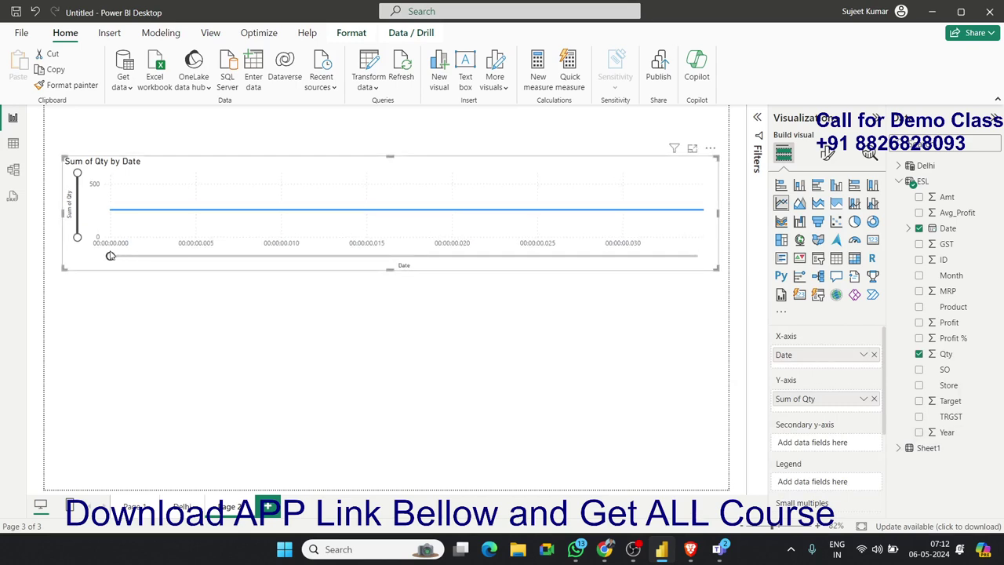
pyautogui.moveTo(111, 256)
pyautogui.mouseDown()
pyautogui.moveTo(187, 271)
pyautogui.moveTo(720, 270)
pyautogui.mouseUp()
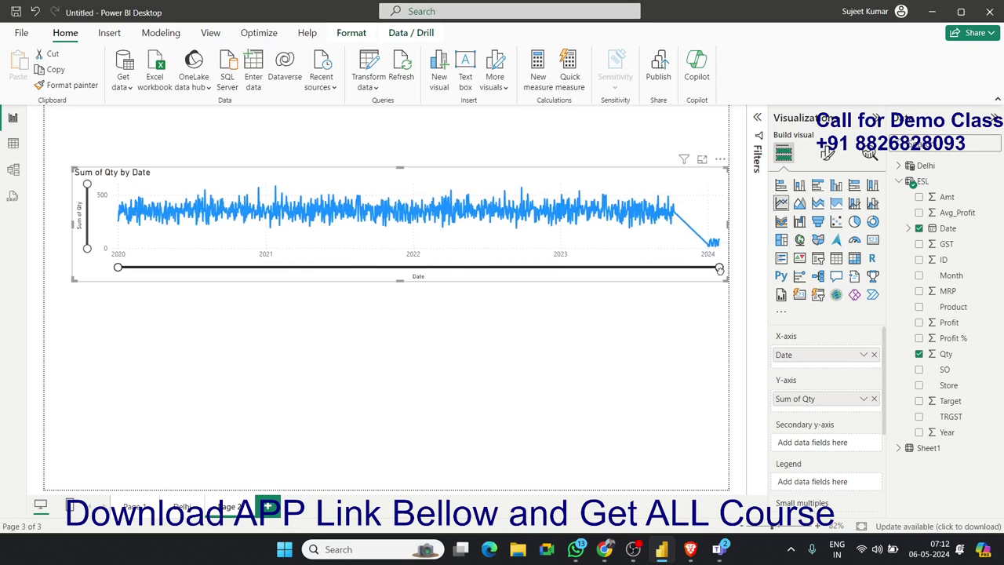
# Try narrowing the date range with the slider handles, then delete the line chart.
pyautogui.moveTo(118, 269)
pyautogui.mouseDown()
pyautogui.moveTo(708, 279)
pyautogui.moveTo(118, 268)
pyautogui.mouseUp()
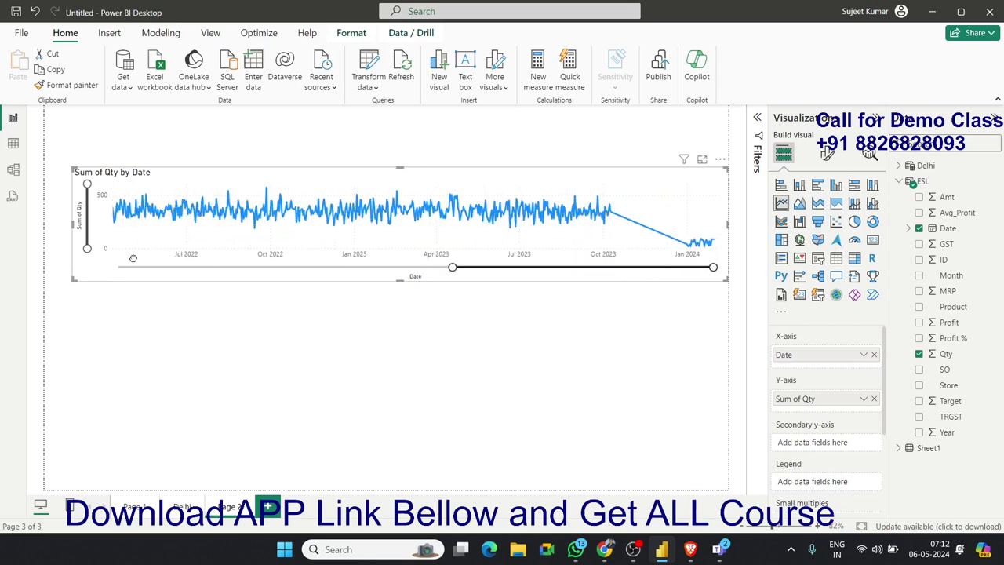
pyautogui.click(271, 392)
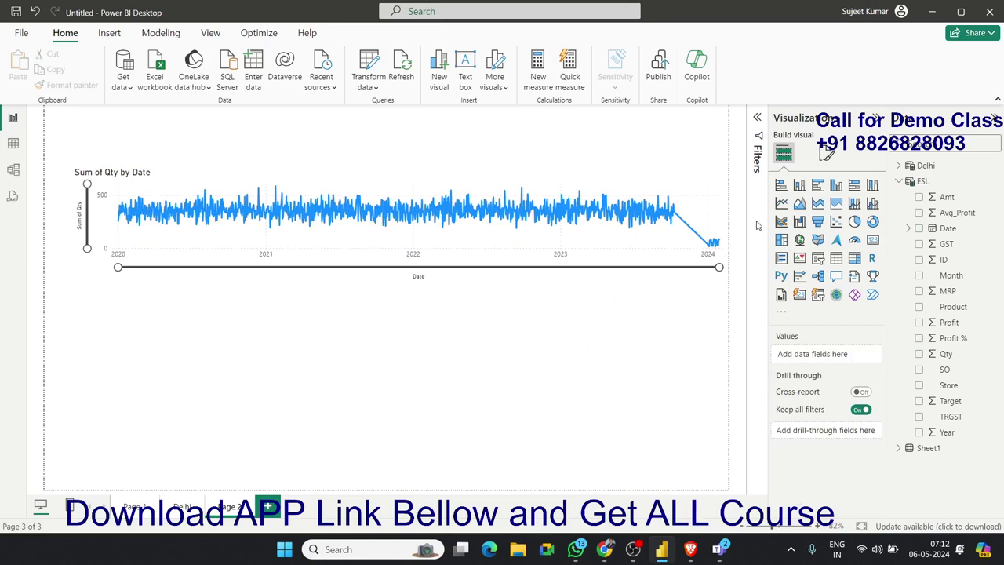
pyautogui.click(682, 282)
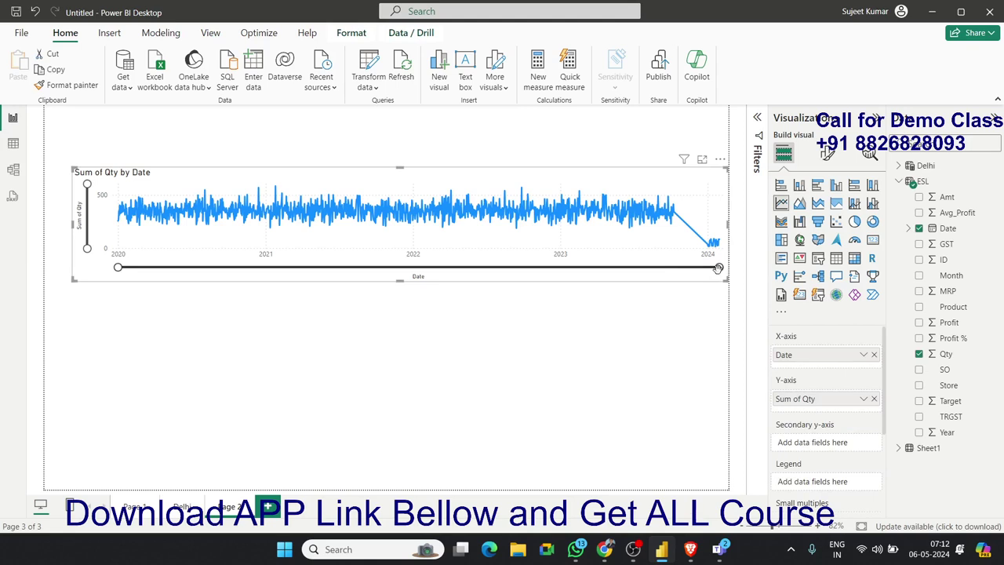
pyautogui.moveTo(718, 268); pyautogui.dragTo(701, 267)
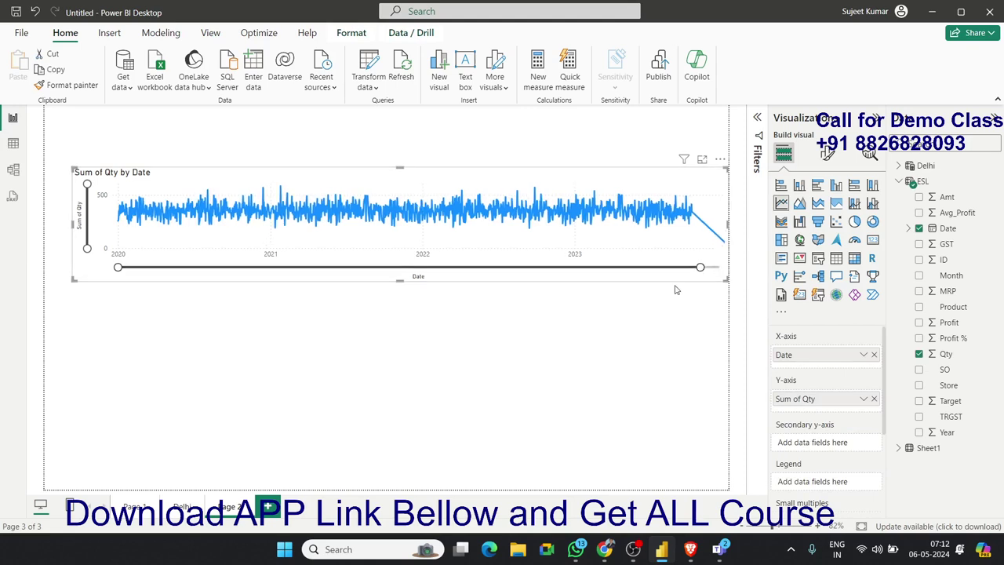
pyautogui.click(675, 289)
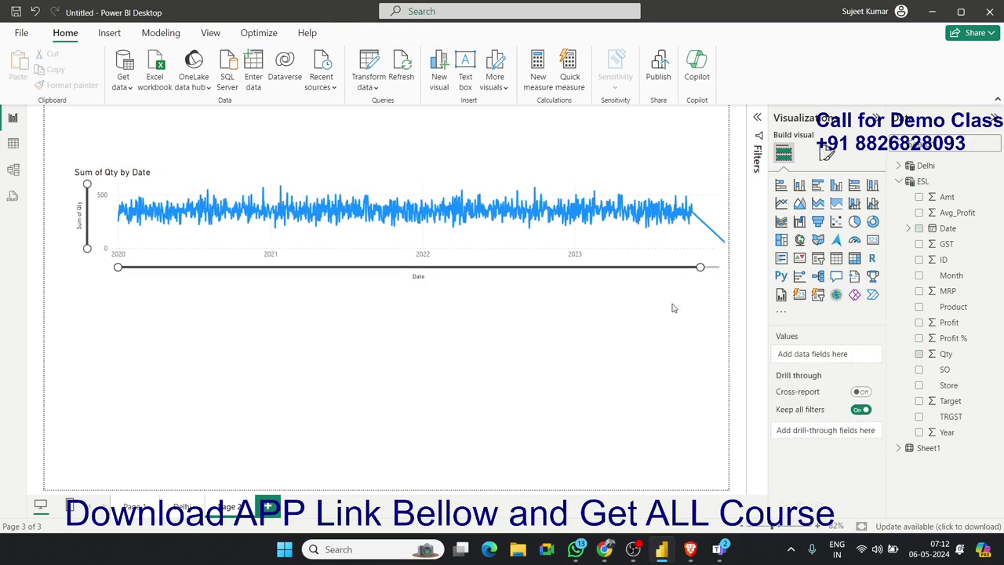
pyautogui.click(637, 286)
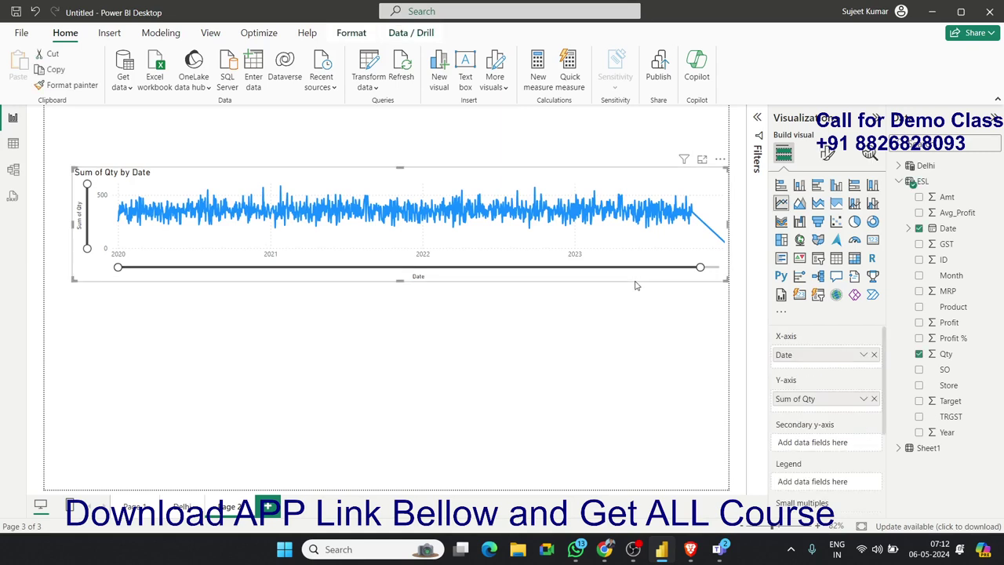
pyautogui.press('Delete')
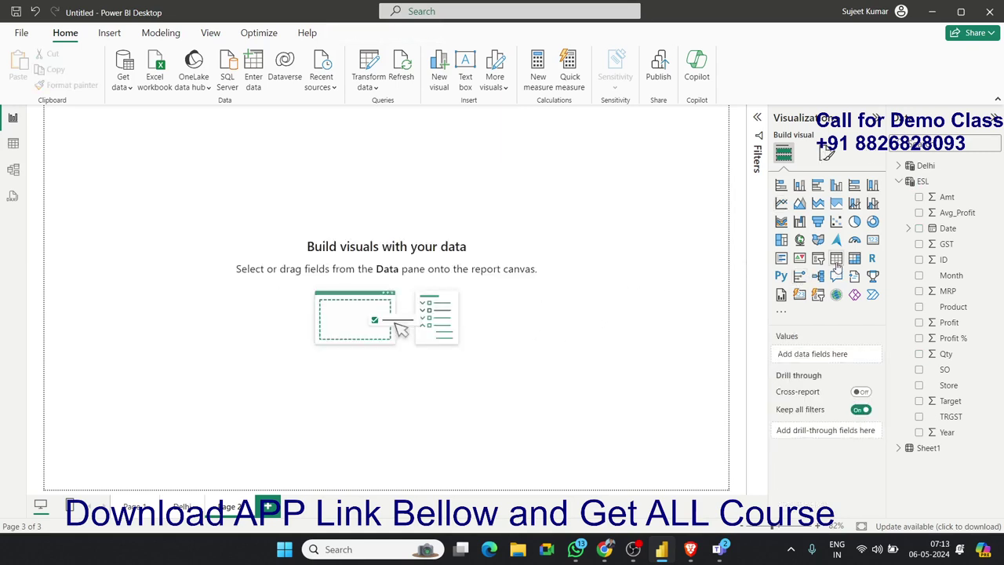
# Add an enlarged Table visual with the ESL Date field as a column.
pyautogui.click(837, 259)
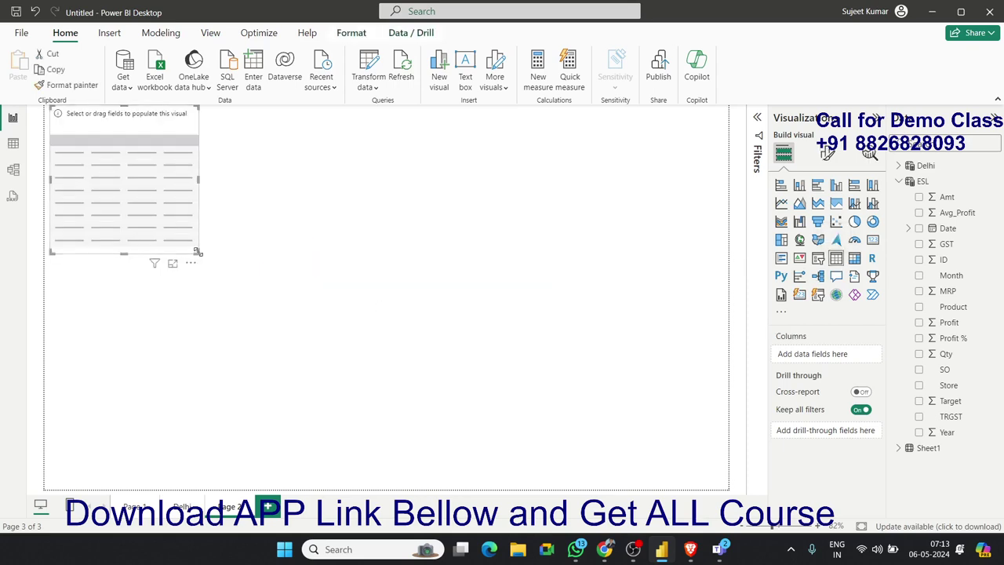
pyautogui.moveTo(197, 252); pyautogui.dragTo(593, 421)
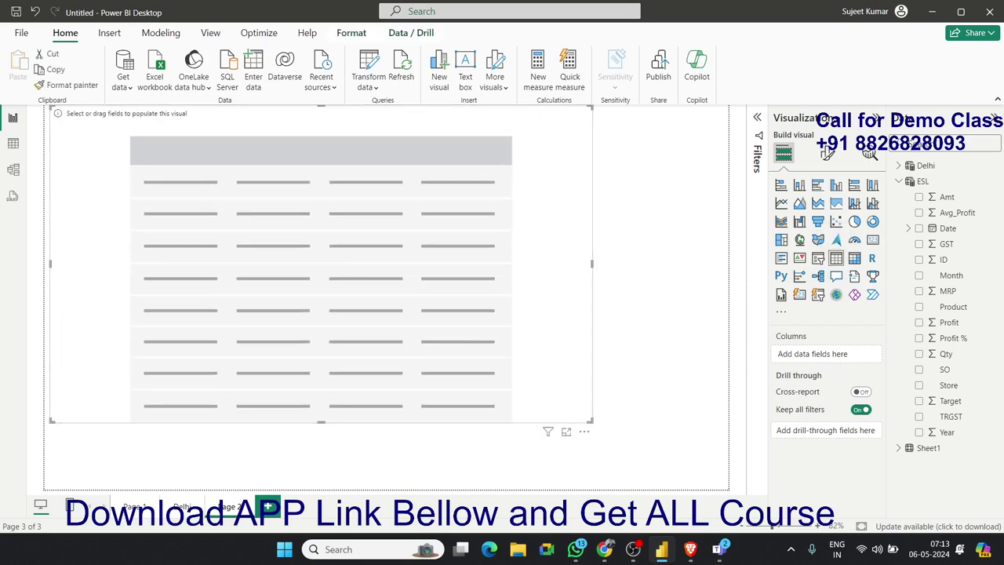
pyautogui.moveTo(948, 228); pyautogui.dragTo(859, 359)
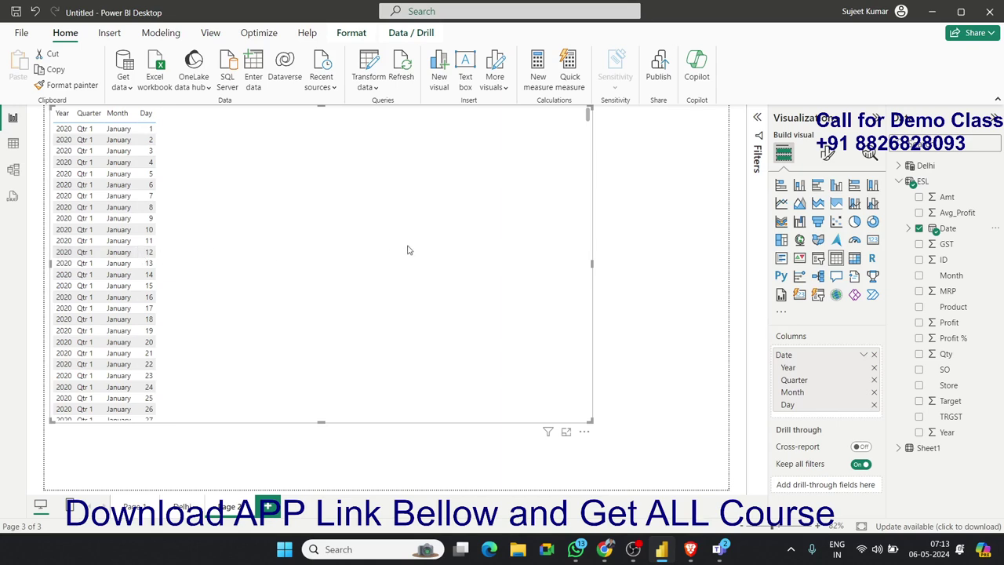
# Show the Date column as plain dates, narrow the table, and open the Delhi table's data.
pyautogui.click(865, 357)
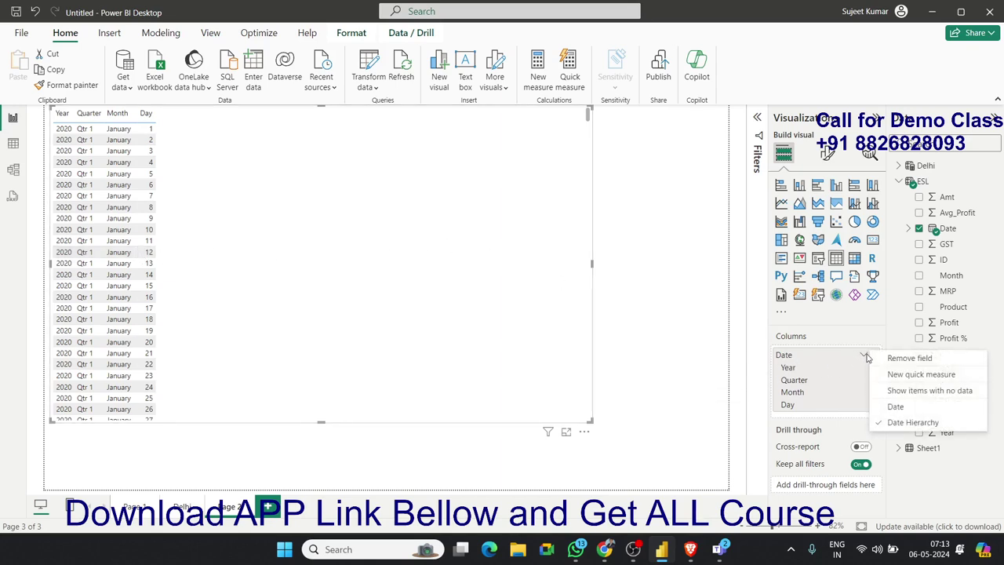
pyautogui.click(896, 407)
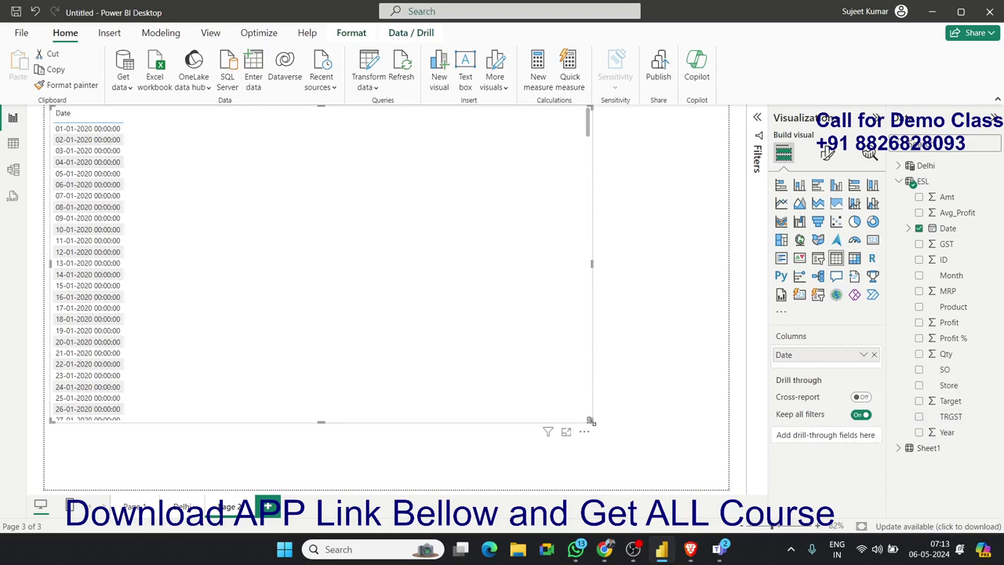
pyautogui.moveTo(591, 422); pyautogui.dragTo(226, 440)
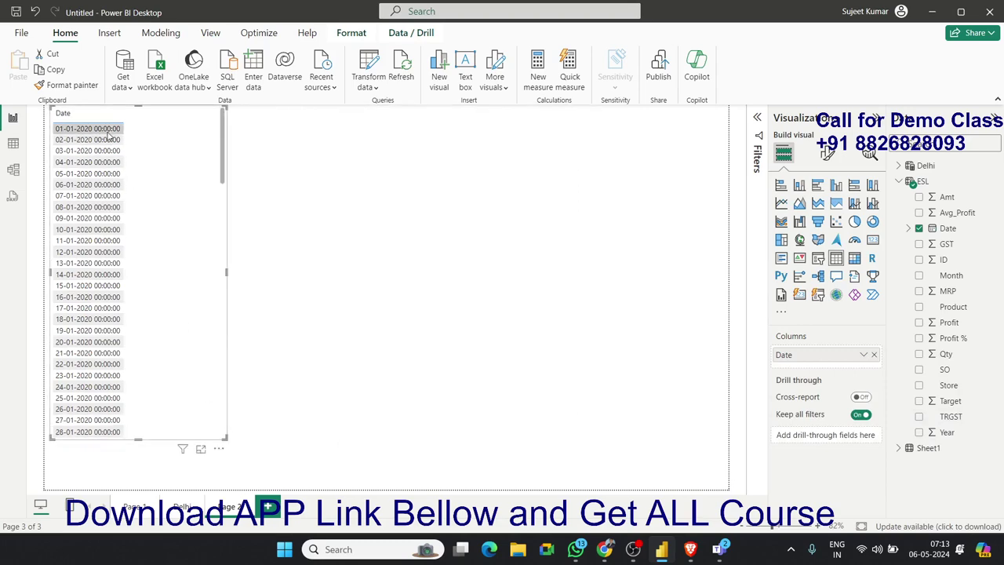
pyautogui.click(14, 145)
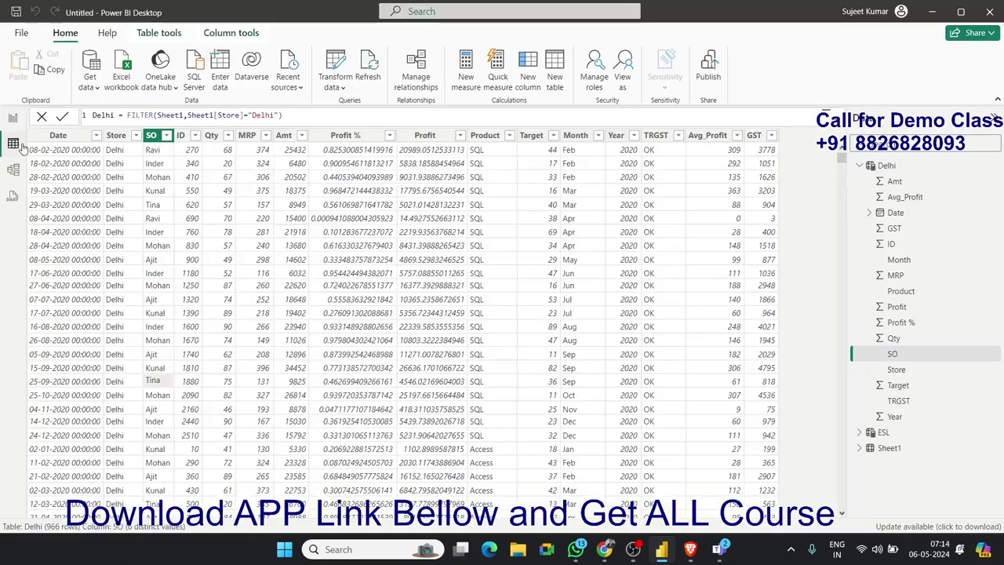
# Change the Delhi table's Date column data type to Date, then return to Report view.
pyautogui.click(90, 191)
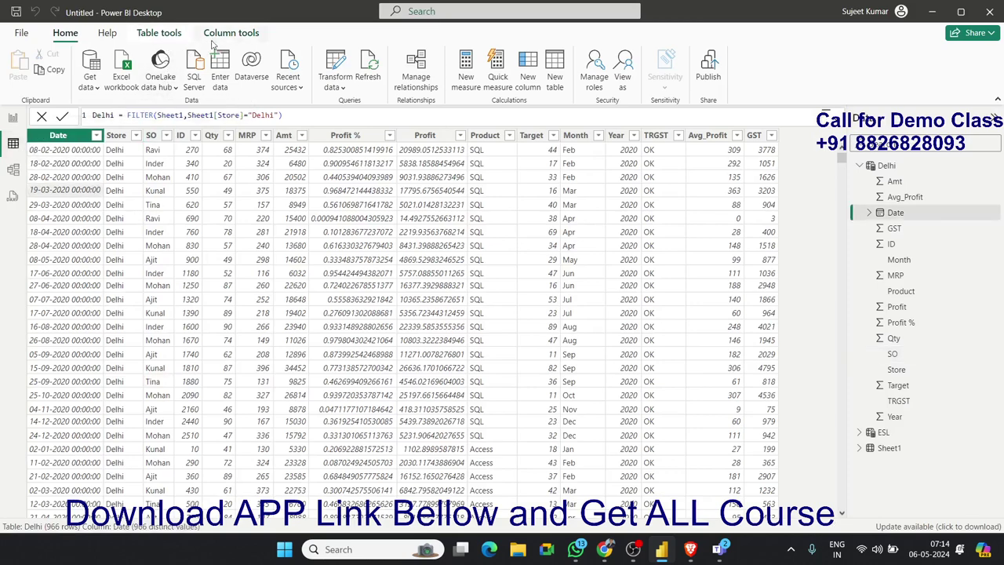
pyautogui.click(235, 34)
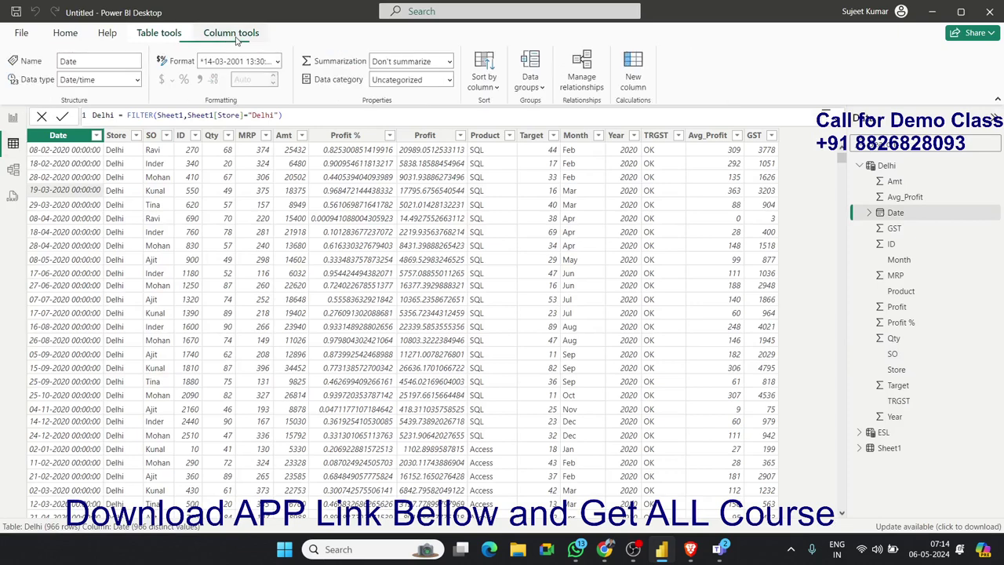
pyautogui.click(137, 82)
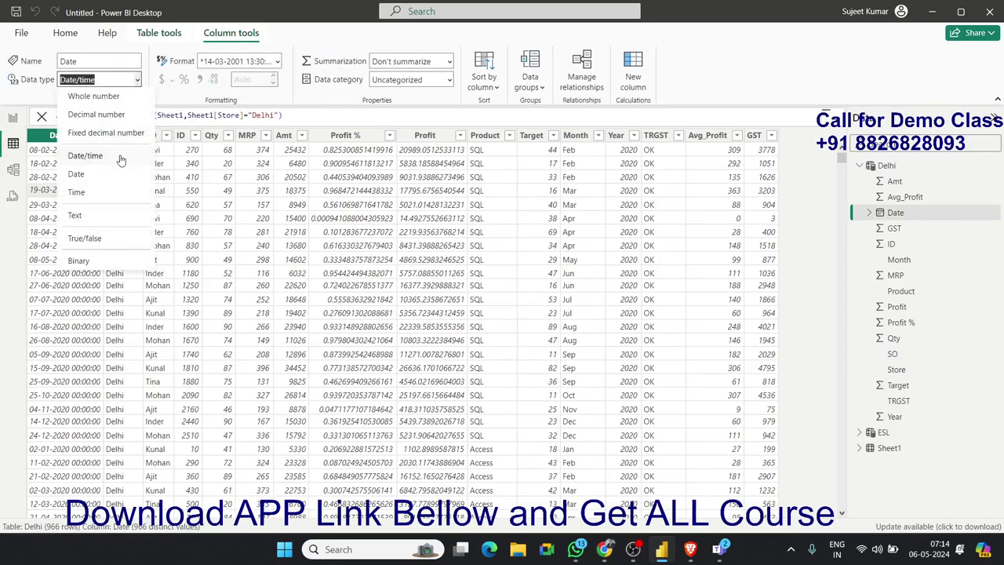
pyautogui.click(77, 175)
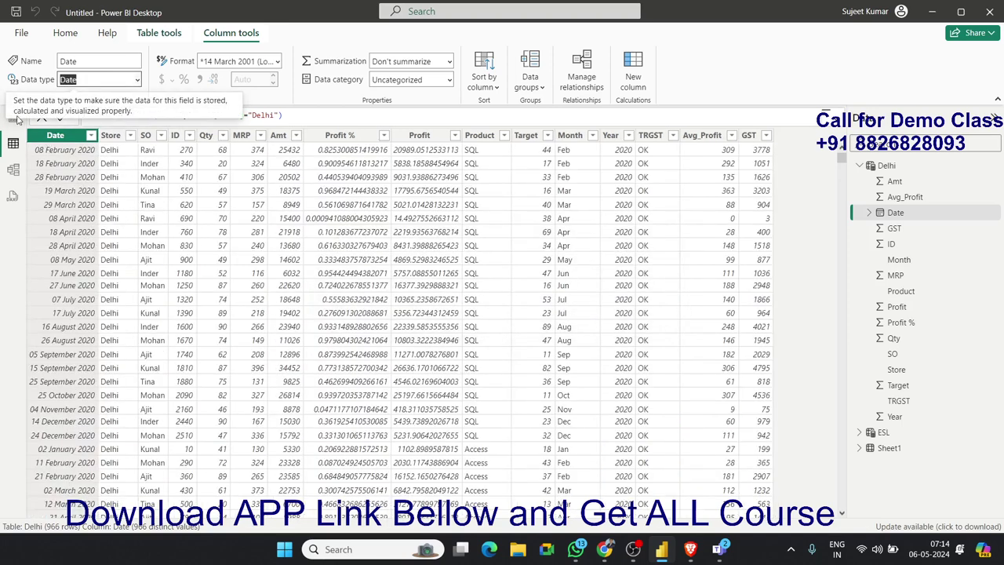
pyautogui.click(12, 119)
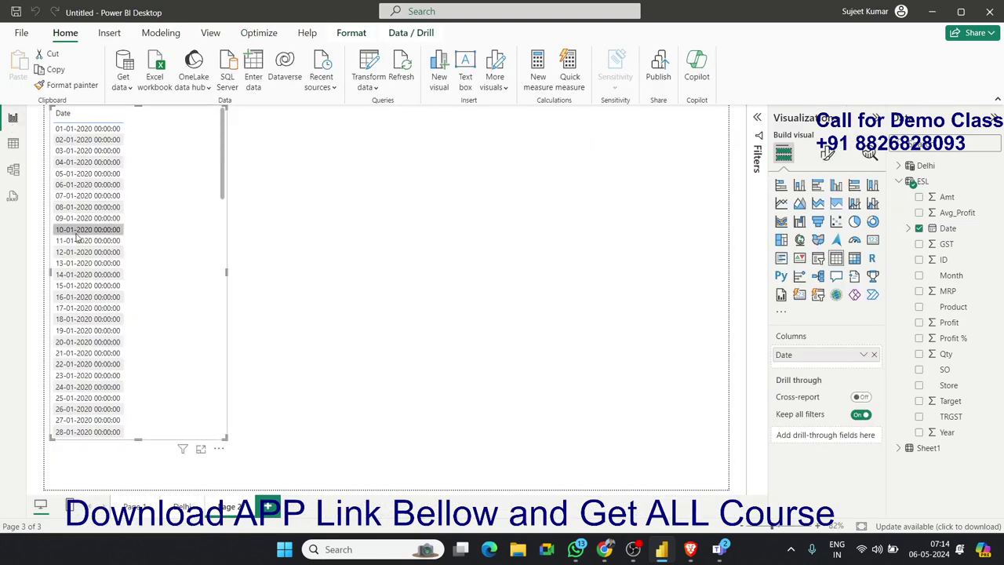
# Remove and re-add Date to the table's columns, set to plain Date rather than the hierarchy.
pyautogui.click(307, 269)
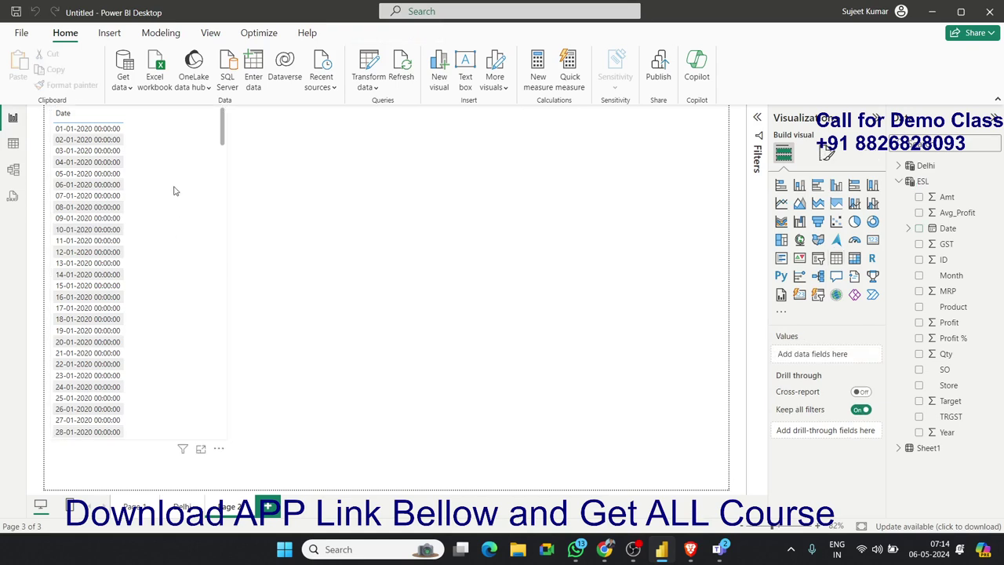
pyautogui.click(175, 190)
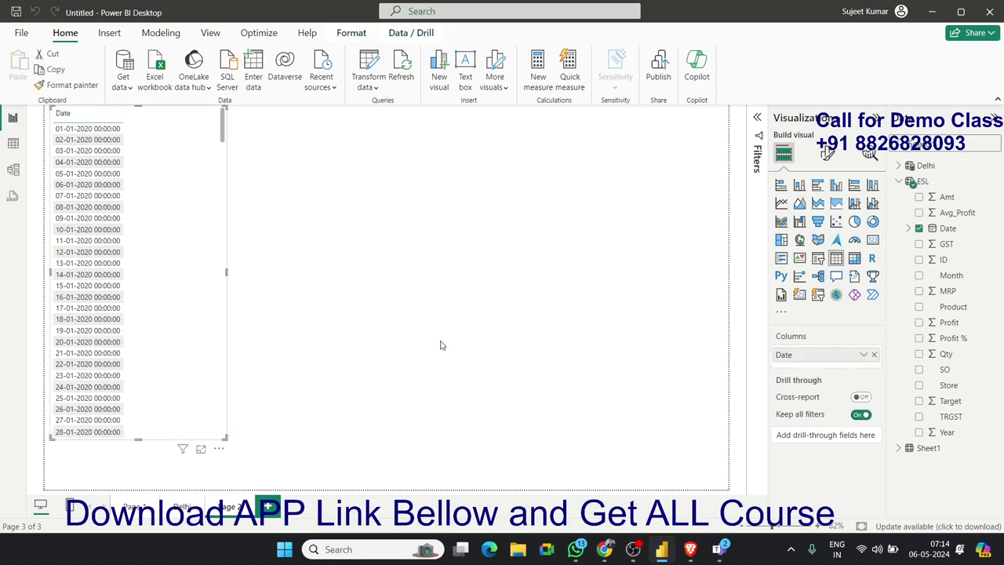
pyautogui.click(874, 354)
pyautogui.moveTo(951, 229)
pyautogui.mouseDown()
pyautogui.moveTo(854, 368)
pyautogui.moveTo(832, 357)
pyautogui.mouseUp()
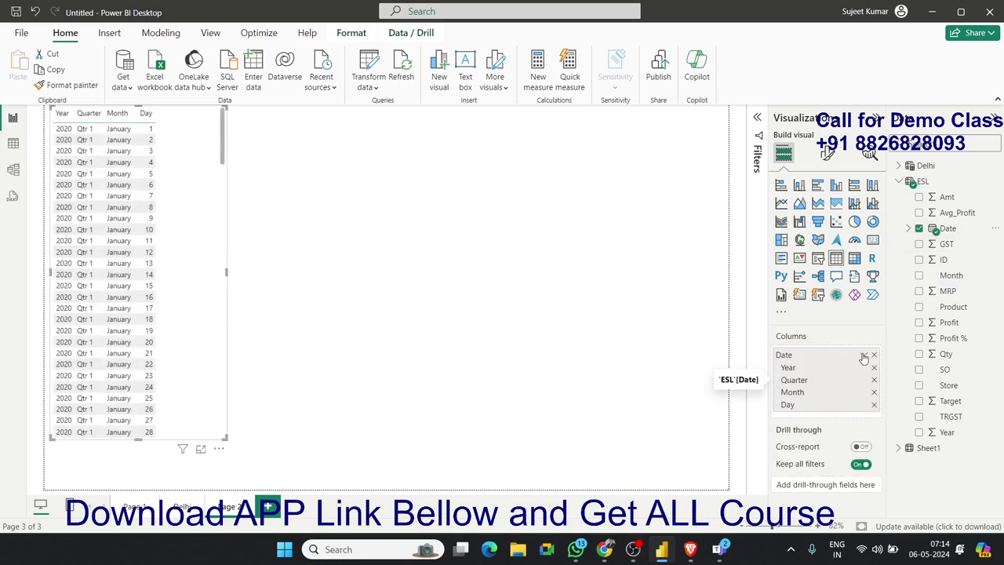
pyautogui.click(864, 358)
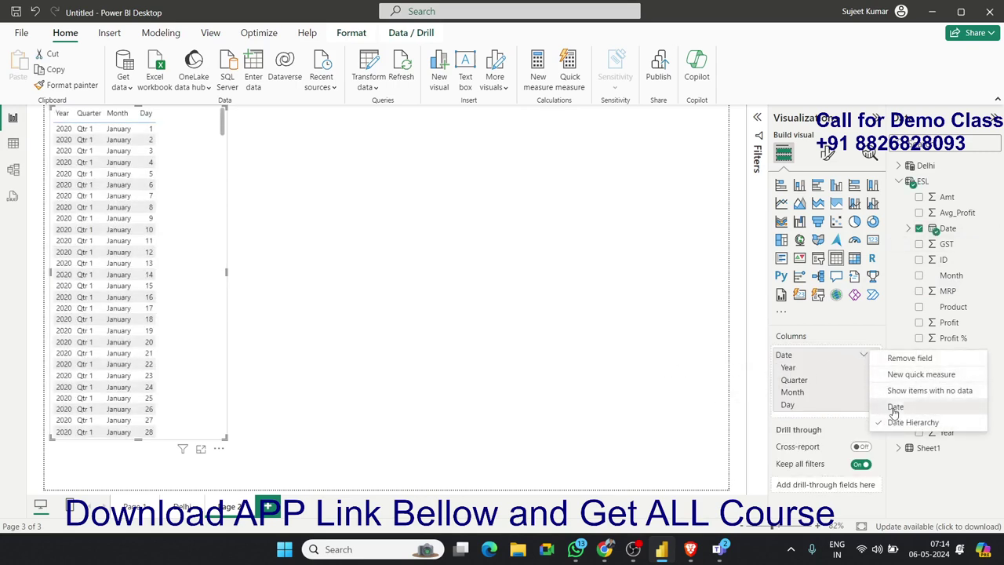
pyautogui.click(893, 408)
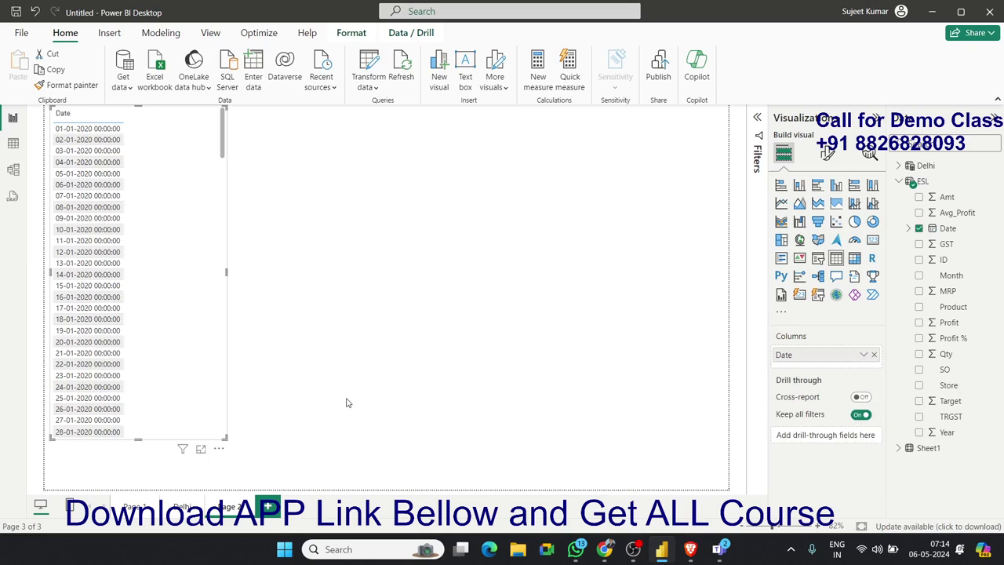
# Open the drill options, remove Date from the table, and view the Delhi table's data grid.
pyautogui.click(411, 33)
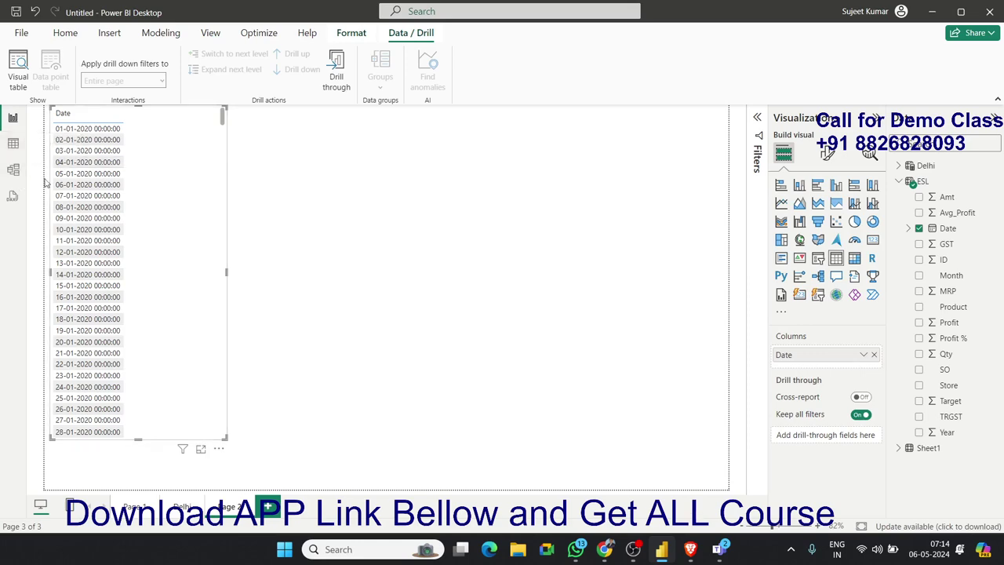
pyautogui.click(919, 228)
pyautogui.click(13, 144)
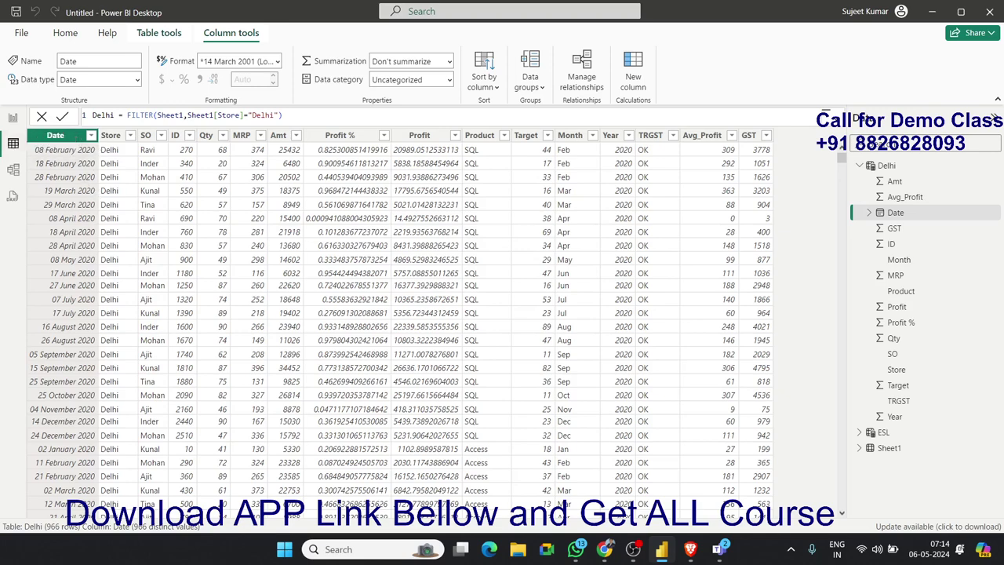
# Check the Sheet1 table's data, then return to the report page with the blank table.
pyautogui.click(859, 166)
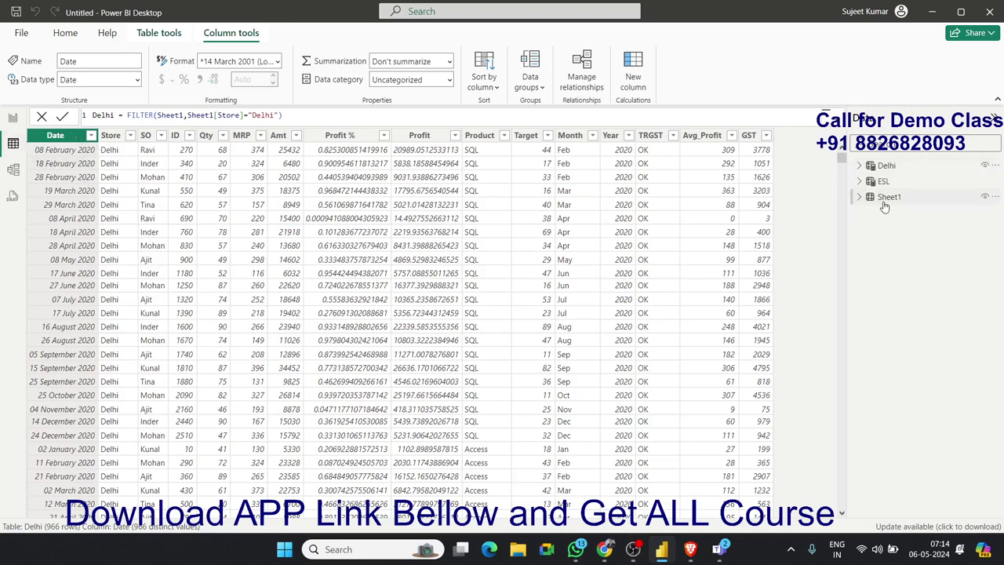
pyautogui.click(886, 198)
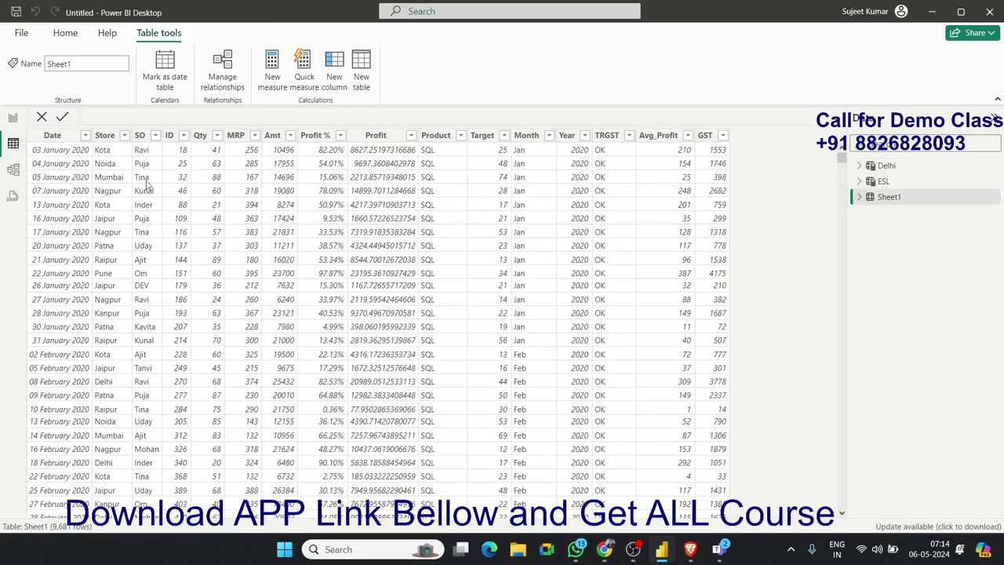
pyautogui.click(15, 126)
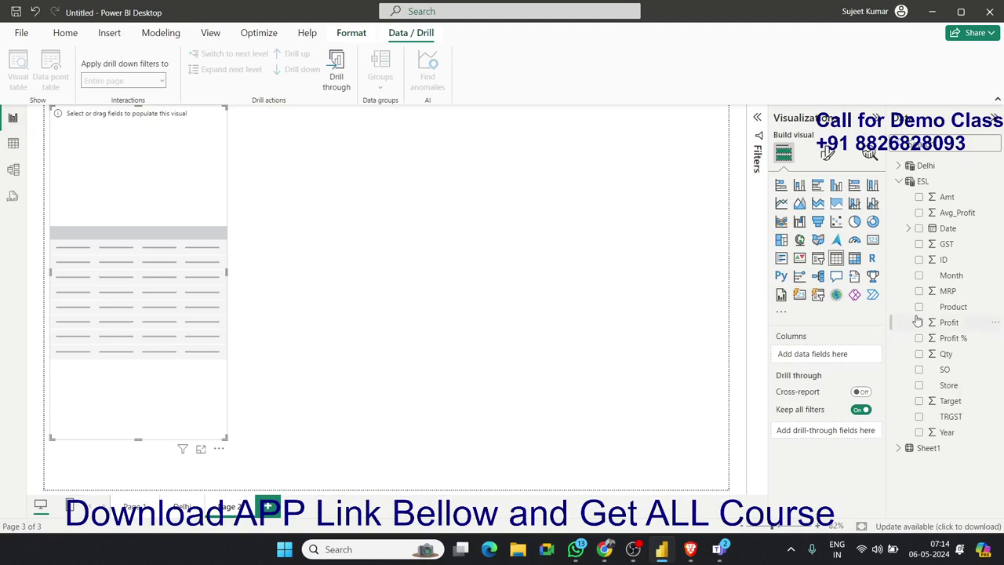
# Add Sheet1's Date to the table as plain Date, then convert the visual to a line chart.
pyautogui.click(908, 181)
pyautogui.click(900, 181)
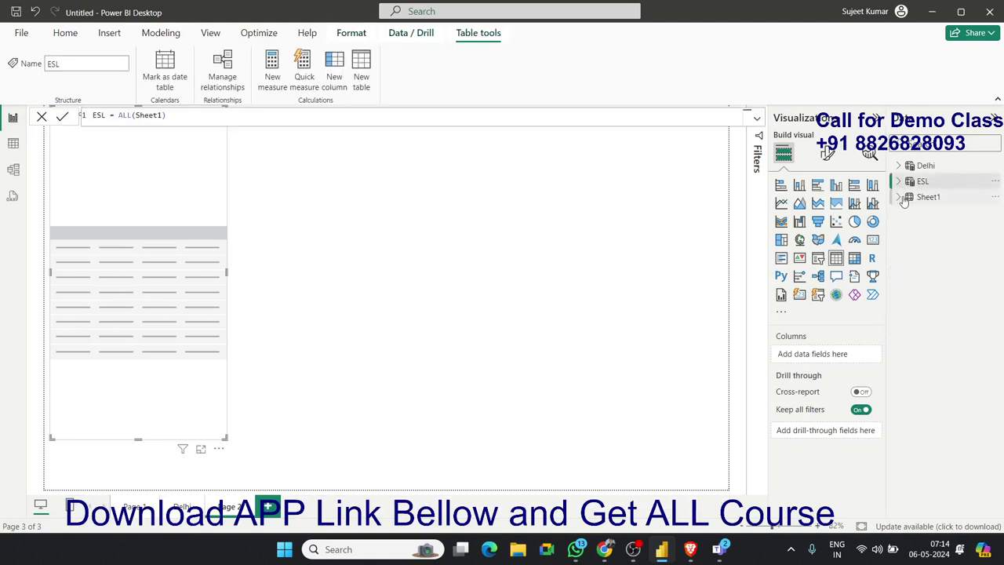
pyautogui.click(900, 197)
pyautogui.moveTo(948, 244); pyautogui.dragTo(181, 298)
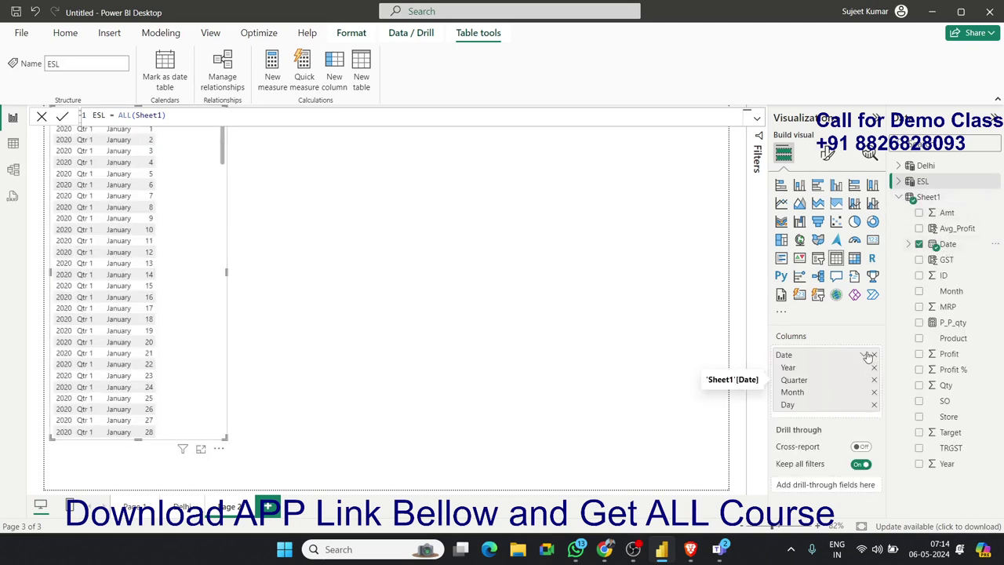
pyautogui.click(865, 354)
pyautogui.click(900, 408)
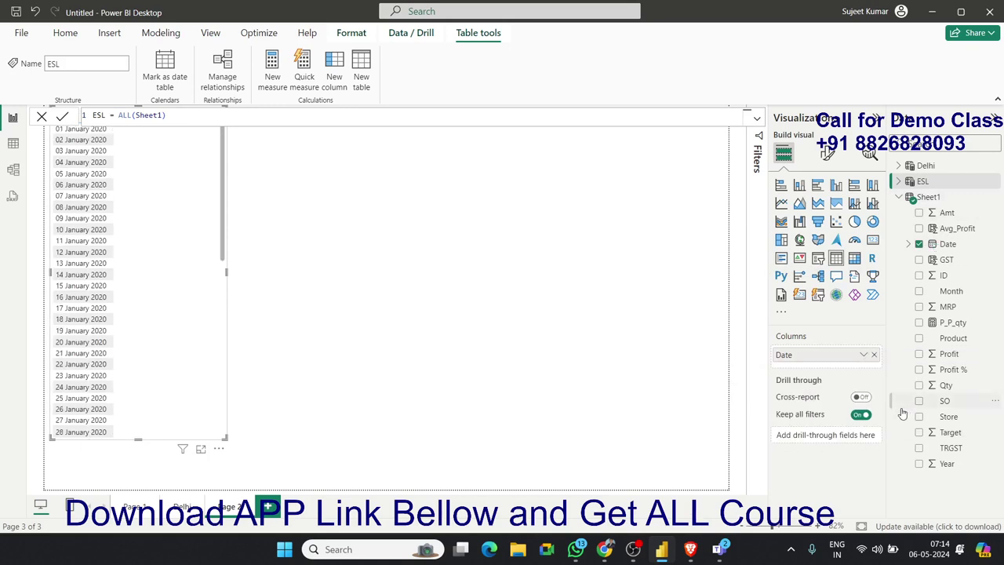
pyautogui.click(865, 354)
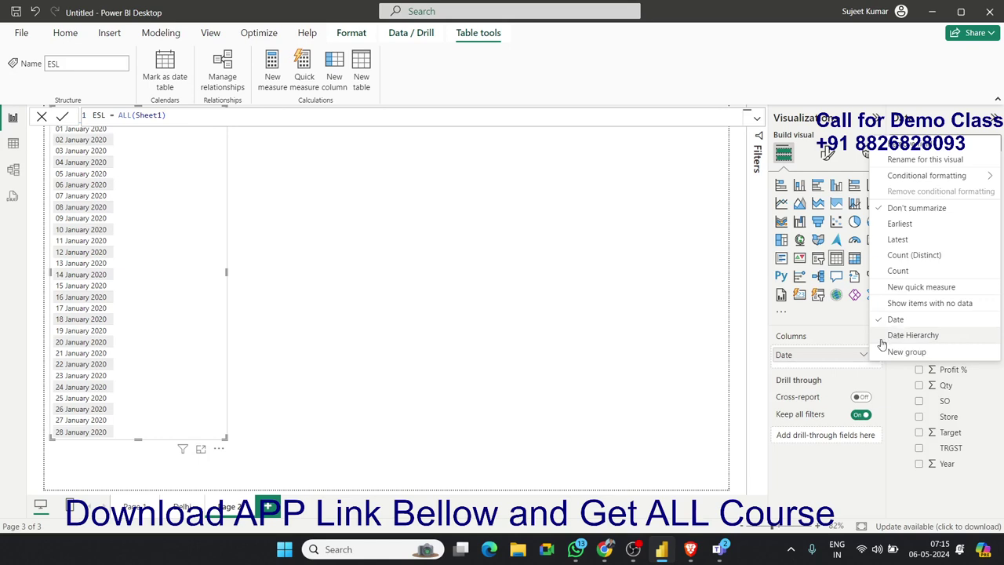
pyautogui.click(220, 441)
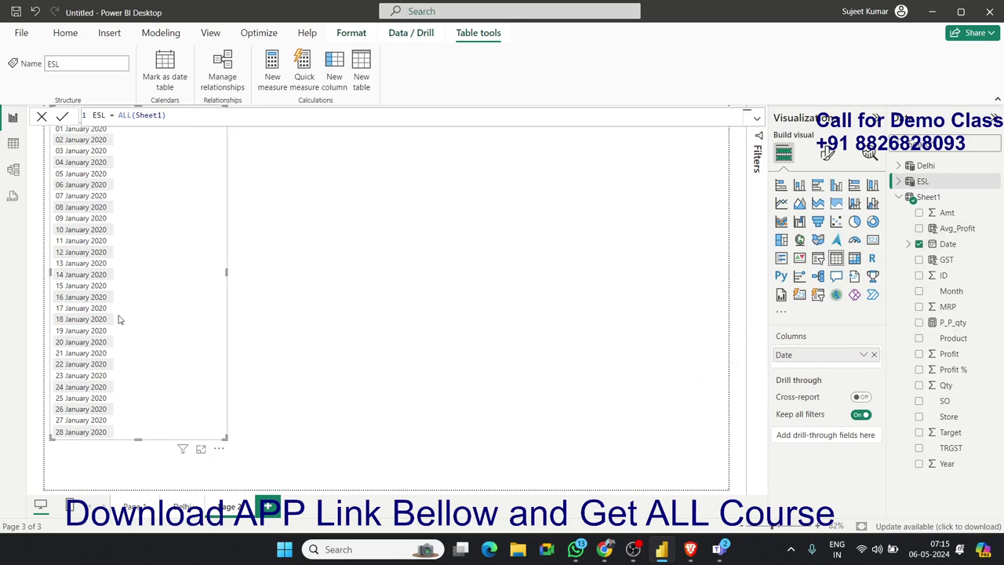
pyautogui.click(781, 204)
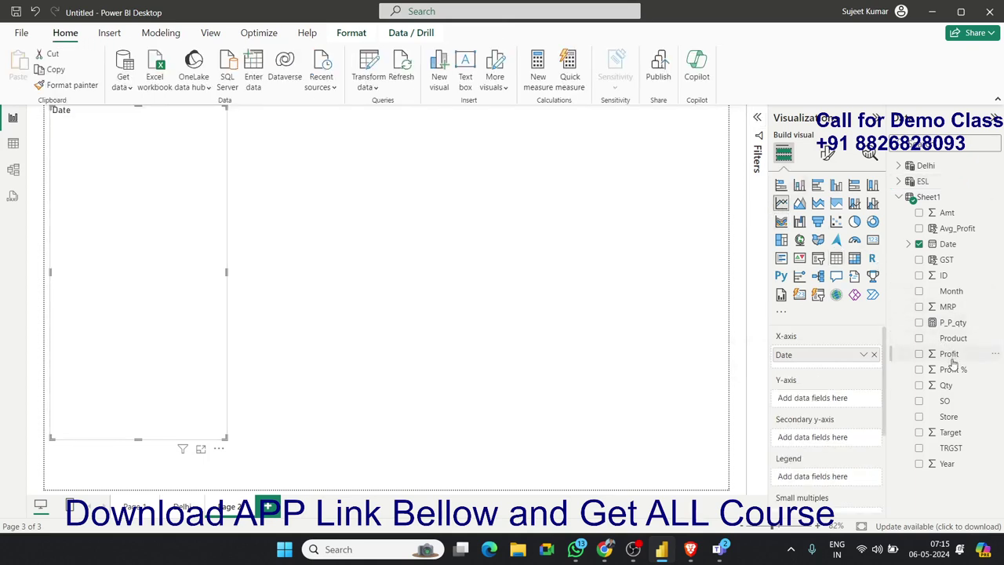
# Add Sum of Qty to the chart, widen it across the top, and keep the axis on plain Date.
pyautogui.moveTo(946, 385); pyautogui.dragTo(224, 339)
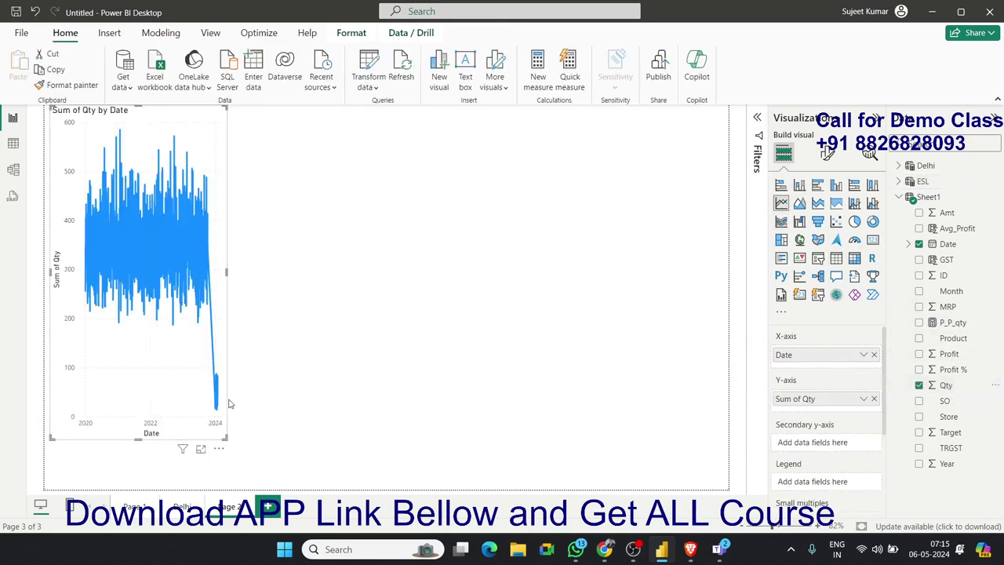
pyautogui.moveTo(359, 407); pyautogui.dragTo(718, 249)
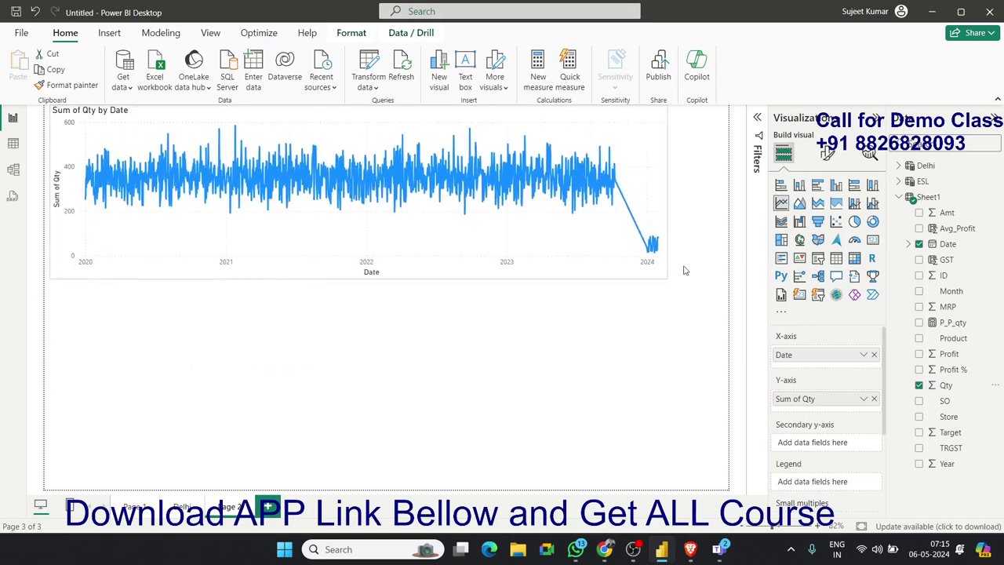
pyautogui.click(864, 355)
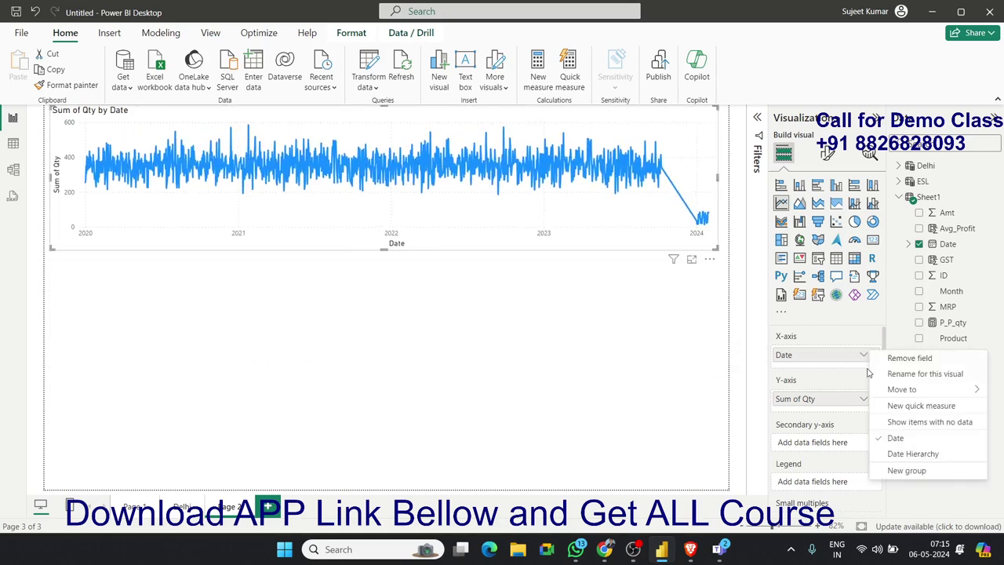
pyautogui.click(896, 455)
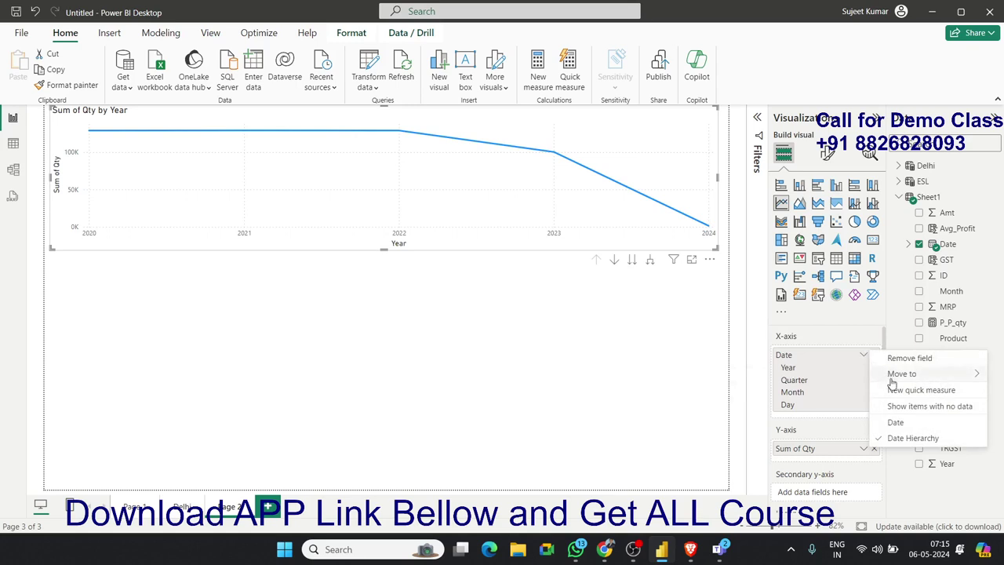
pyautogui.click(895, 423)
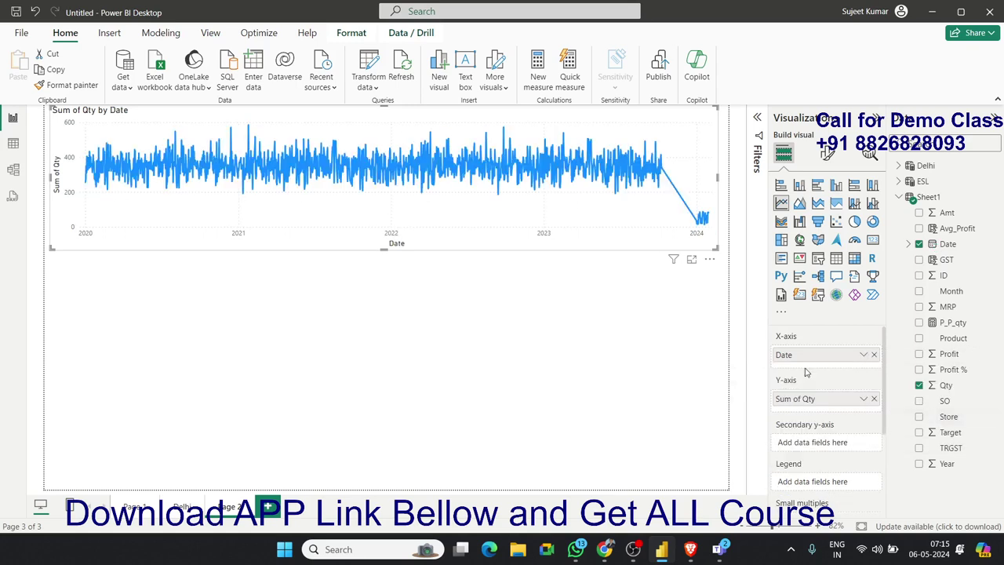
pyautogui.click(827, 153)
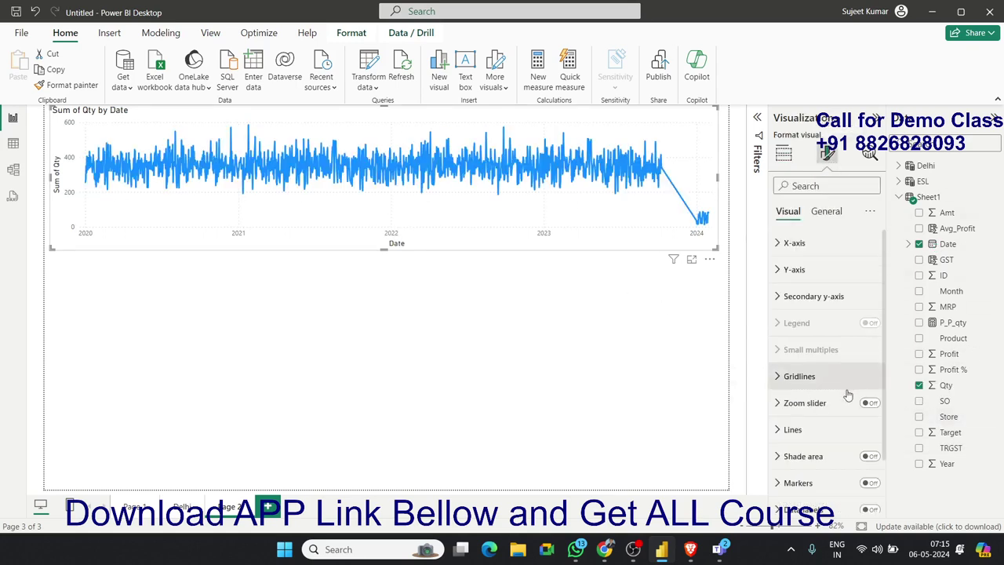
# Try dashed and dotted line styles, return to a solid line, and give it Bevel joins.
pyautogui.scroll(-2, 844, 404)
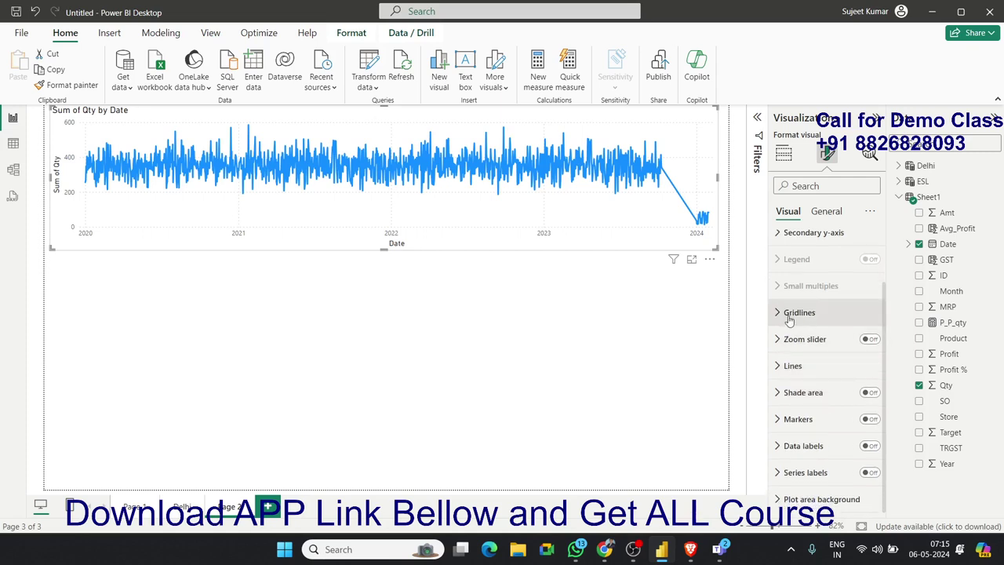
pyautogui.click(793, 365)
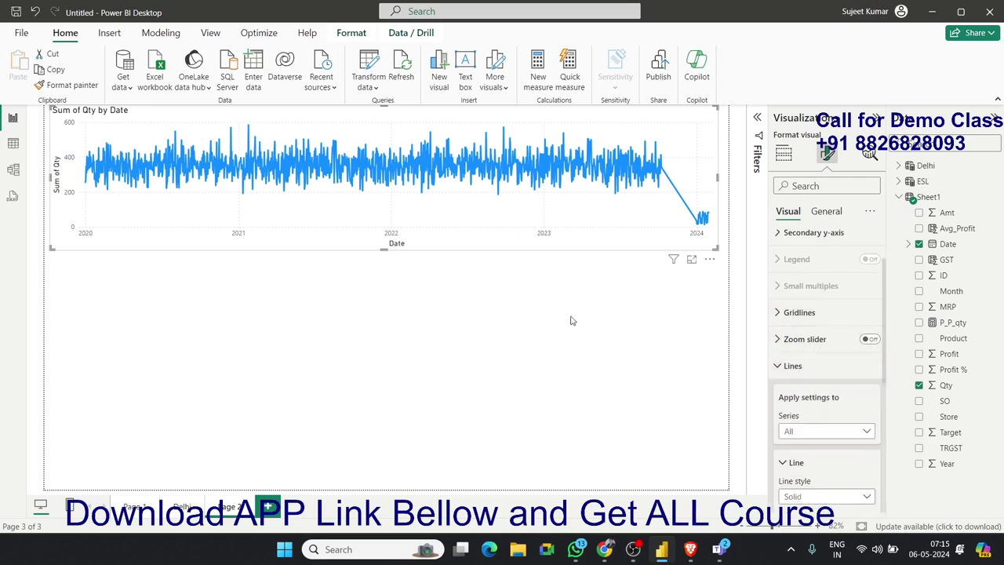
pyautogui.scroll(-3, 824, 405)
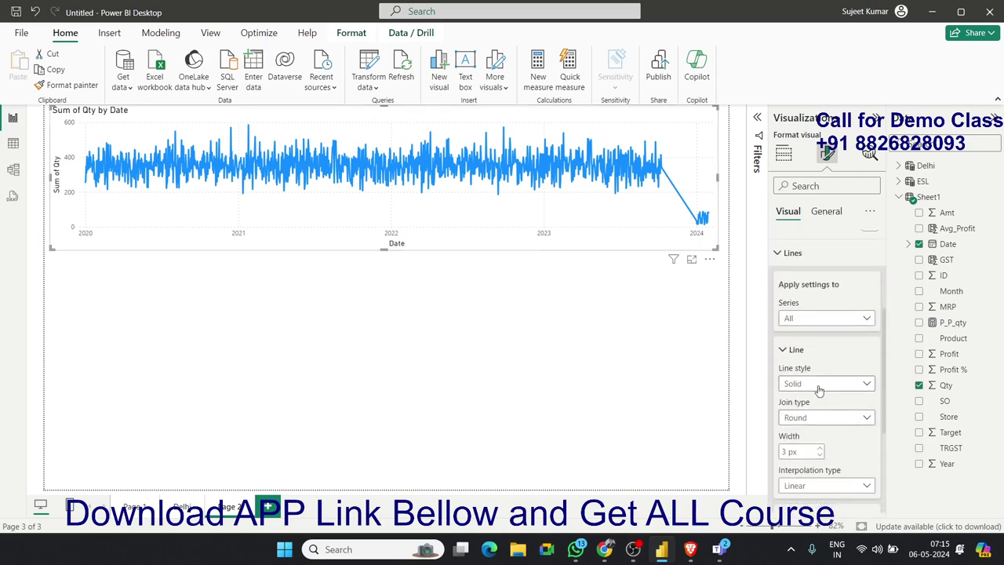
pyautogui.click(819, 384)
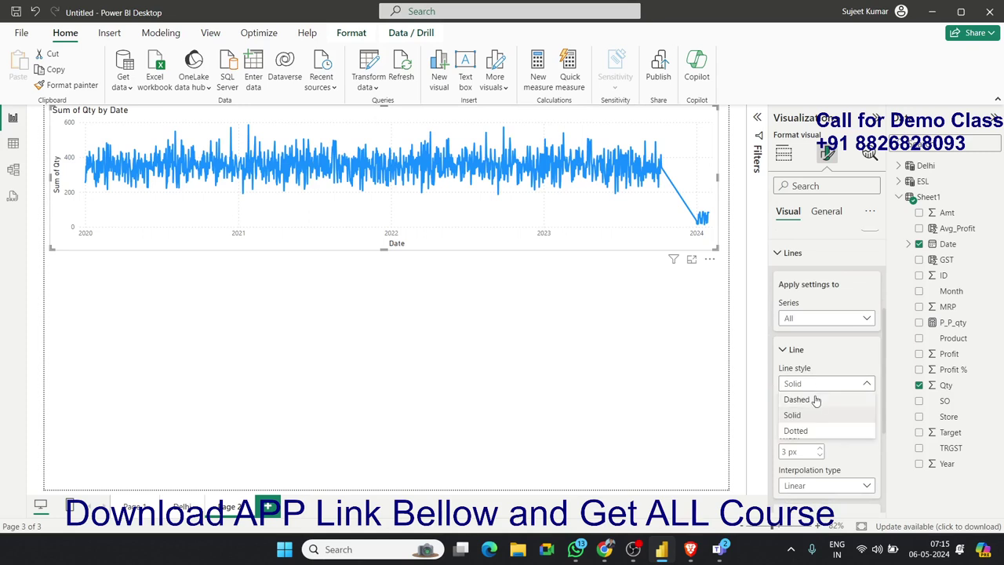
pyautogui.click(816, 400)
pyautogui.click(811, 384)
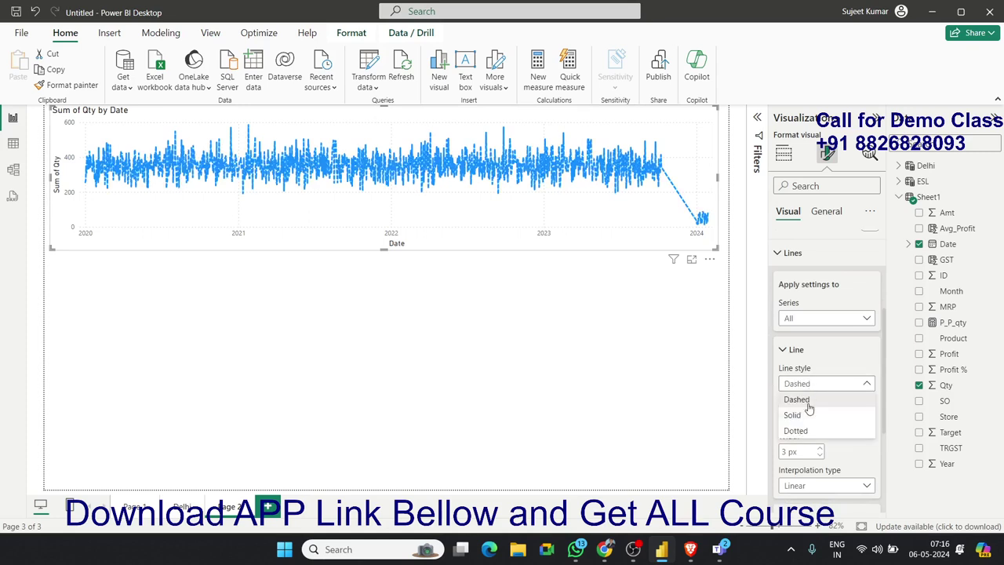
pyautogui.press('Escape')
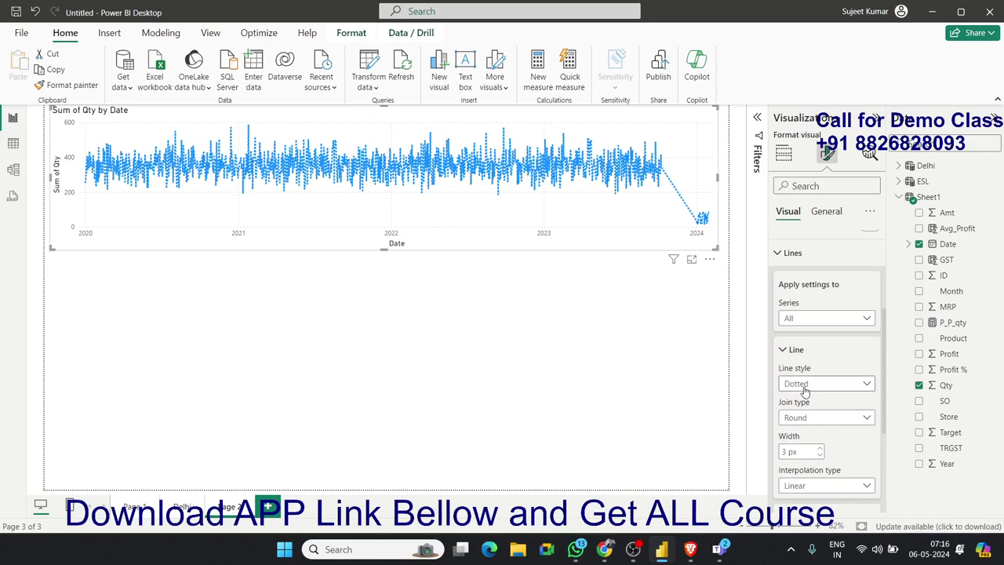
pyautogui.click(804, 386)
pyautogui.click(803, 400)
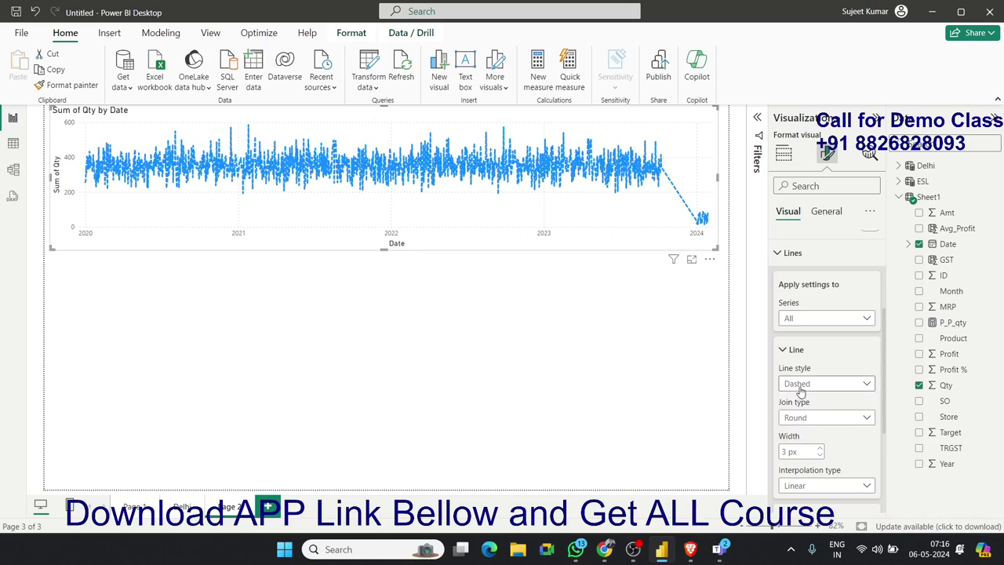
pyautogui.click(801, 384)
pyautogui.click(809, 415)
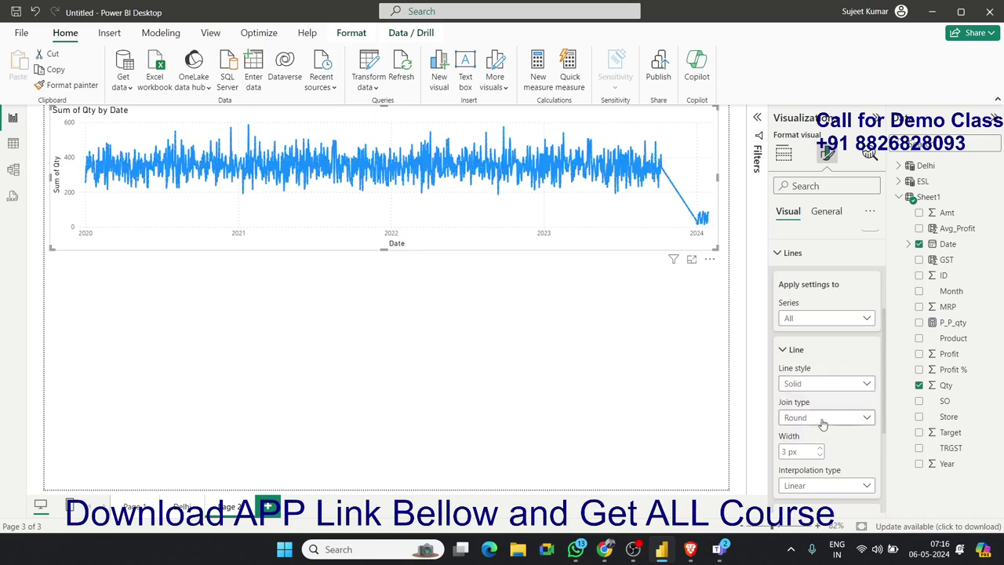
pyautogui.click(821, 422)
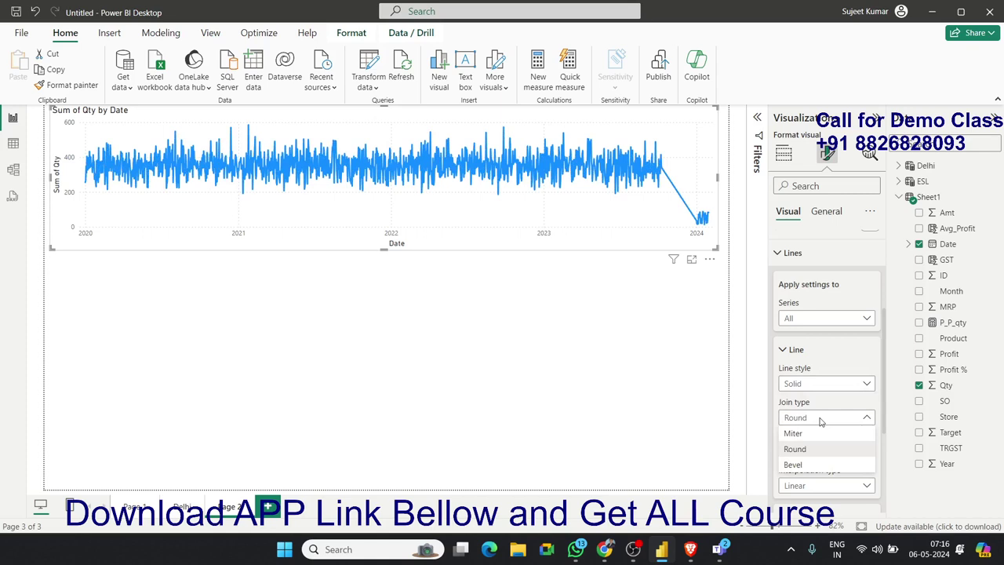
pyautogui.click(794, 464)
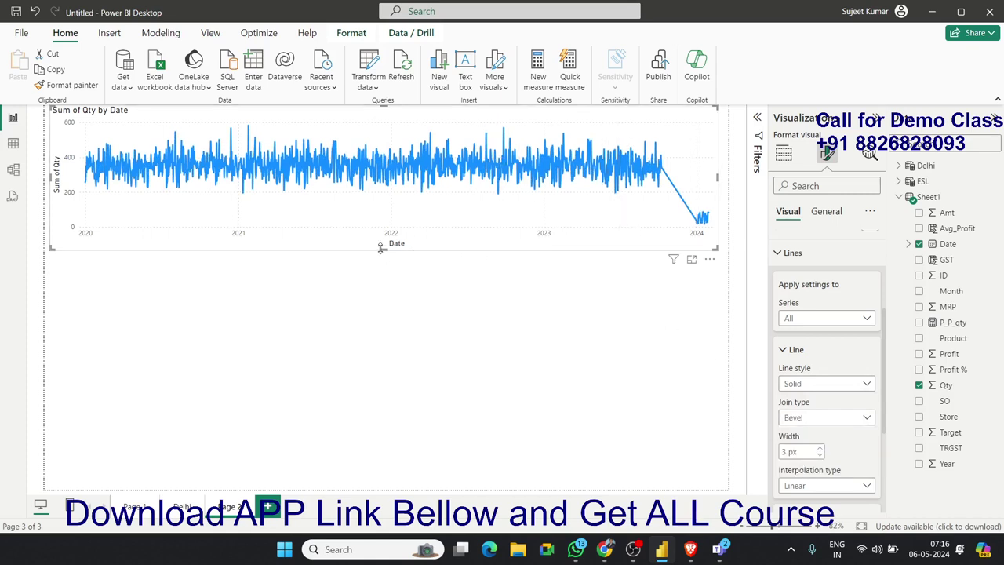
pyautogui.moveTo(381, 248); pyautogui.dragTo(381, 252)
# Colour the chart line red.
pyautogui.scroll(-1, 831, 388)
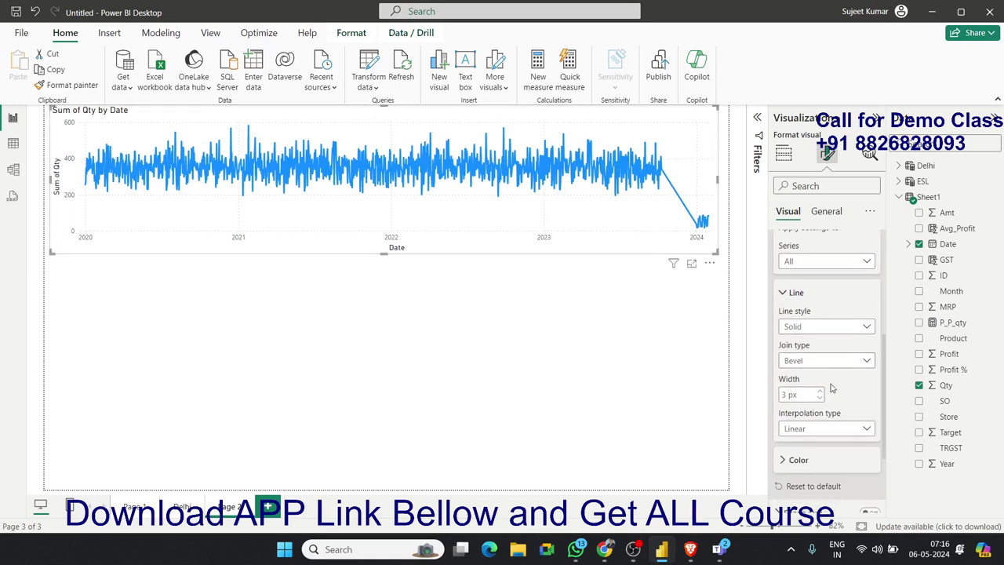
pyautogui.scroll(-1, 832, 388)
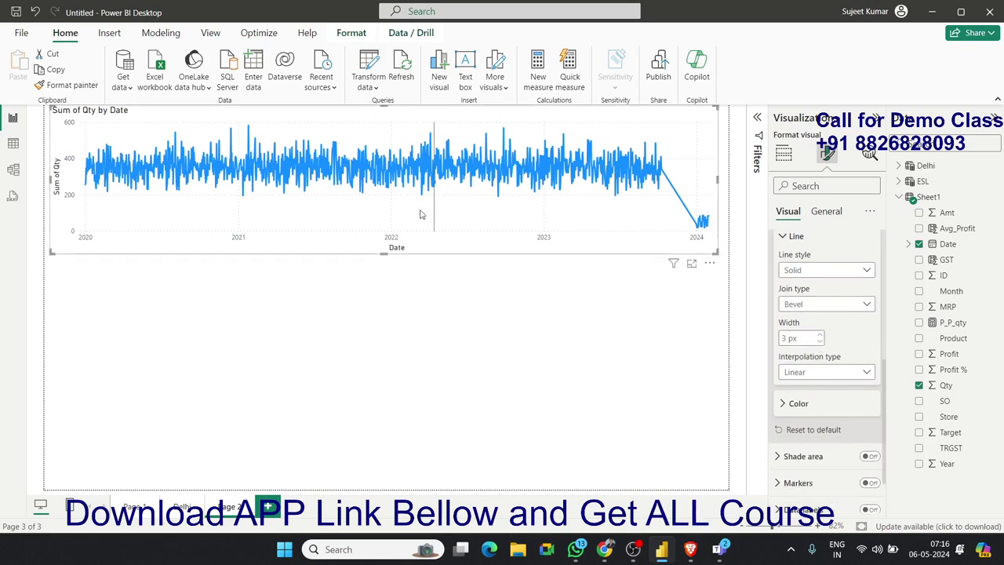
pyautogui.click(786, 405)
pyautogui.scroll(-1, 785, 405)
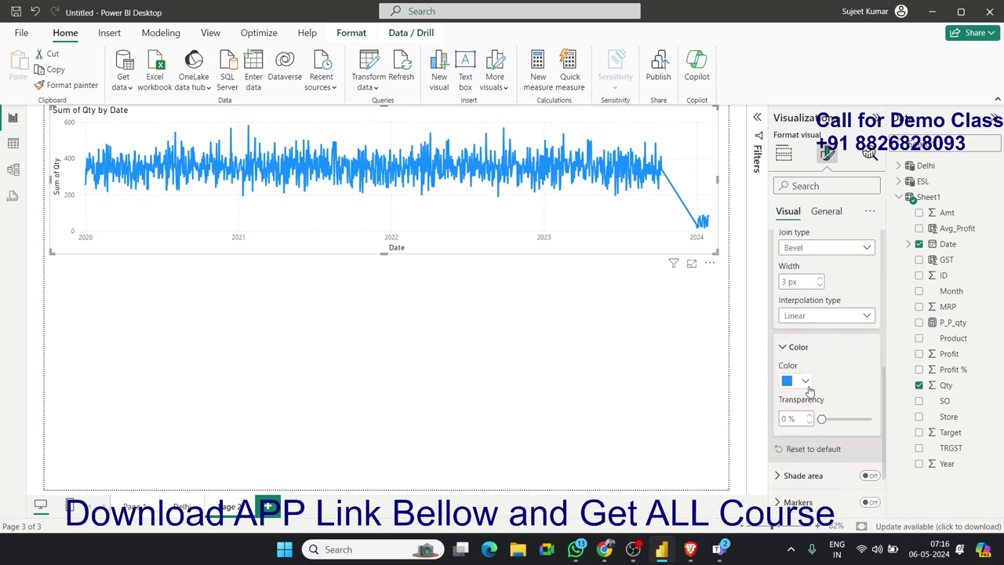
pyautogui.click(794, 381)
pyautogui.click(962, 174)
# Try shading the area under the line, leave it off, and turn on point markers.
pyautogui.scroll(-2, 859, 378)
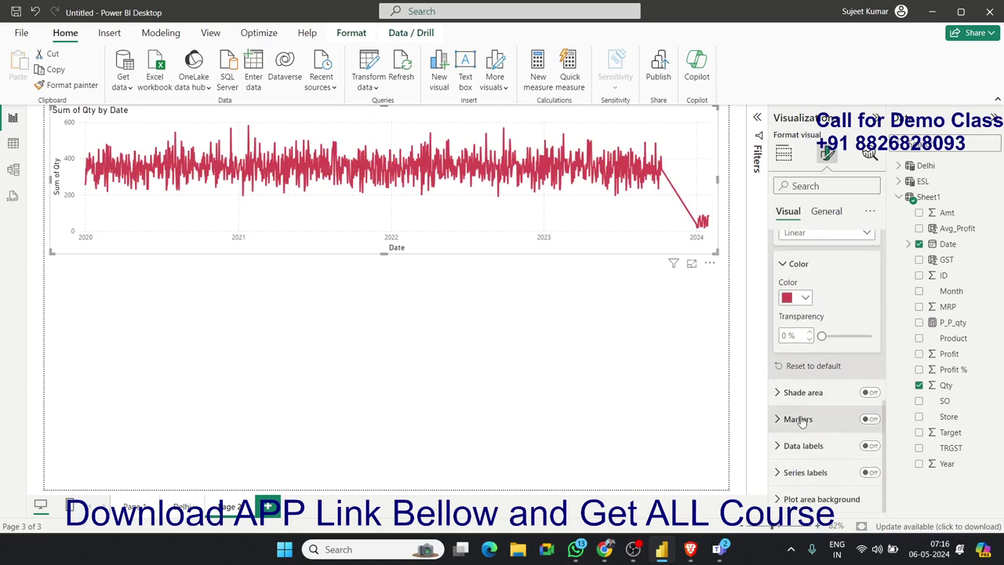
pyautogui.click(871, 393)
pyautogui.click(869, 394)
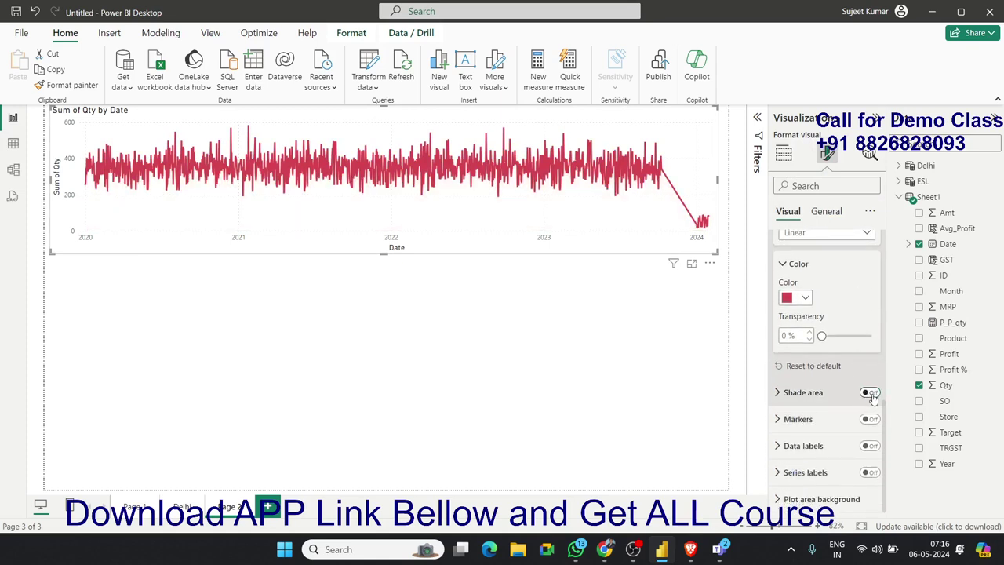
pyautogui.click(868, 394)
pyautogui.click(870, 395)
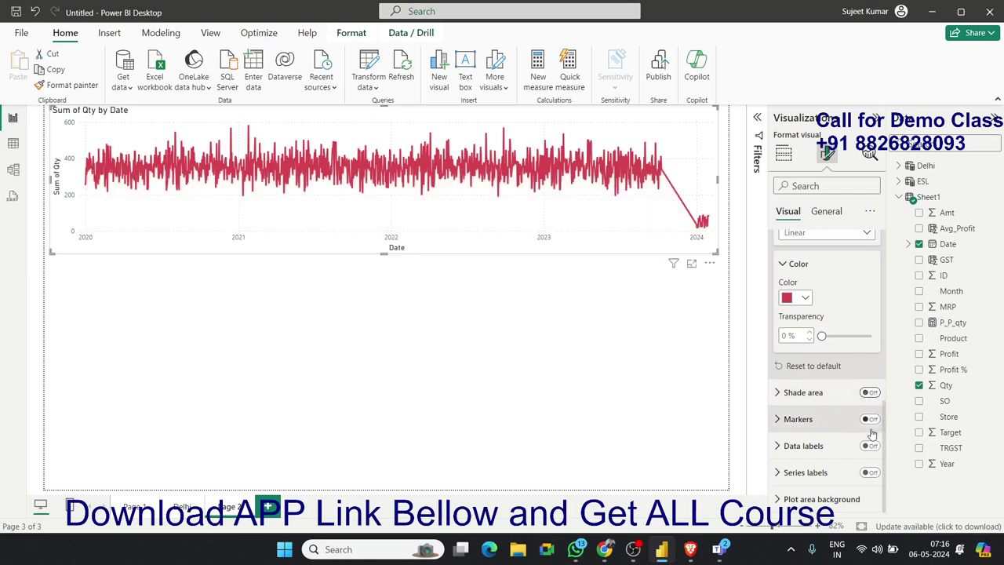
pyautogui.click(871, 420)
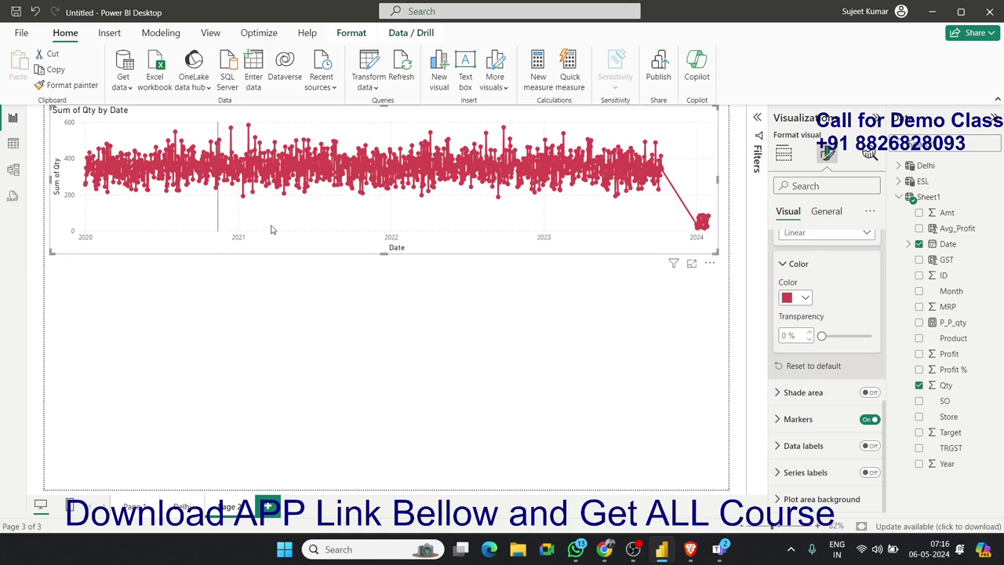
# Set the x-axis Date field to Date Hierarchy so the chart groups by Year.
pyautogui.click(784, 155)
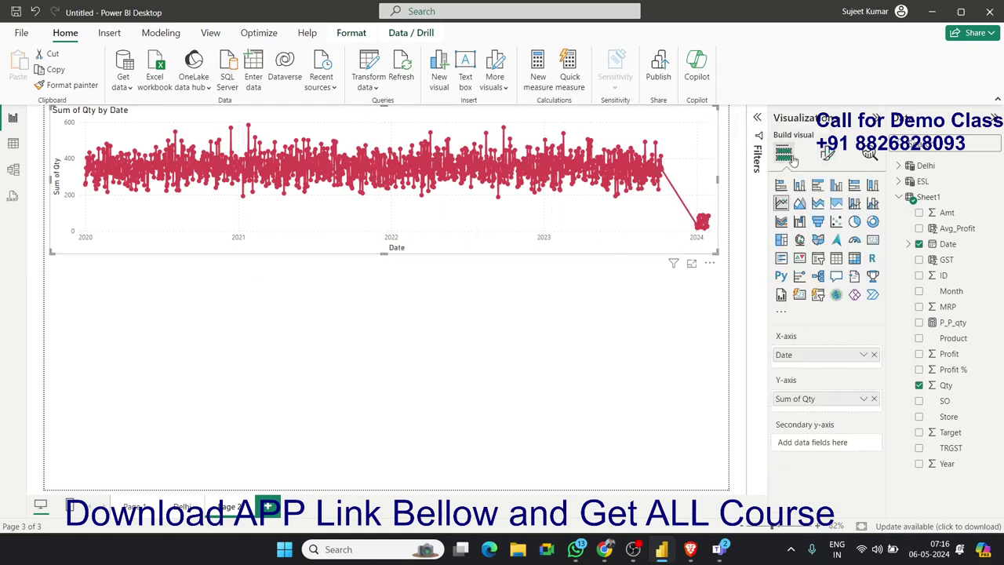
pyautogui.click(864, 355)
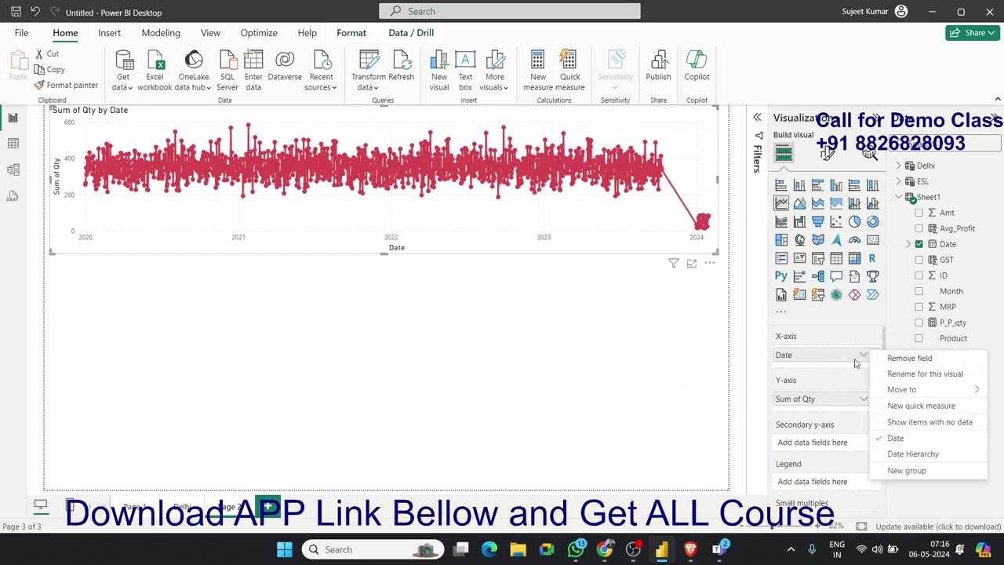
pyautogui.click(903, 453)
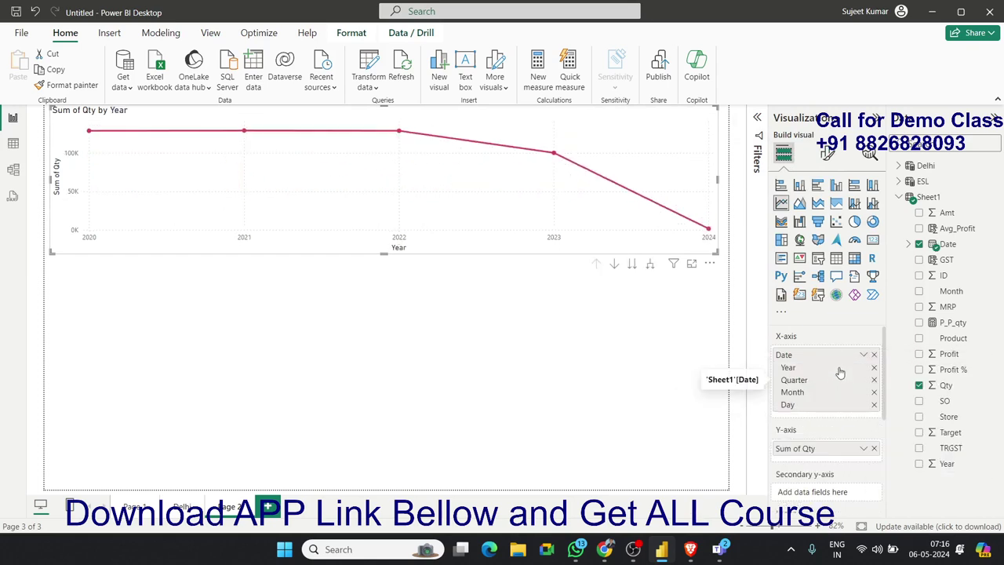
# Keep the markers on and change their shape to triangles.
pyautogui.click(825, 159)
pyautogui.scroll(-2, 800, 408)
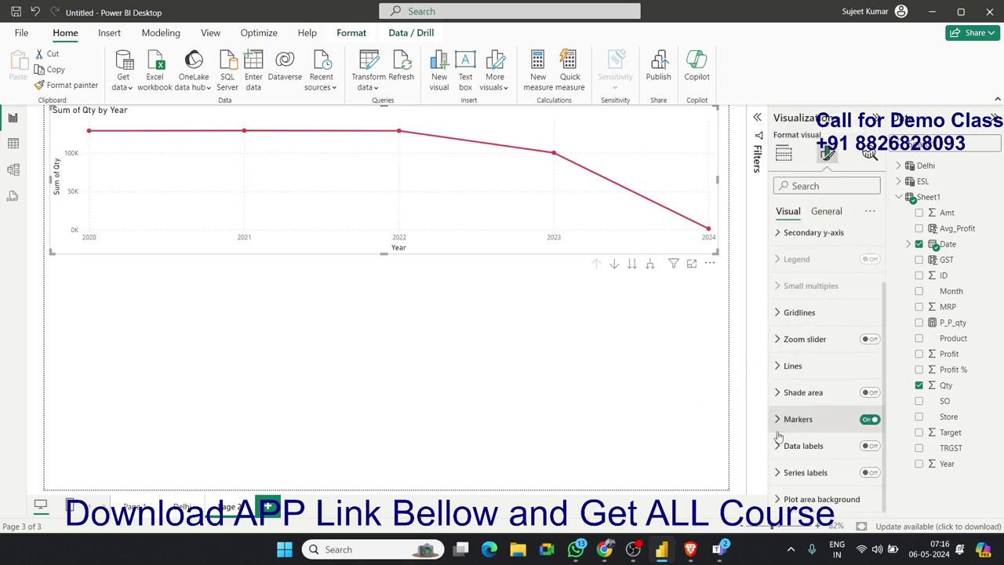
pyautogui.click(869, 420)
pyautogui.click(870, 420)
pyautogui.click(787, 423)
pyautogui.scroll(-1, 798, 432)
pyautogui.scroll(-2, 798, 432)
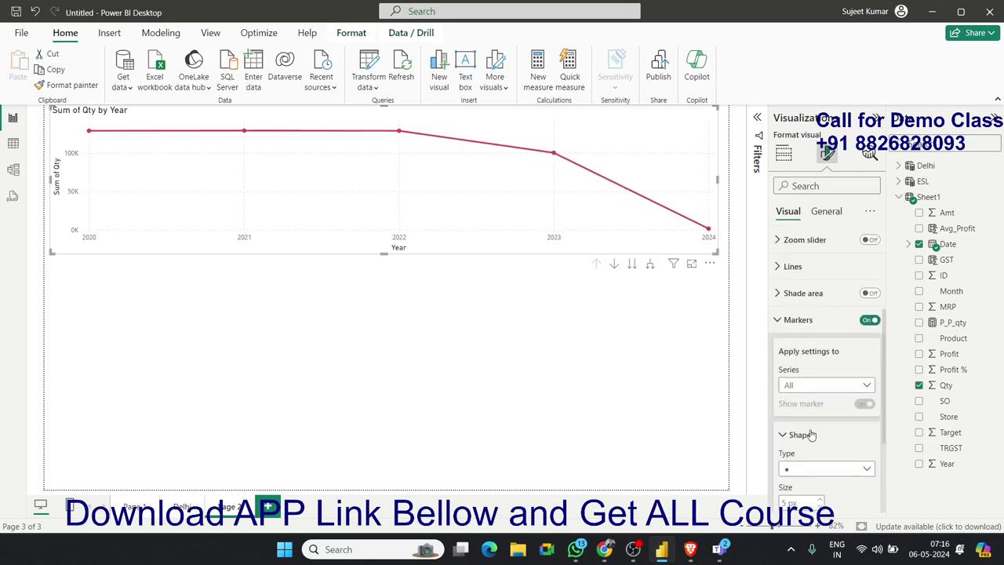
pyautogui.scroll(-1, 798, 433)
pyautogui.click(797, 352)
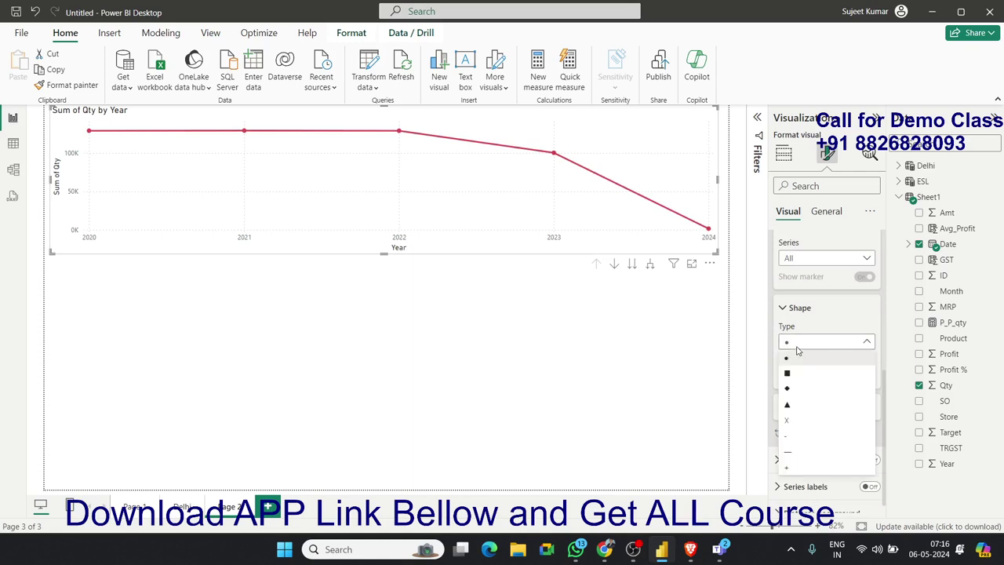
pyautogui.click(796, 386)
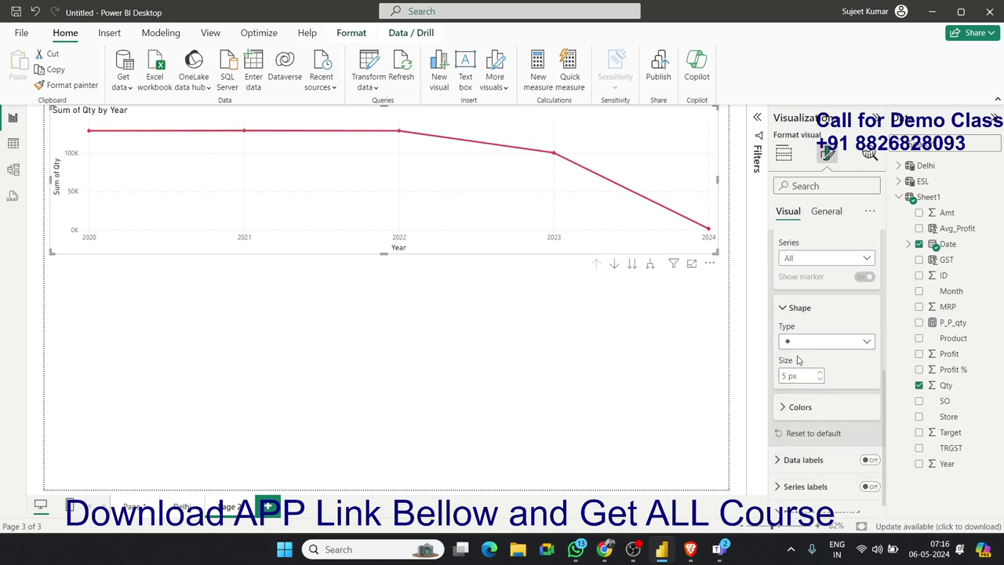
pyautogui.click(799, 343)
pyautogui.click(802, 407)
# Set the marker size to 12 px and the marker colour to dark blue.
pyautogui.click(819, 375)
pyautogui.click(792, 406)
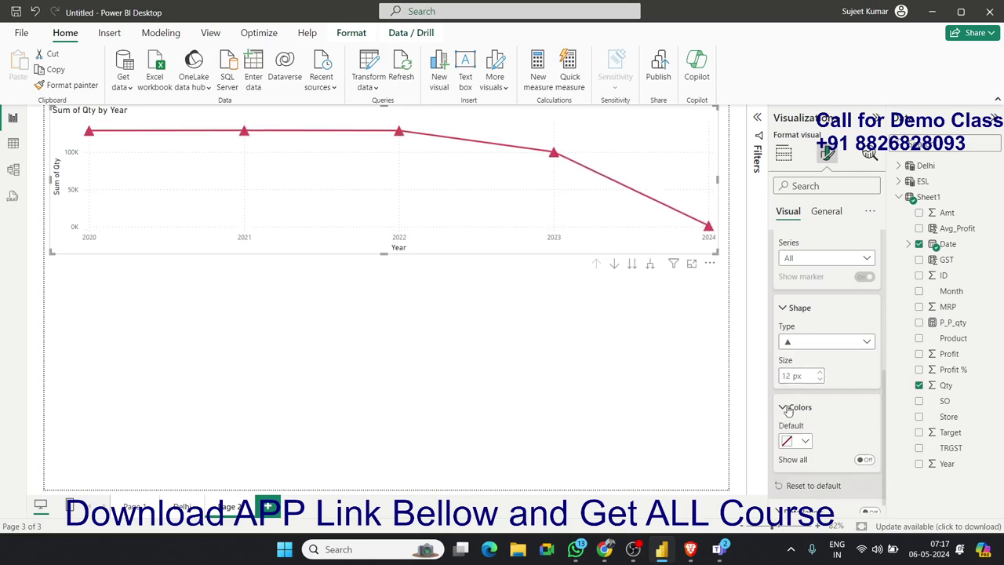
pyautogui.click(804, 442)
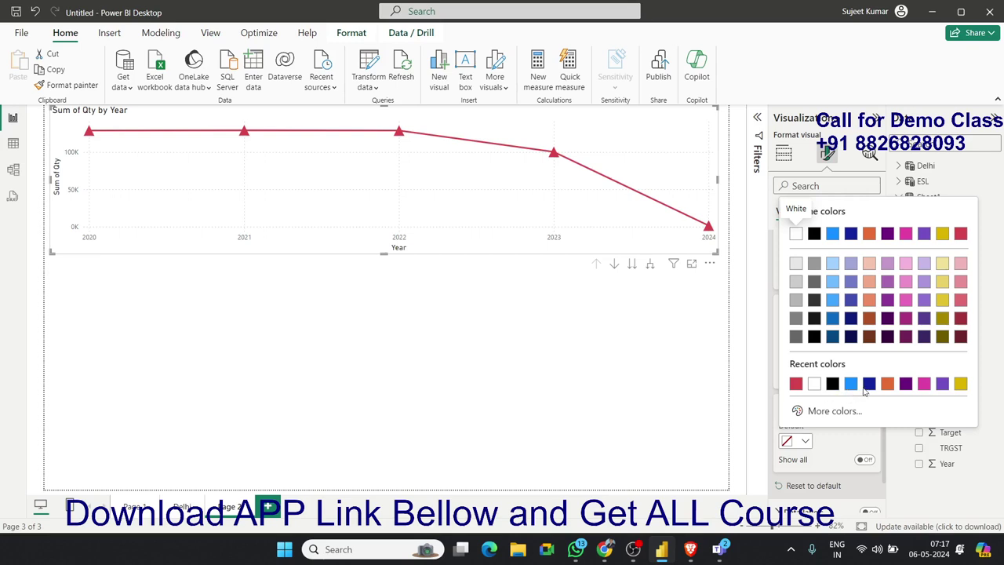
pyautogui.click(851, 233)
pyautogui.scroll(-2, 853, 413)
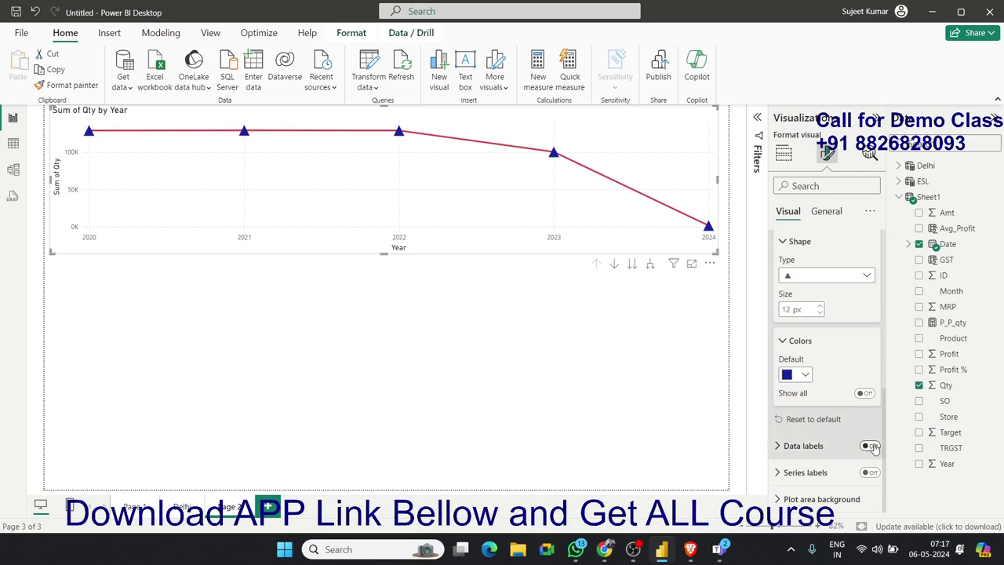
# Turn on data labels (129K, 100K, 2K), and try series labels before turning them off.
pyautogui.click(871, 446)
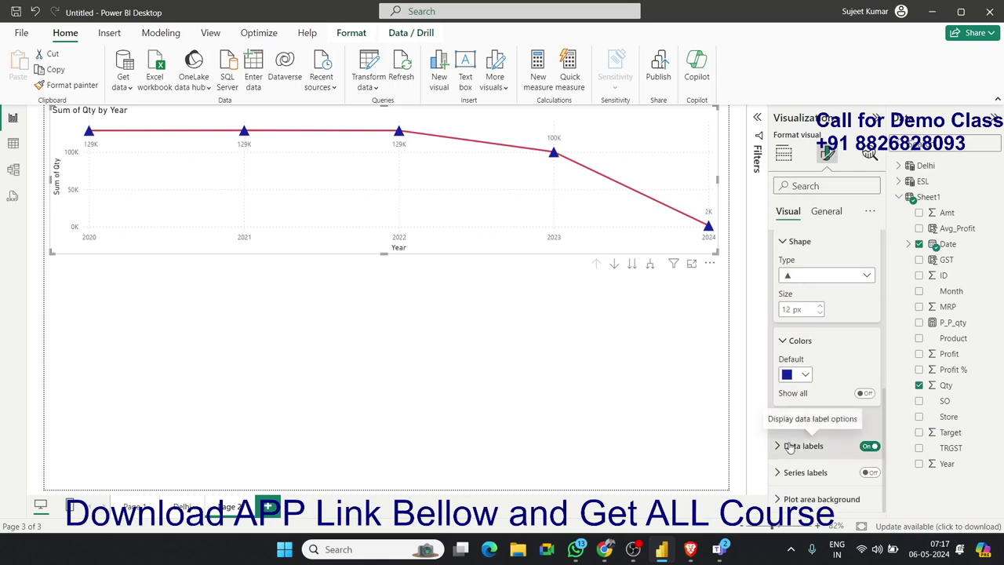
pyautogui.click(872, 473)
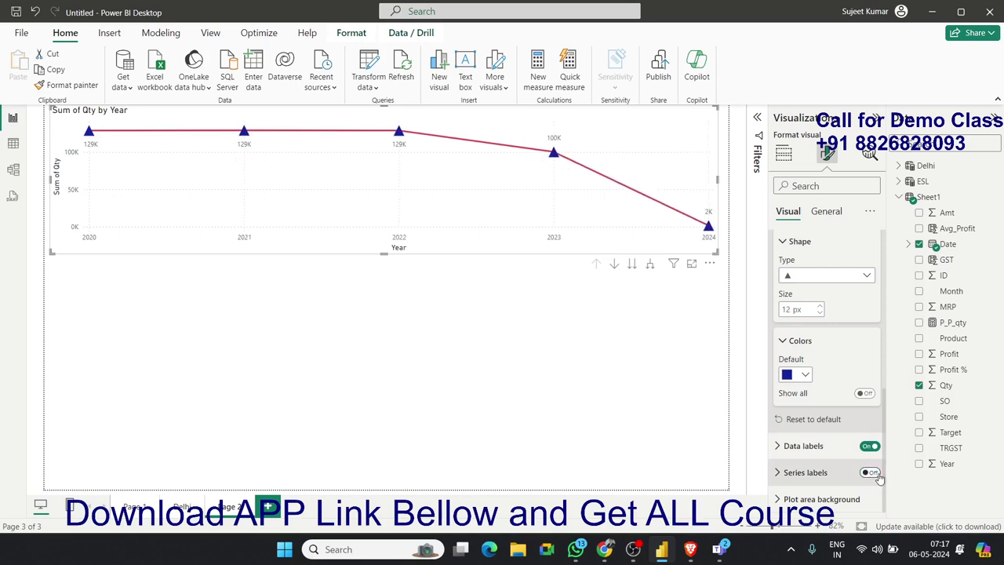
pyautogui.click(857, 475)
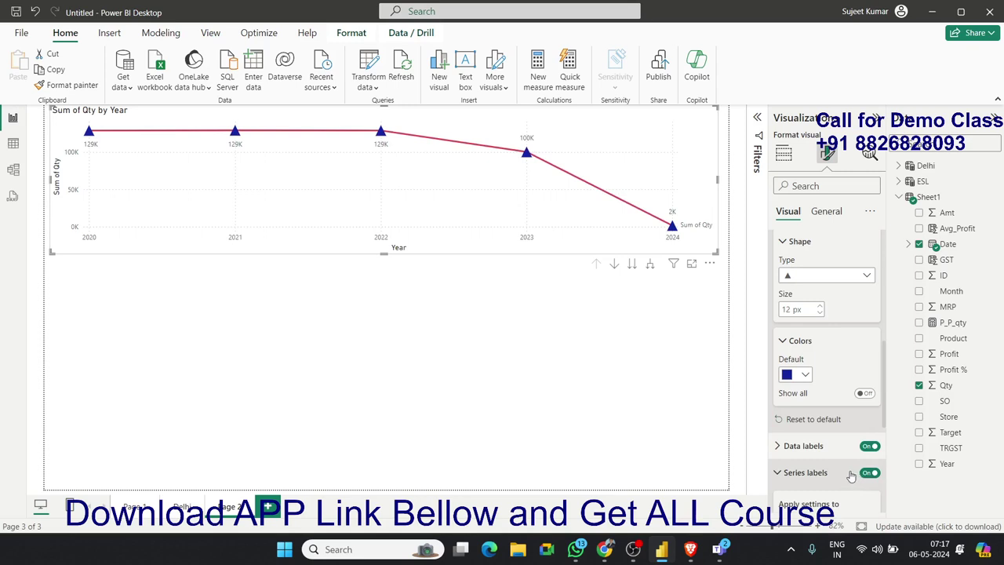
pyautogui.click(869, 473)
pyautogui.scroll(-3, 837, 468)
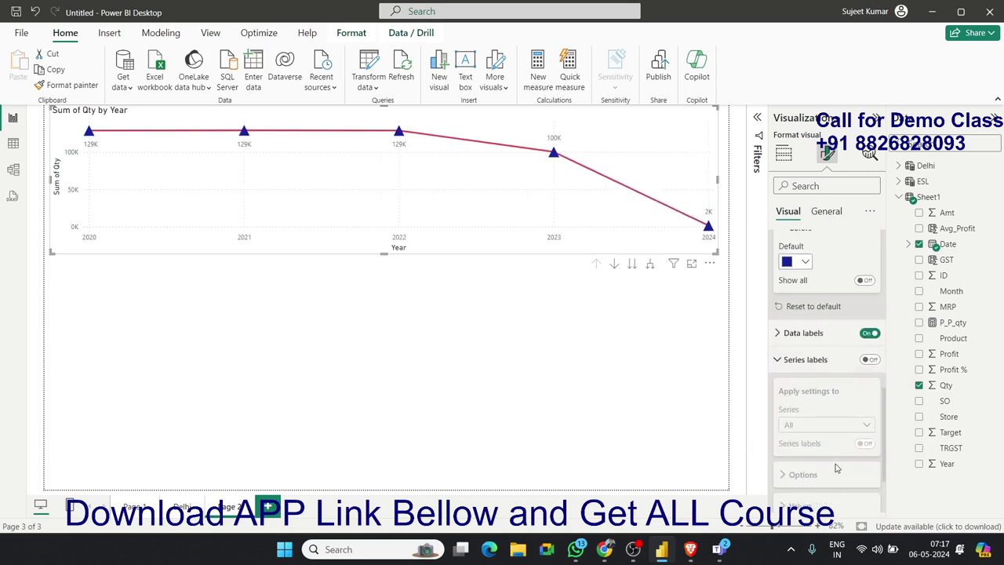
pyautogui.scroll(-2, 836, 468)
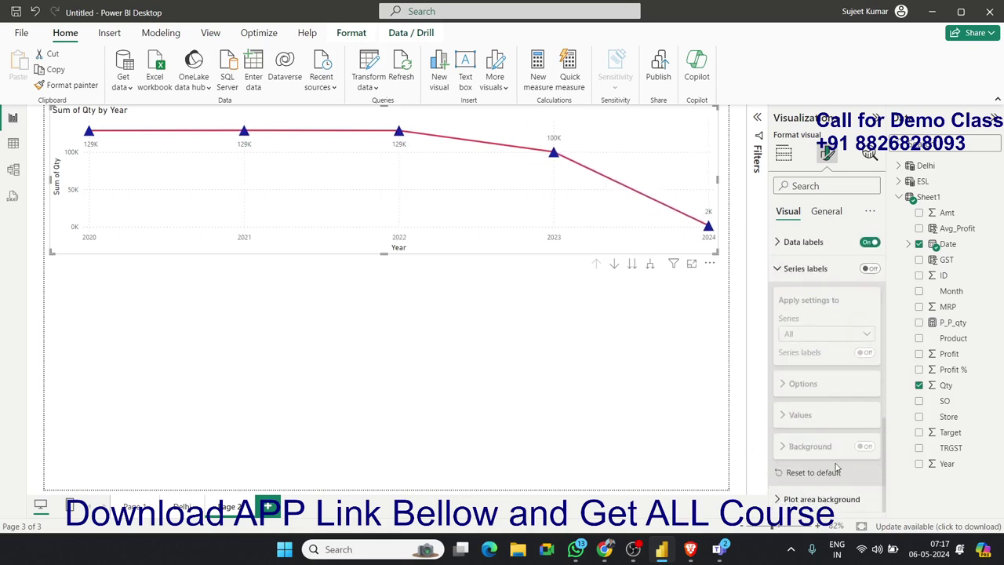
pyautogui.click(785, 270)
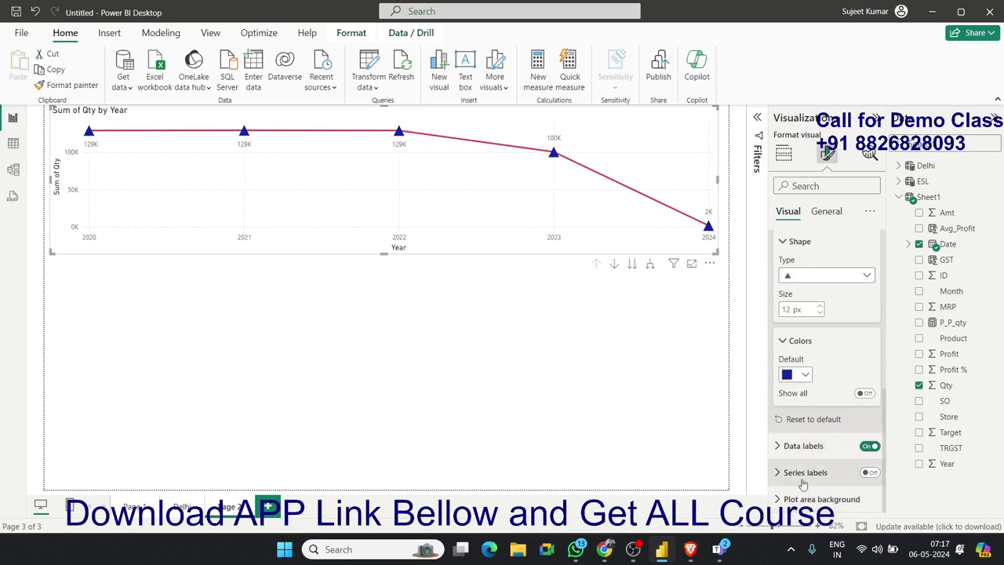
# Glance at the Plot area background settings, then return to Build visual.
pyautogui.click(783, 499)
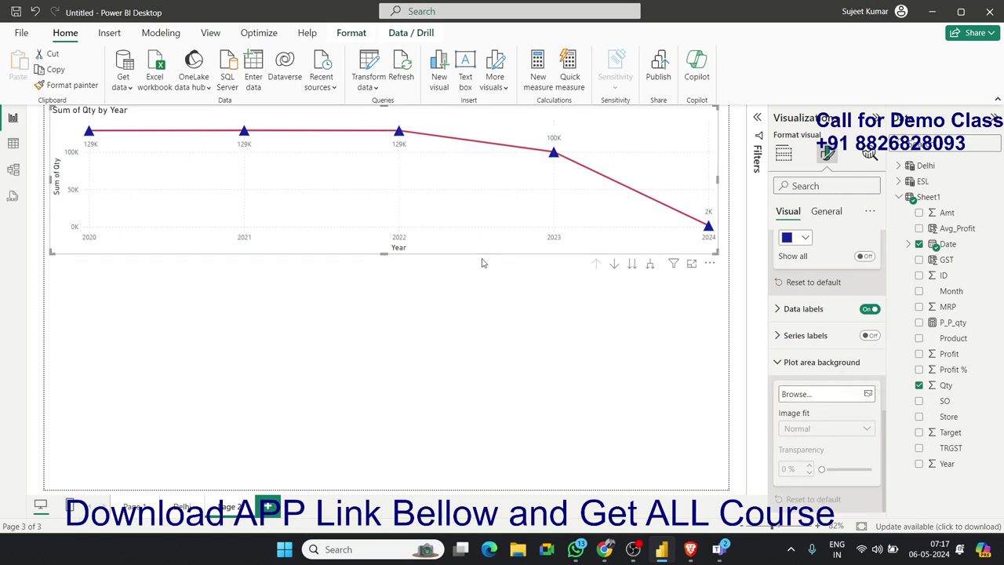
pyautogui.click(779, 362)
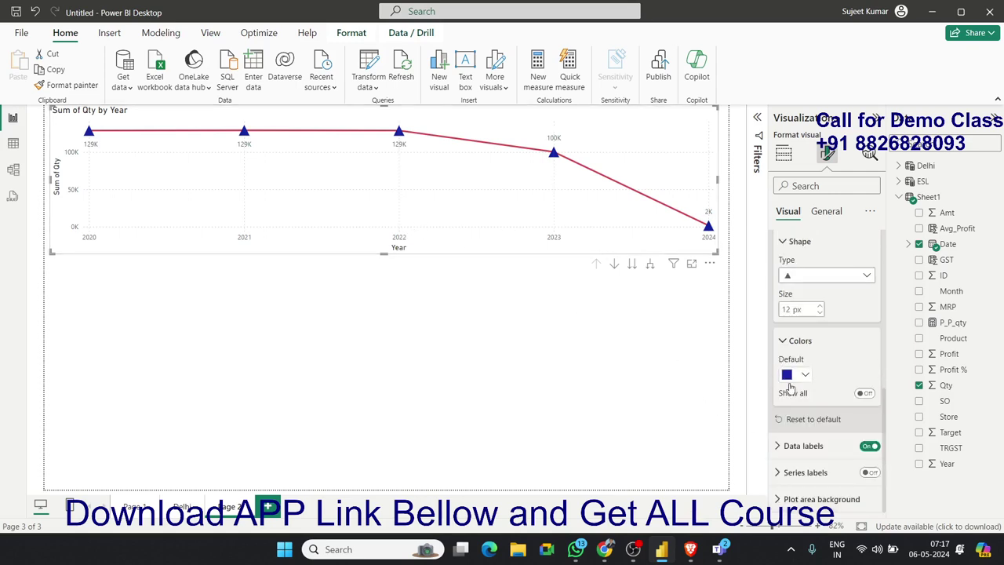
pyautogui.scroll(3, 789, 384)
pyautogui.scroll(3, 793, 424)
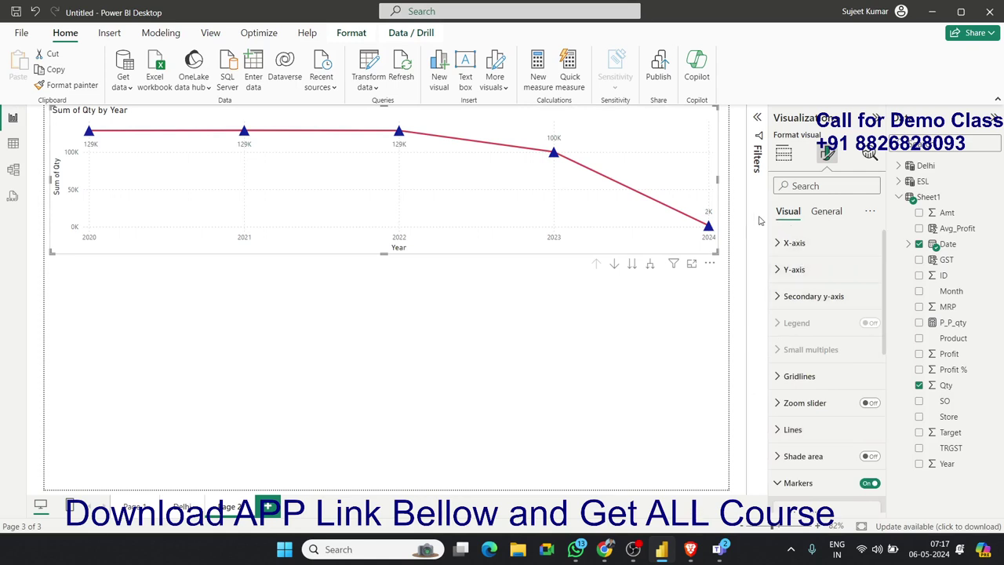
pyautogui.click(783, 153)
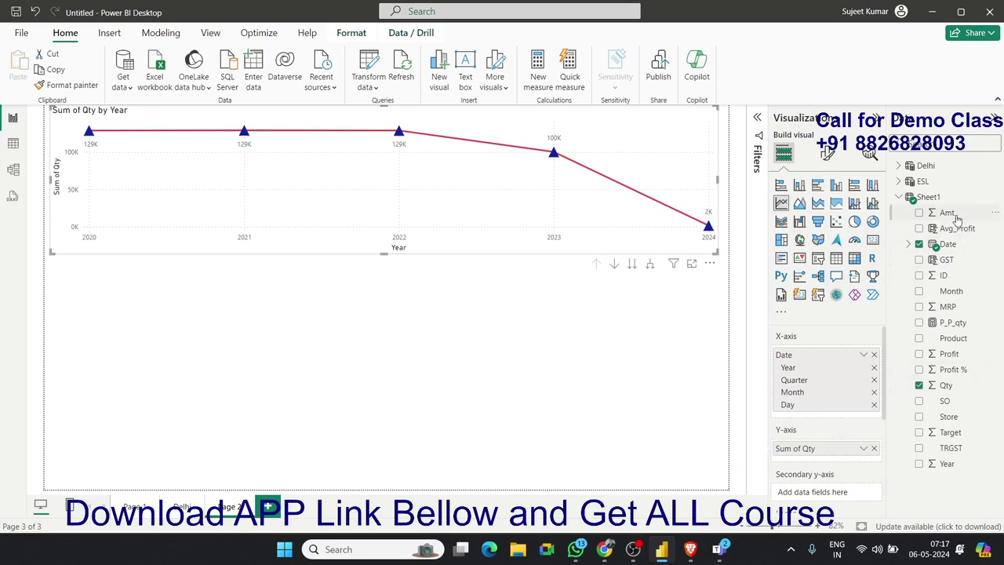
# Add MRP as Average of MRP on the chart's secondary y-axis.
pyautogui.click(956, 217)
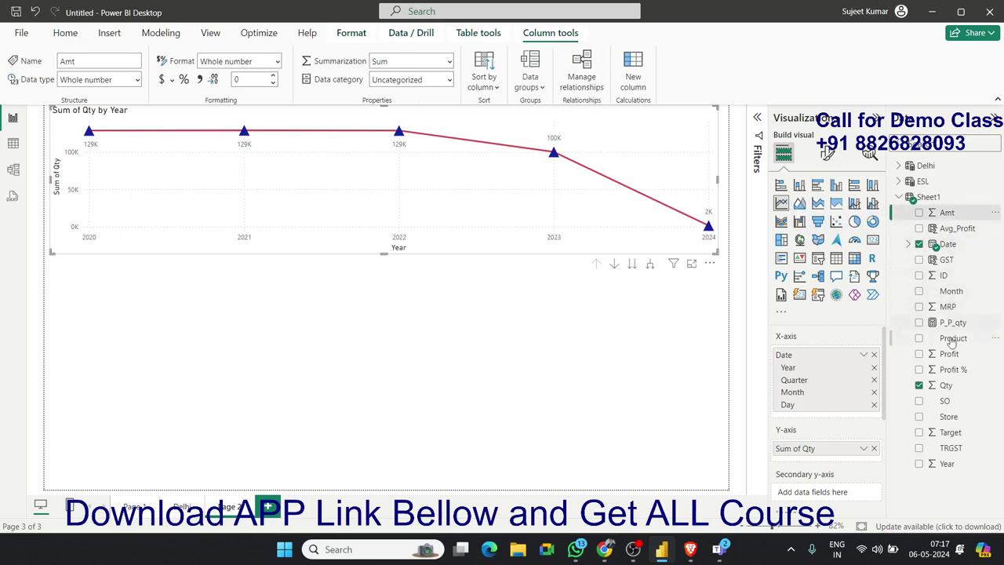
pyautogui.moveTo(957, 307); pyautogui.dragTo(867, 469)
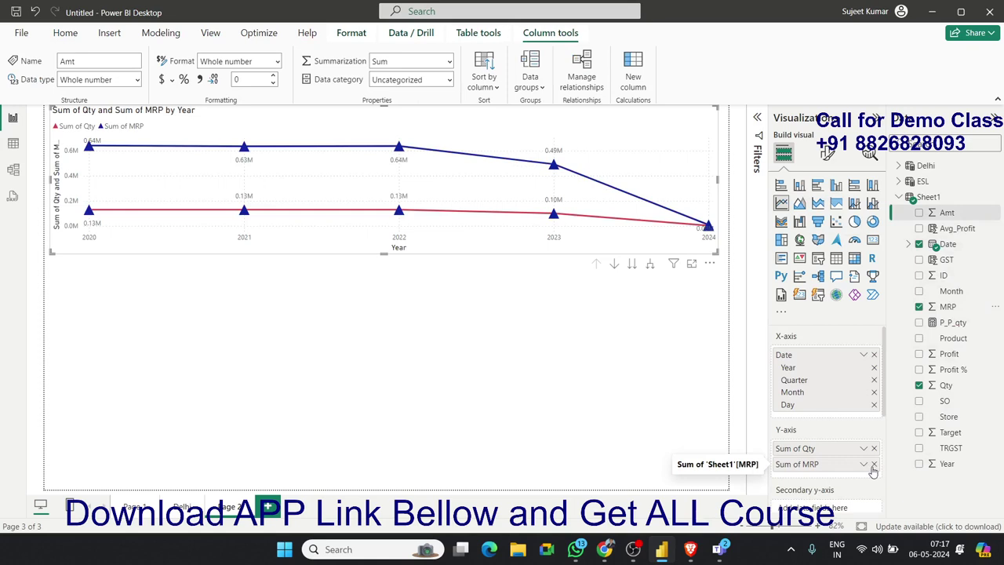
pyautogui.click(865, 465)
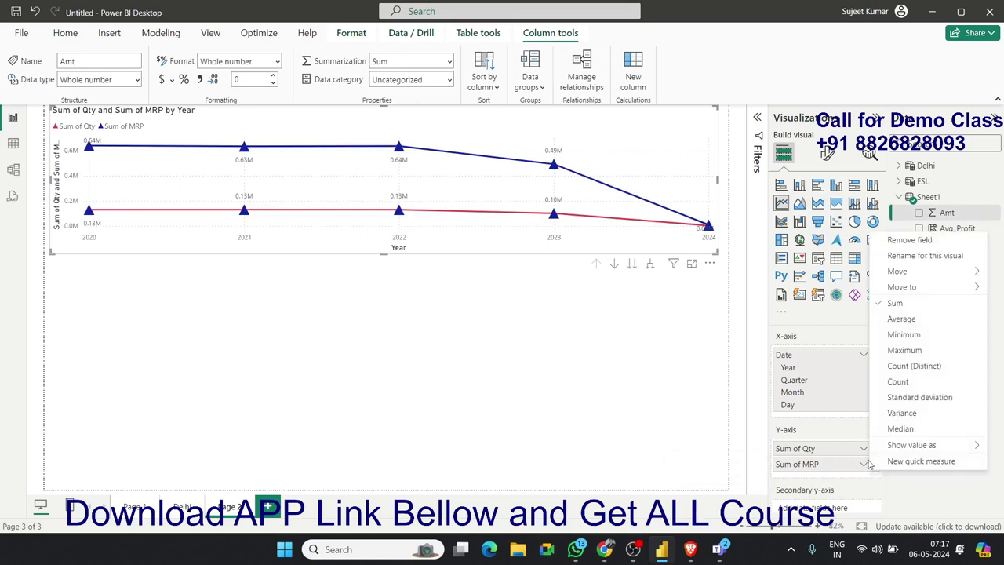
pyautogui.click(902, 320)
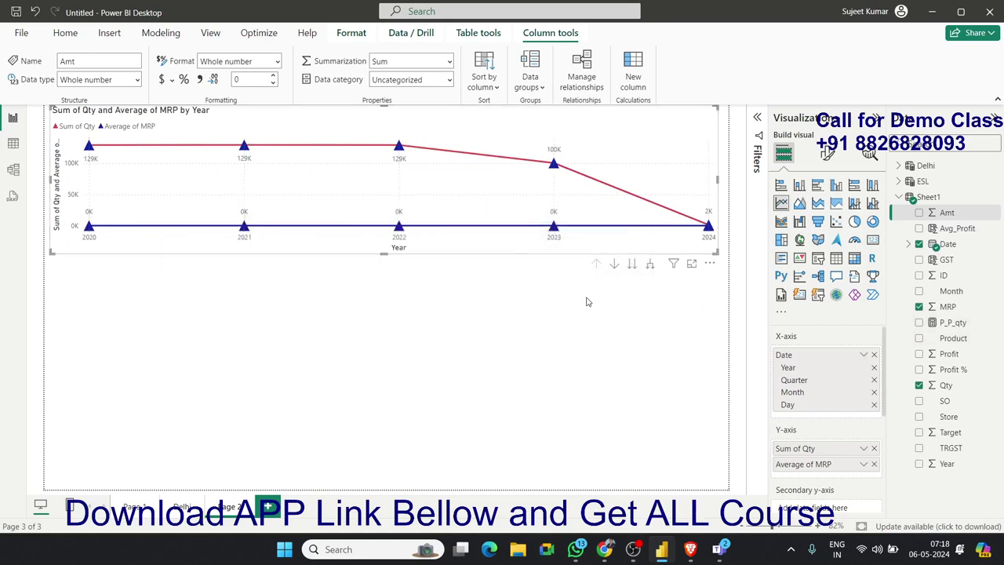
pyautogui.scroll(-1, 824, 439)
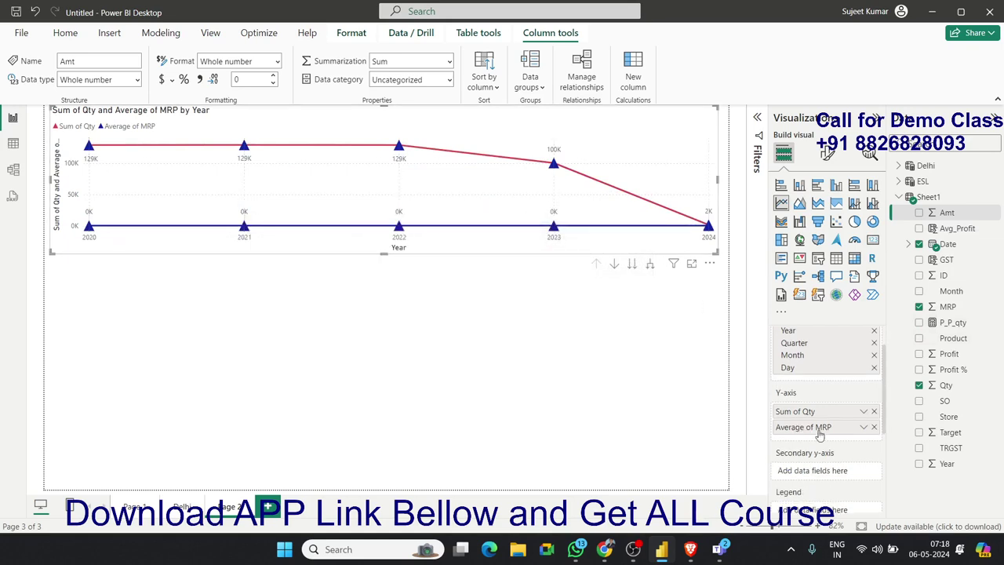
pyautogui.scroll(-1, 823, 441)
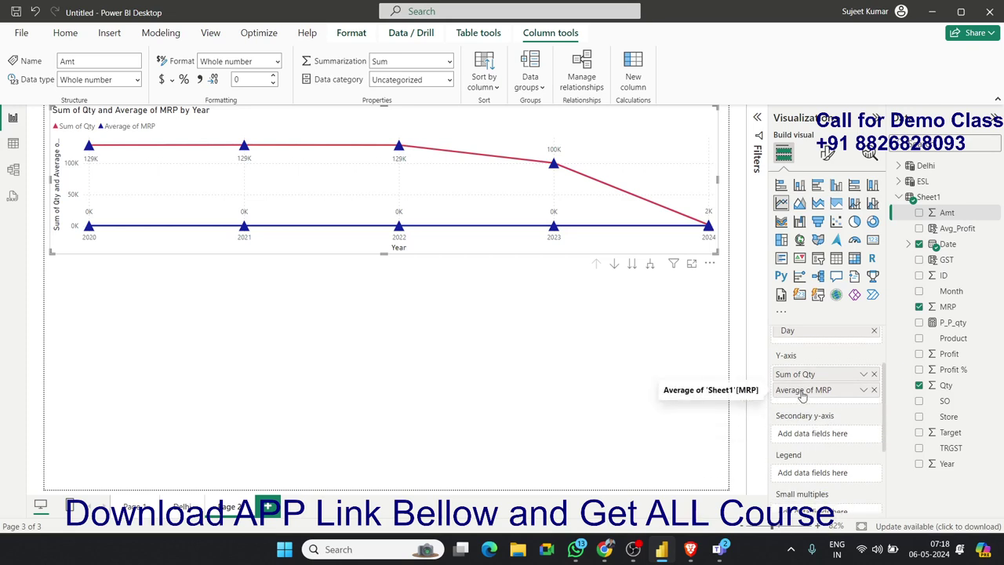
pyautogui.moveTo(805, 396); pyautogui.dragTo(792, 437)
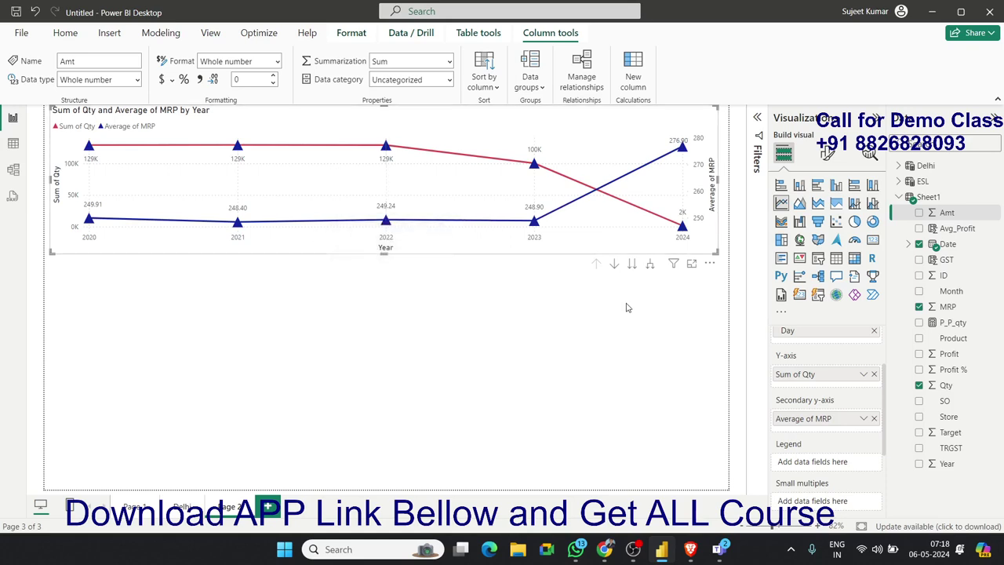
# Remove Average of MRP from the chart, leaving only Sum of Qty by Year.
pyautogui.click(826, 154)
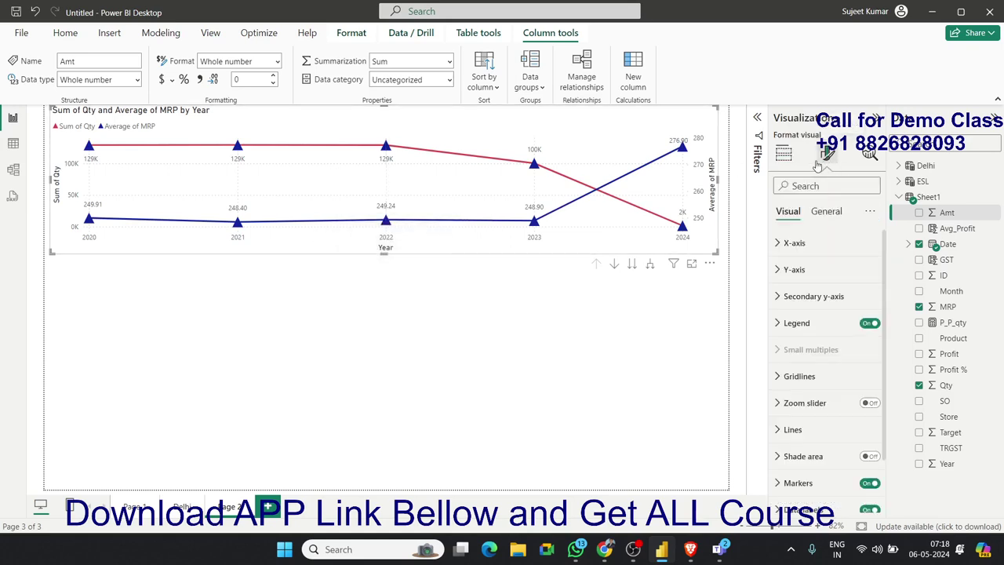
pyautogui.click(785, 155)
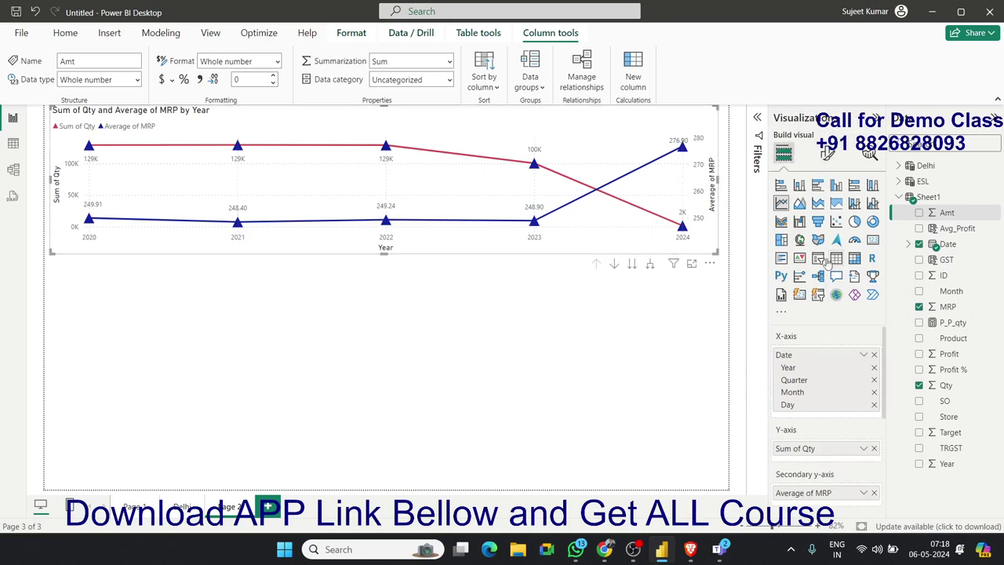
pyautogui.click(874, 492)
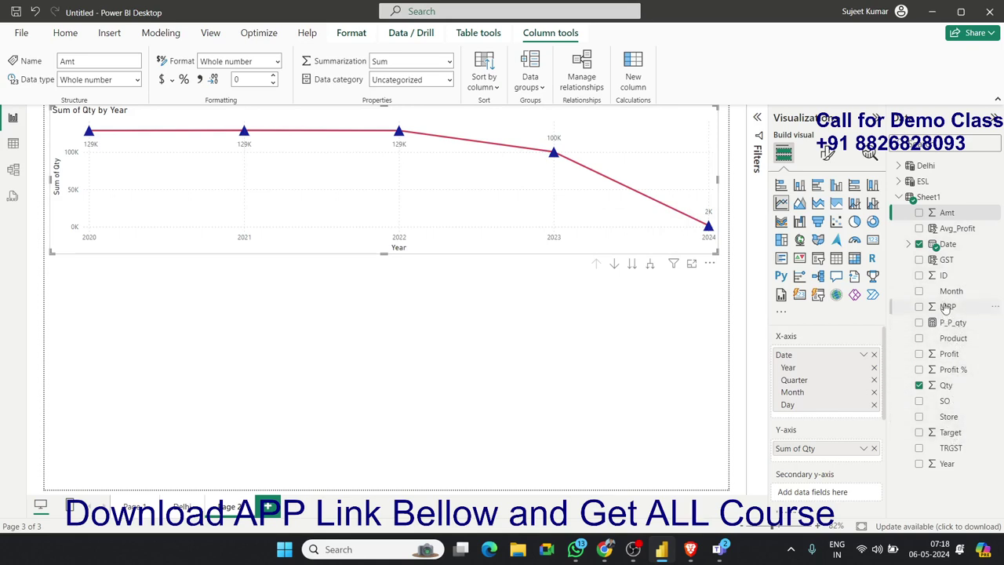
# Enlarge the line chart and add MRP to it as Average of MRP.
pyautogui.moveTo(946, 308); pyautogui.dragTo(830, 464)
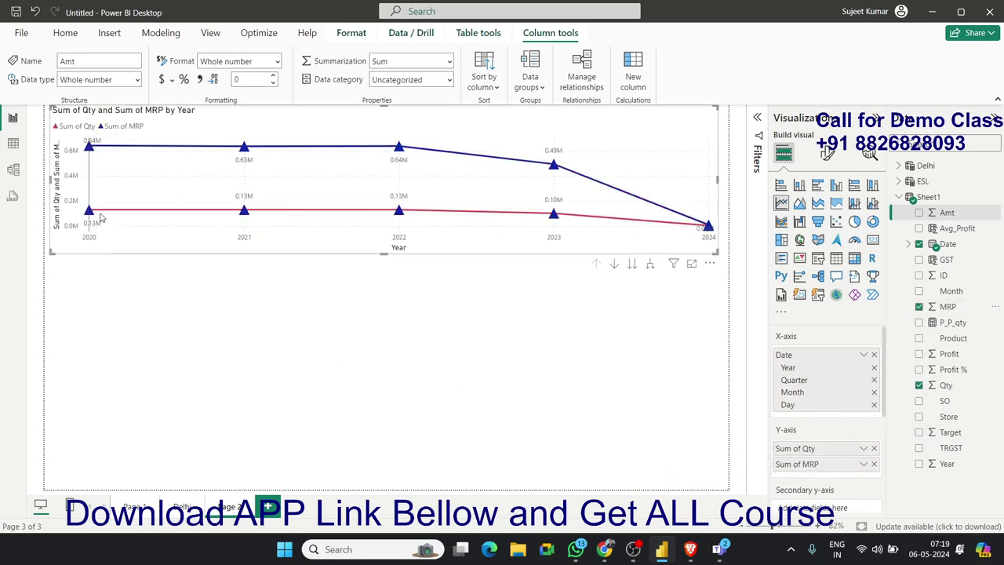
pyautogui.moveTo(110, 210)
pyautogui.moveTo(715, 264); pyautogui.dragTo(767, 475)
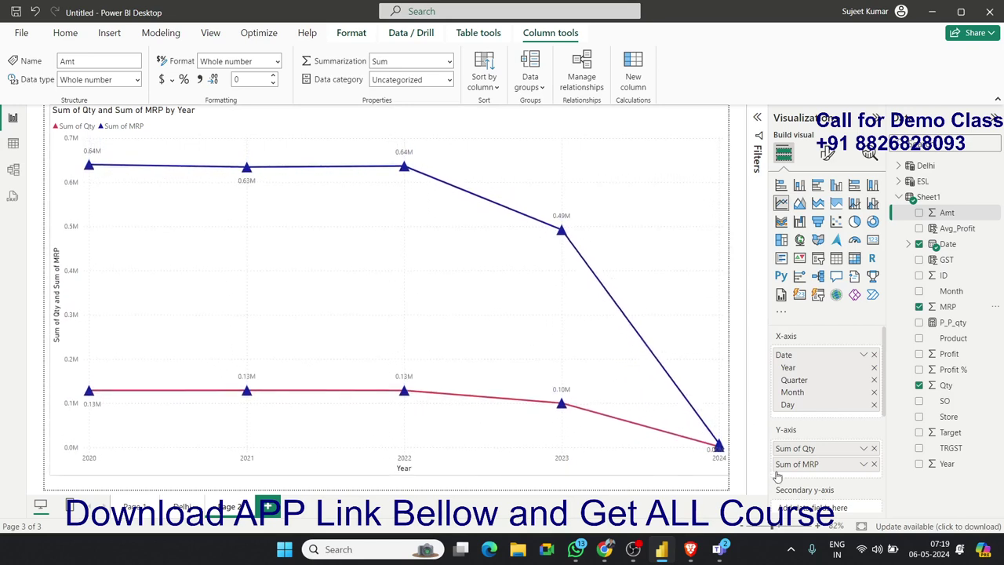
pyautogui.click(864, 463)
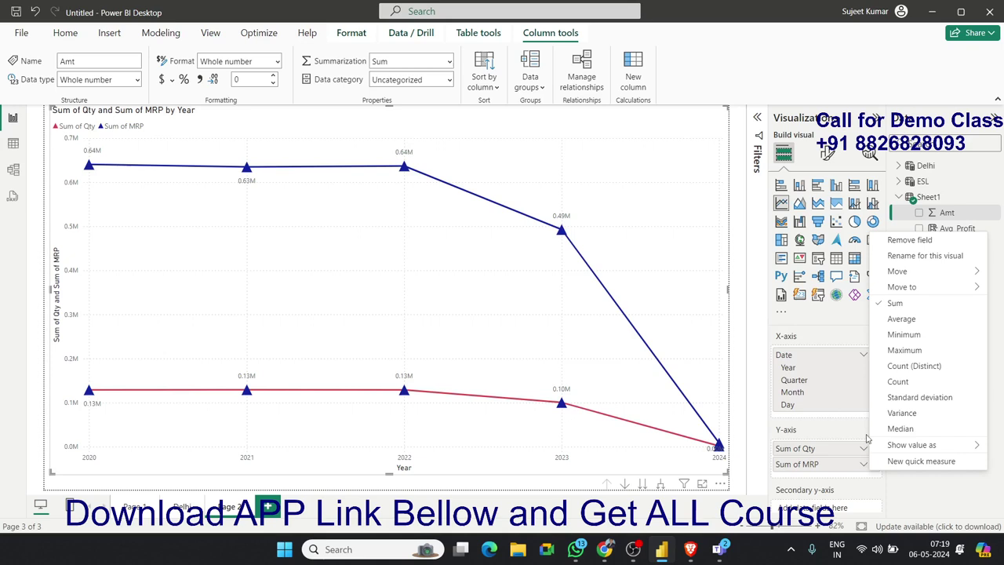
pyautogui.click(907, 319)
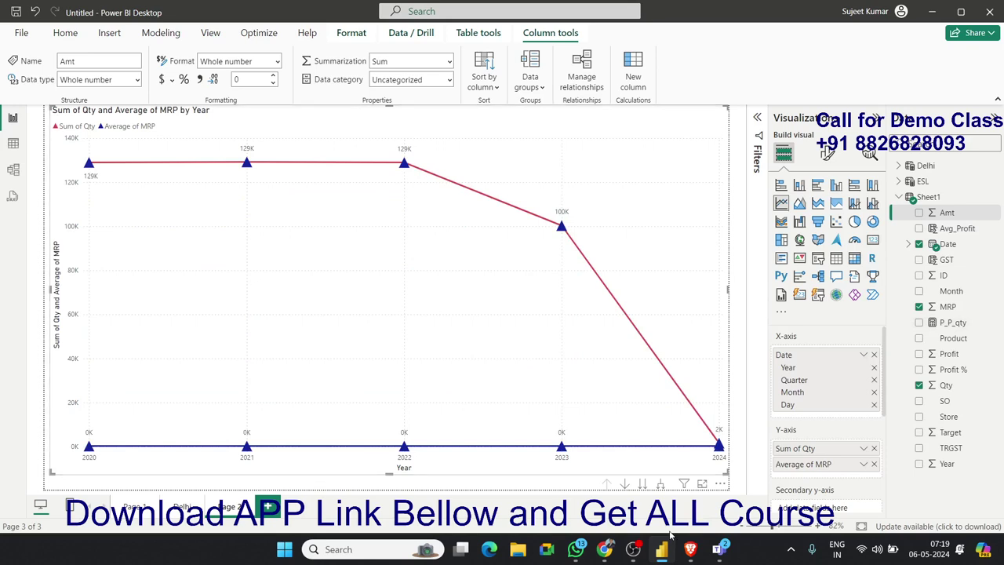
# Check the Sum of Qty options without changes and highlight the 2020 data point.
pyautogui.click(865, 449)
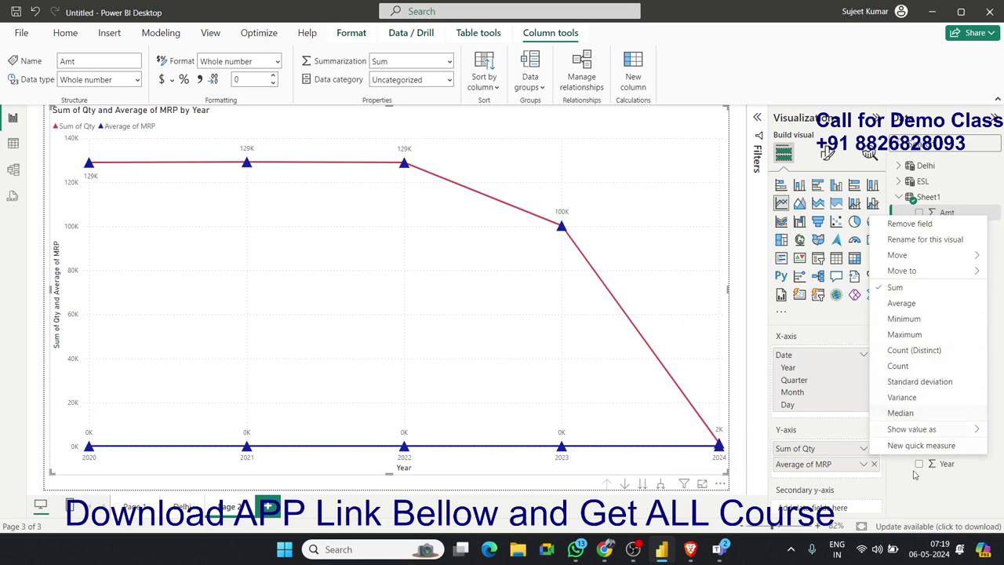
pyautogui.click(902, 495)
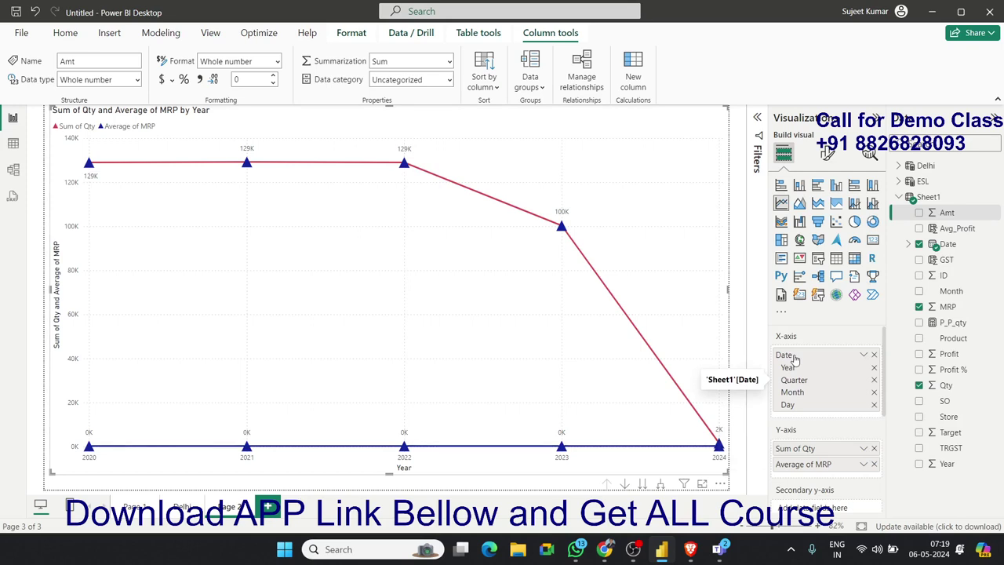
pyautogui.moveTo(289, 394)
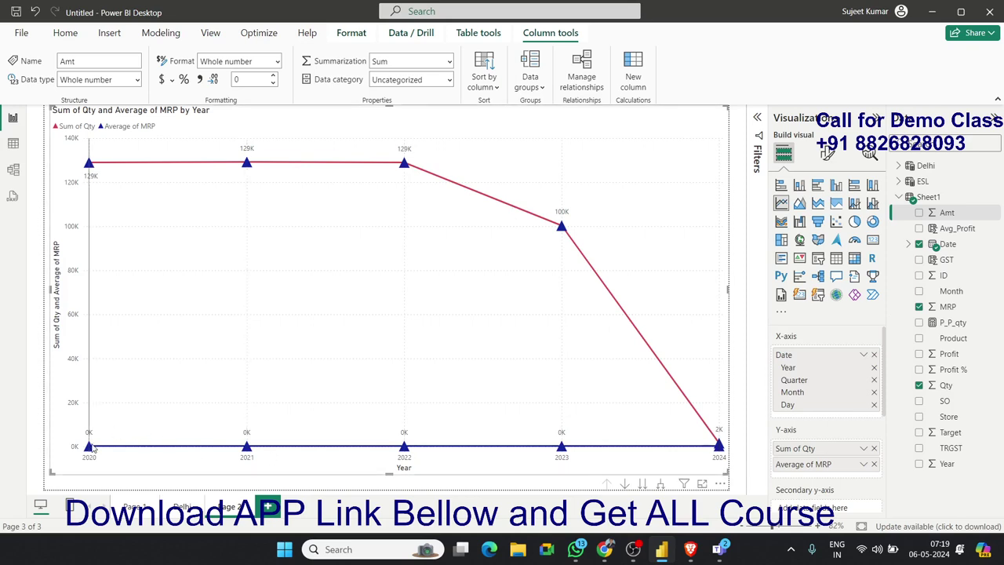
pyautogui.moveTo(91, 447)
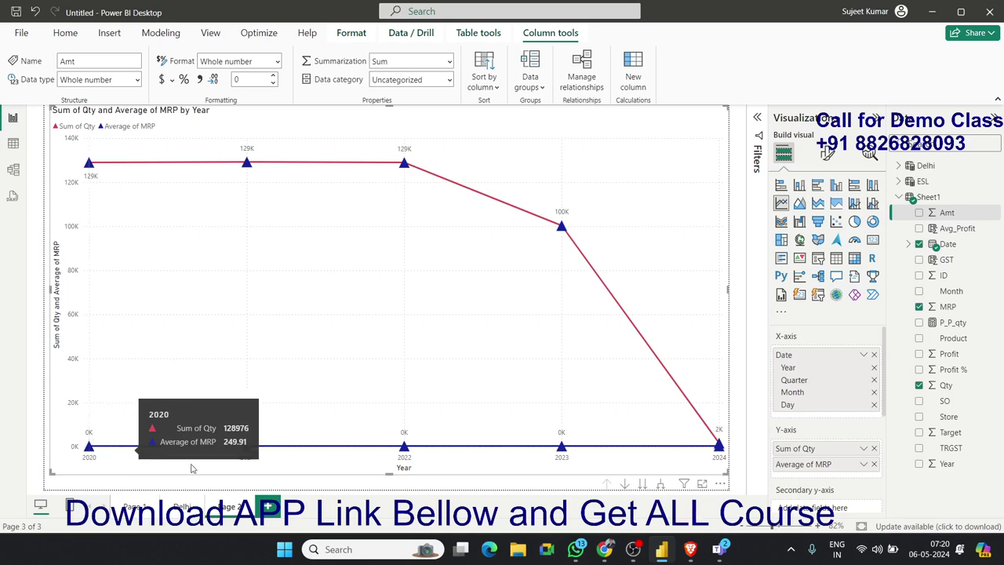
pyautogui.click(97, 448)
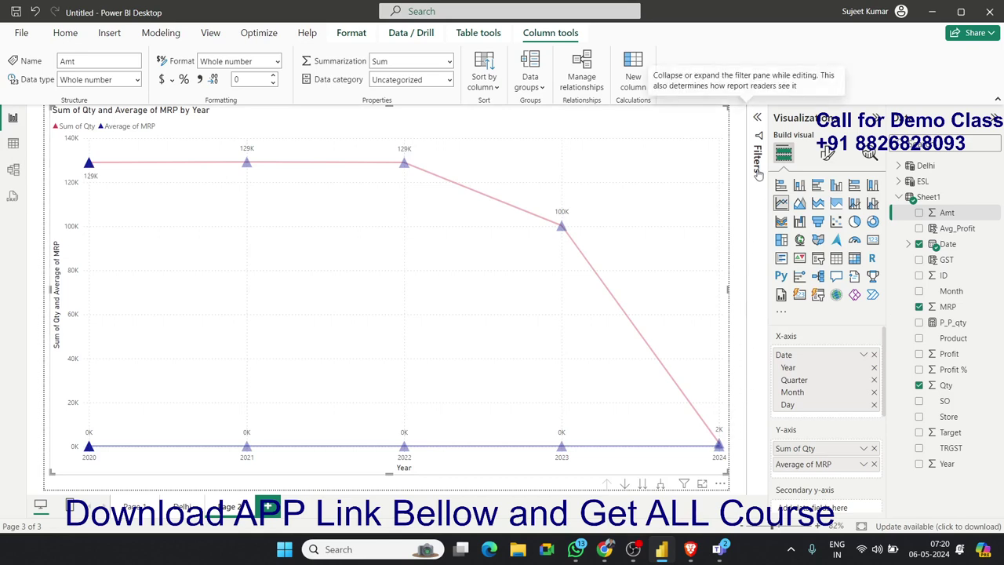
# Move Average of MRP to the secondary y-axis and shrink the chart into the top-left.
pyautogui.scroll(-1, 808, 490)
pyautogui.scroll(-2, 808, 493)
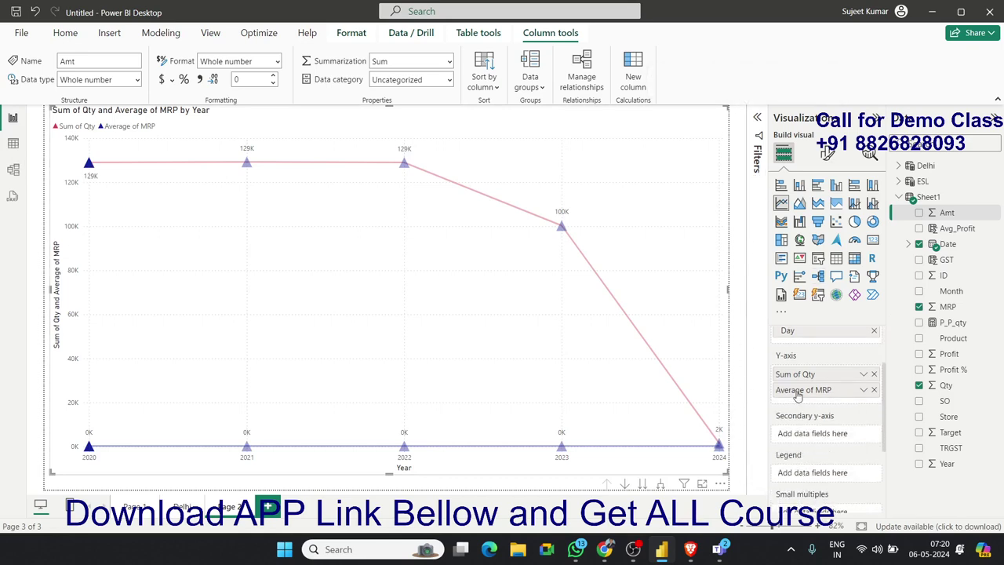
pyautogui.moveTo(799, 390); pyautogui.dragTo(802, 436)
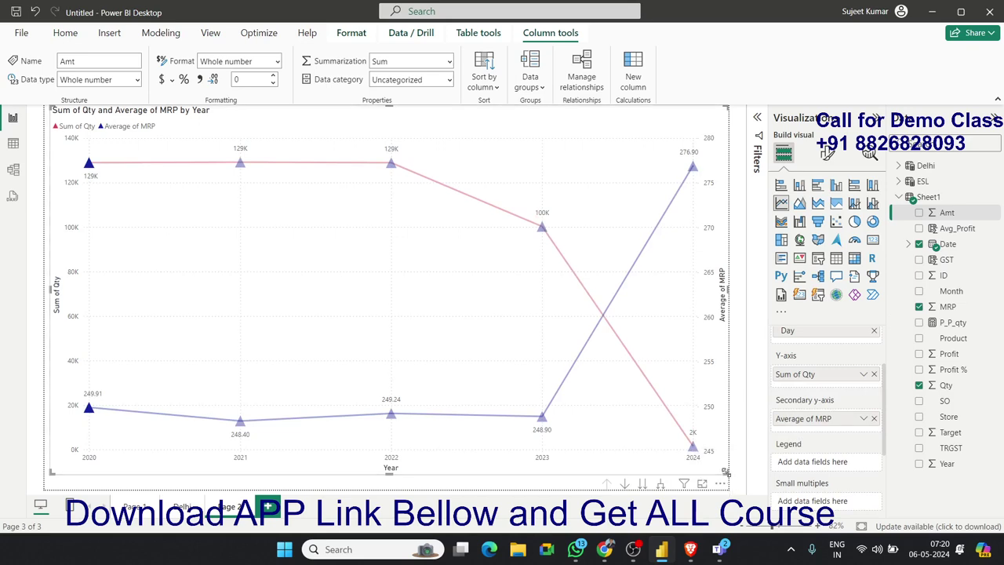
pyautogui.moveTo(726, 477); pyautogui.dragTo(271, 276)
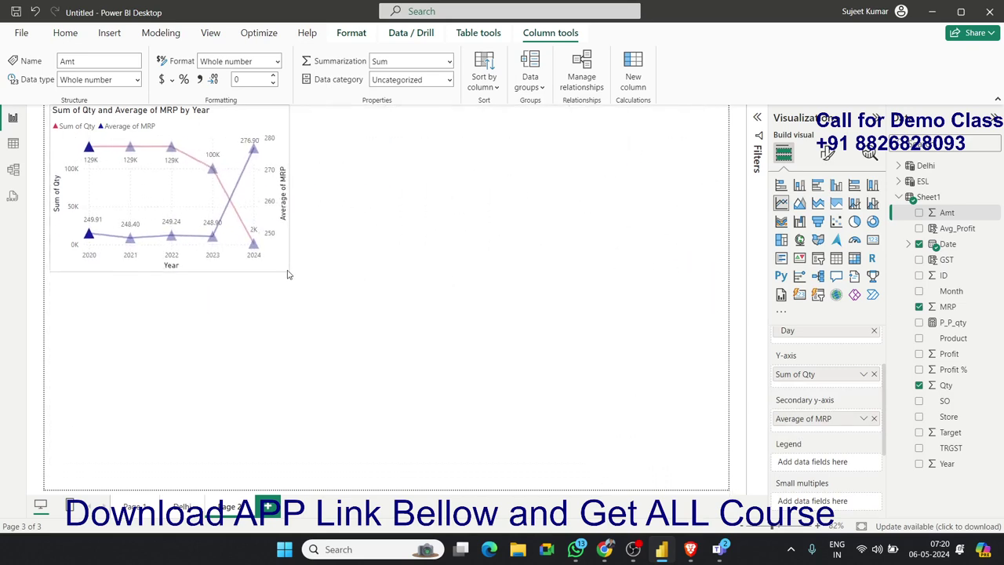
# Add a Sum of Qty by Date line chart right of the first, made wider and shorter.
pyautogui.click(454, 372)
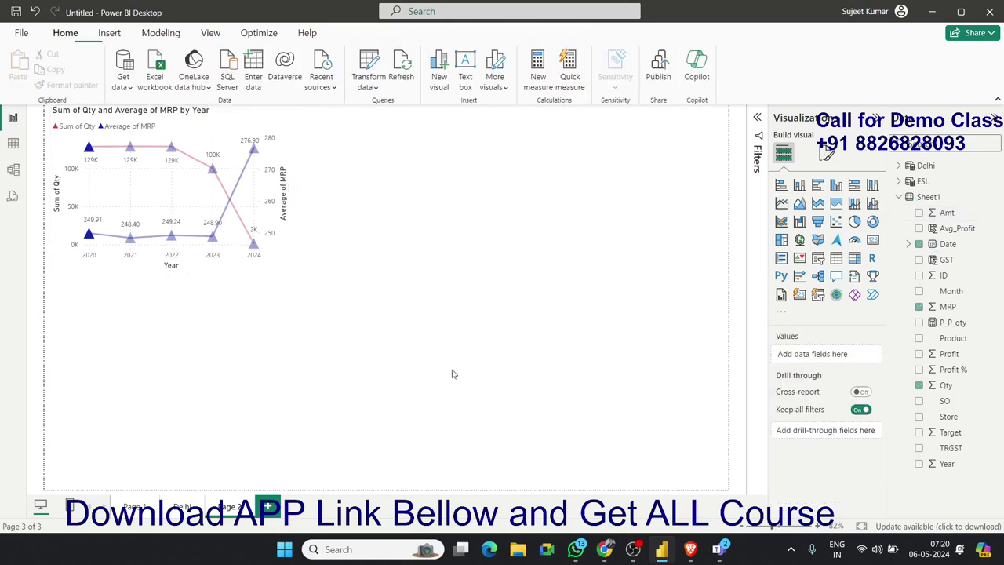
pyautogui.click(782, 203)
pyautogui.moveTo(410, 319); pyautogui.dragTo(431, 191)
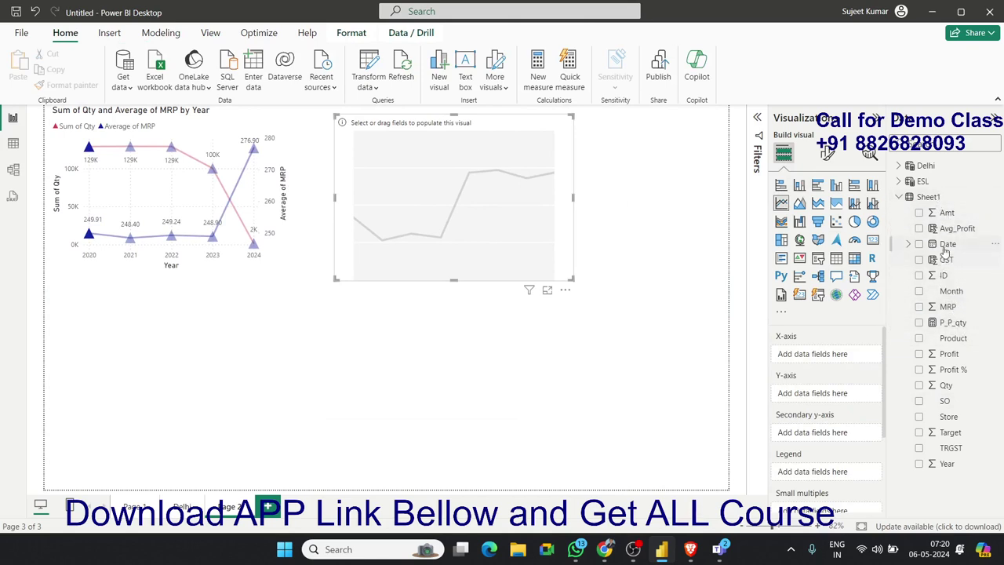
pyautogui.moveTo(947, 245); pyautogui.dragTo(502, 224)
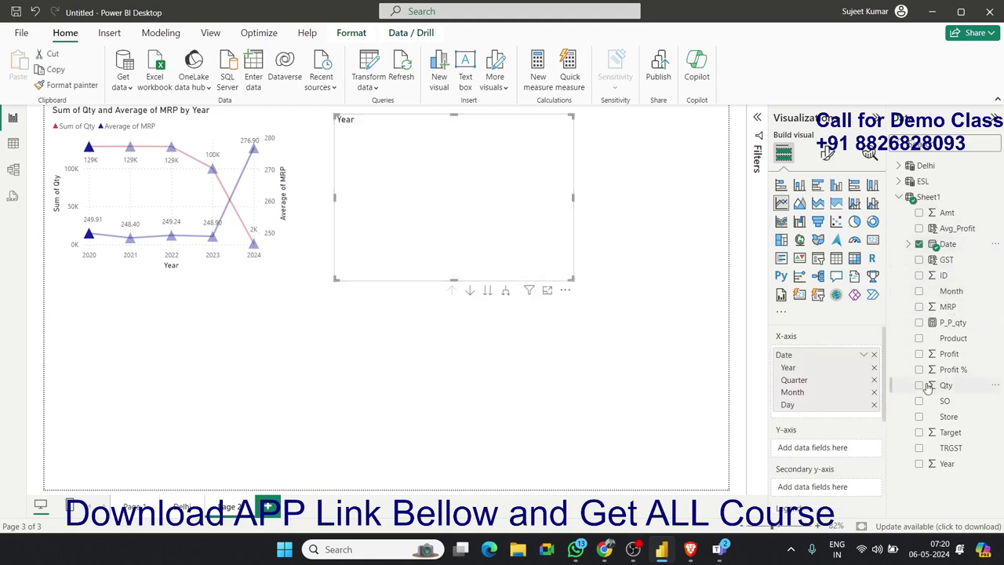
pyautogui.moveTo(934, 389); pyautogui.dragTo(813, 447)
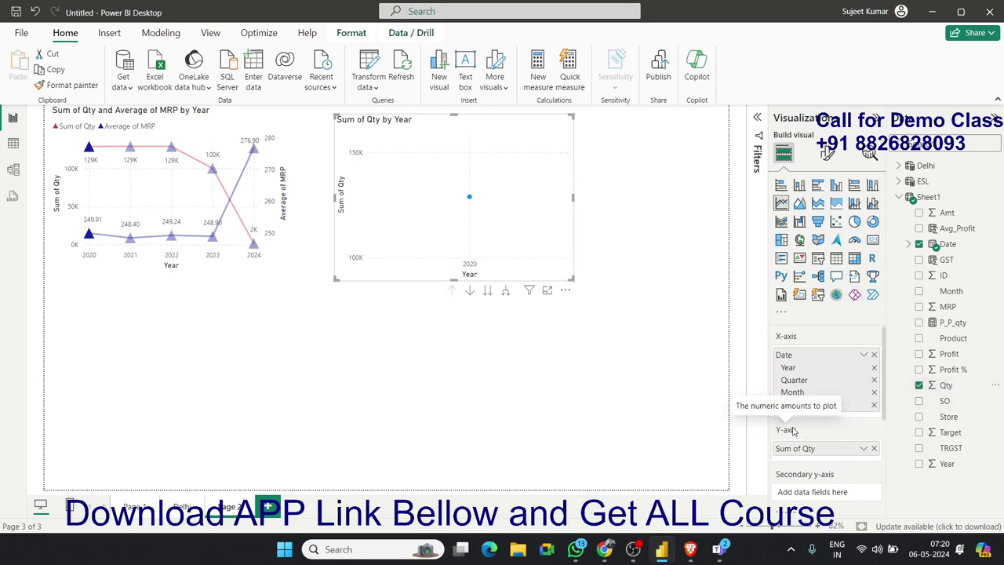
pyautogui.moveTo(568, 277); pyautogui.dragTo(669, 228)
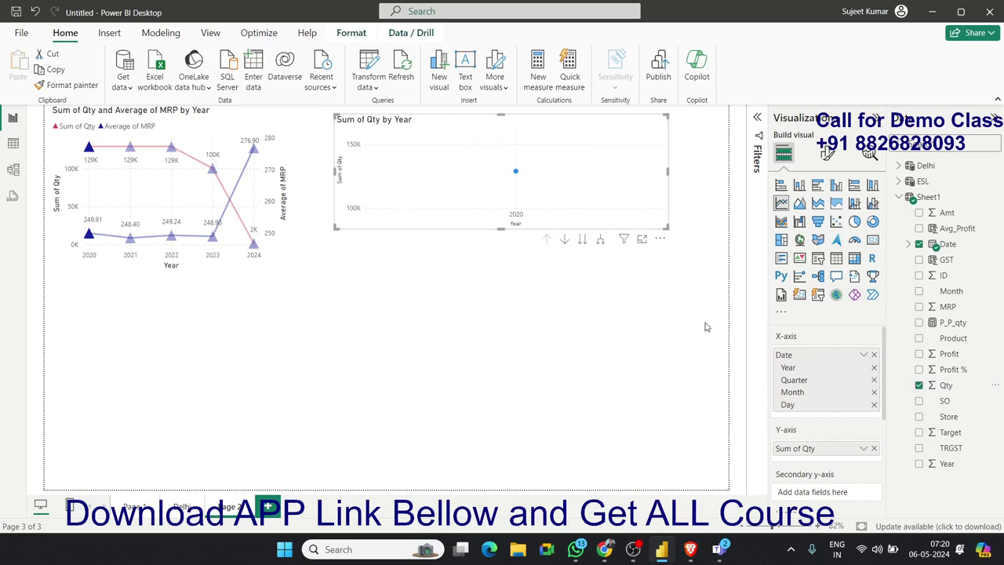
# Clear the 2020 highlight from the first chart and deselect both charts.
pyautogui.scroll(-2, 845, 458)
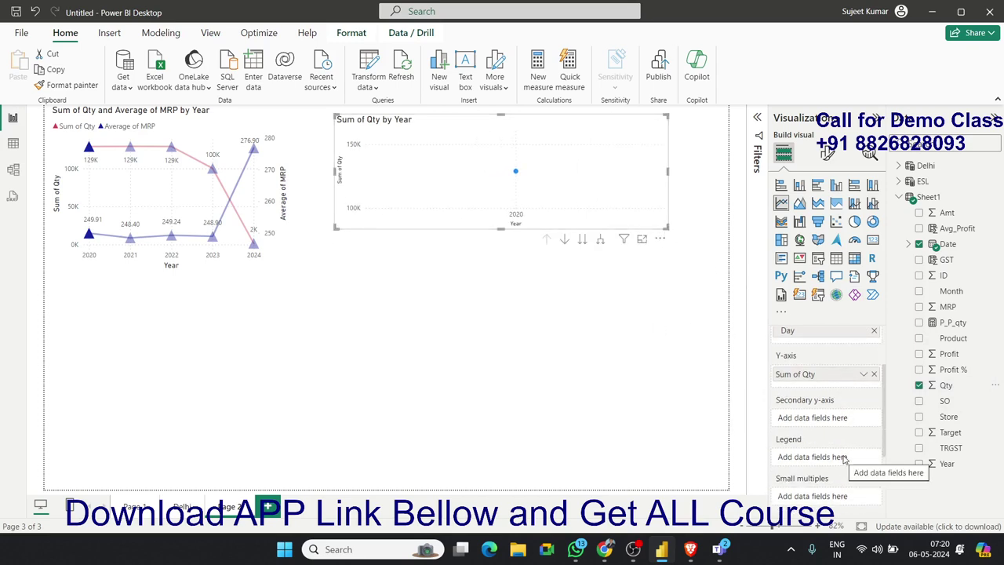
pyautogui.scroll(2, 844, 458)
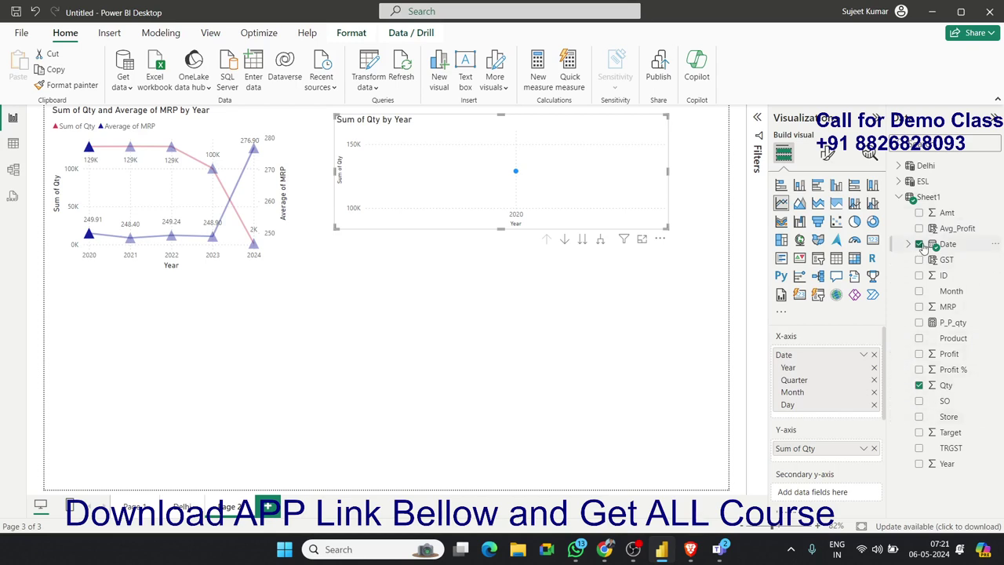
pyautogui.click(920, 244)
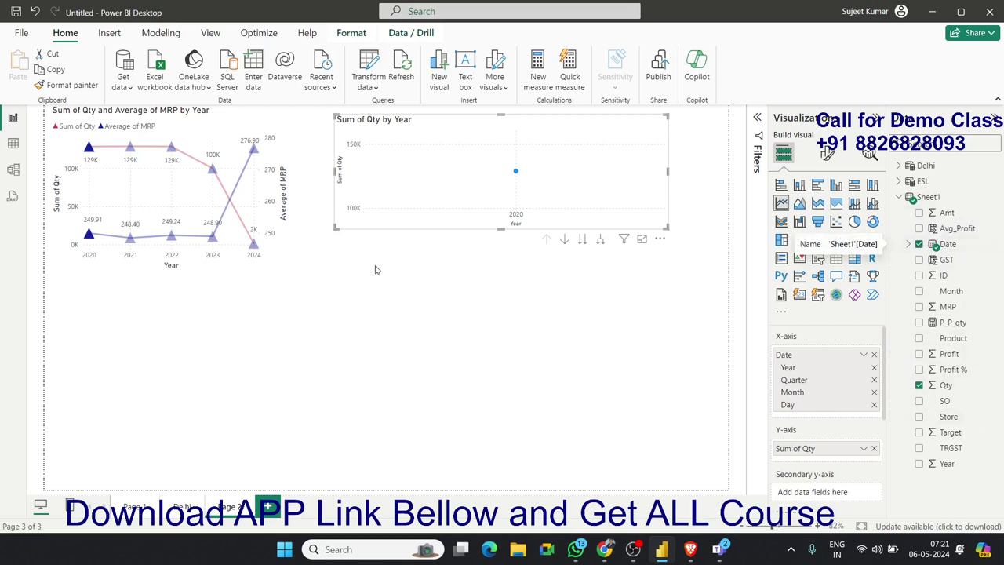
pyautogui.click(343, 295)
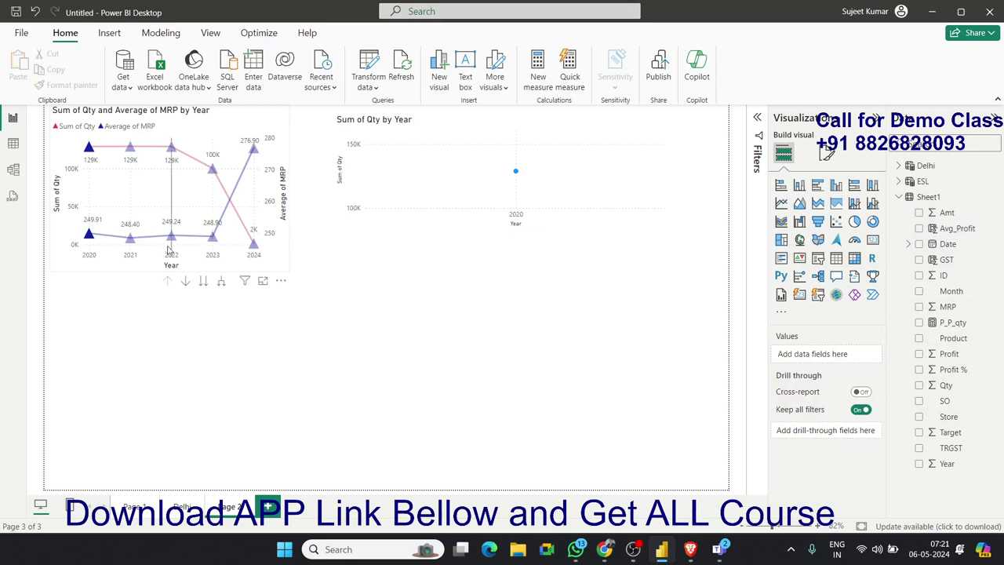
pyautogui.click(89, 241)
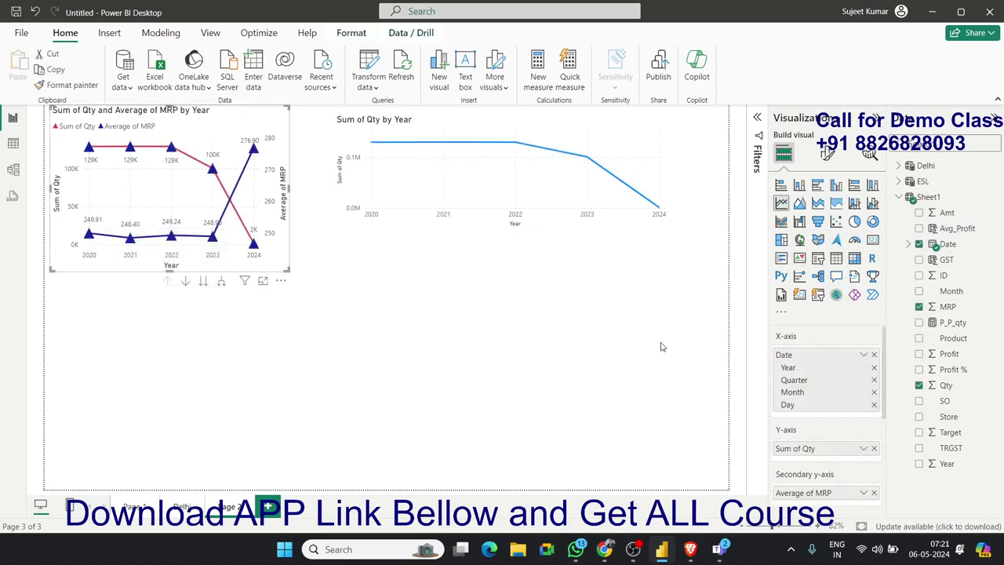
pyautogui.click(646, 264)
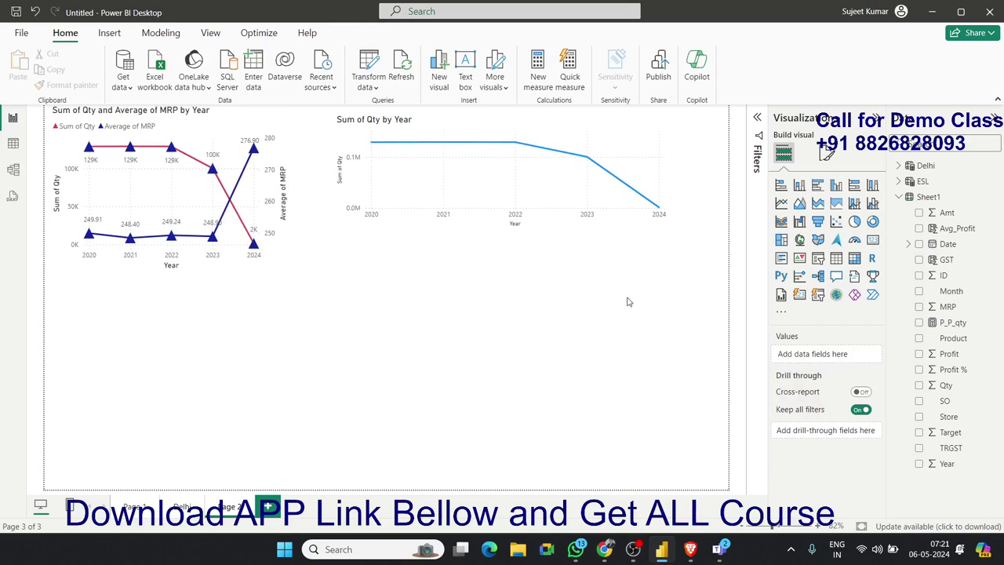
# Add a line chart below the Qty chart plotting Date against Average of MRP.
pyautogui.click(780, 203)
pyautogui.moveTo(439, 314); pyautogui.dragTo(575, 296)
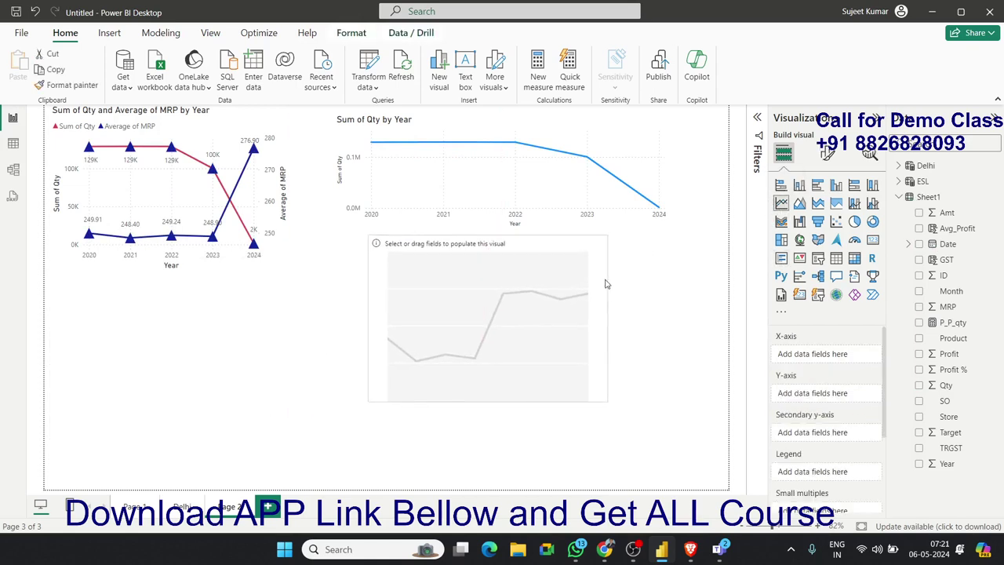
pyautogui.moveTo(606, 398); pyautogui.dragTo(699, 363)
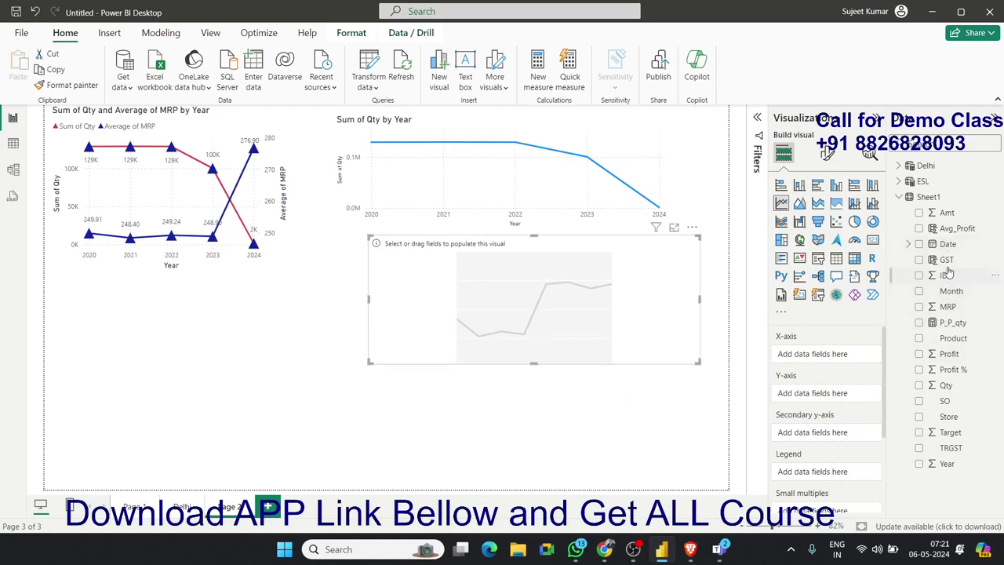
pyautogui.moveTo(947, 244); pyautogui.dragTo(534, 329)
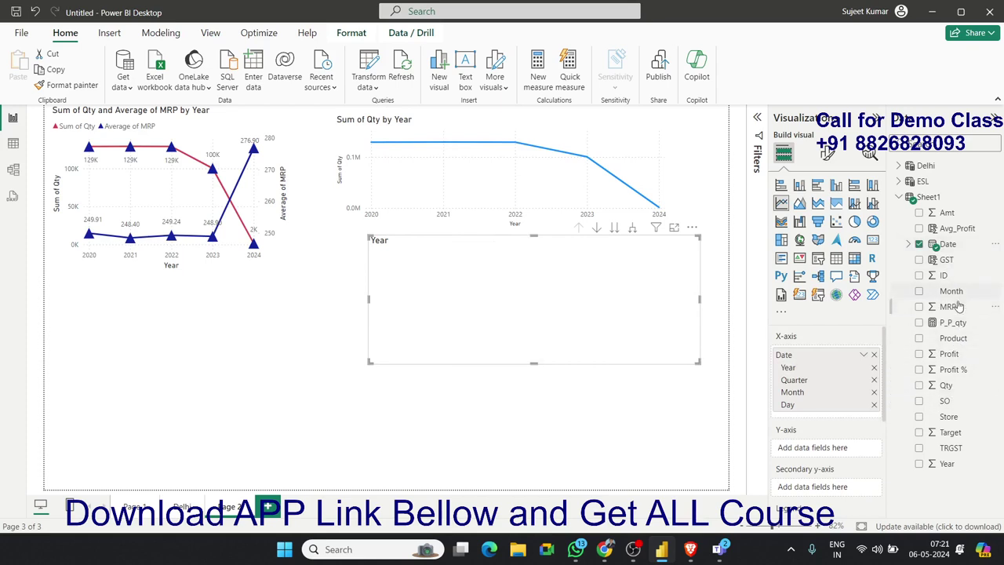
pyautogui.moveTo(948, 306)
pyautogui.mouseDown()
pyautogui.moveTo(579, 336)
pyautogui.moveTo(661, 366)
pyautogui.mouseUp()
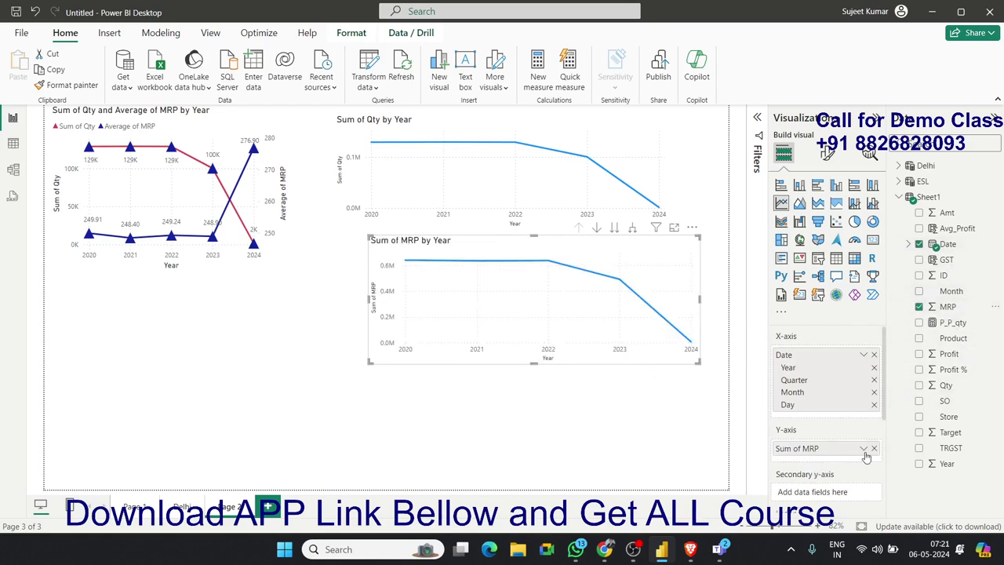
pyautogui.click(864, 449)
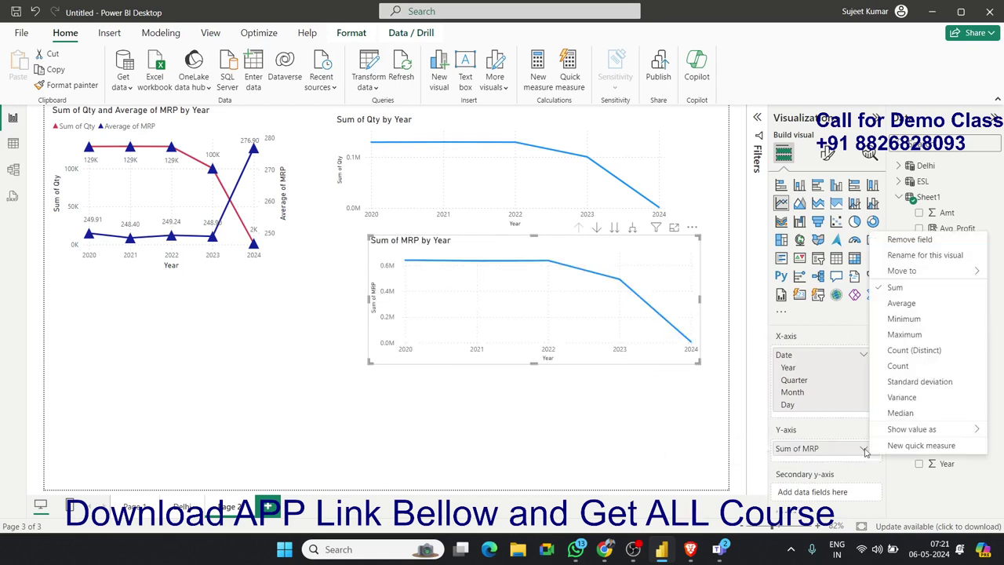
pyautogui.click(902, 303)
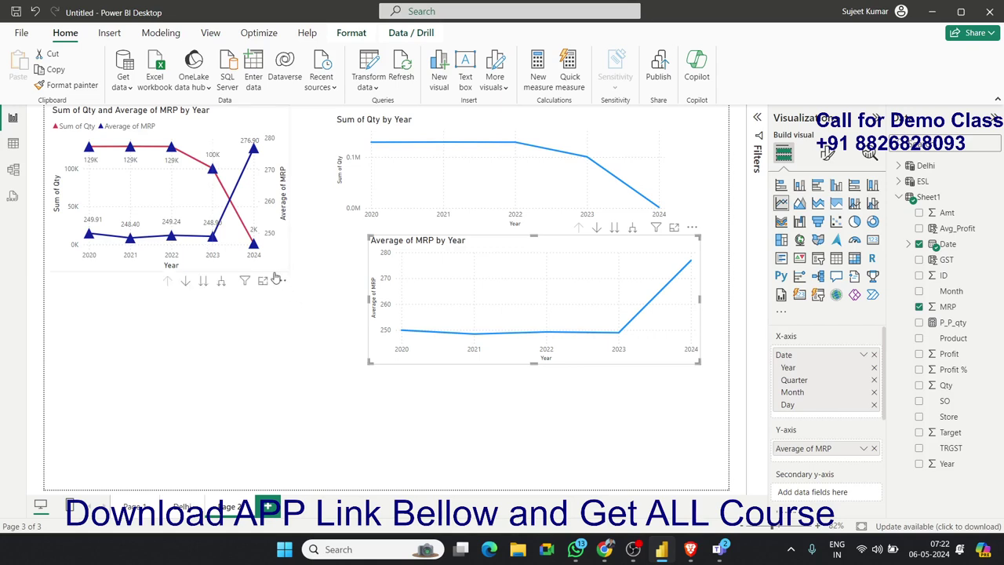
# Select the Qty and MRP combo chart and drag its right edge to widen it.
pyautogui.moveTo(90, 153)
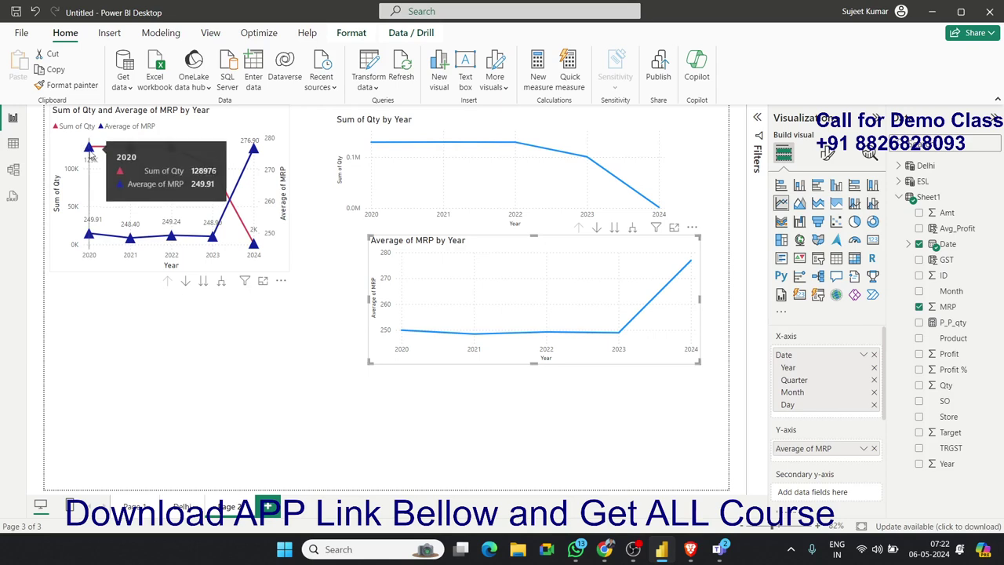
pyautogui.moveTo(209, 169)
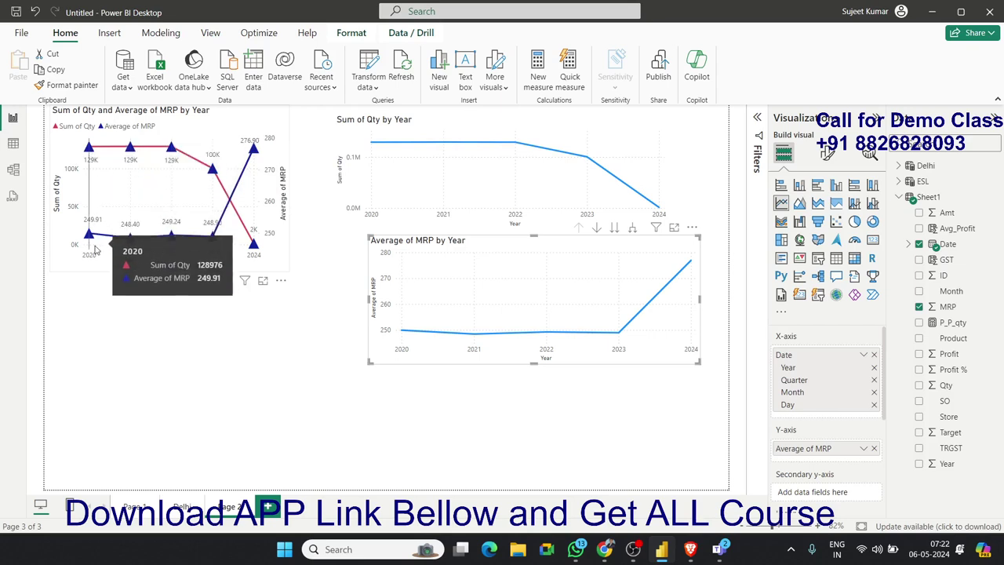
pyautogui.click(286, 273)
pyautogui.moveTo(289, 267); pyautogui.dragTo(326, 266)
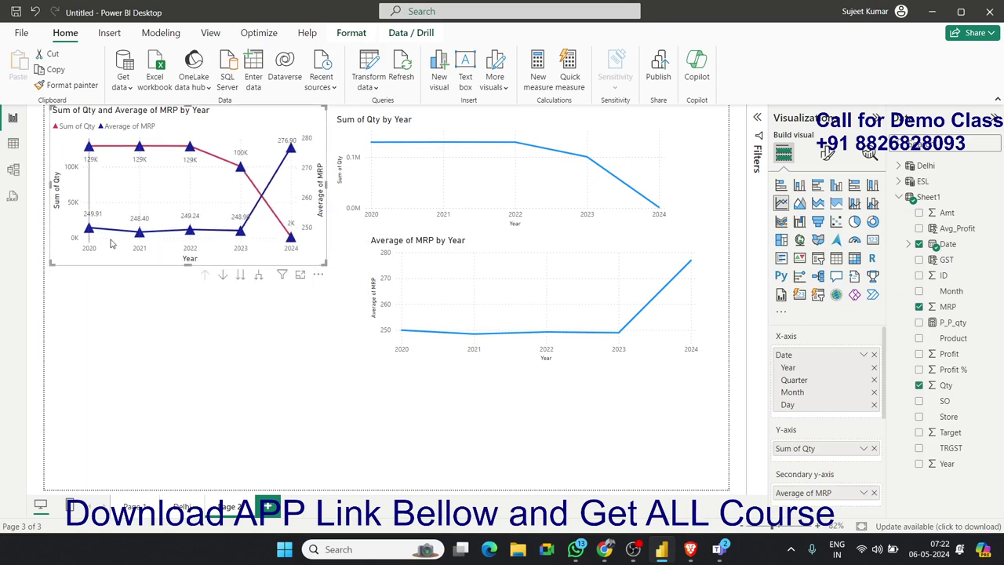
pyautogui.moveTo(201, 220)
pyautogui.moveTo(156, 195)
# Copy the combo chart onto a new page 4 and enlarge it across the canvas.
pyautogui.click(143, 276)
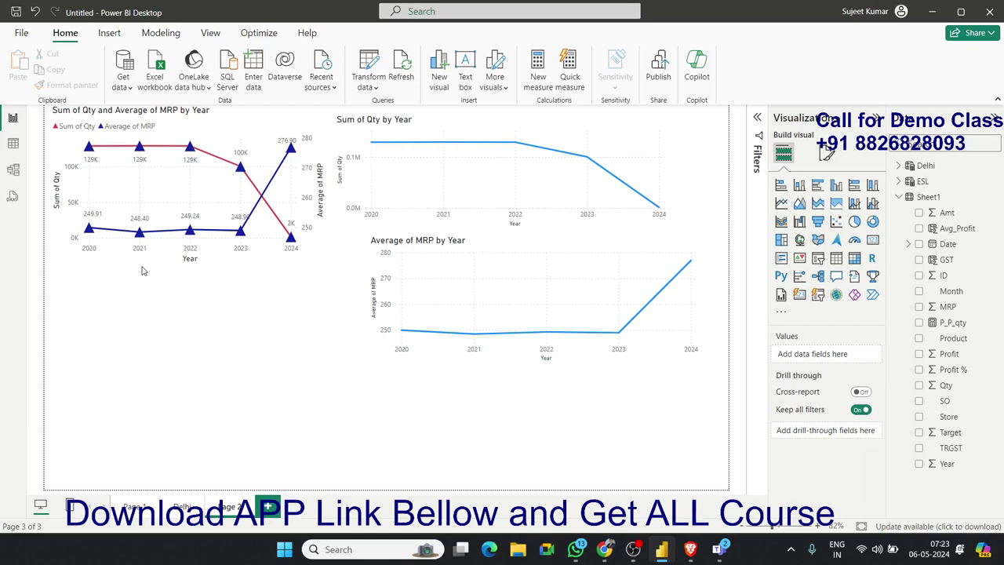
pyautogui.click(144, 266)
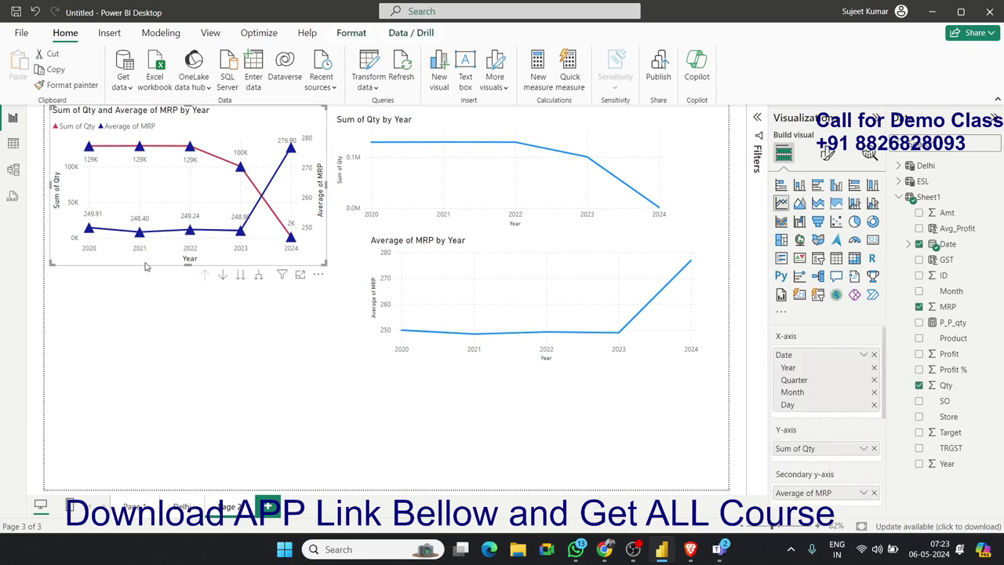
pyautogui.hotkey('ctrl', 'c')
pyautogui.hotkey('ctrl', 'm')
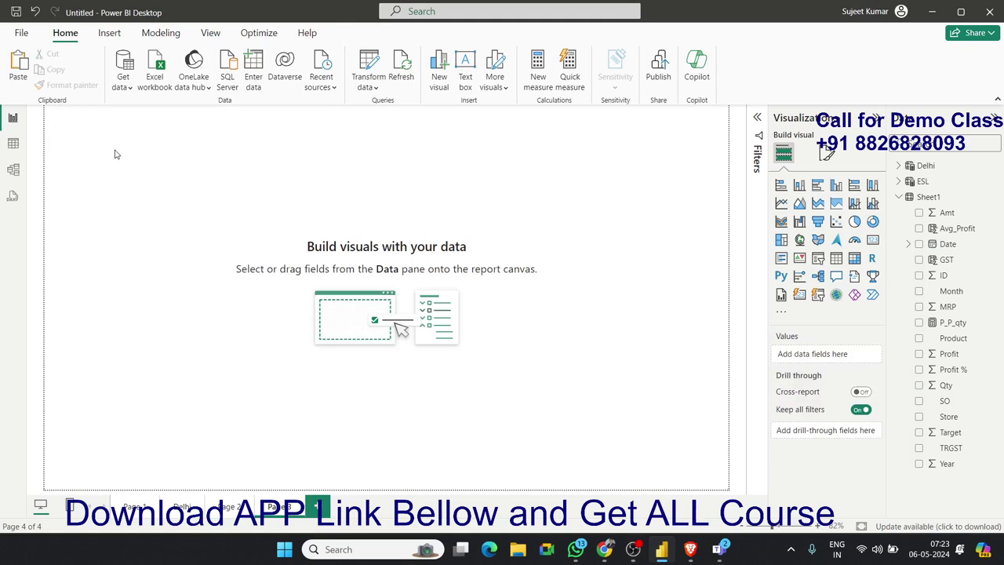
pyautogui.hotkey('ctrl', 'v')
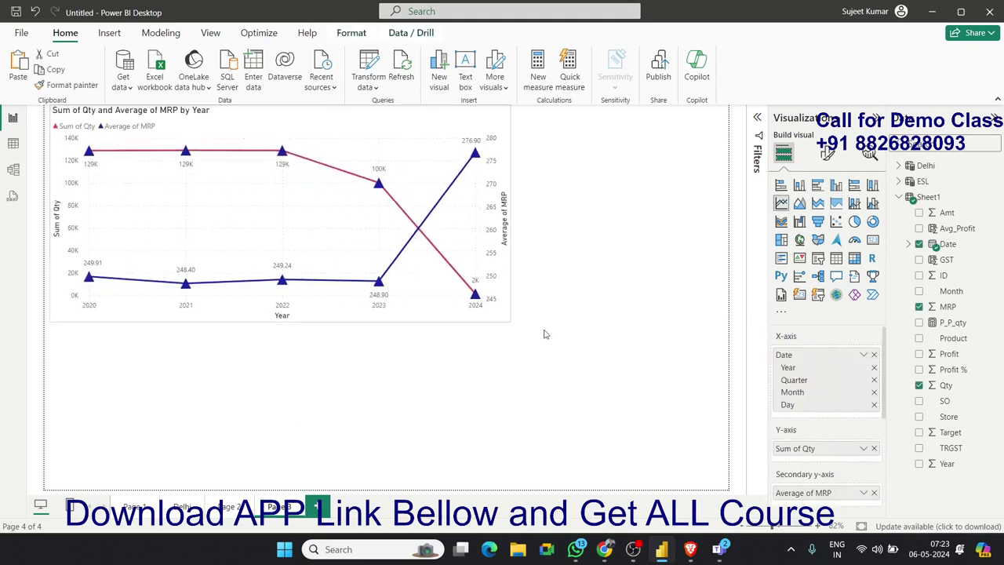
pyautogui.moveTo(510, 321); pyautogui.dragTo(727, 367)
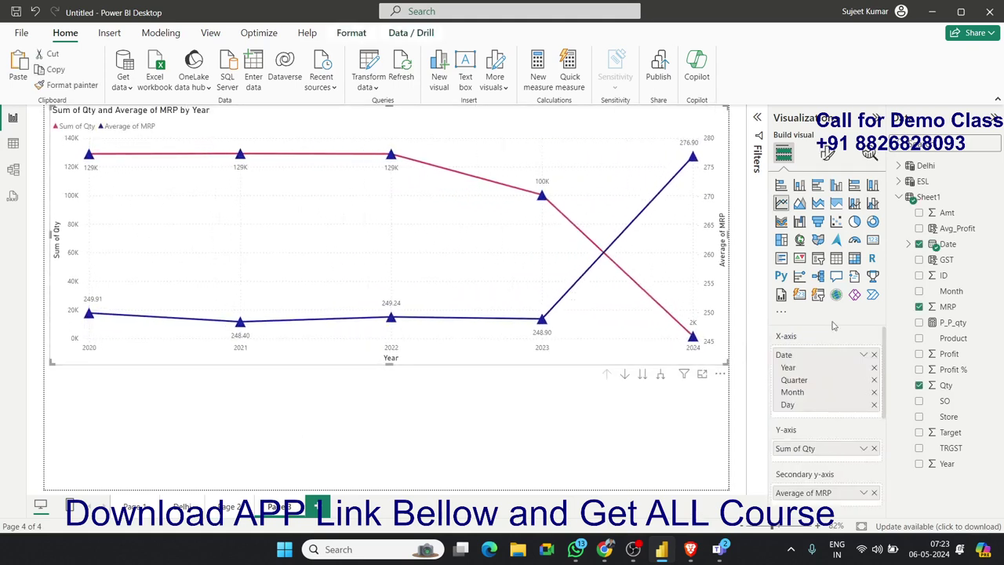
# Turn on the chart's zoom slider and try adjusting the visible year range.
pyautogui.click(828, 154)
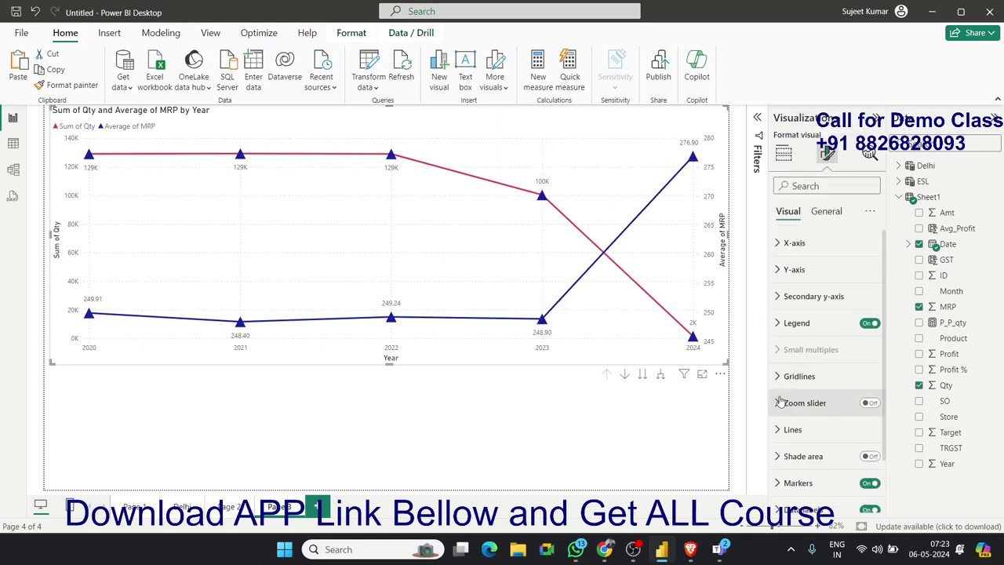
pyautogui.scroll(-2, 781, 357)
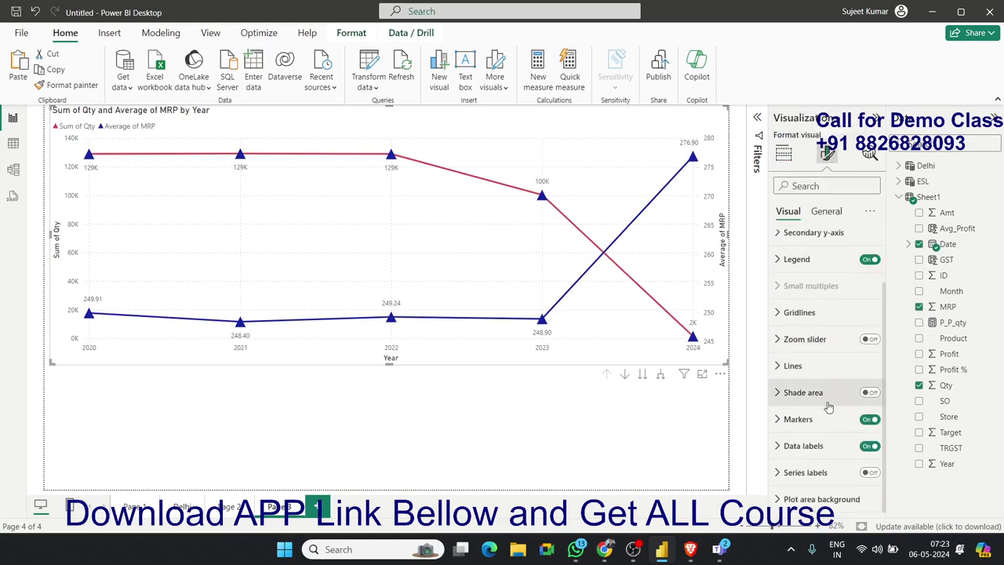
pyautogui.click(871, 340)
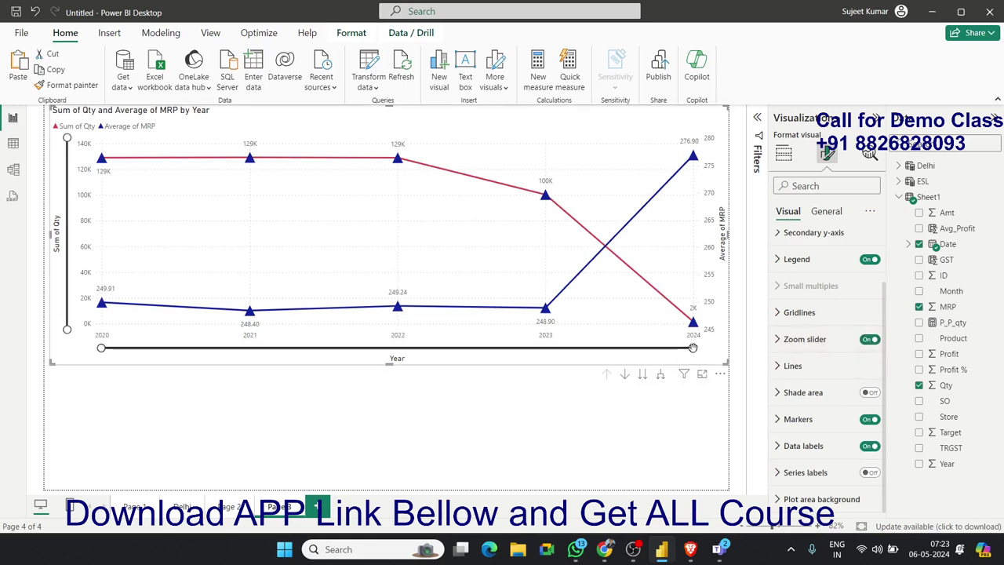
pyautogui.moveTo(693, 347)
pyautogui.mouseDown()
pyautogui.moveTo(86, 352)
pyautogui.moveTo(371, 361)
pyautogui.moveTo(694, 351)
pyautogui.mouseUp()
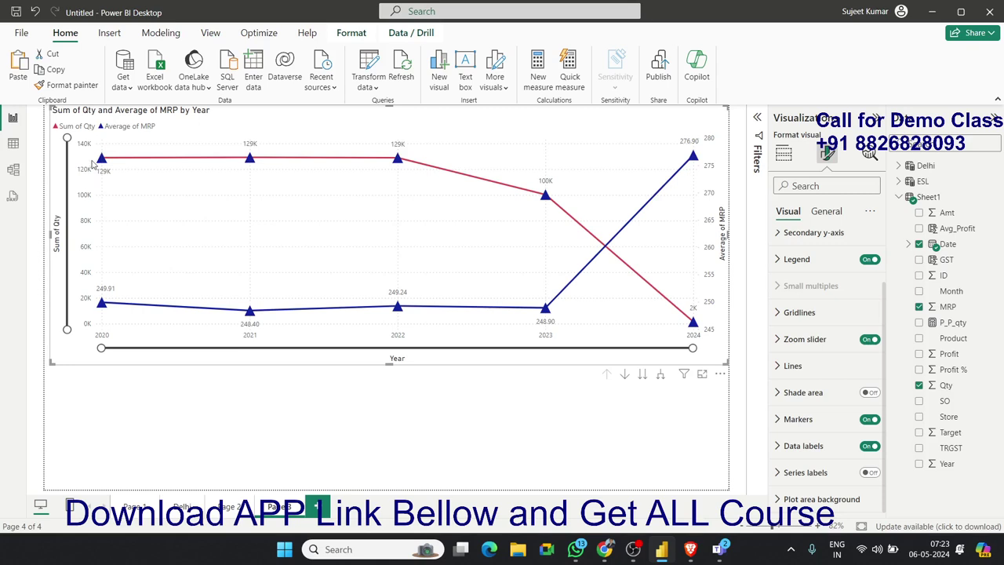
pyautogui.moveTo(102, 163)
pyautogui.moveTo(249, 165)
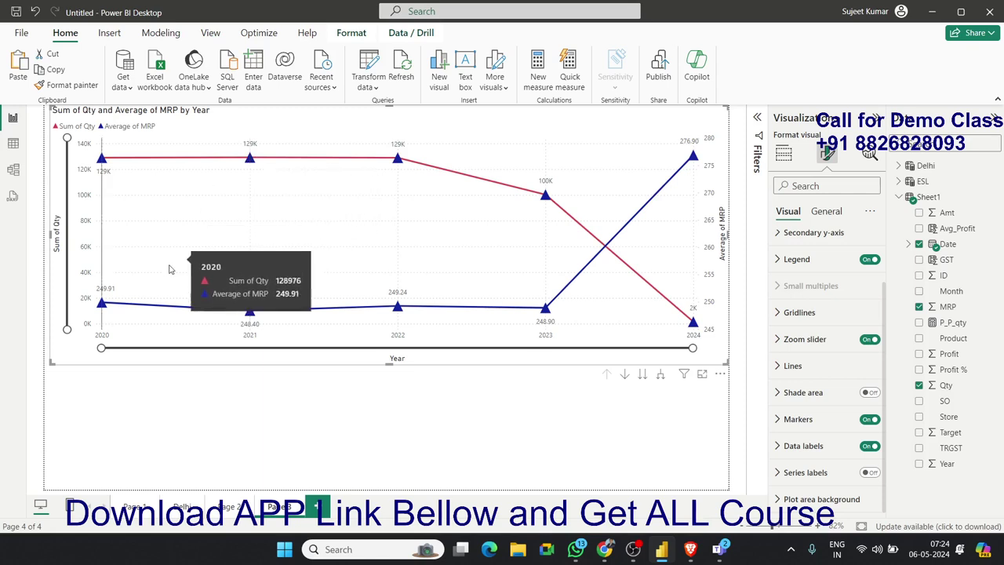
pyautogui.click(131, 394)
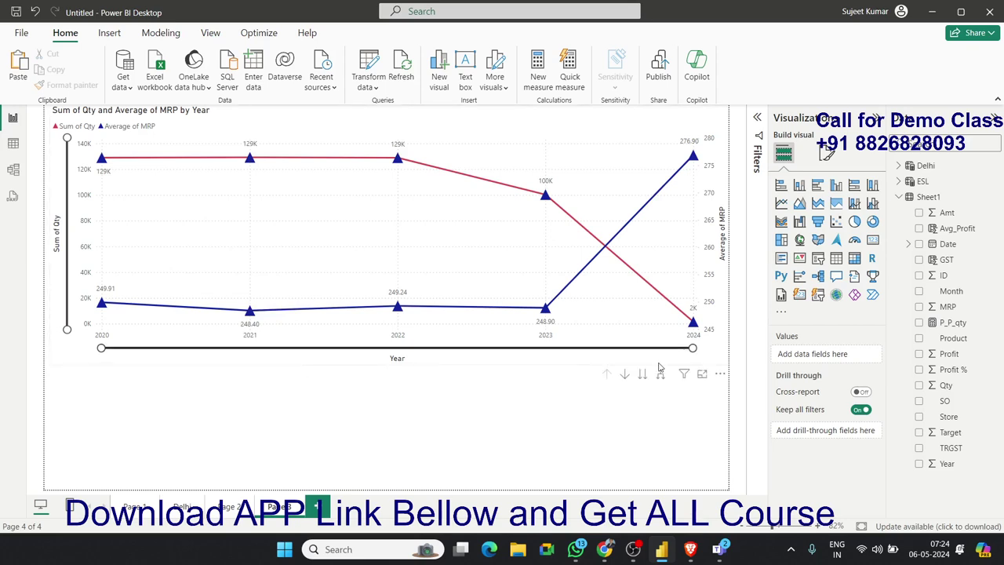
# On a new page 5, build a Sum of Qty by Product line chart, then delete it.
pyautogui.click(659, 368)
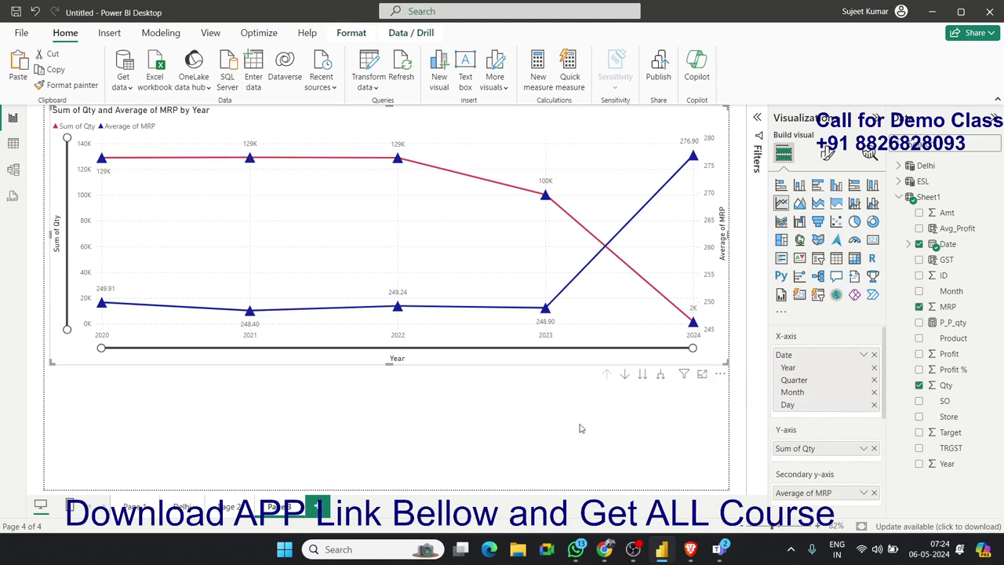
pyautogui.click(320, 507)
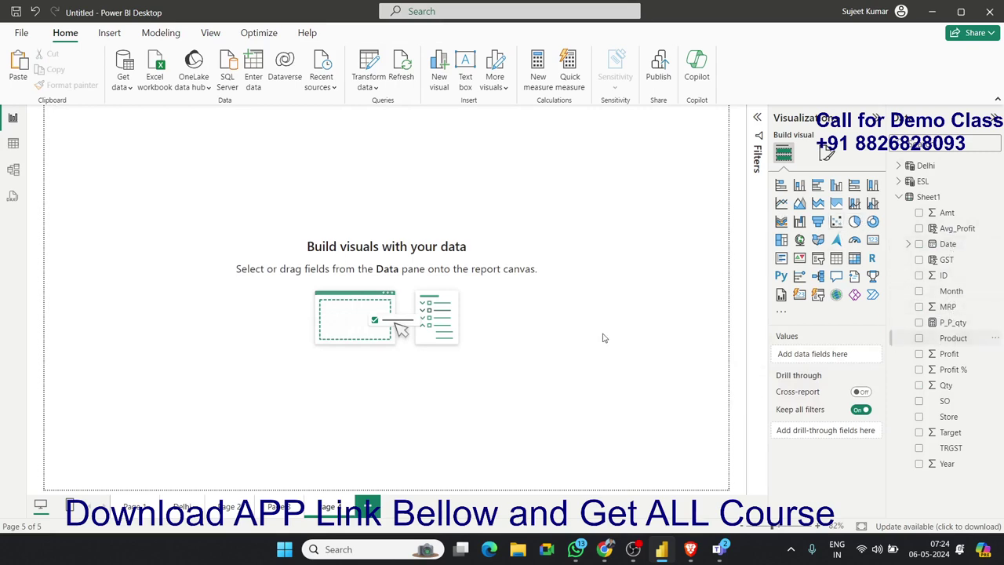
pyautogui.click(954, 339)
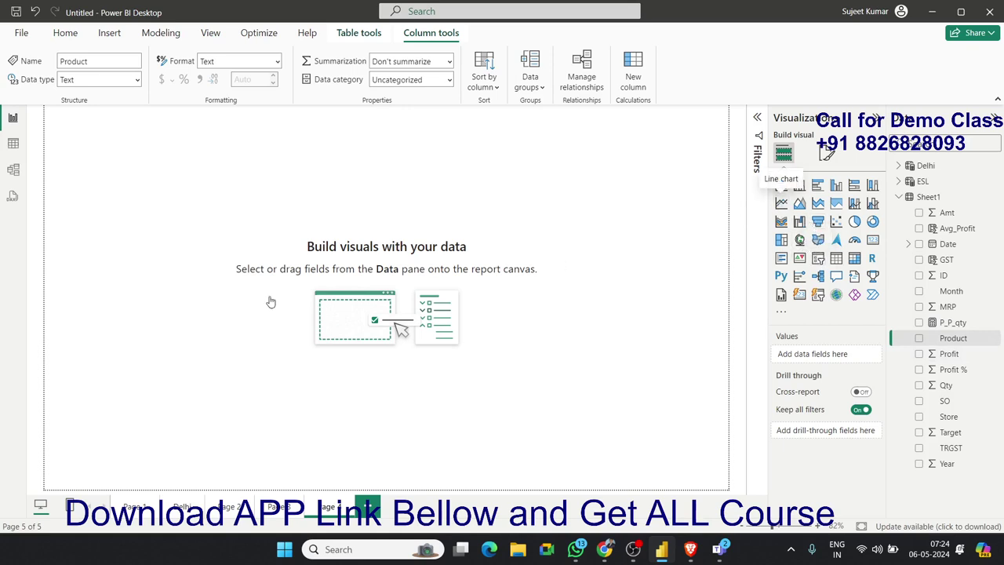
pyautogui.moveTo(155, 262)
pyautogui.mouseDown()
pyautogui.moveTo(213, 319)
pyautogui.moveTo(618, 401)
pyautogui.mouseUp()
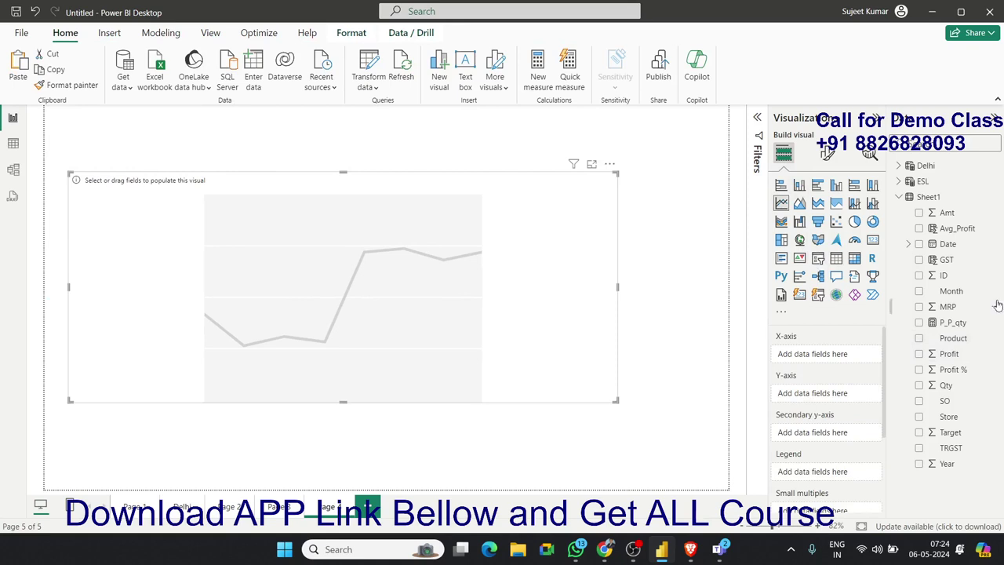
pyautogui.moveTo(953, 338); pyautogui.dragTo(302, 379)
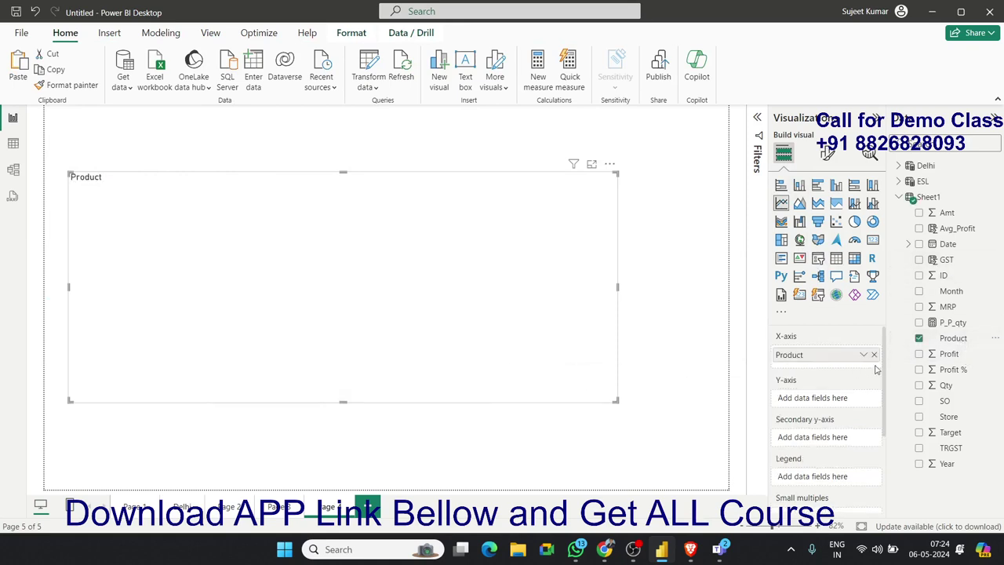
pyautogui.moveTo(947, 386); pyautogui.dragTo(474, 394)
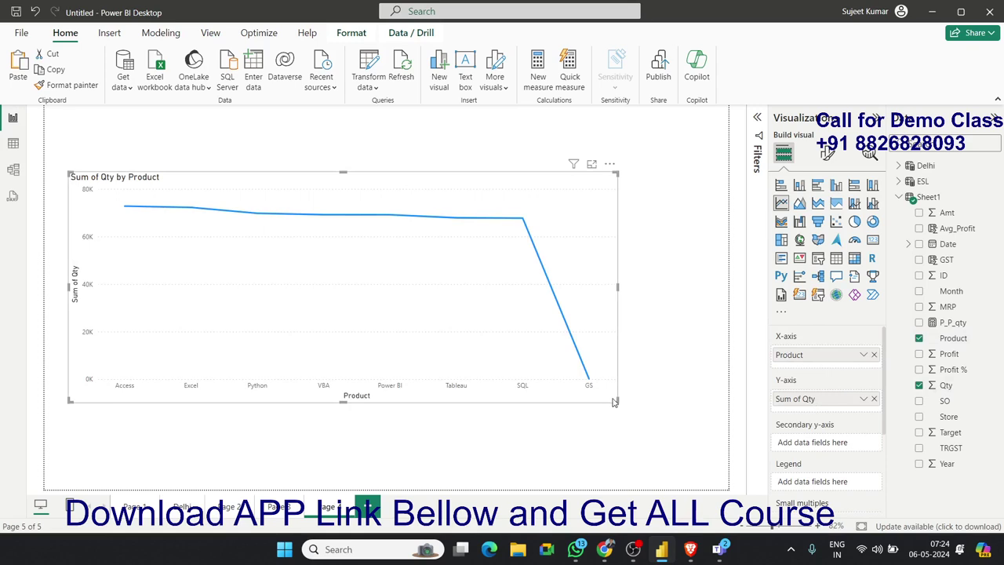
pyautogui.press('Delete')
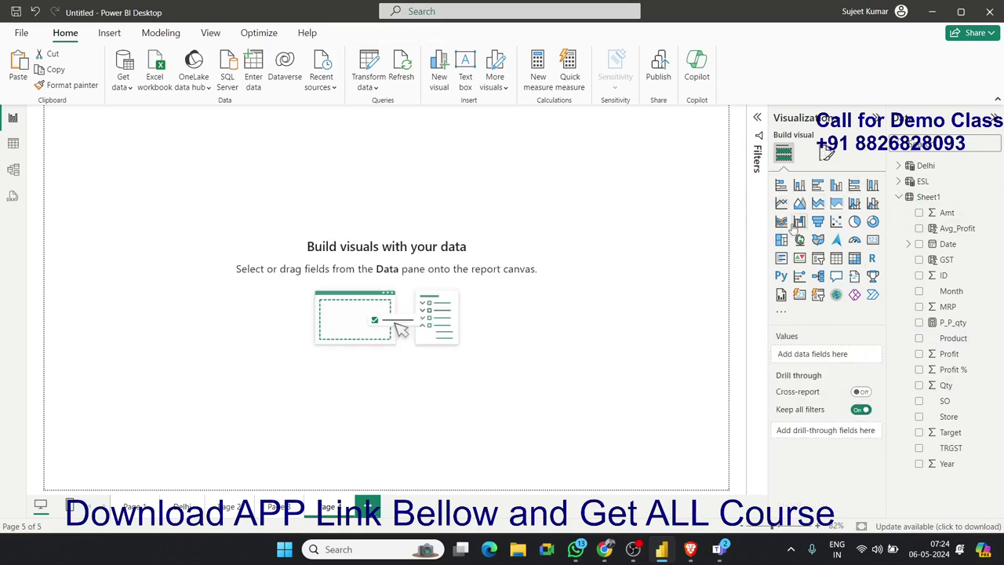
# Import the Data sheet from the Dashboard-11 workbook on drive D: via Excel workbook.
pyautogui.click(900, 197)
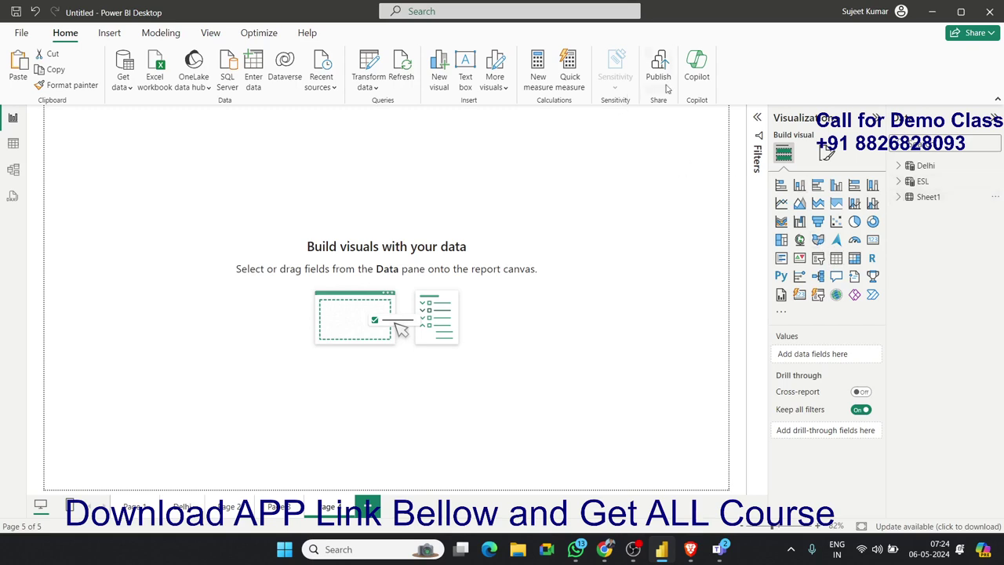
pyautogui.click(160, 76)
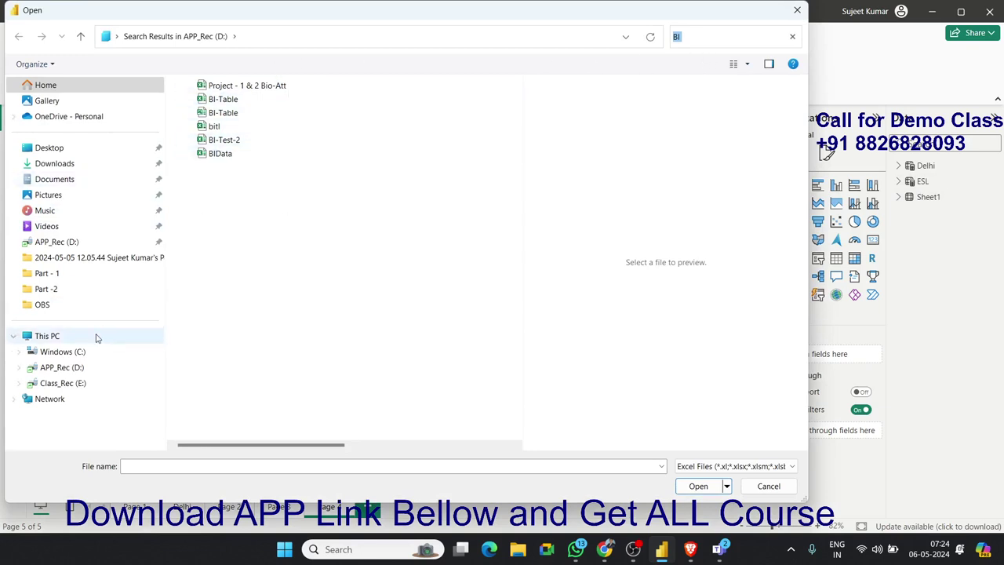
pyautogui.click(74, 369)
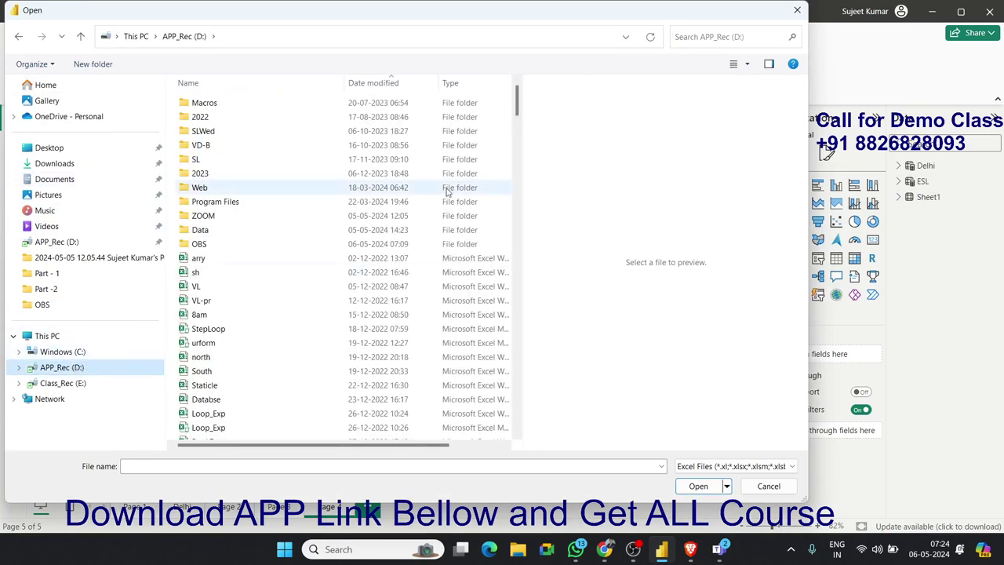
pyautogui.click(689, 40)
pyautogui.write('dash')
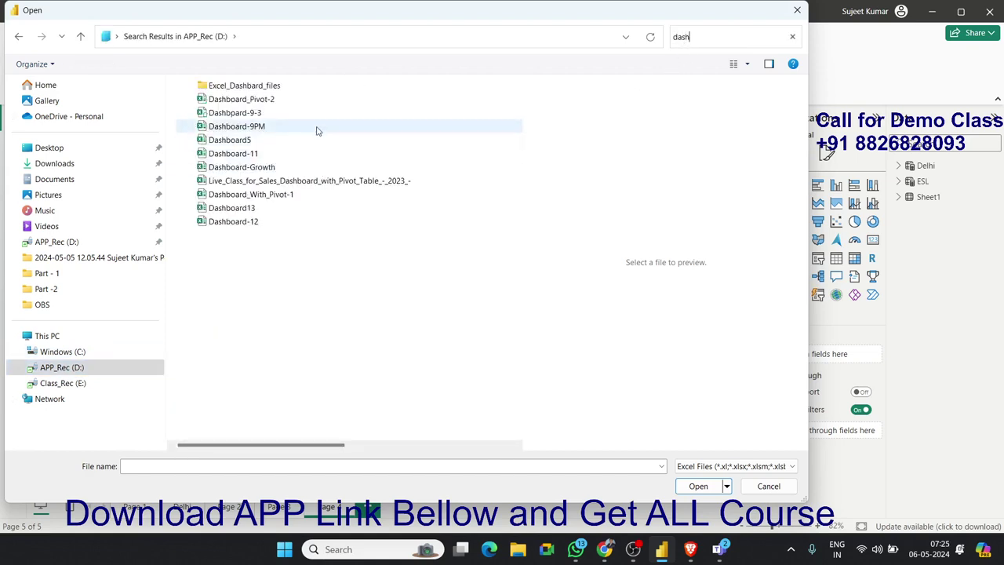
pyautogui.click(304, 156)
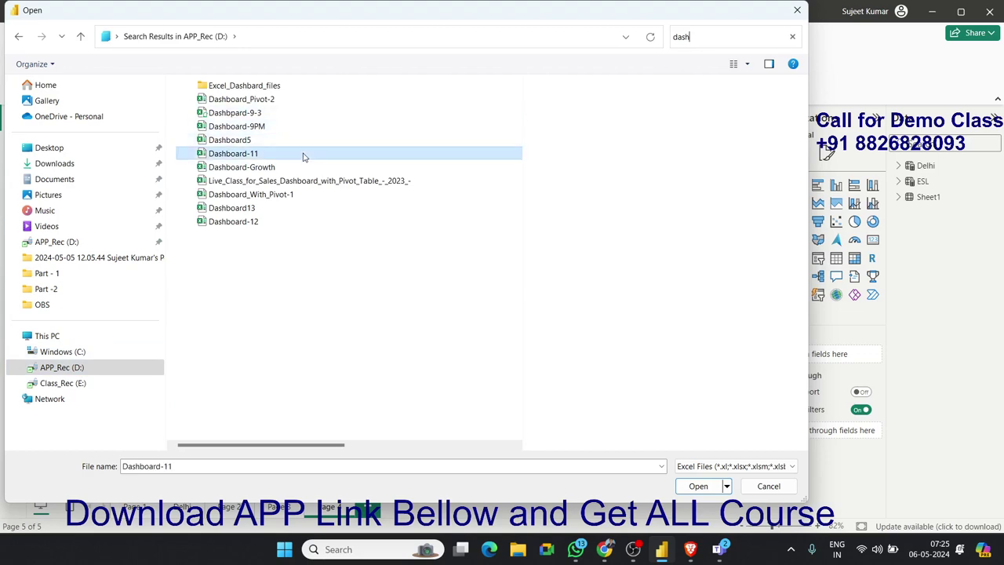
pyautogui.click(699, 486)
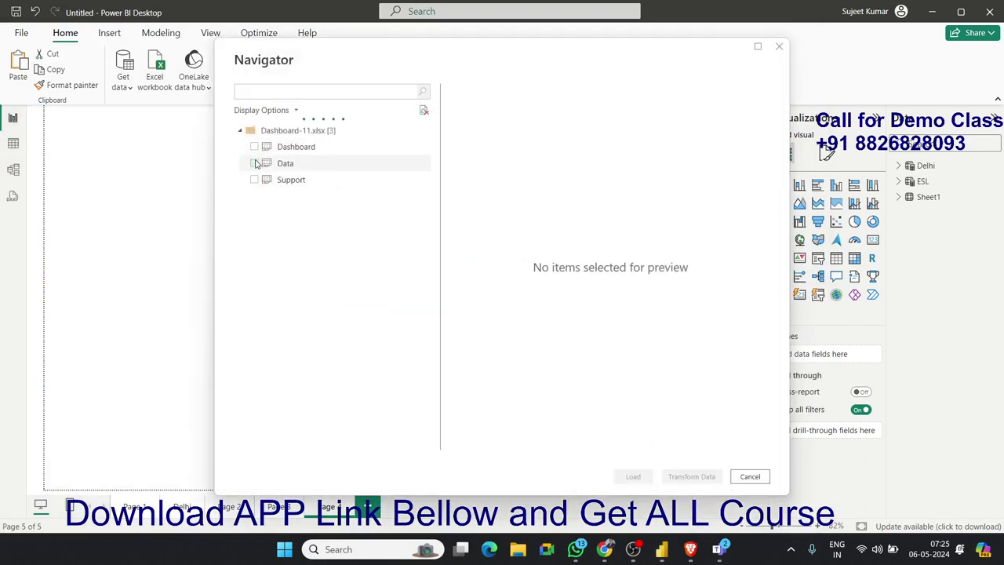
pyautogui.click(253, 163)
pyautogui.click(631, 475)
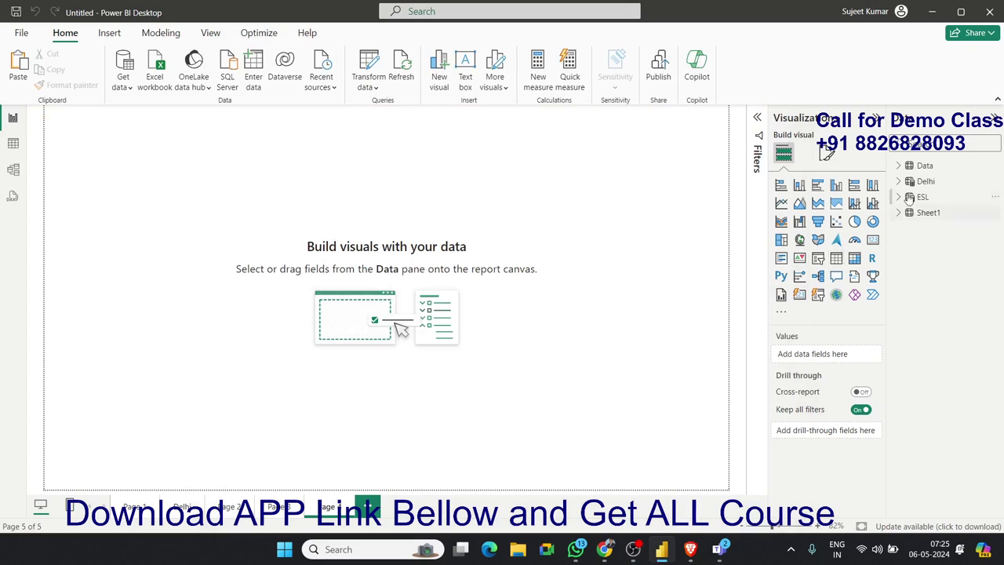
# Add a line chart of Sum of Sales by City on page 5 and widen it to show more cities.
pyautogui.click(903, 167)
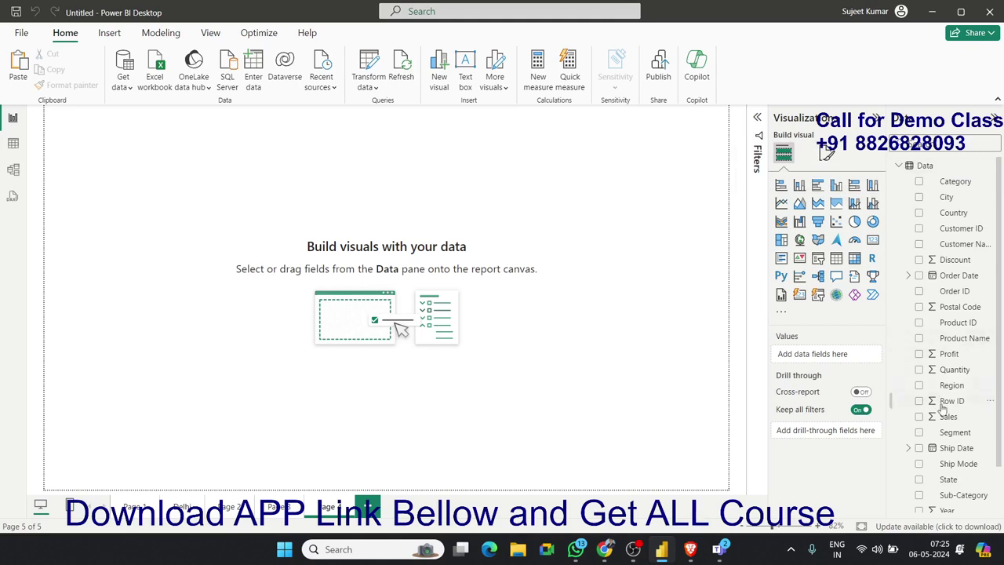
pyautogui.scroll(-1, 968, 440)
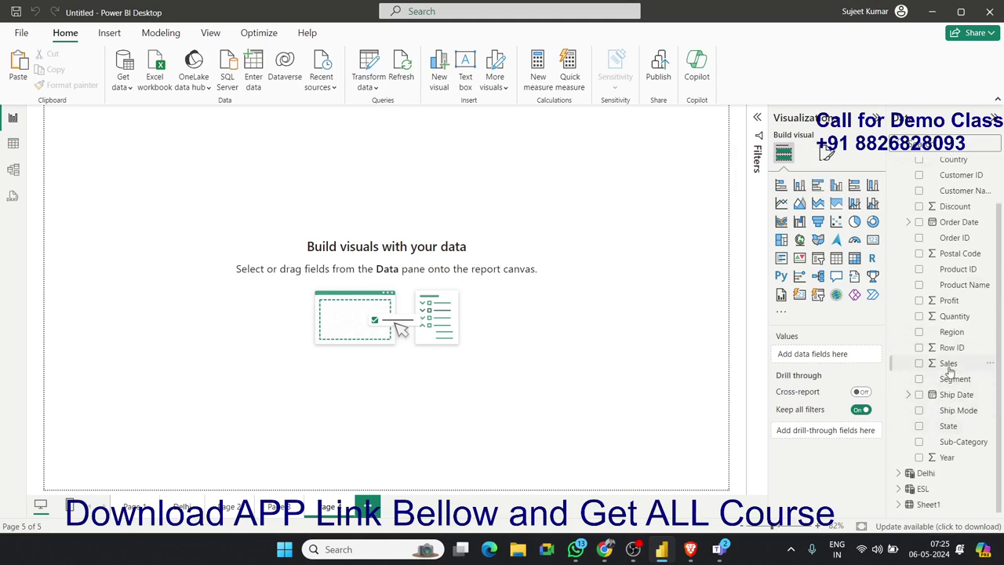
pyautogui.click(781, 202)
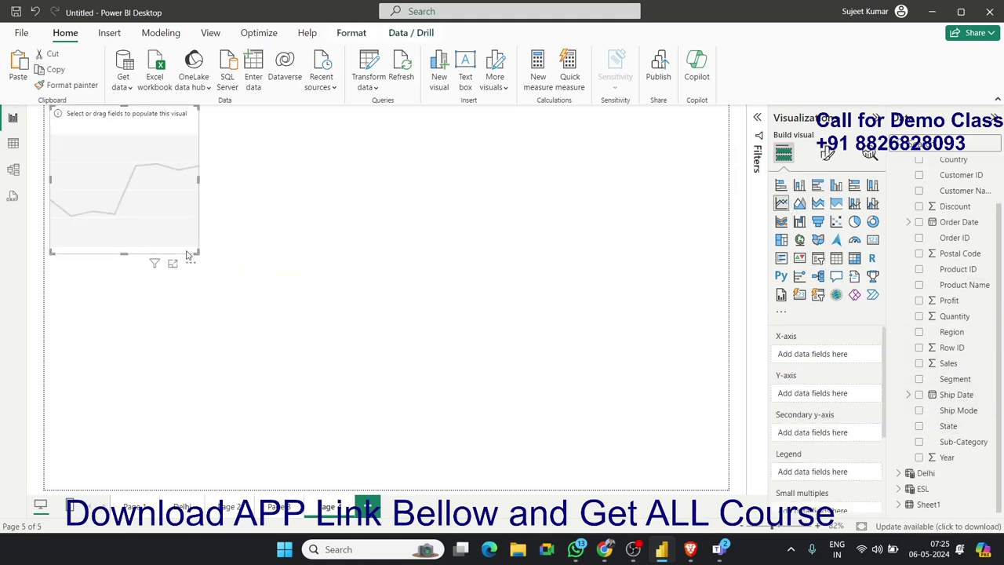
pyautogui.moveTo(187, 255)
pyautogui.mouseDown()
pyautogui.moveTo(215, 307)
pyautogui.moveTo(572, 353)
pyautogui.mouseUp()
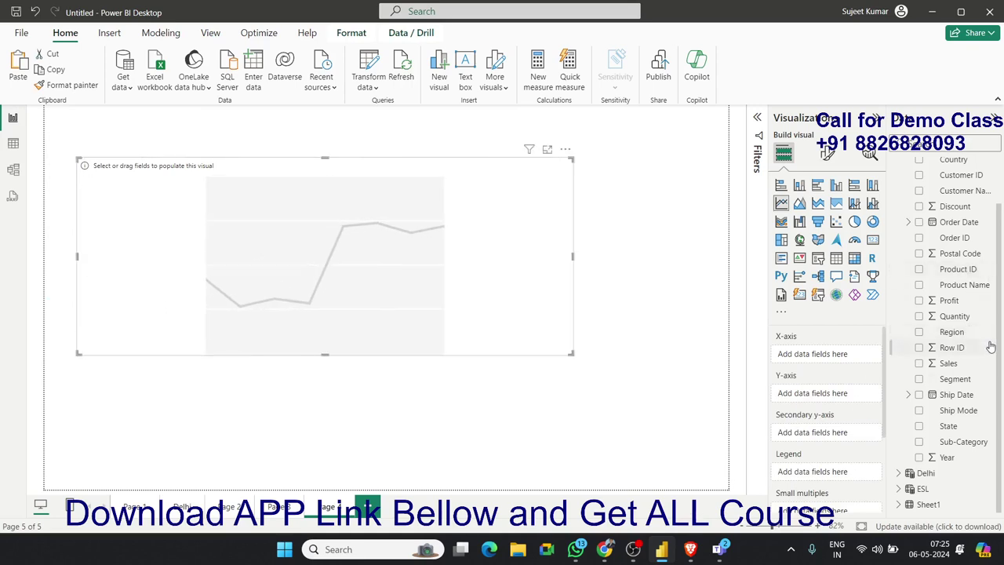
pyautogui.moveTo(959, 366); pyautogui.dragTo(863, 393)
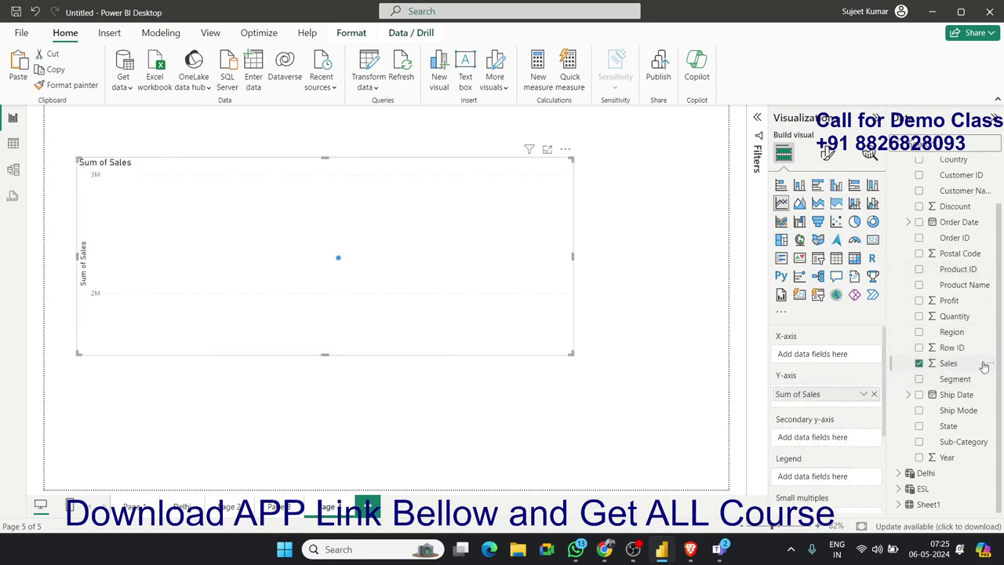
pyautogui.scroll(1, 990, 300)
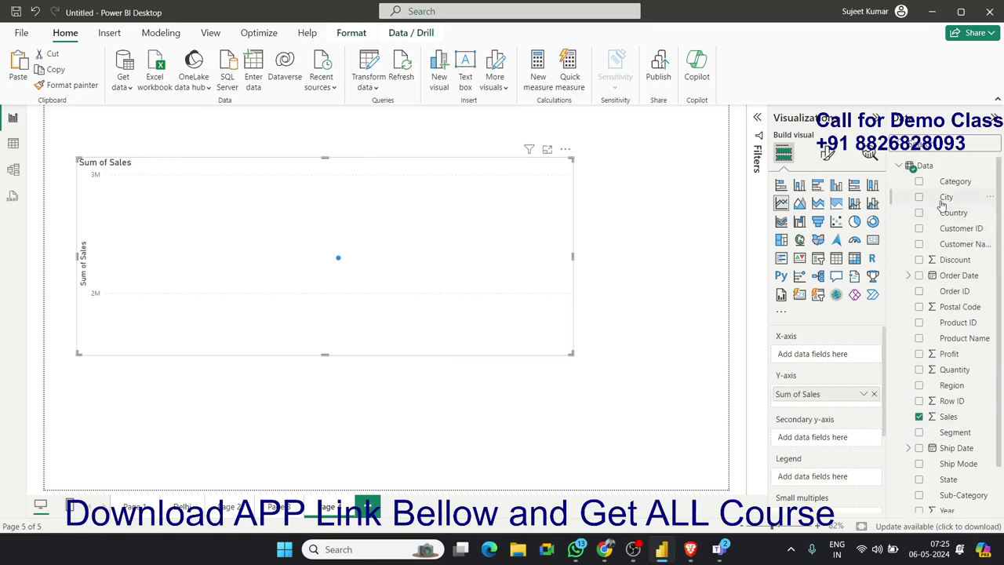
pyautogui.moveTo(946, 197); pyautogui.dragTo(436, 343)
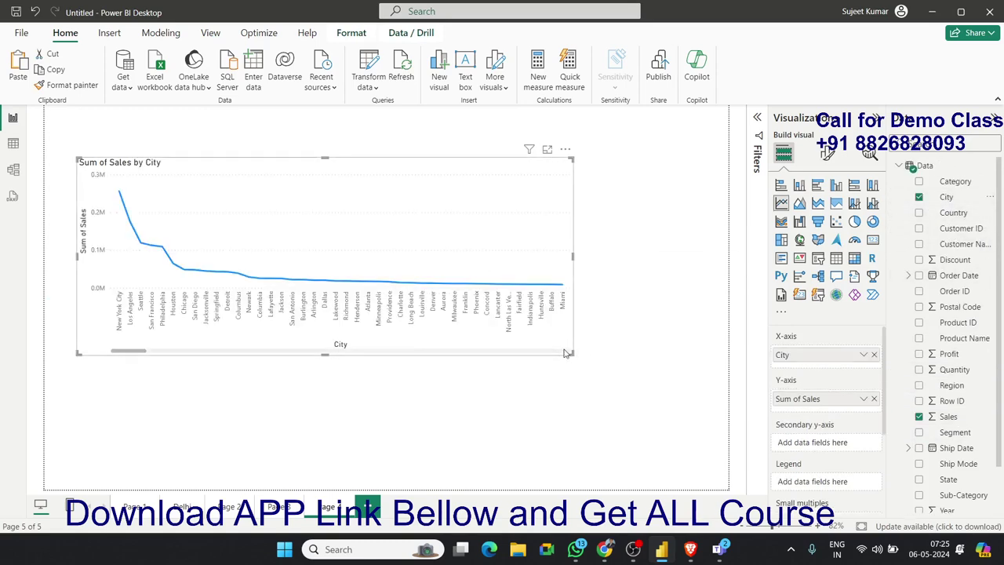
pyautogui.moveTo(573, 354)
pyautogui.mouseDown()
pyautogui.moveTo(660, 369)
pyautogui.moveTo(715, 424)
pyautogui.moveTo(717, 383)
pyautogui.moveTo(706, 368)
pyautogui.mouseUp()
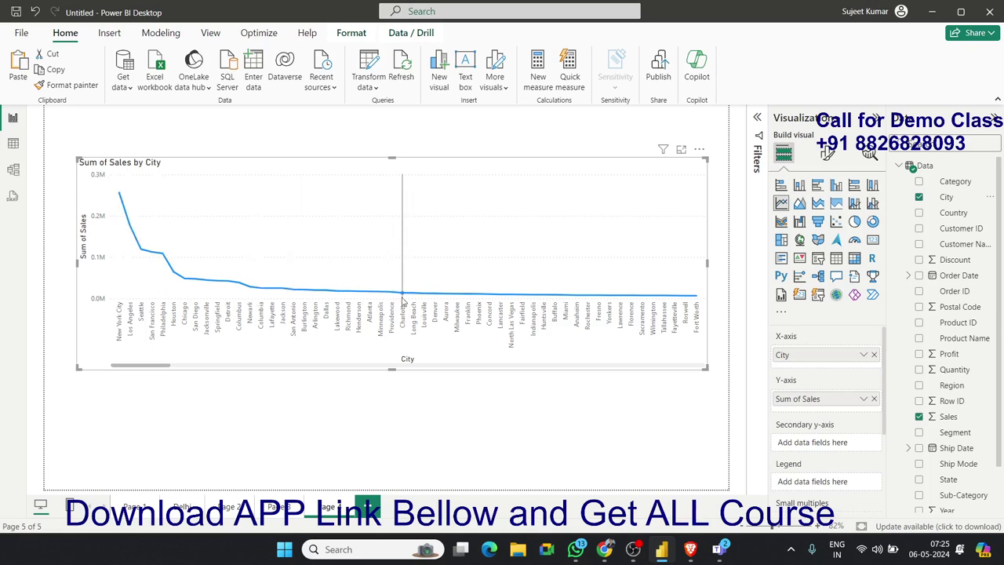
# Replace City with Region on the line chart's X-axis.
pyautogui.moveTo(411, 299)
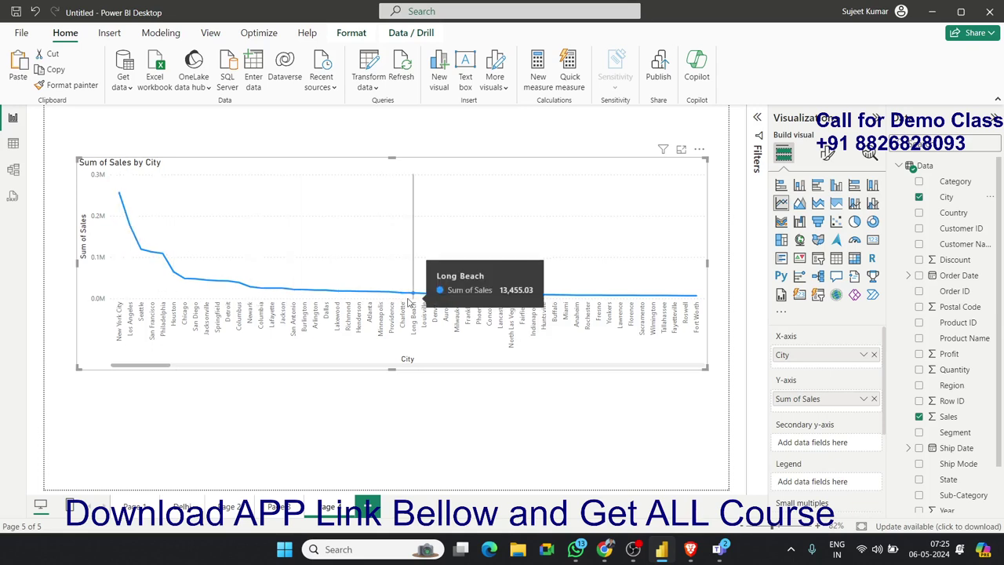
pyautogui.click(875, 354)
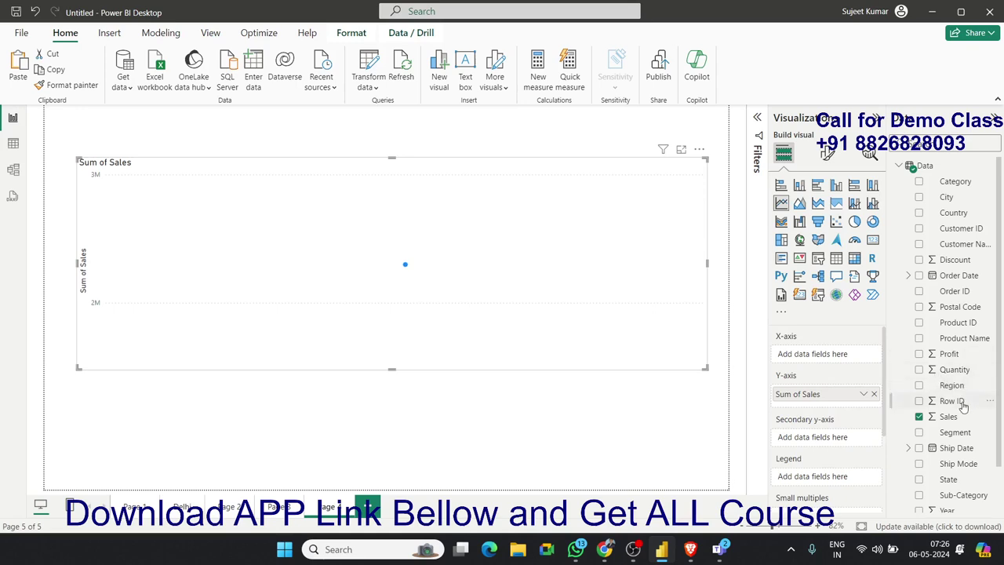
pyautogui.moveTo(951, 385); pyautogui.dragTo(861, 357)
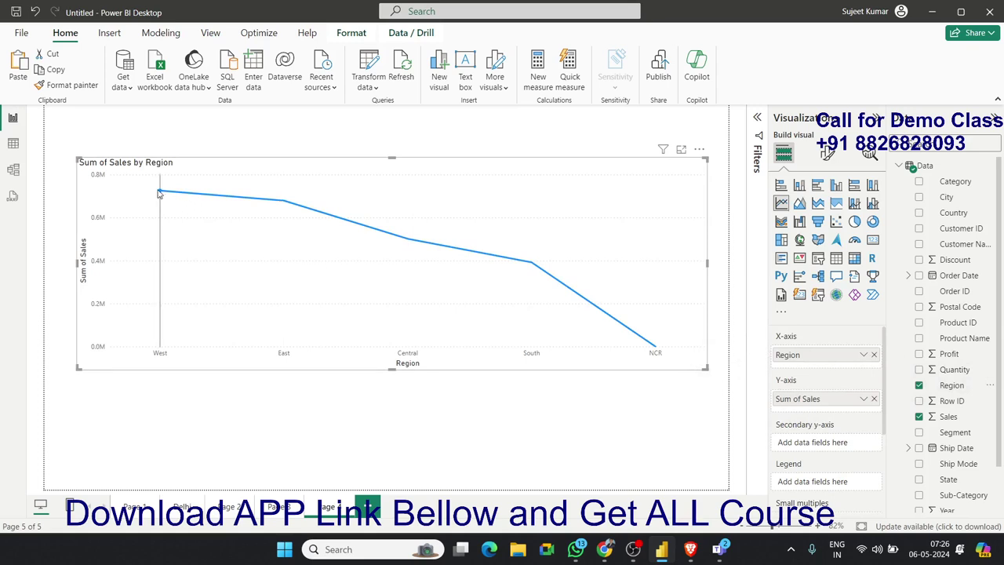
# Try splitting the chart by State as a legend with Sales as values, then remove State again.
pyautogui.moveTo(284, 202)
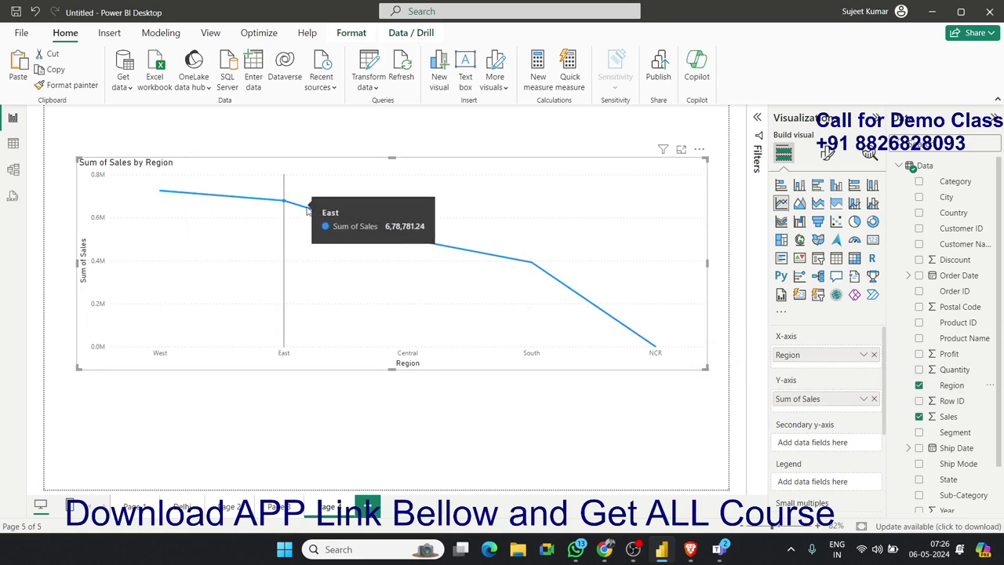
pyautogui.moveTo(658, 348)
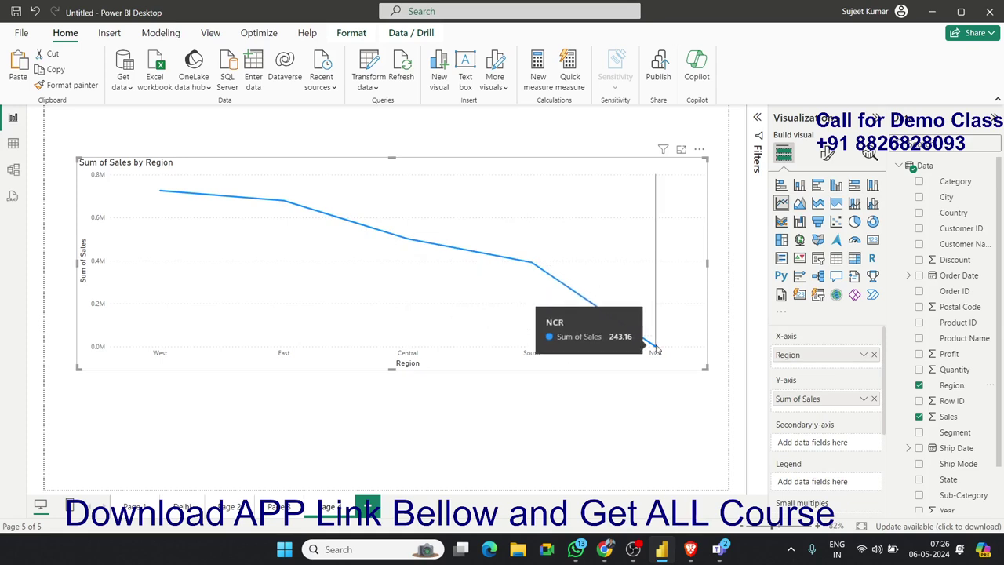
pyautogui.click(919, 417)
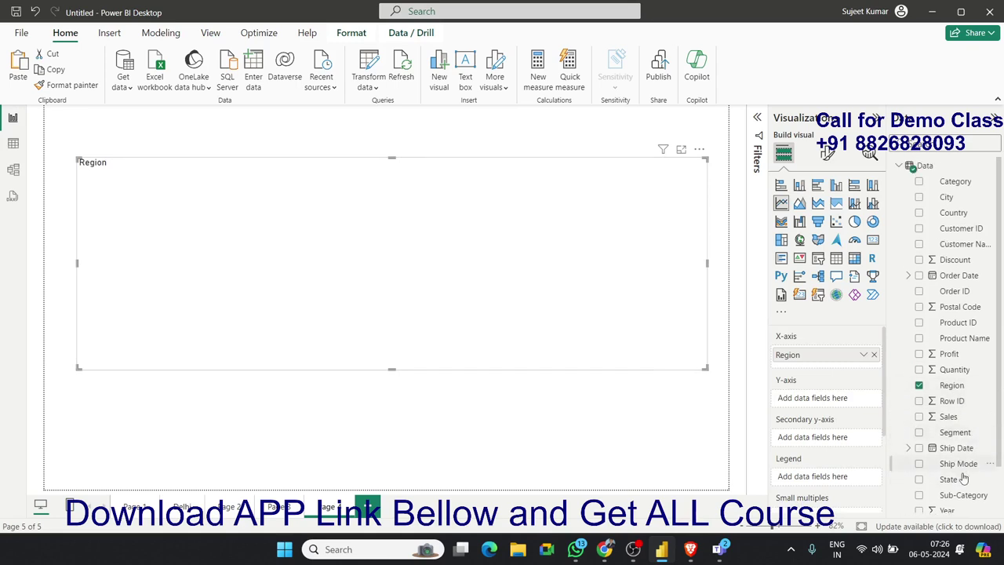
pyautogui.scroll(-2, 959, 498)
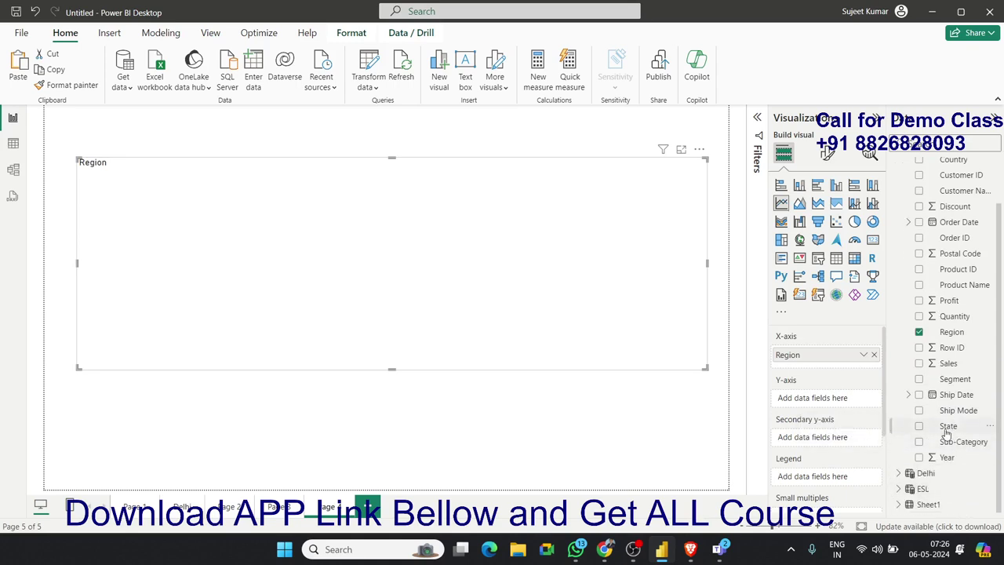
pyautogui.moveTo(952, 436); pyautogui.dragTo(464, 334)
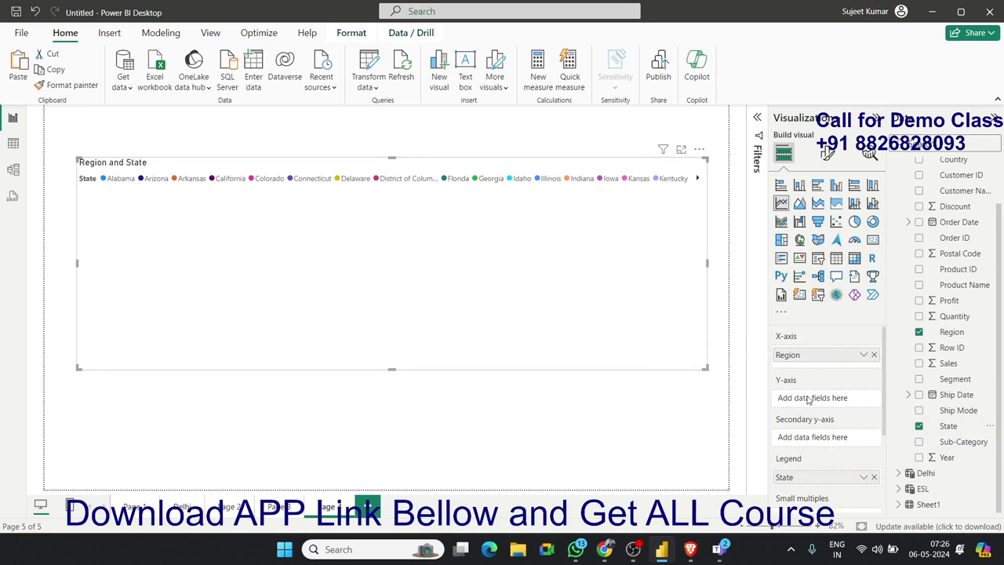
pyautogui.moveTo(947, 364); pyautogui.dragTo(817, 402)
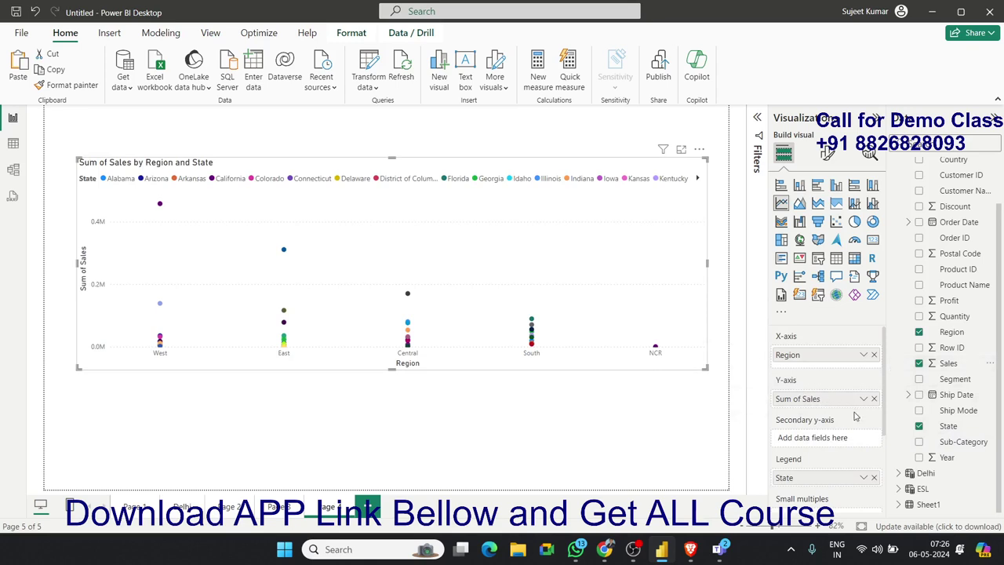
pyautogui.scroll(-2, 824, 400)
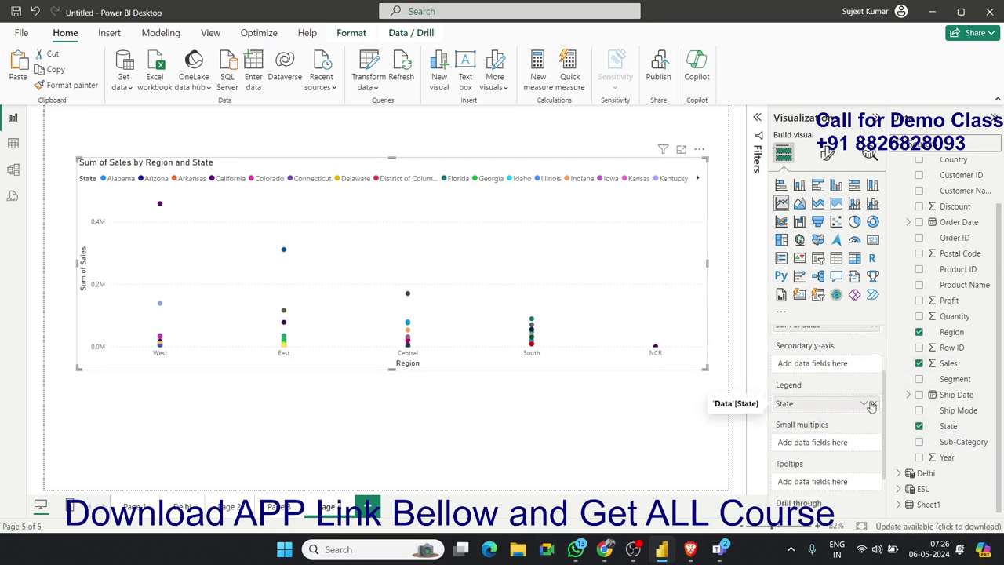
pyautogui.click(873, 404)
pyautogui.scroll(2, 867, 404)
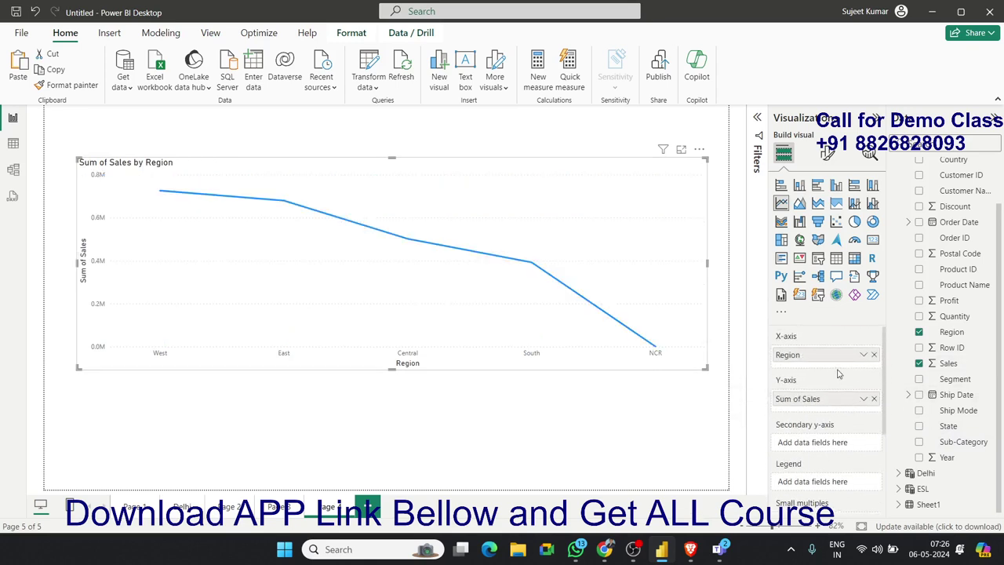
# Replace Region with State on the line chart's X-axis, then switch to page 4.
pyautogui.click(874, 354)
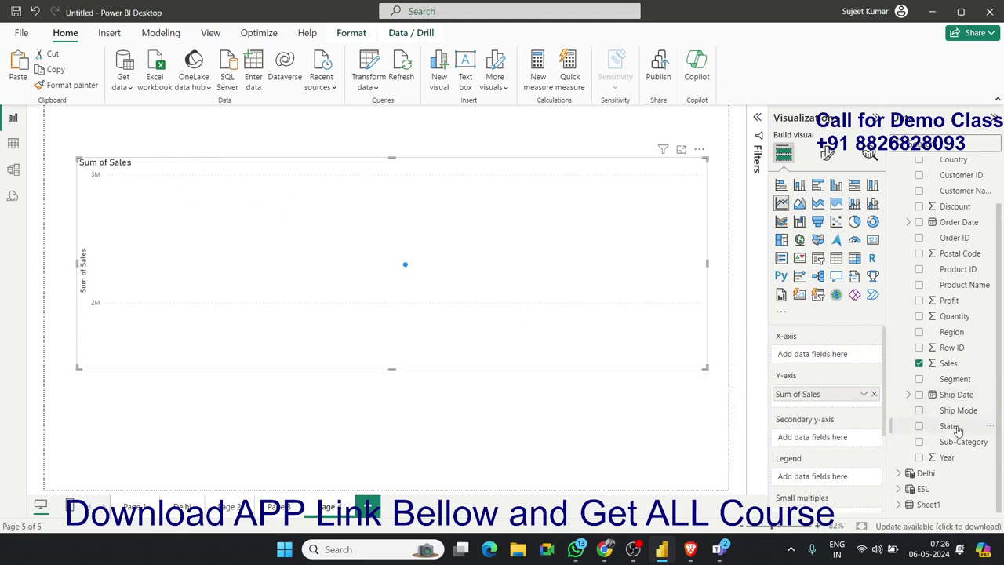
pyautogui.moveTo(949, 427); pyautogui.dragTo(836, 357)
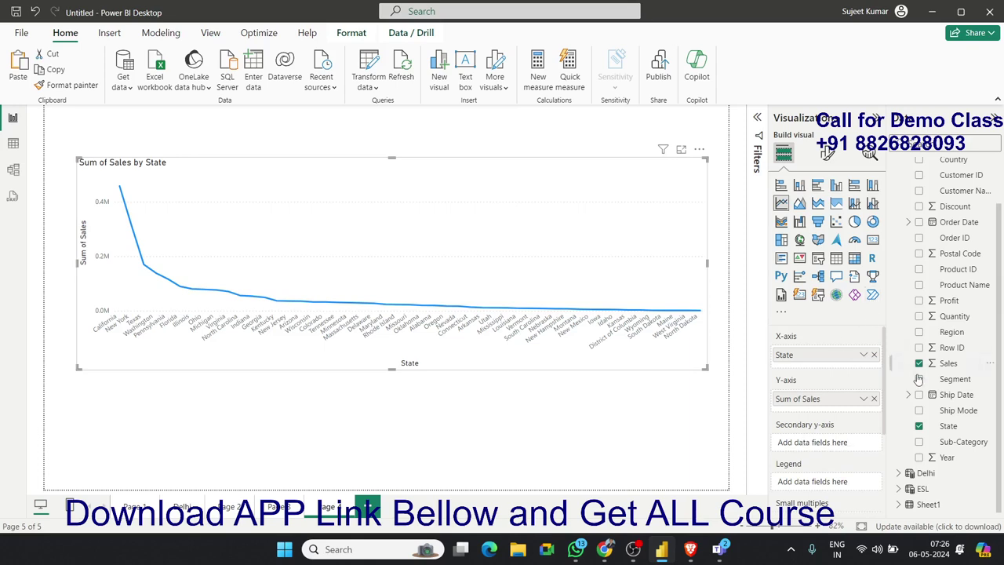
pyautogui.scroll(2, 988, 393)
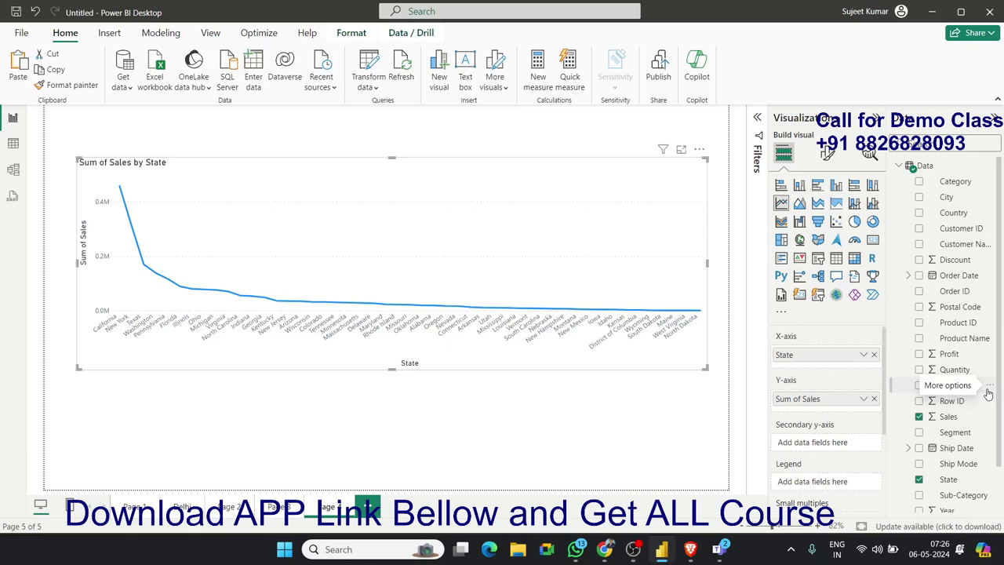
pyautogui.scroll(-2, 987, 392)
pyautogui.scroll(2, 977, 391)
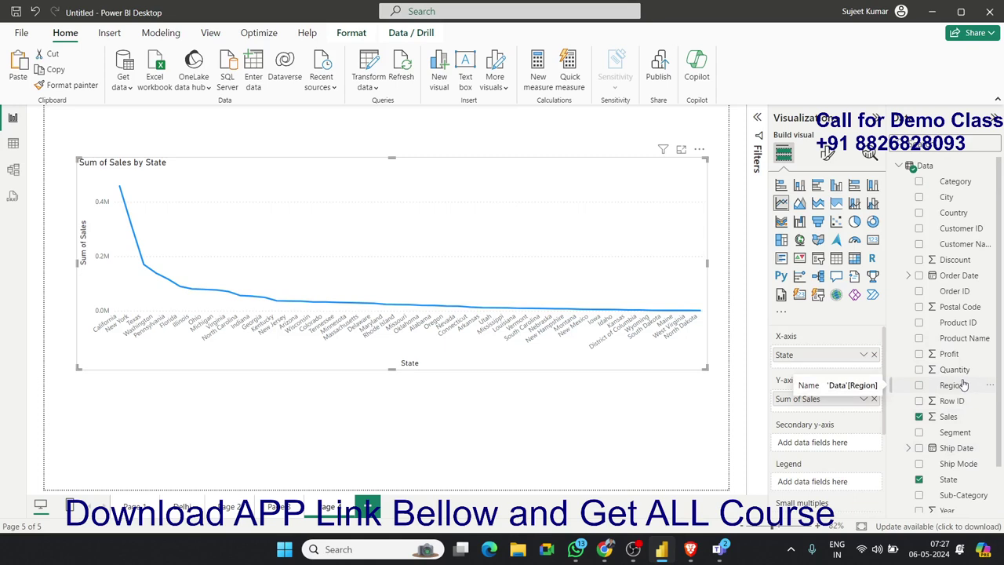
pyautogui.click(235, 507)
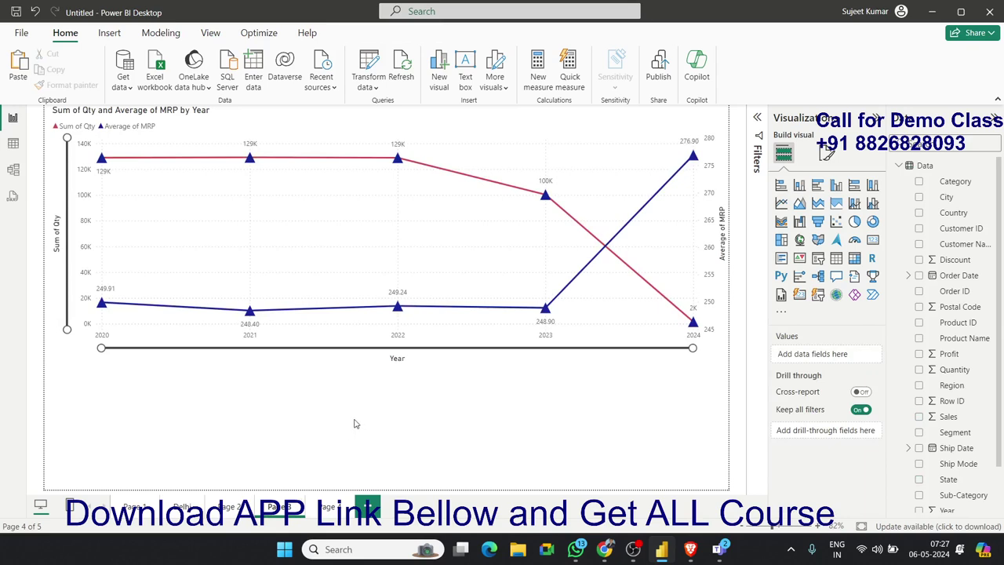
# Shrink the Sum of Qty and Average of MRP by Year chart on page 4.
pyautogui.click(710, 355)
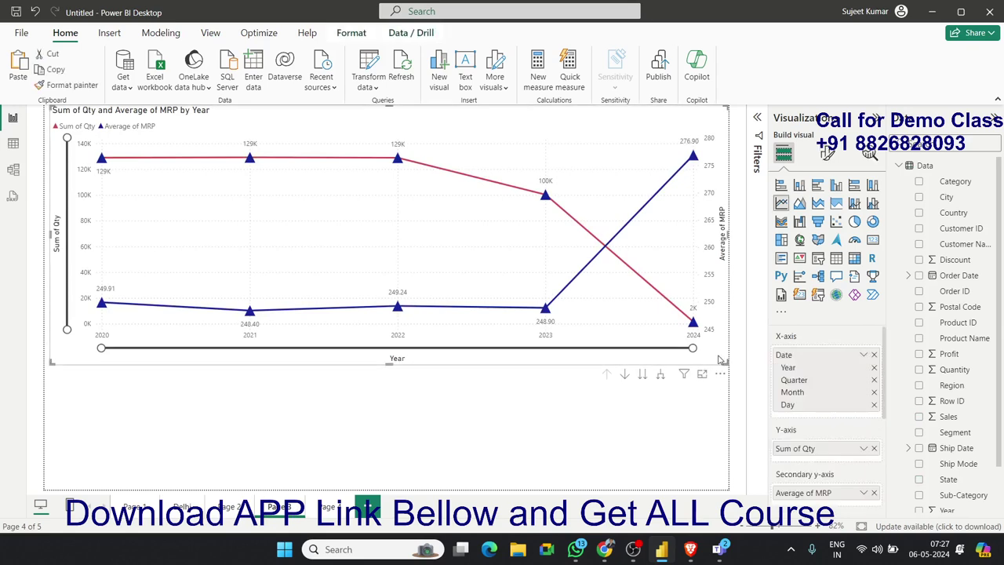
pyautogui.moveTo(725, 366)
pyautogui.mouseDown()
pyautogui.moveTo(614, 313)
pyautogui.moveTo(418, 272)
pyautogui.mouseUp()
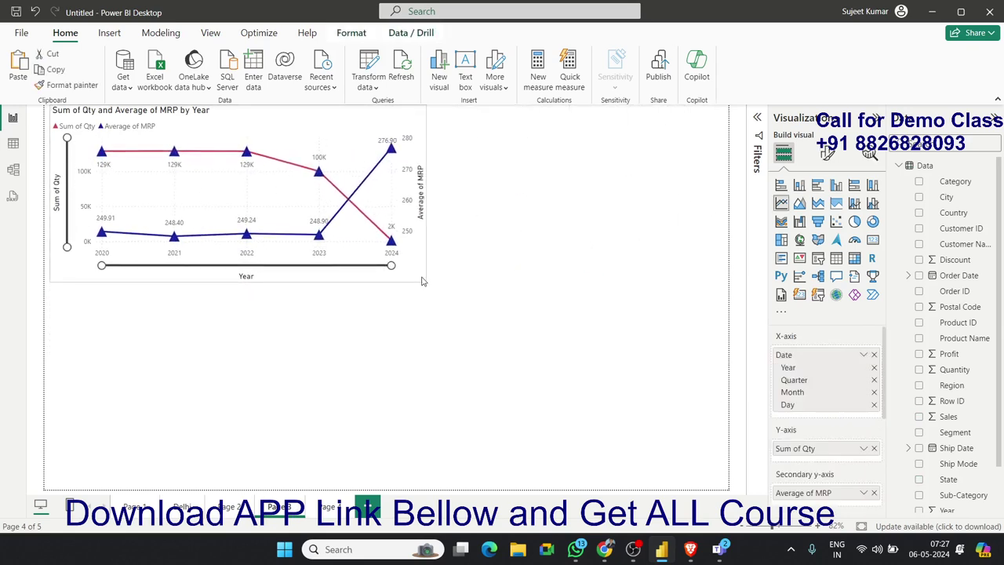
pyautogui.click(401, 345)
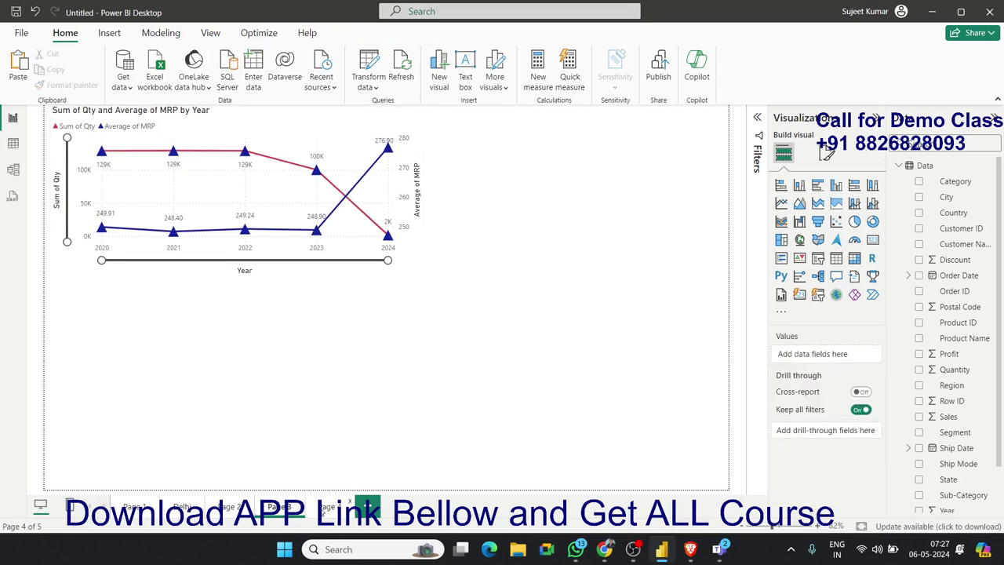
# On page 5, convert the Sum of Sales by State line chart into a clustered column chart.
pyautogui.click(324, 510)
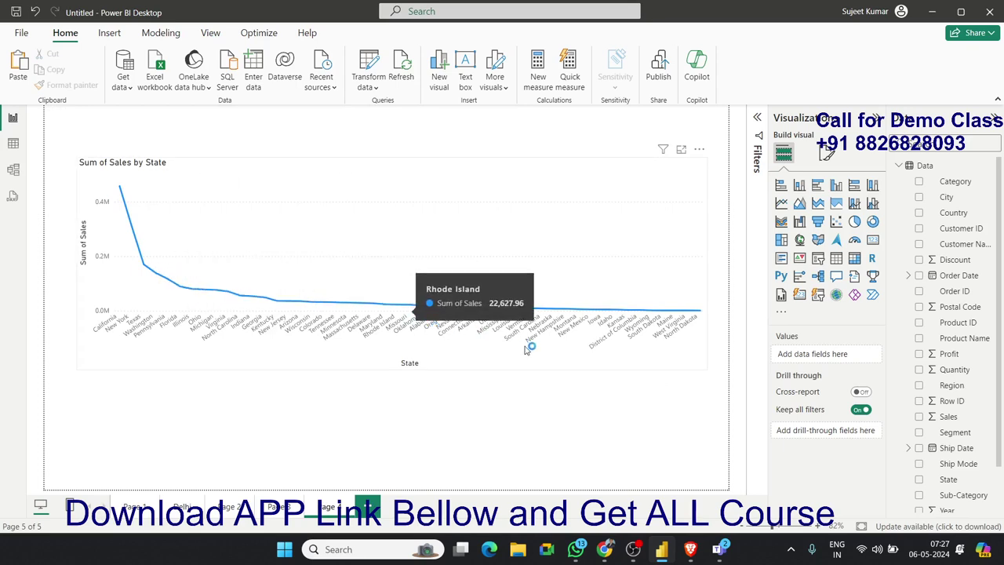
pyautogui.click(799, 187)
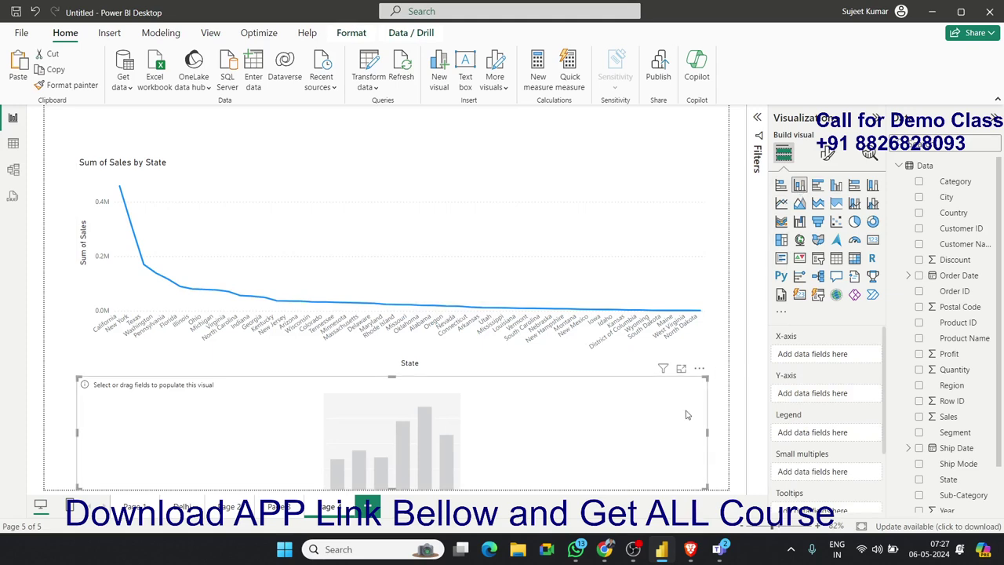
pyautogui.press('Delete')
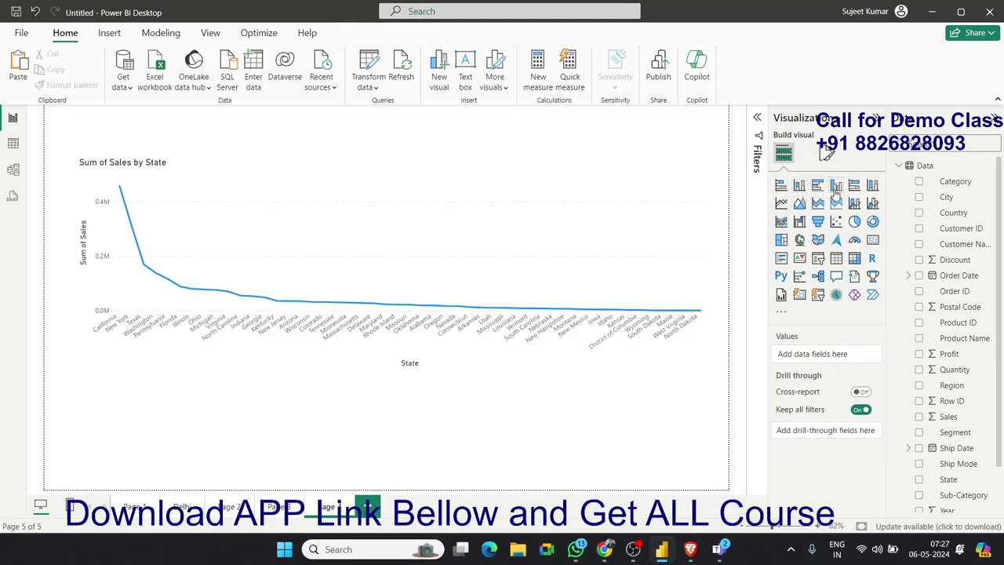
pyautogui.click(837, 189)
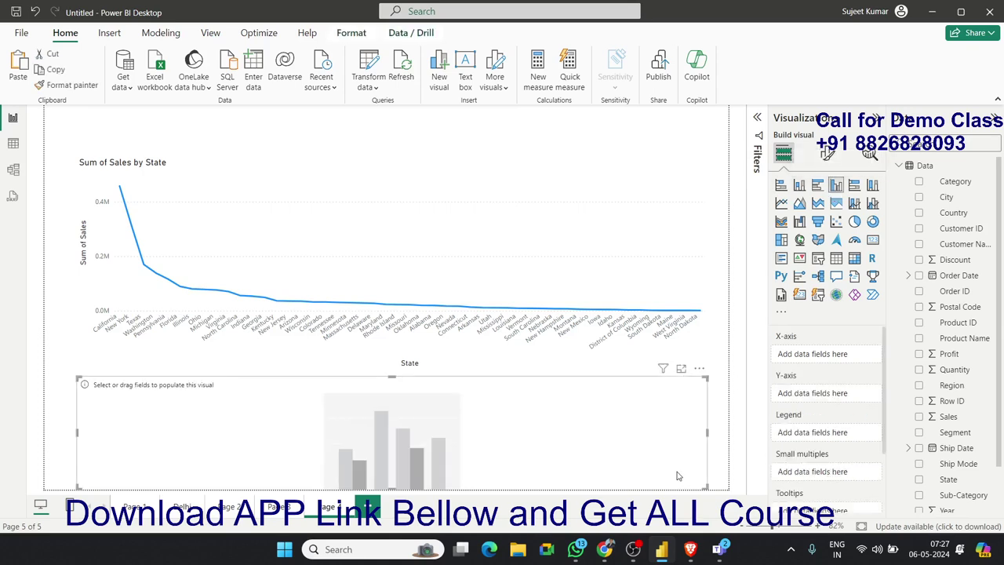
pyautogui.press('Delete')
pyautogui.click(687, 280)
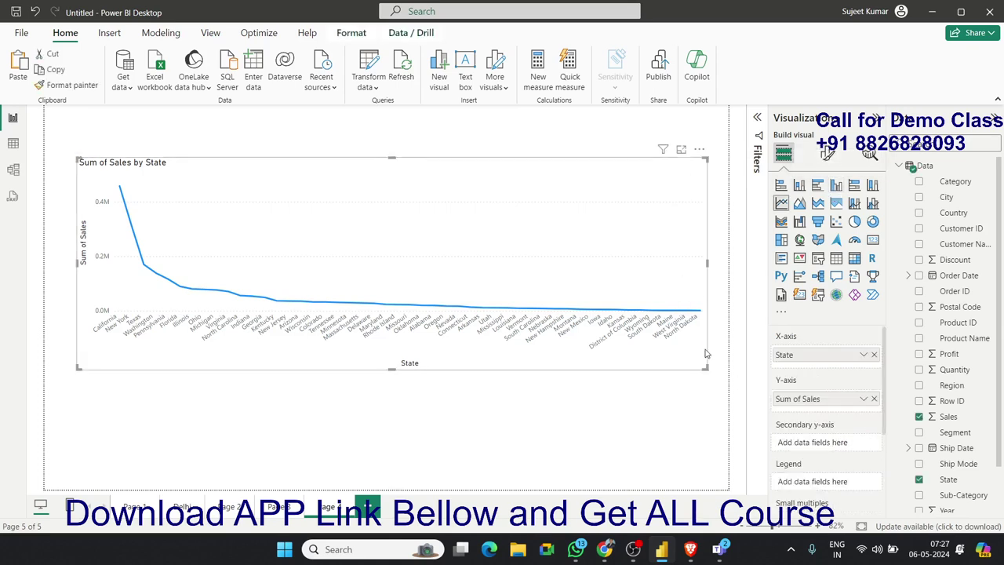
pyautogui.click(836, 186)
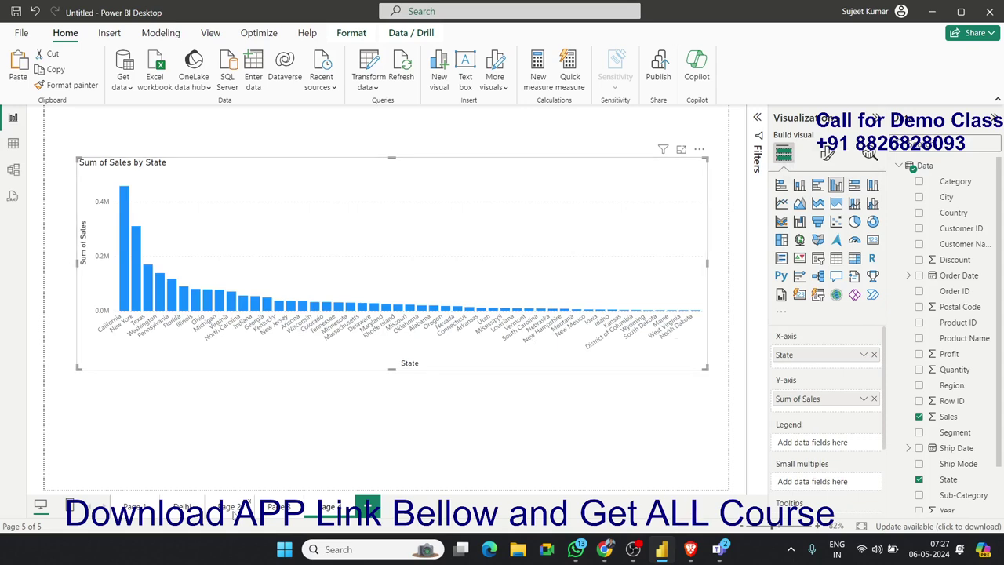
pyautogui.click(235, 506)
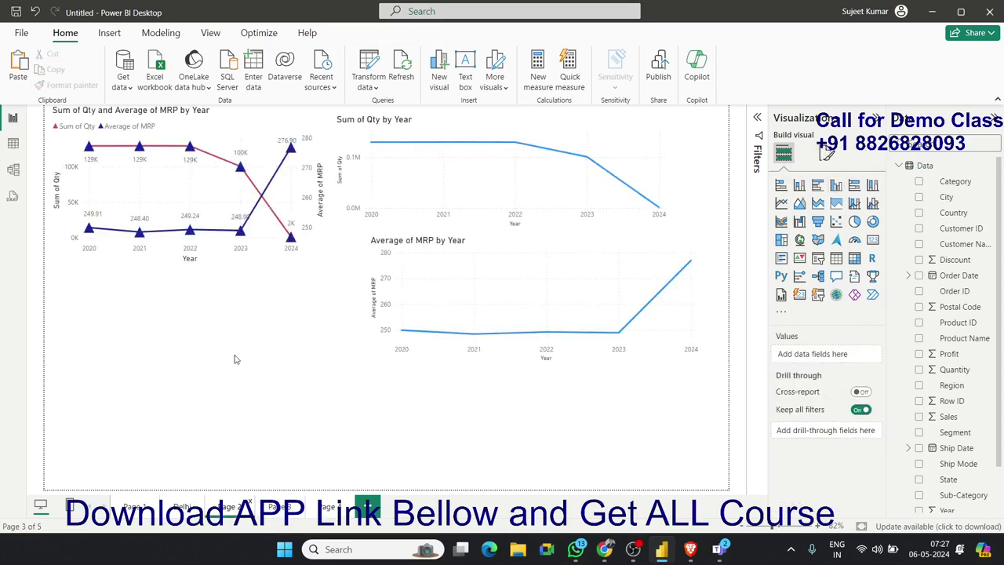
# Convert the Average of MRP by Year chart to a clustered column chart and enlarge it.
pyautogui.click(182, 506)
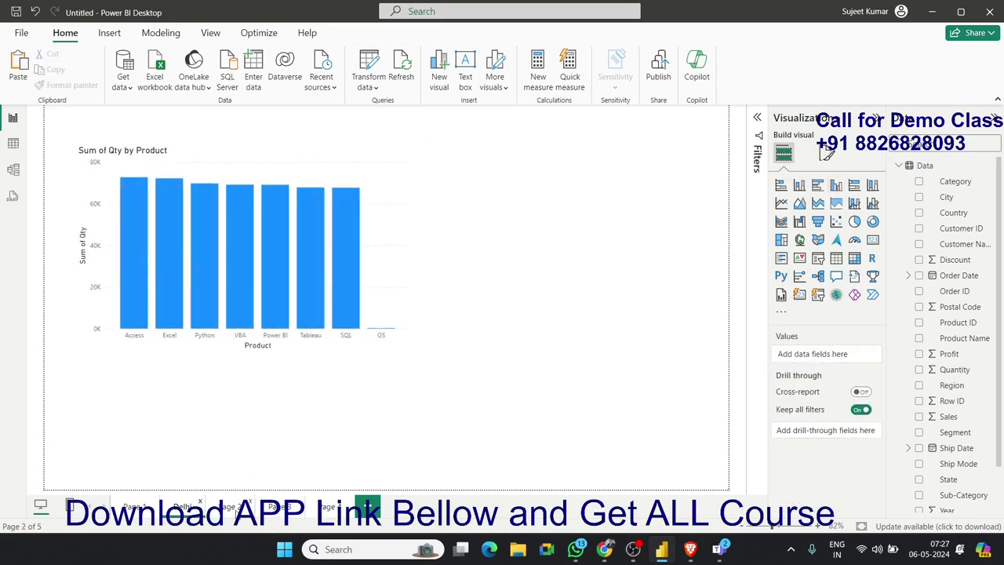
pyautogui.click(235, 506)
pyautogui.click(267, 265)
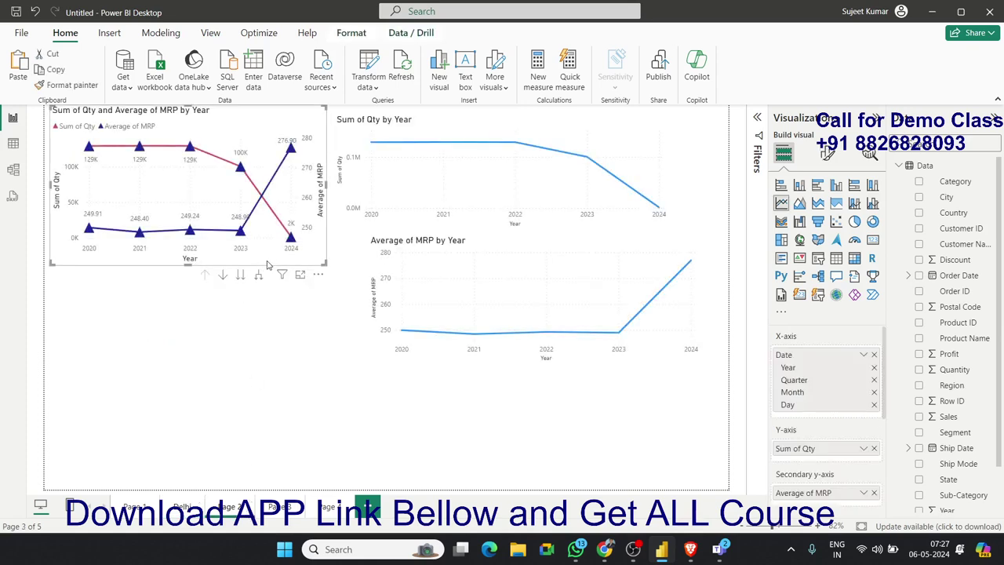
pyautogui.click(383, 363)
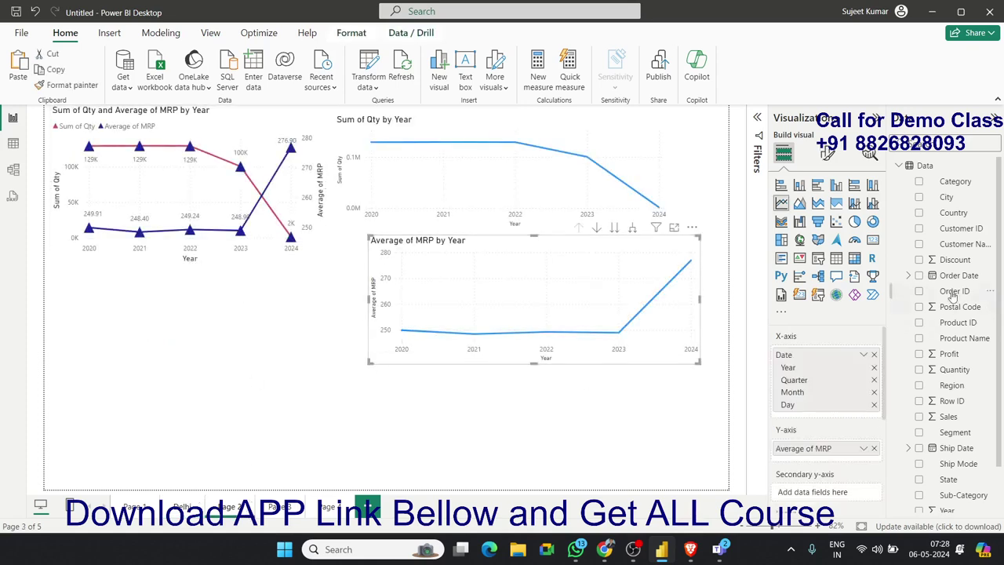
pyautogui.click(836, 186)
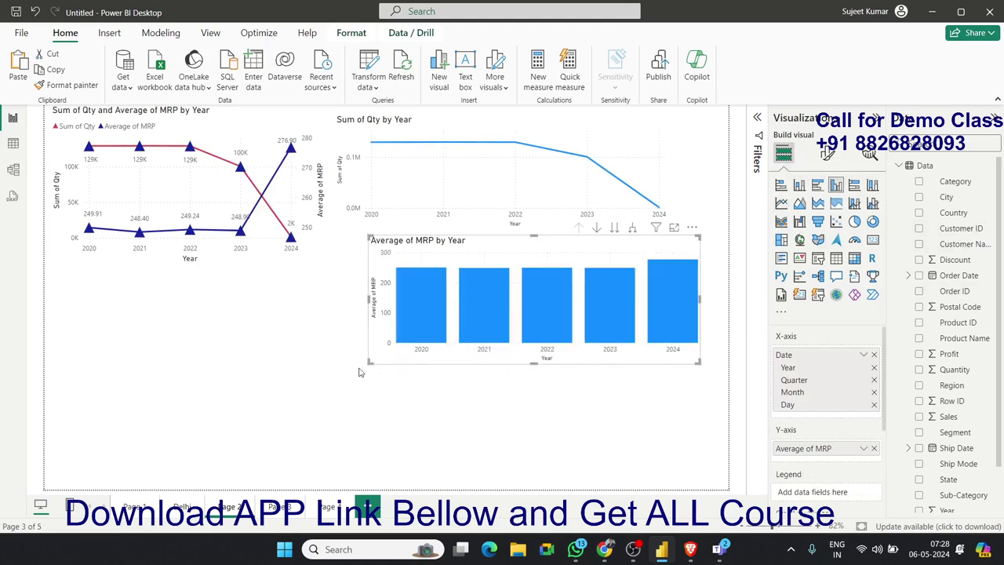
pyautogui.moveTo(369, 362); pyautogui.dragTo(157, 430)
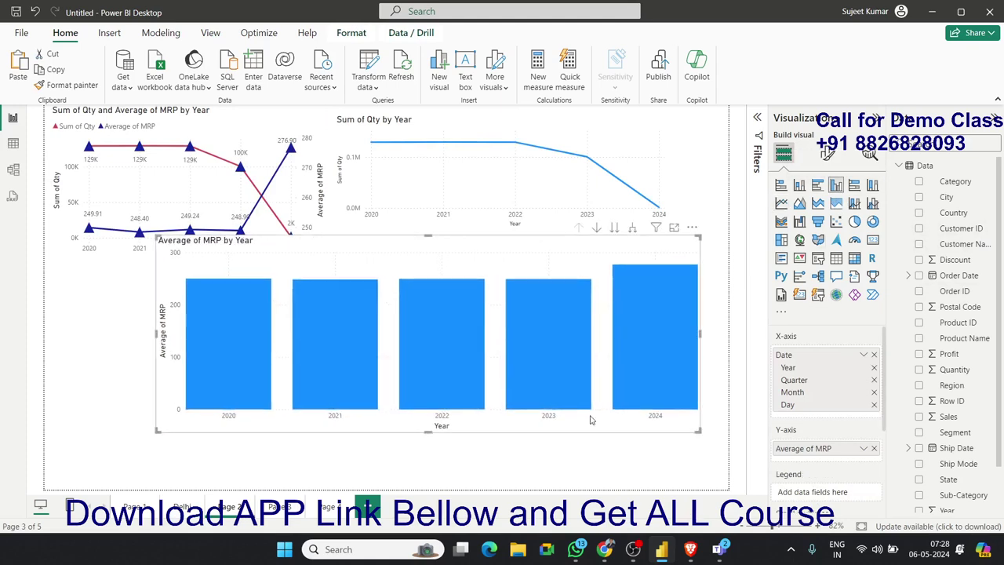
# Remove Quarter and Year from the date axis and plot Average of MRP against plain Date.
pyautogui.click(875, 381)
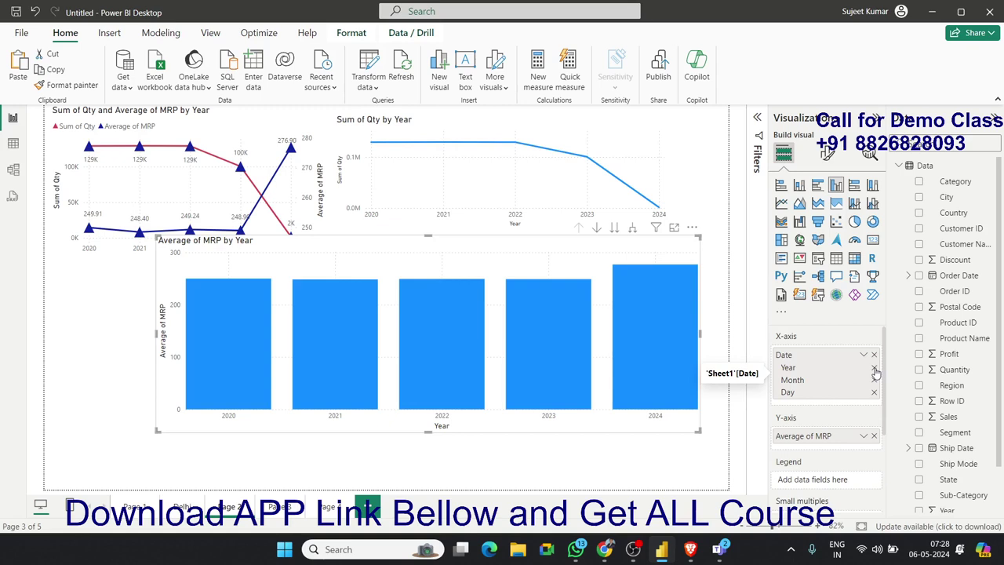
pyautogui.click(875, 368)
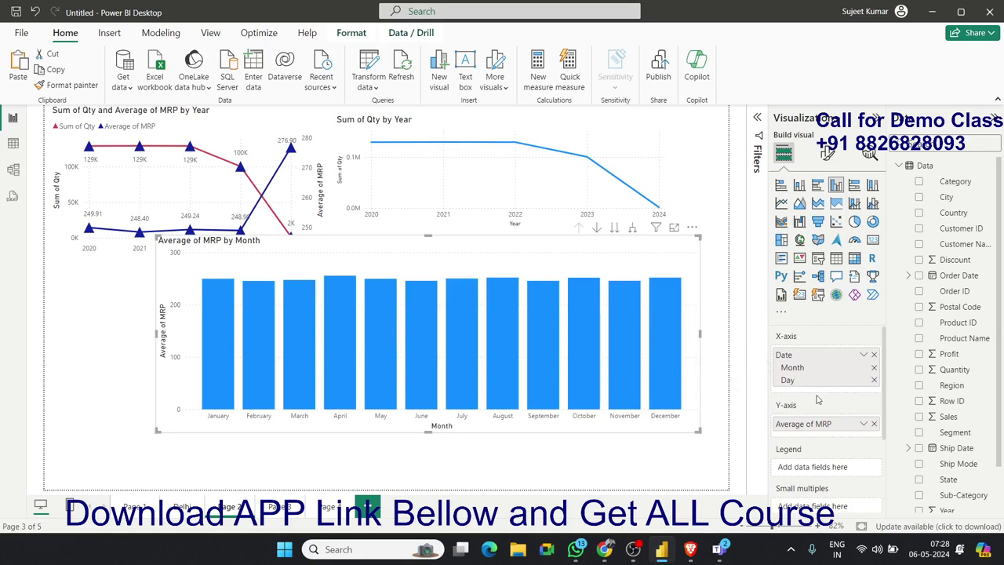
pyautogui.scroll(-2, 969, 414)
pyautogui.scroll(2, 969, 413)
pyautogui.click(867, 357)
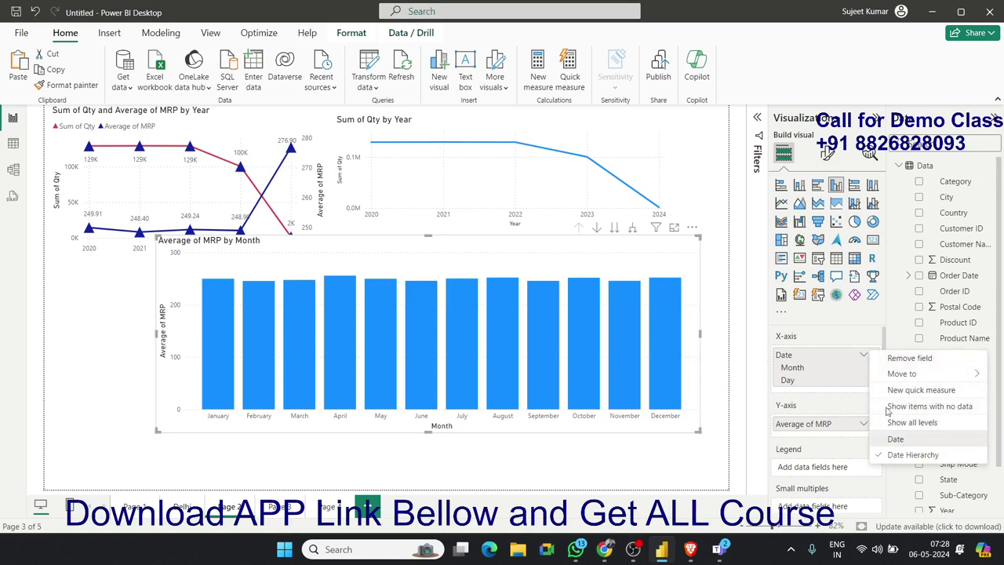
pyautogui.click(895, 439)
pyautogui.click(864, 354)
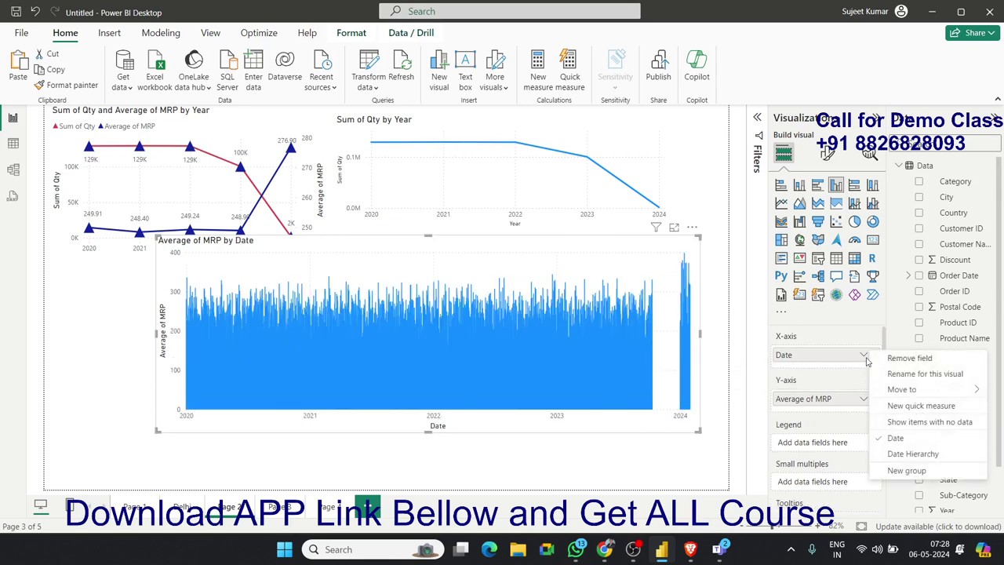
# Set the chart's X-axis Date field to plain Date instead of the date hierarchy.
pyautogui.click(910, 454)
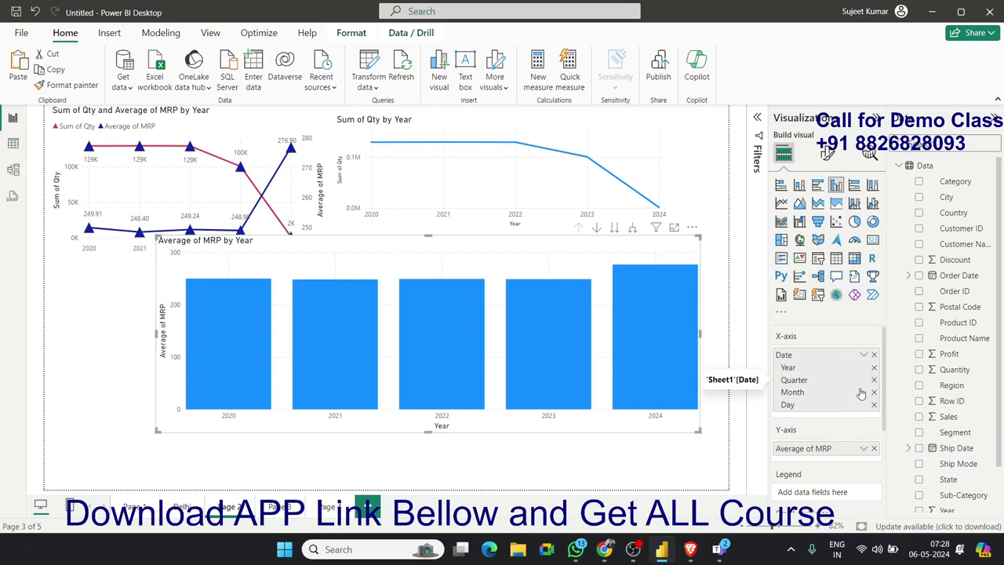
pyautogui.click(864, 355)
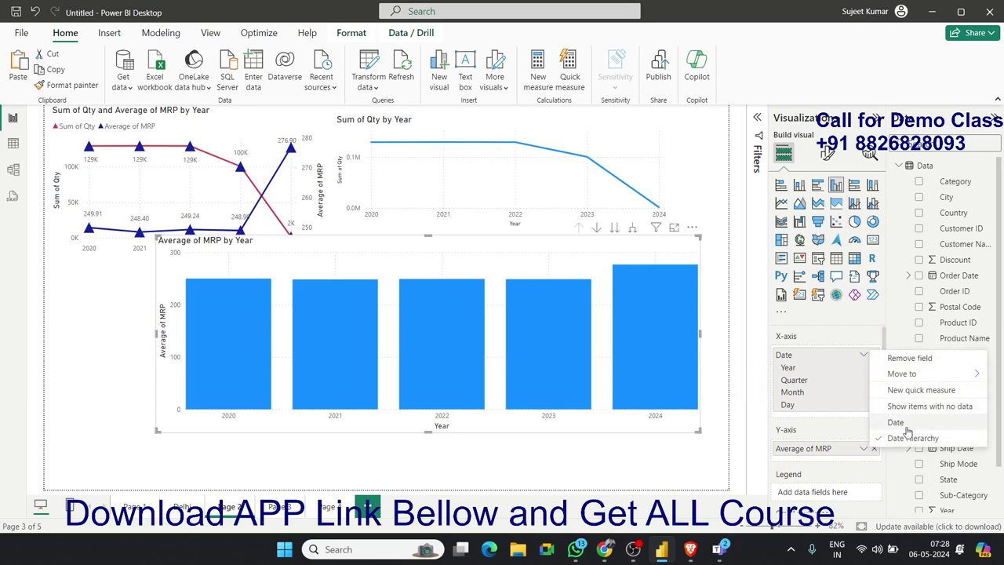
pyautogui.click(899, 423)
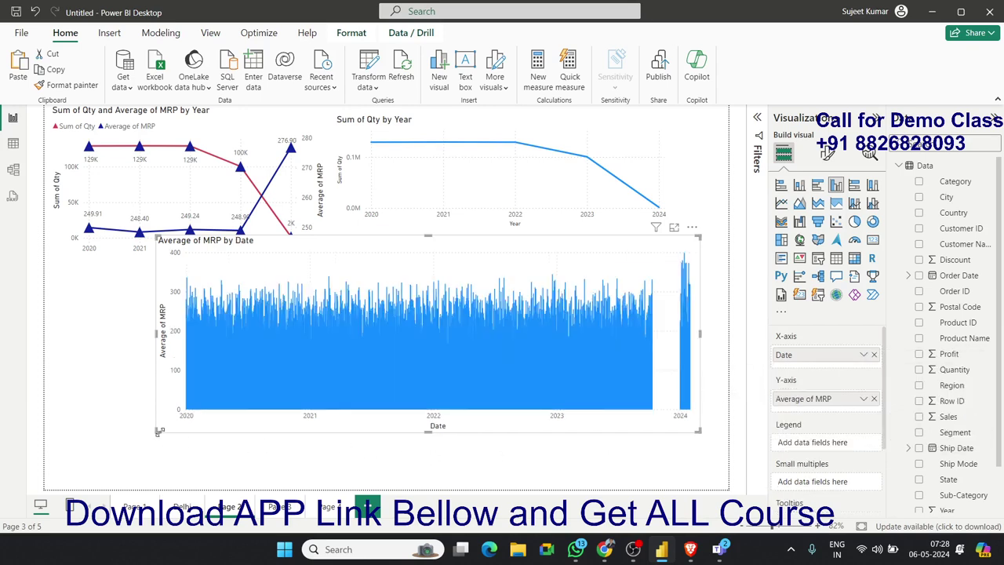
# Widen the Average of MRP by Date chart, move it below the yearly charts, and make it a line chart.
pyautogui.moveTo(157, 432); pyautogui.dragTo(66, 423)
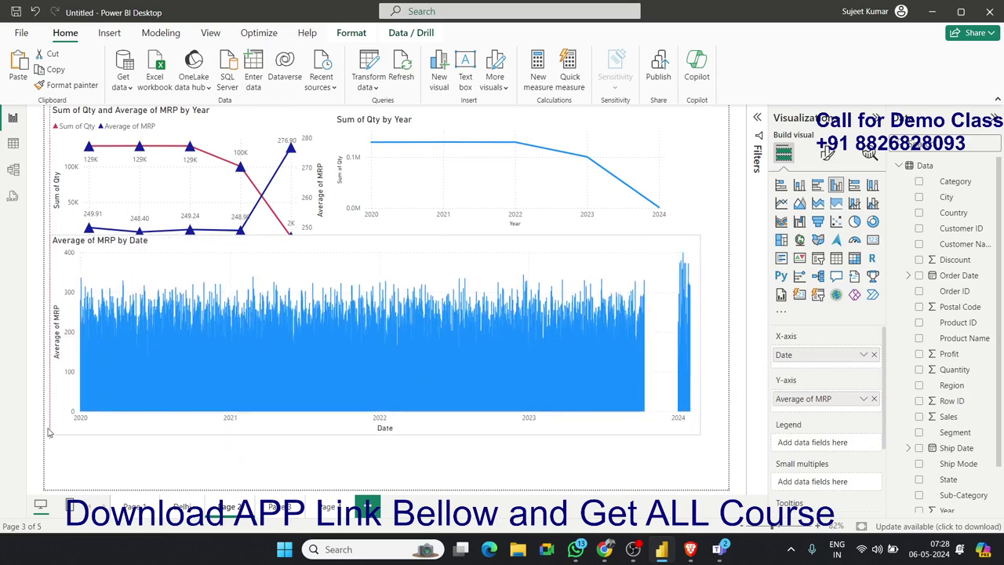
pyautogui.moveTo(253, 417); pyautogui.dragTo(264, 455)
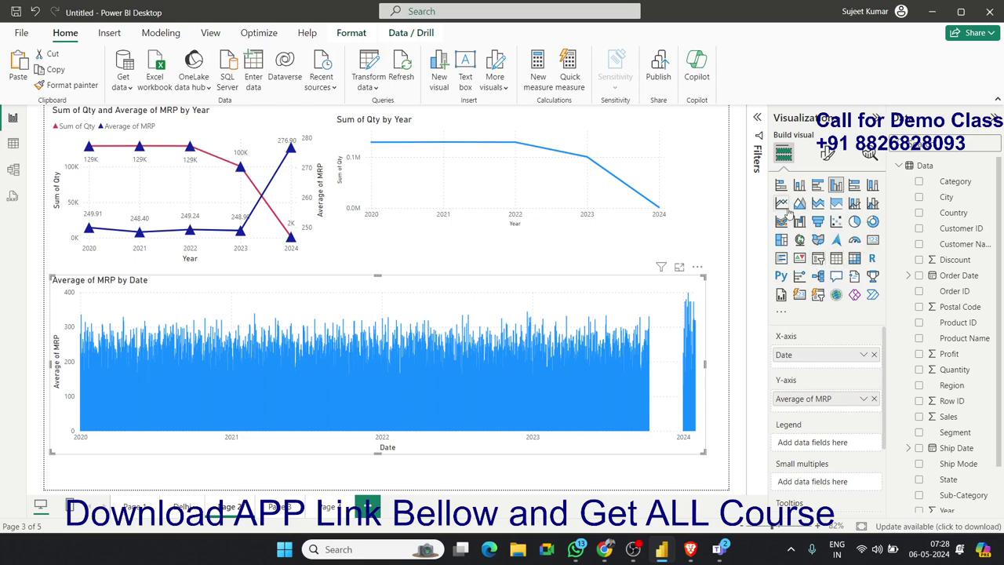
pyautogui.click(781, 204)
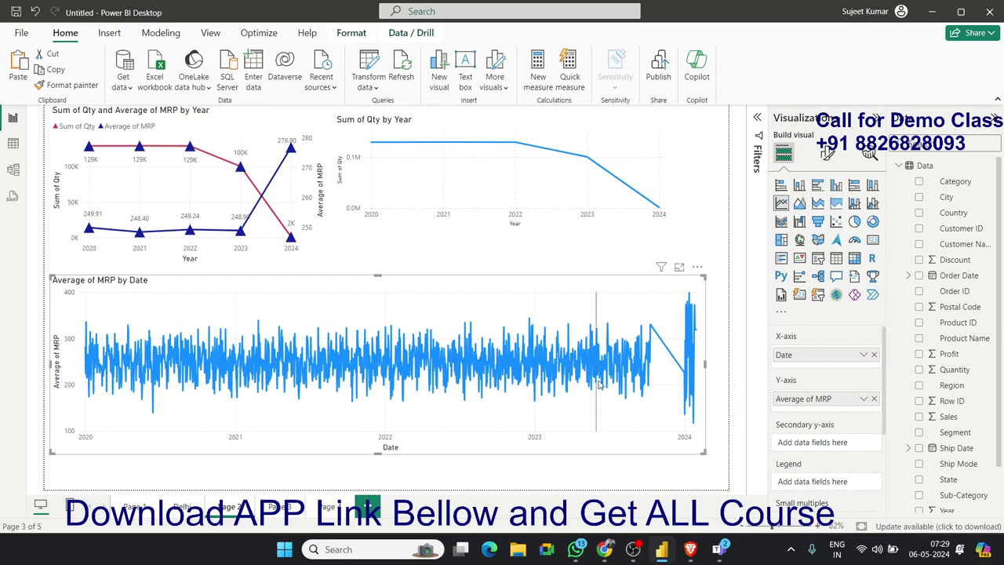
pyautogui.moveTo(624, 385)
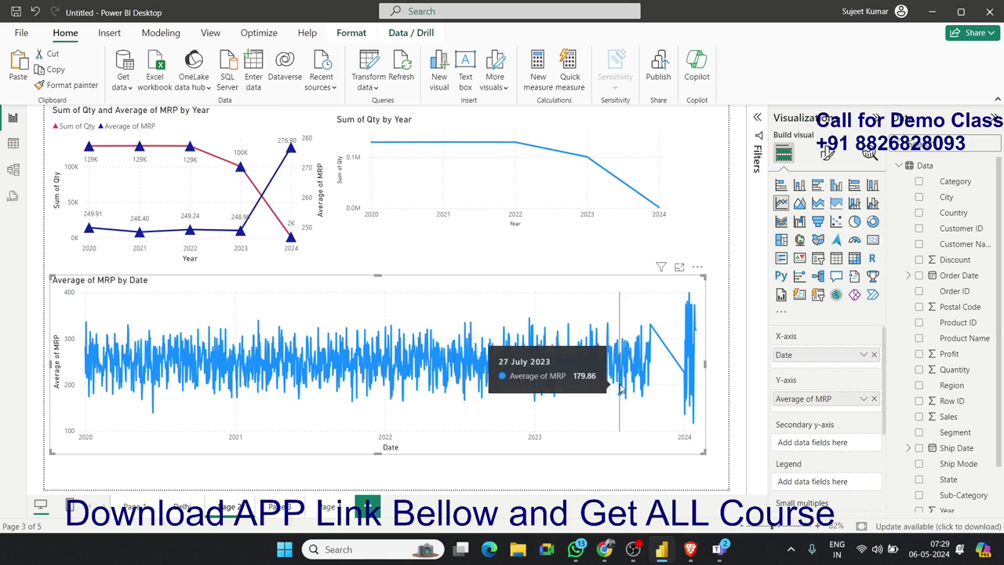
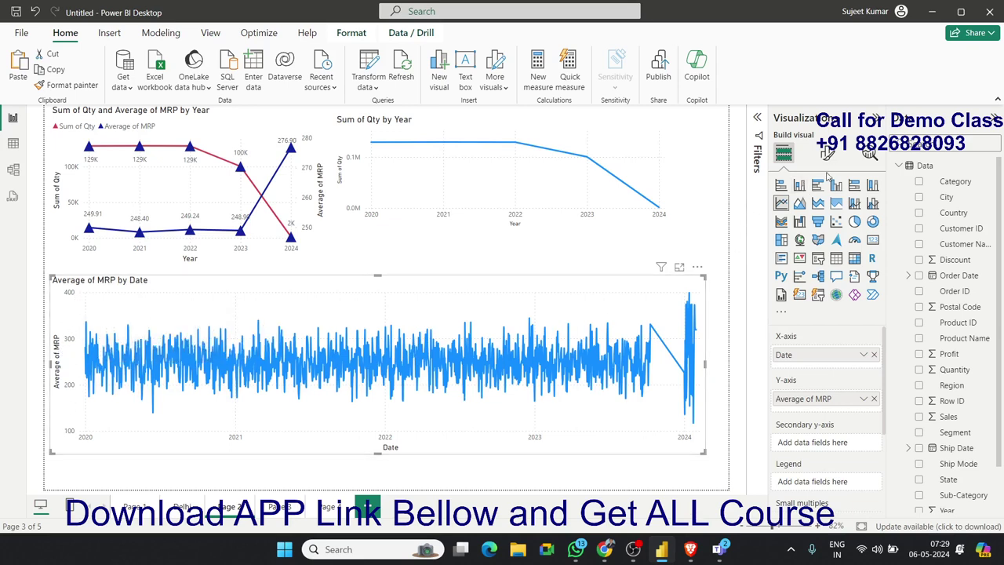
# Open the Average of MRP chart's X-axis formatting and look through its value and range settings.
pyautogui.click(827, 153)
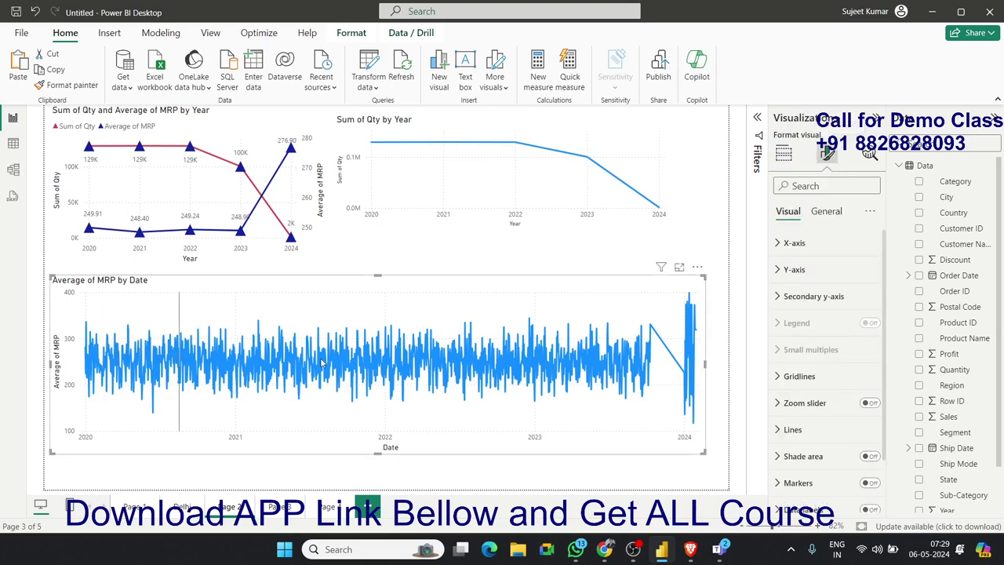
pyautogui.click(780, 248)
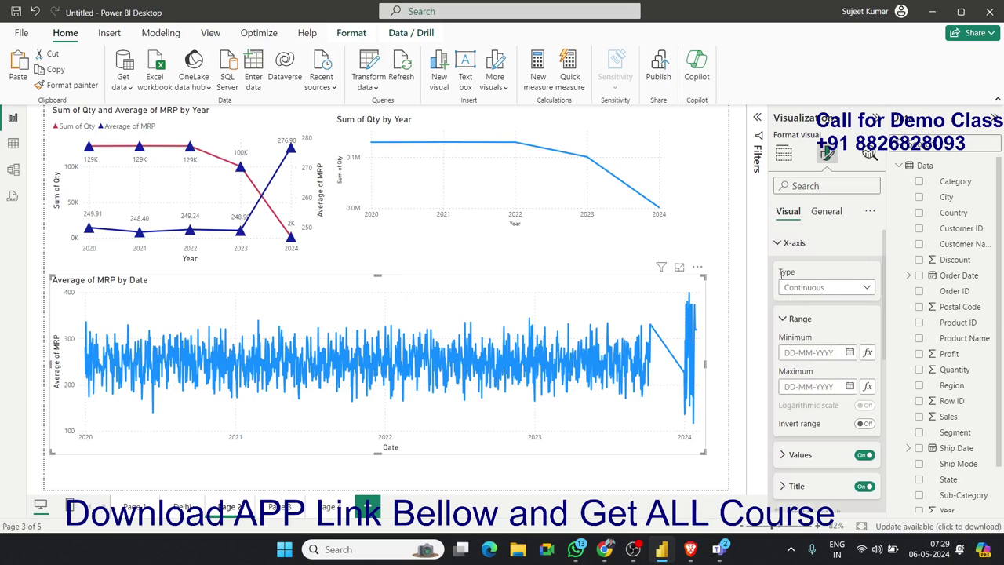
pyautogui.scroll(-1, 809, 424)
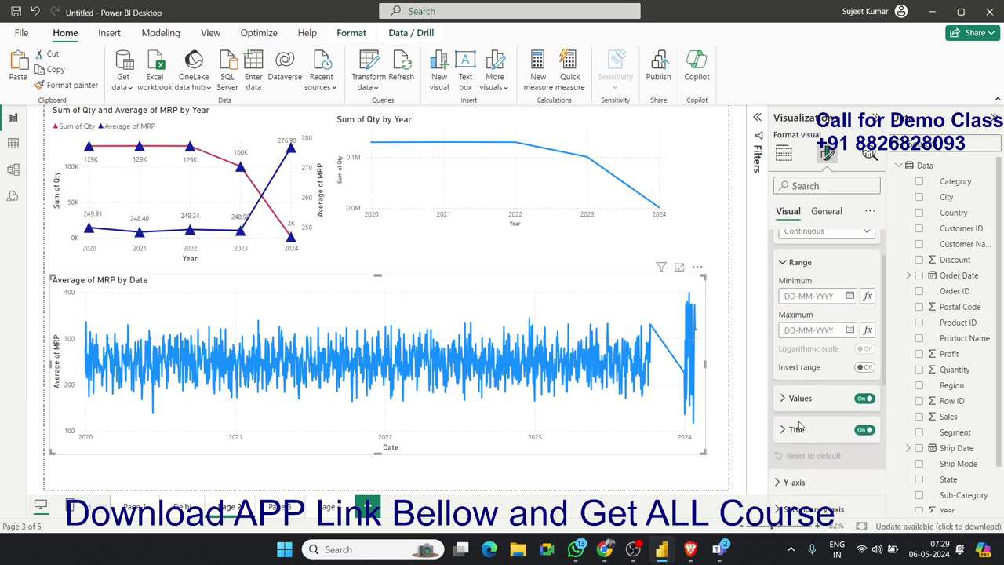
pyautogui.click(783, 400)
pyautogui.scroll(-2, 783, 403)
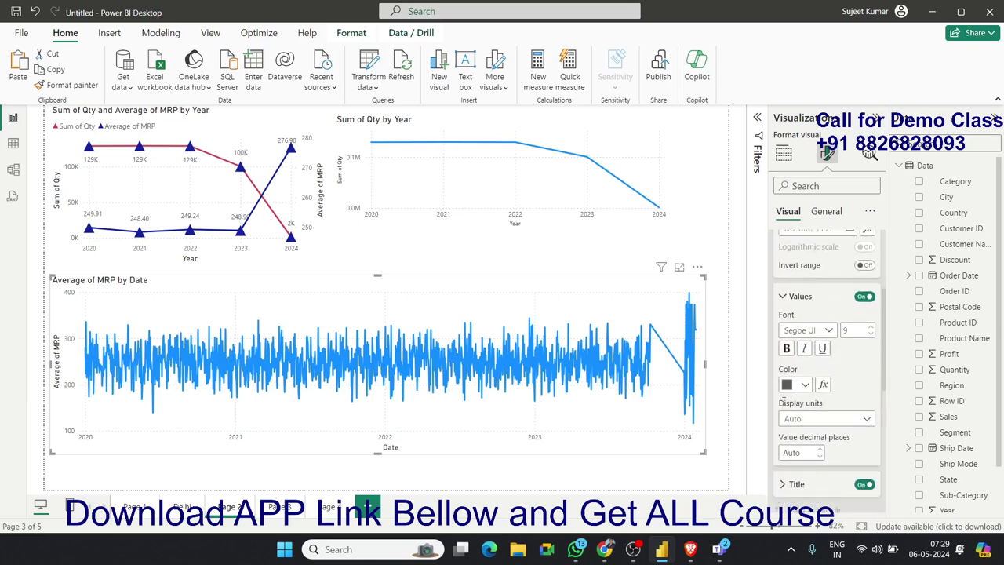
pyautogui.scroll(3, 800, 322)
pyautogui.scroll(-3, 800, 321)
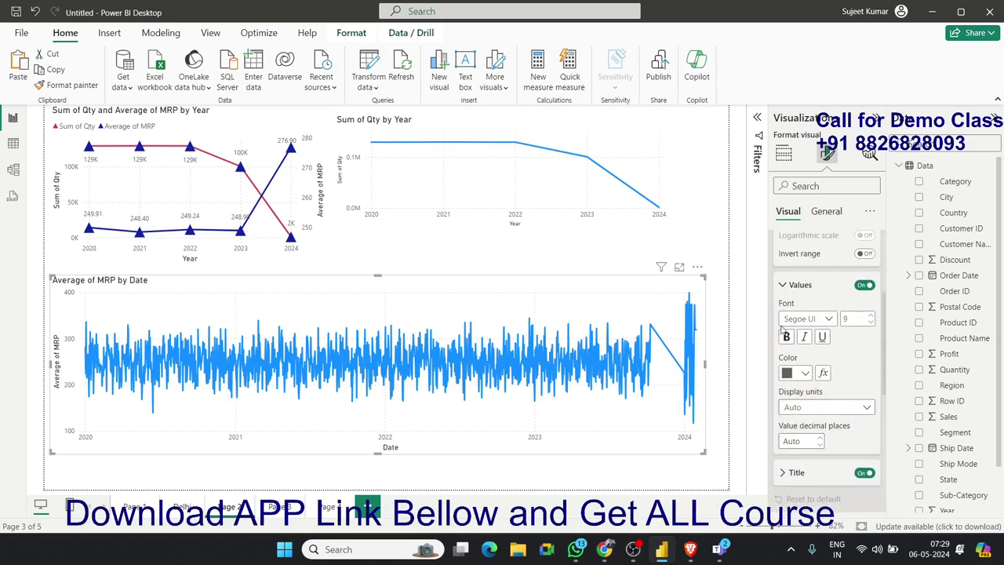
pyautogui.scroll(2, 781, 328)
pyautogui.click(783, 264)
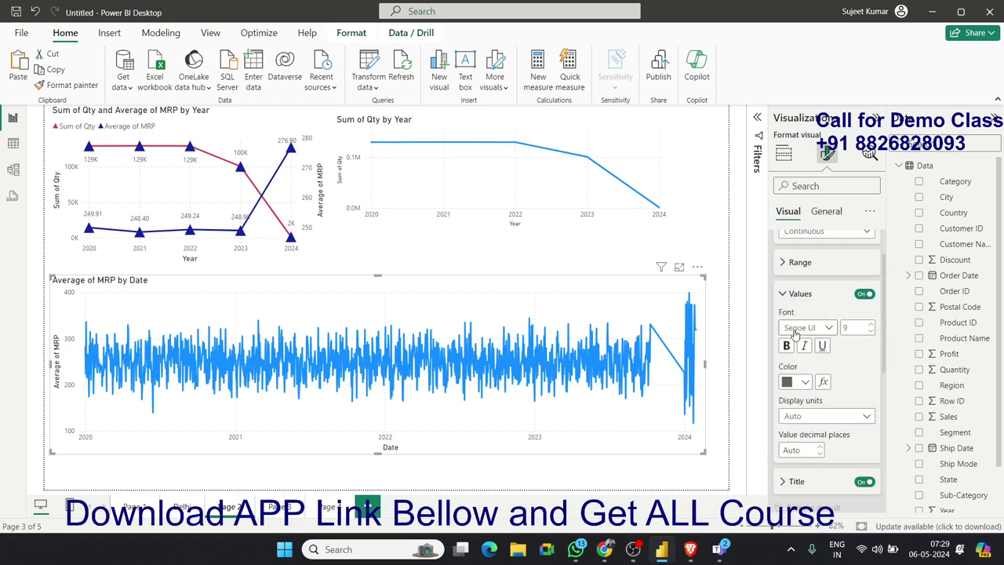
pyautogui.scroll(1, 794, 333)
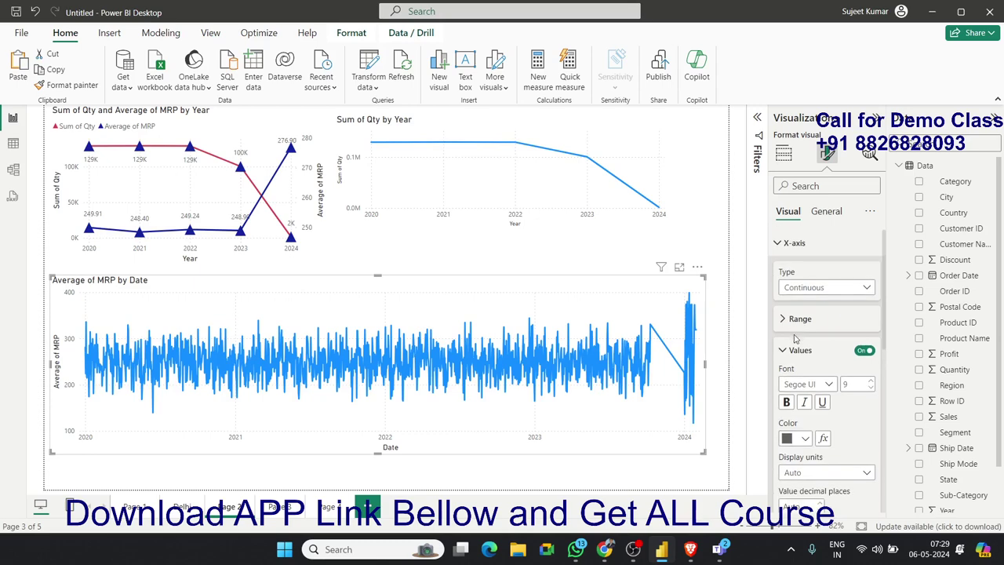
# Switch the X-axis type to Categorical, then back to Continuous.
pyautogui.click(794, 290)
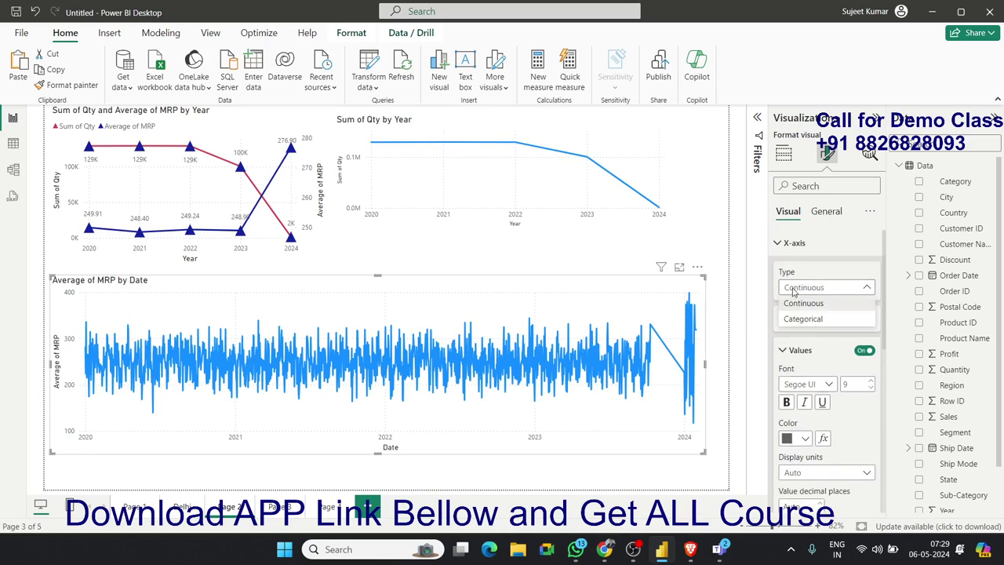
pyautogui.click(829, 320)
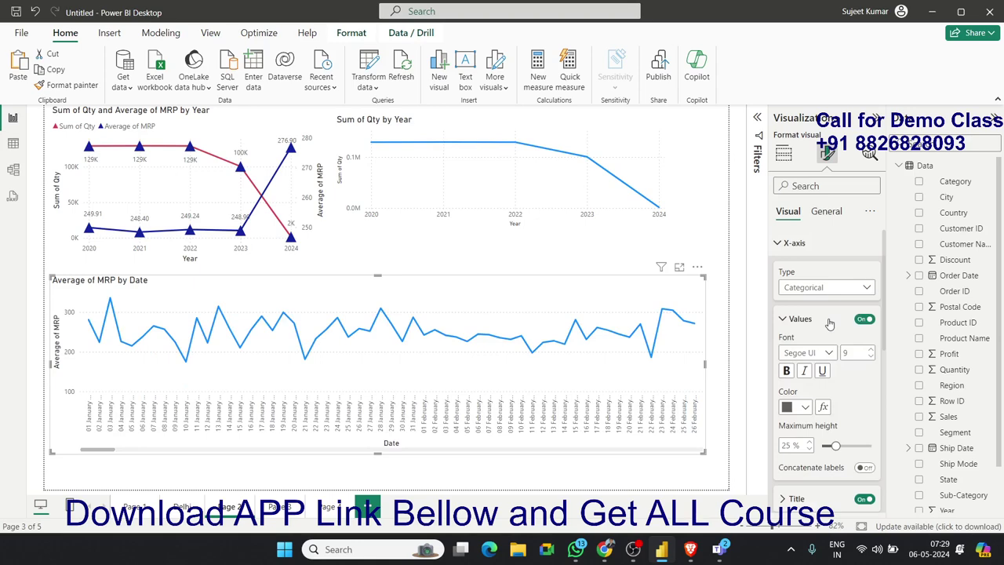
pyautogui.click(826, 291)
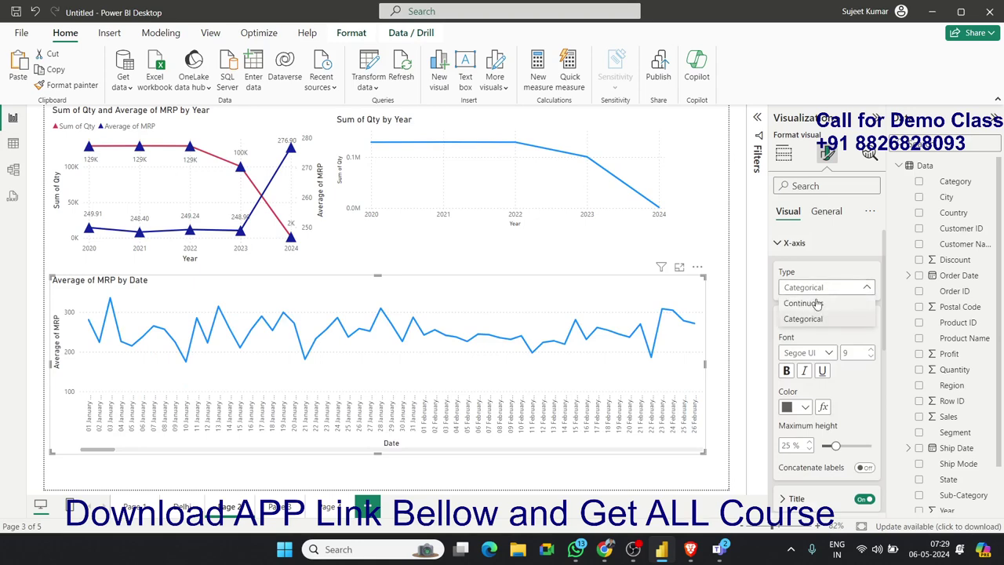
pyautogui.click(815, 306)
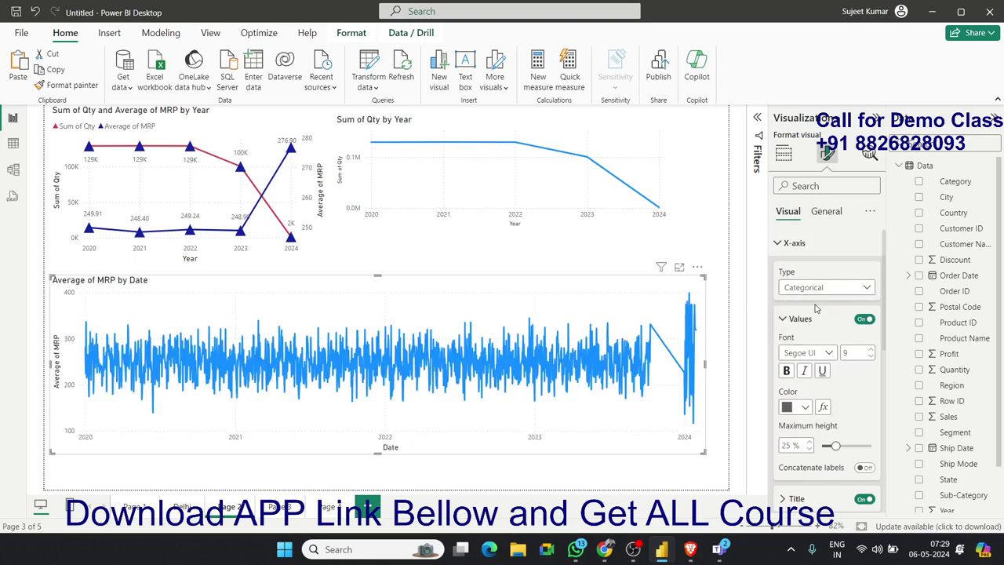
# Set the MRP chart's Y-axis range to minimum 0 and maximum 1000, then briefly stretch and restore its height.
pyautogui.click(780, 245)
pyautogui.click(792, 269)
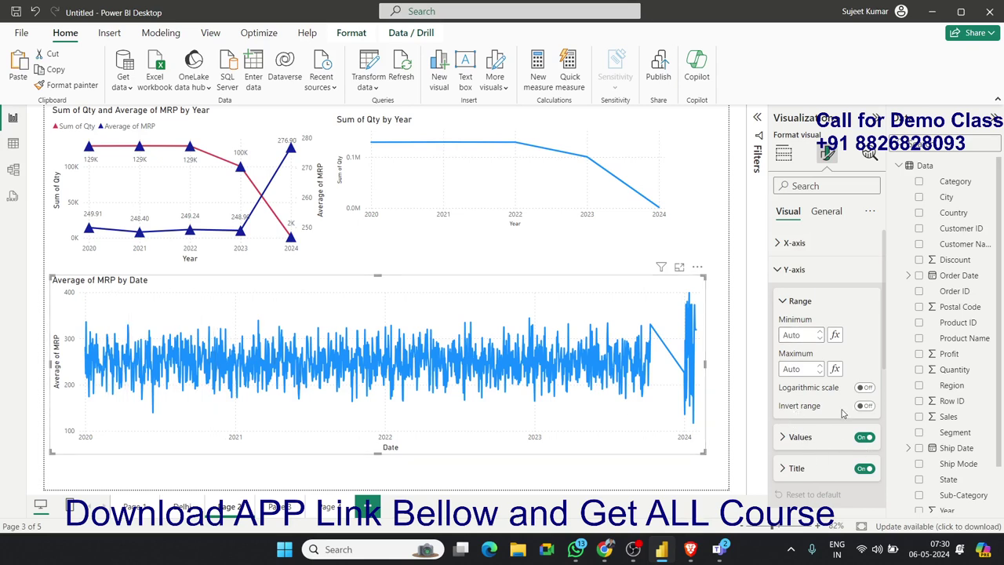
pyautogui.click(794, 337)
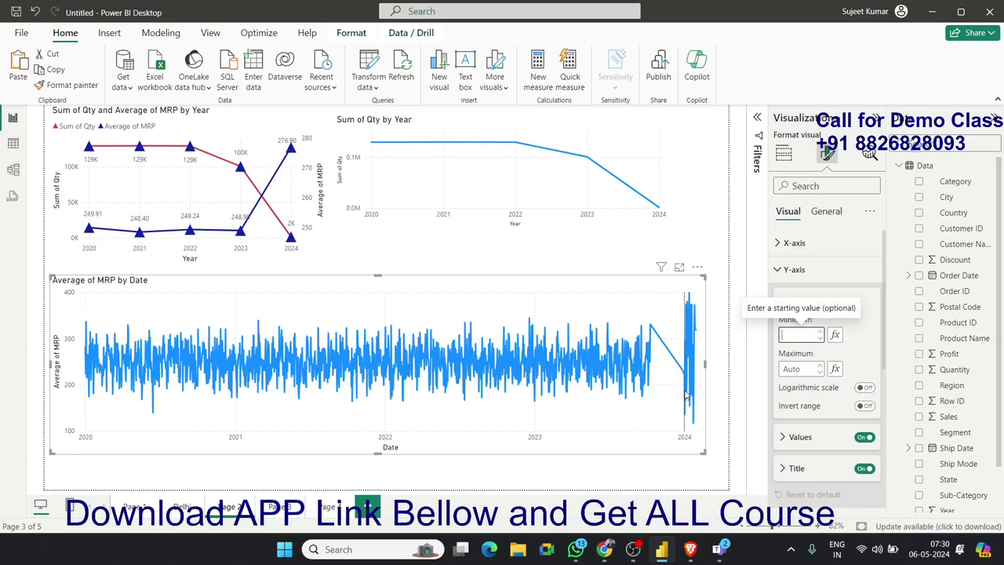
pyautogui.moveTo(687, 396)
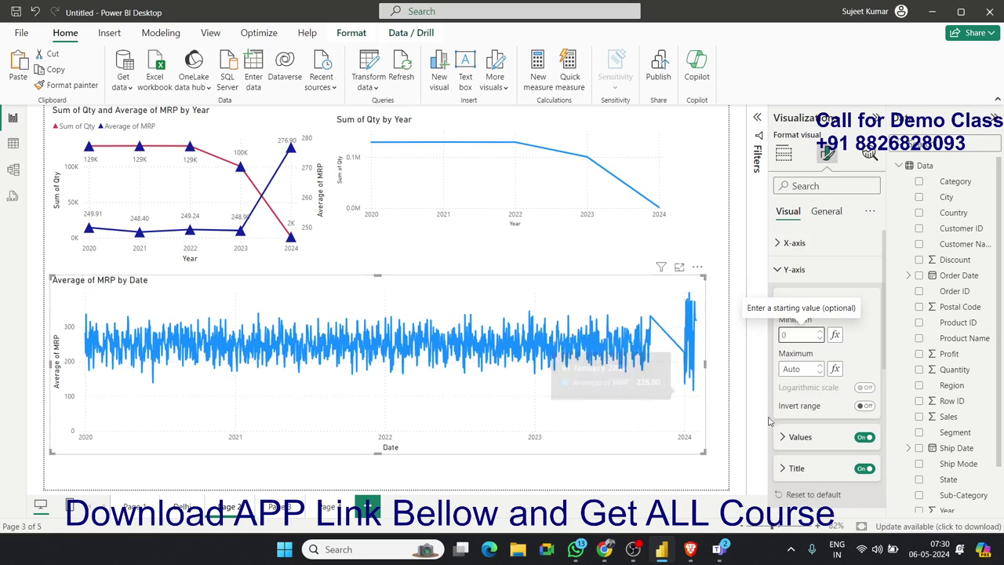
pyautogui.click(793, 370)
pyautogui.write('1000')
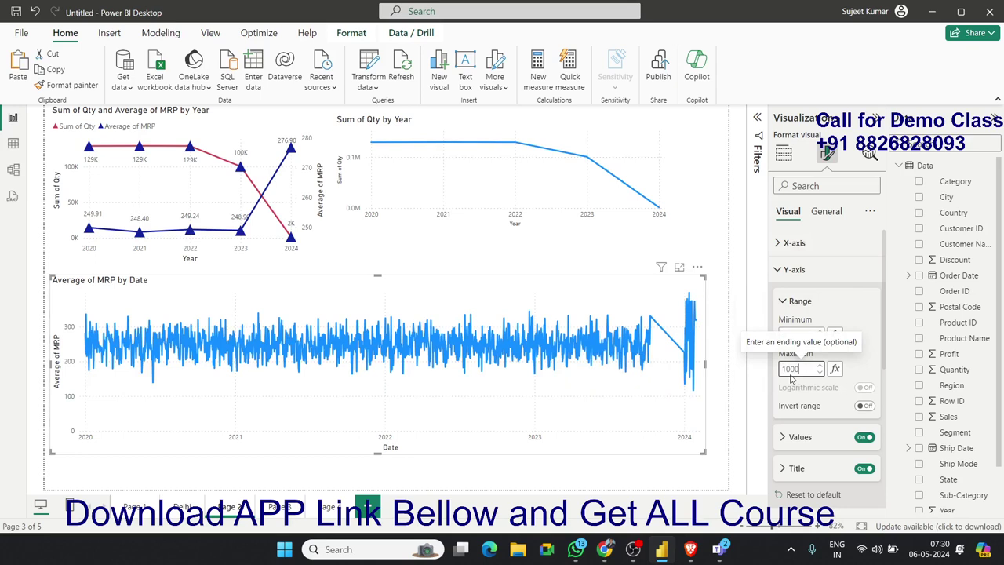
pyautogui.press('Return')
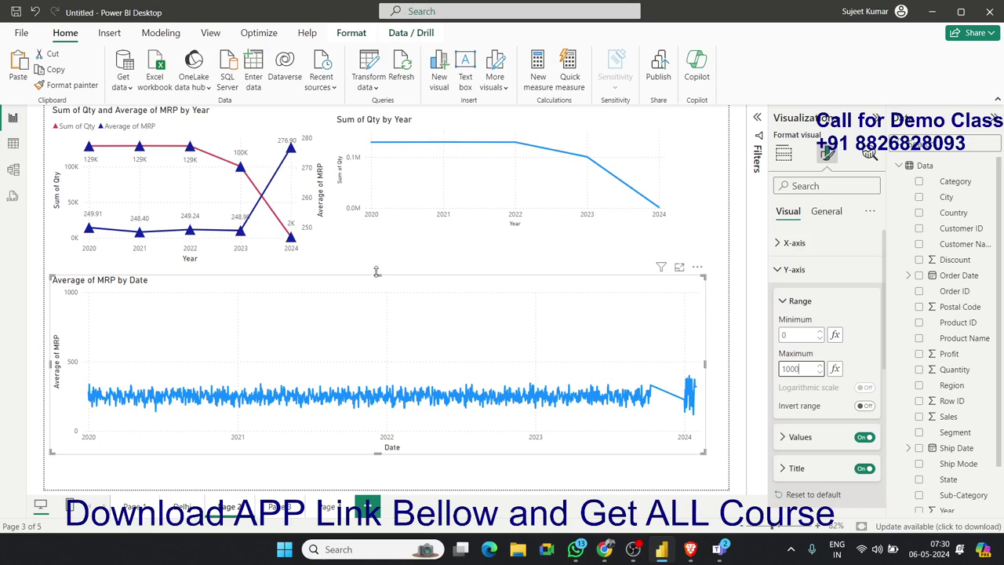
pyautogui.moveTo(377, 271)
pyautogui.mouseDown()
pyautogui.moveTo(373, 136)
pyautogui.moveTo(353, 334)
pyautogui.moveTo(353, 97)
pyautogui.mouseUp()
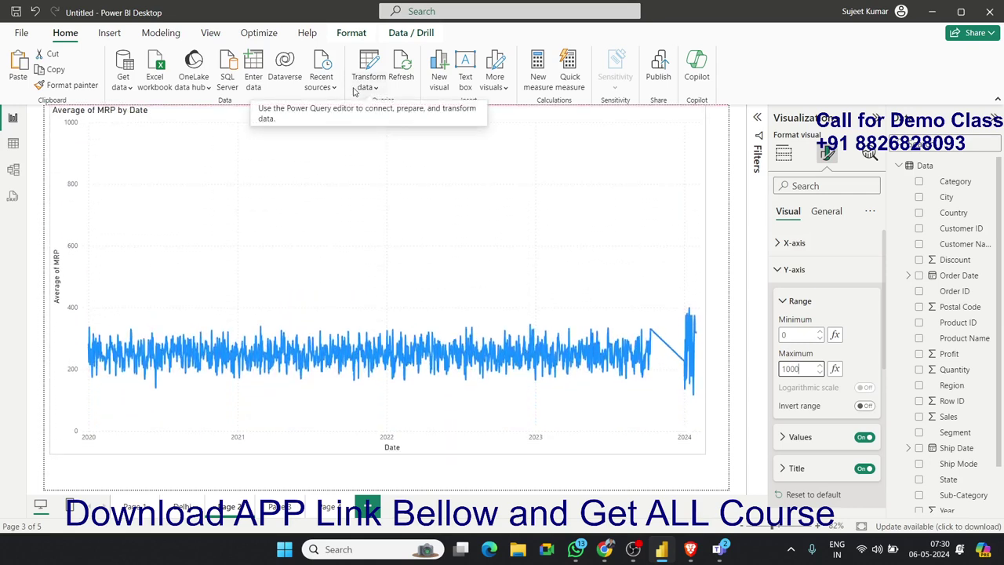
pyautogui.moveTo(357, 104); pyautogui.dragTo(343, 305)
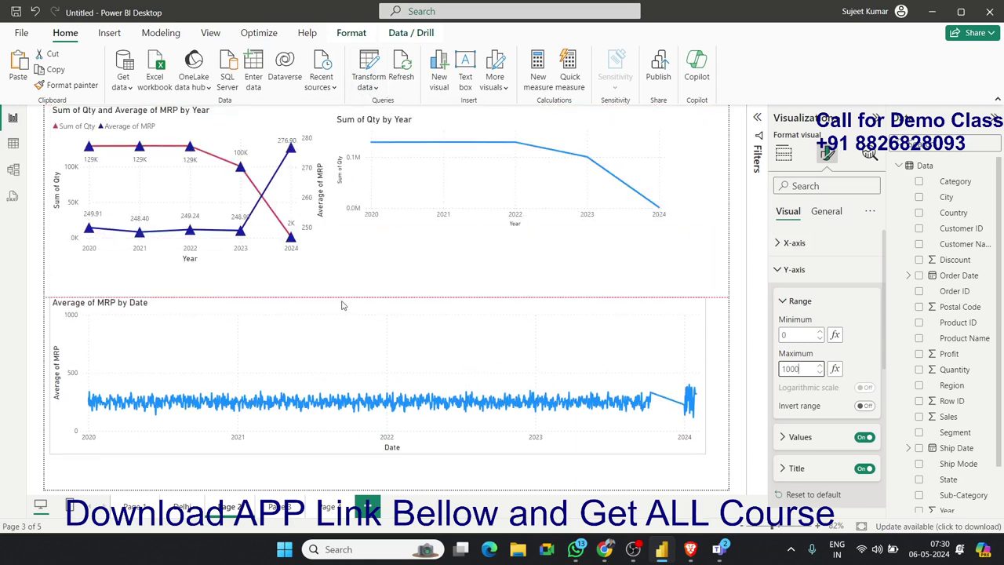
# Change the Y-axis range to minimum 100 and maximum 500.
pyautogui.click(794, 337)
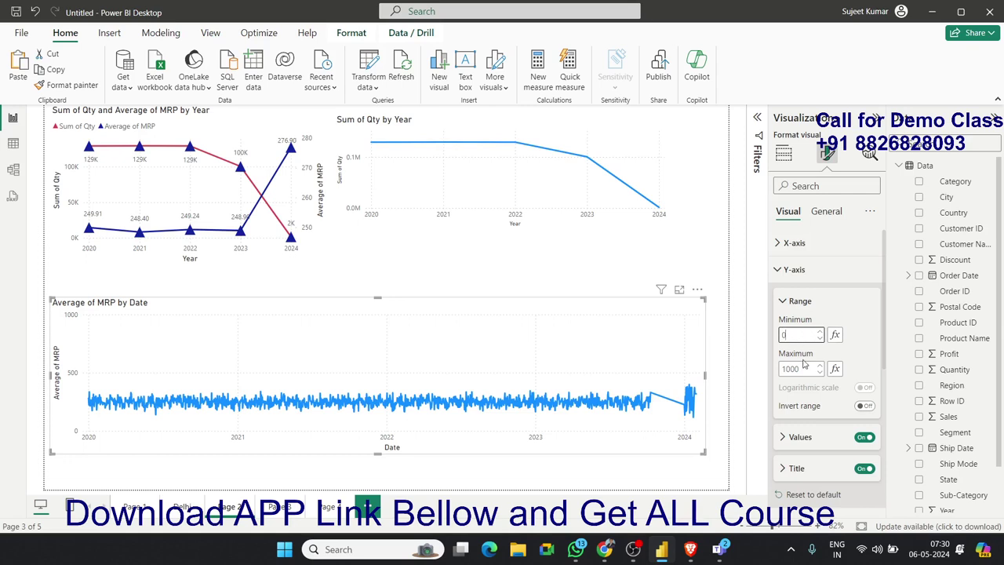
pyautogui.click(794, 368)
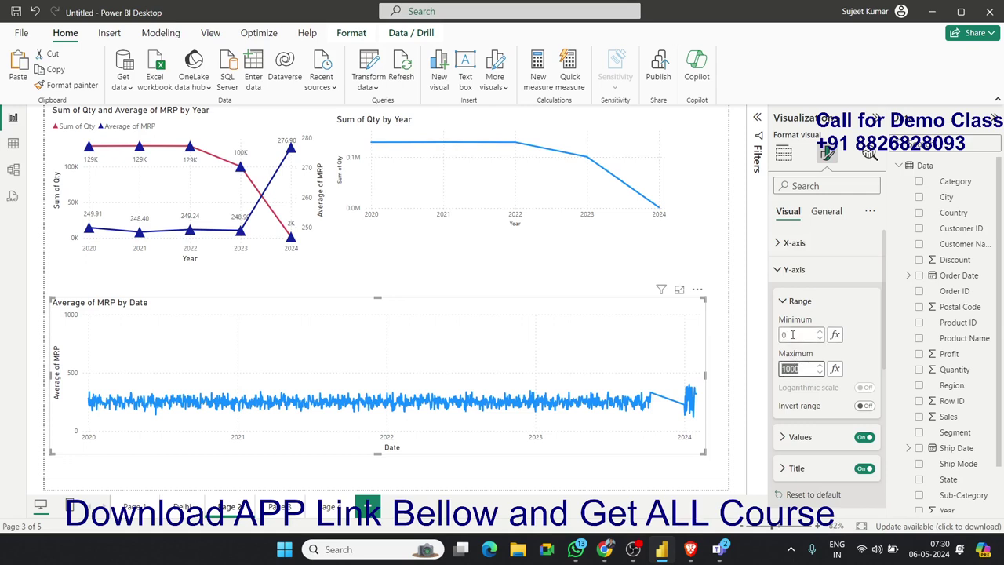
pyautogui.click(793, 335)
pyautogui.write('100')
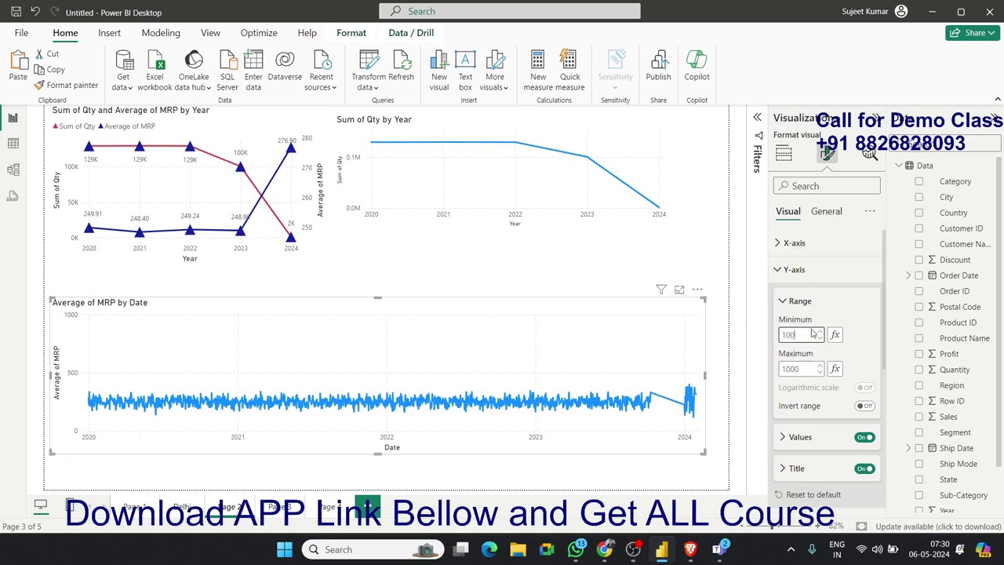
pyautogui.press('Return')
pyautogui.click(799, 368)
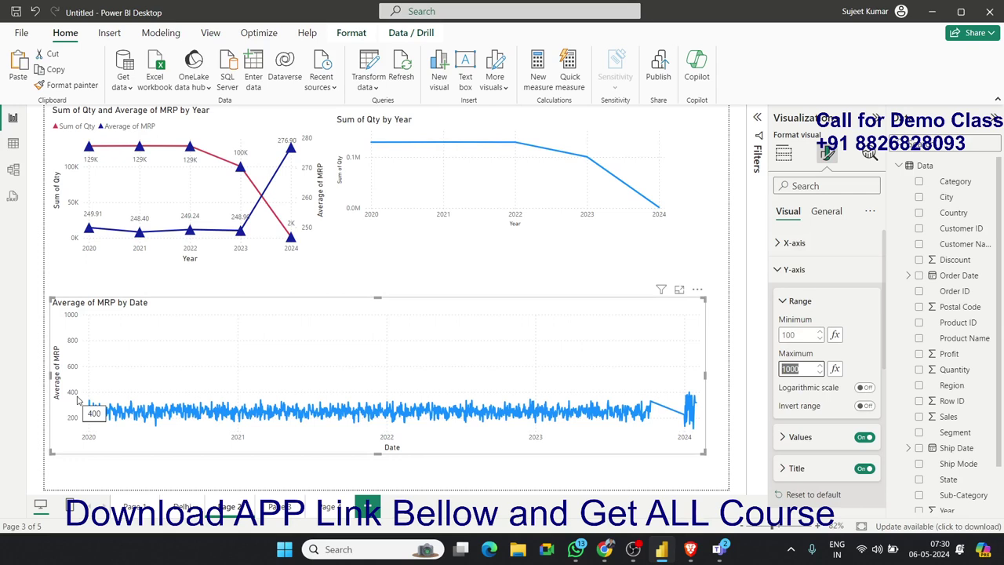
pyautogui.write('5')
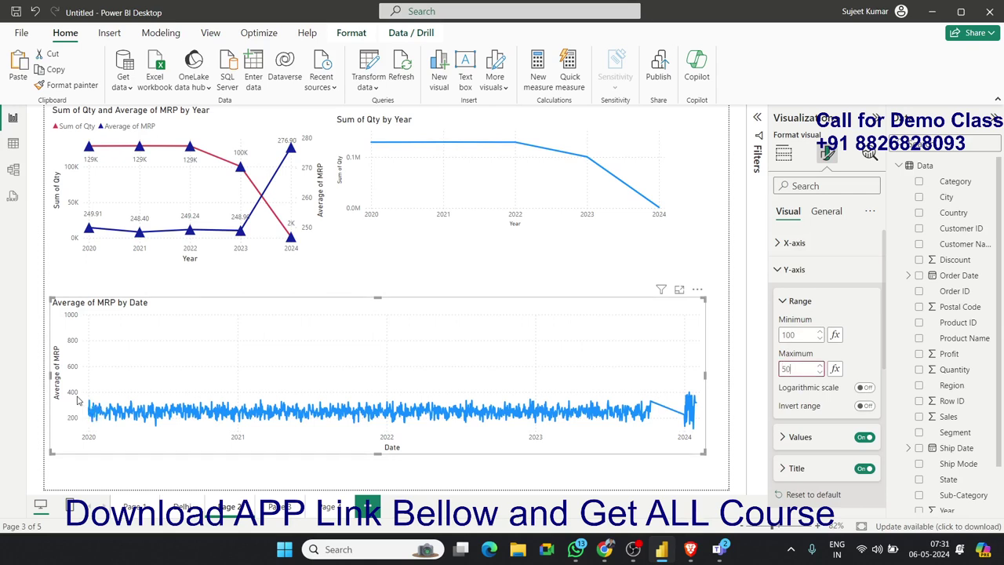
pyautogui.write('0')
pyautogui.press('Return')
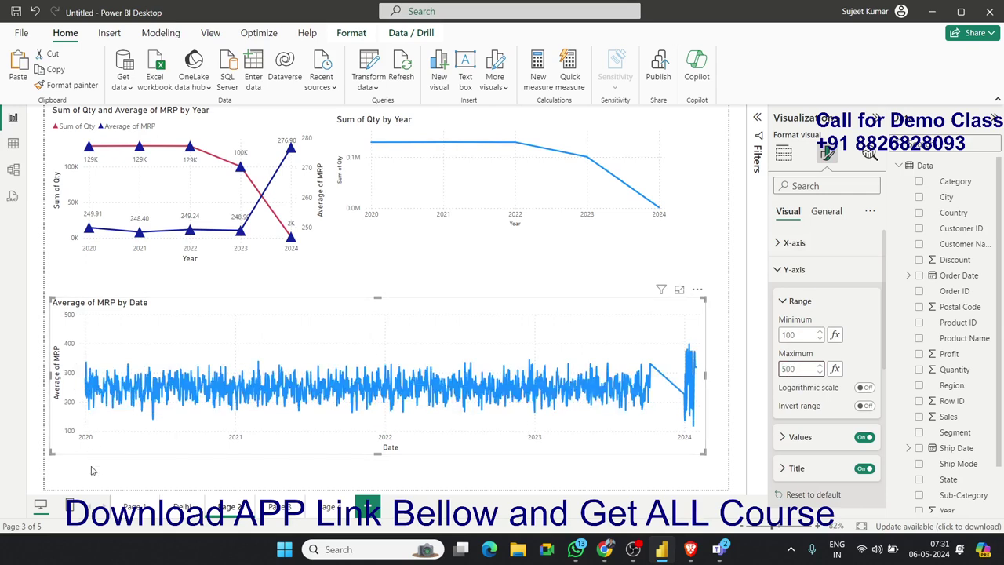
# Launch Excel from Start search and create a new blank workbook.
pyautogui.click(345, 549)
pyautogui.write('exc')
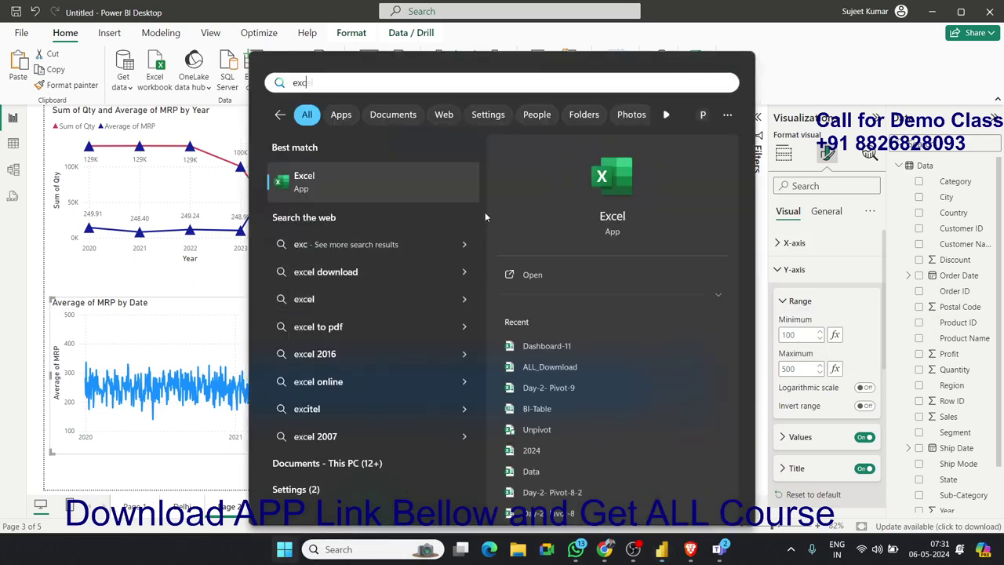
pyautogui.click(614, 192)
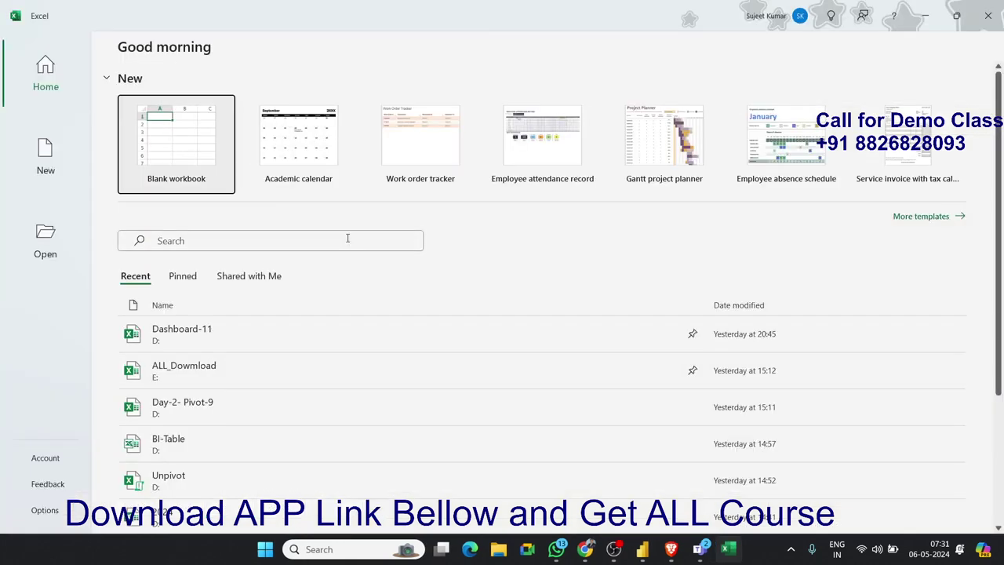
pyautogui.click(121, 115)
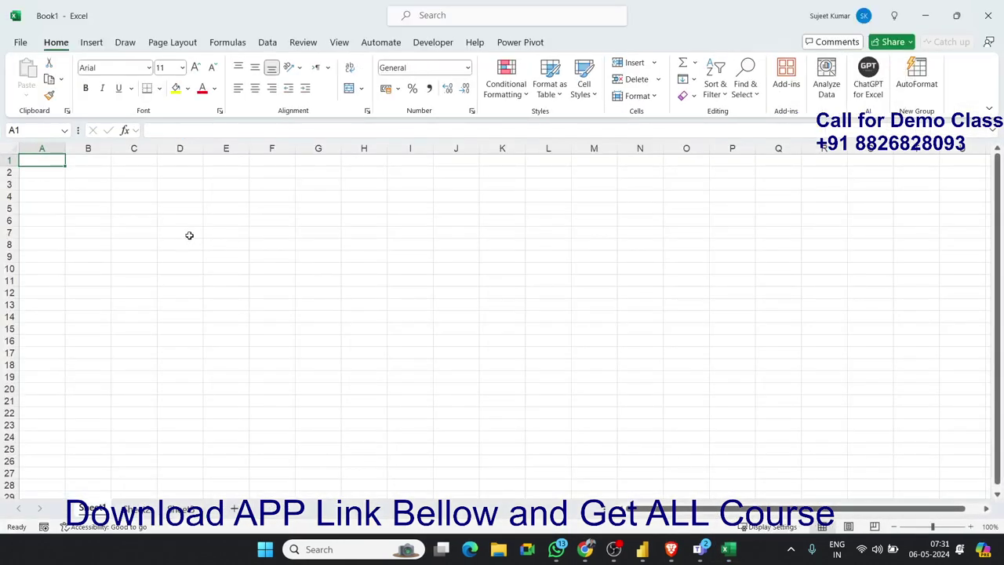
pyautogui.click(186, 230)
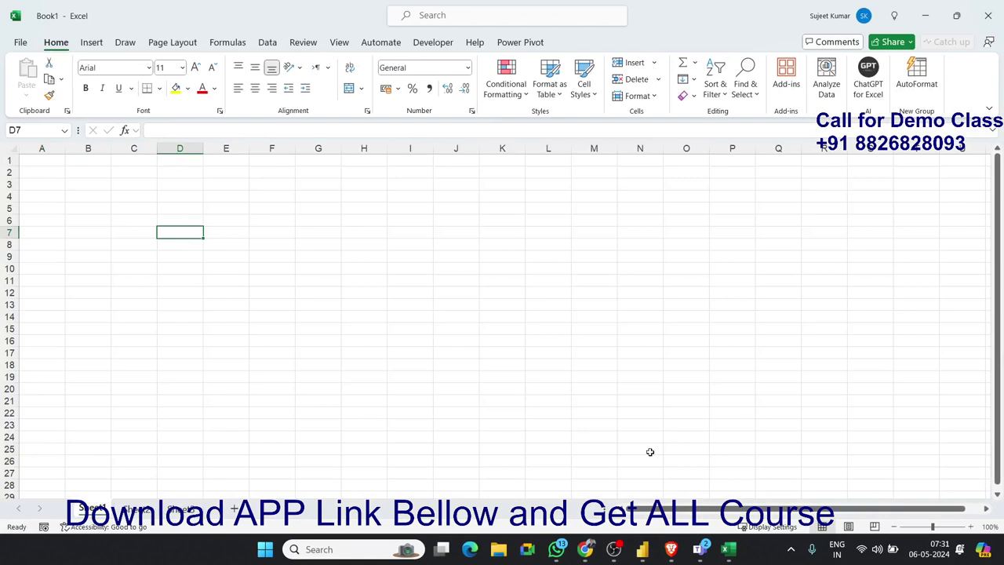
# Launch Paint from Start search.
pyautogui.press('super')
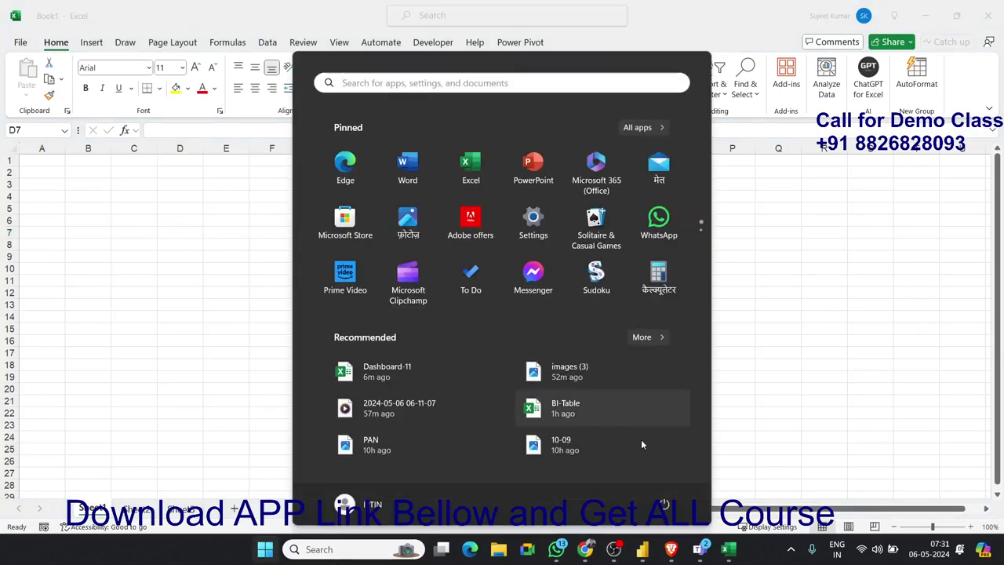
pyautogui.write('pai')
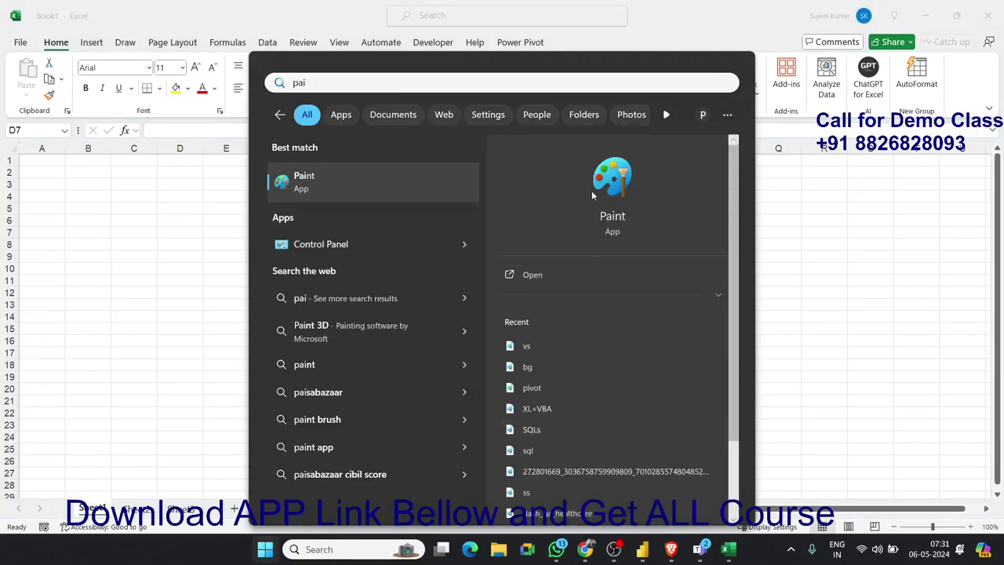
pyautogui.click(592, 191)
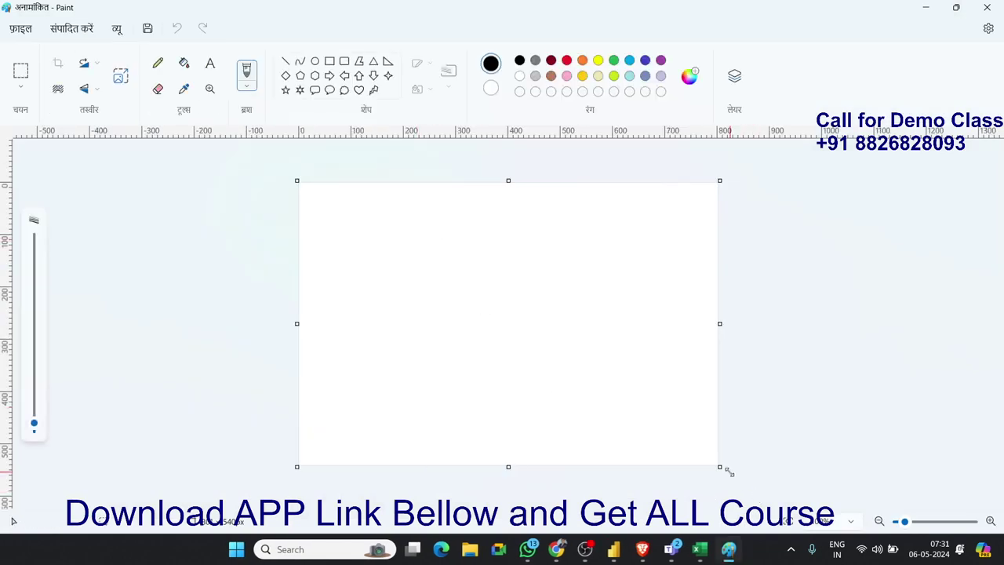
# Widen the Paint canvas and try a freehand pencil stroke, then undo it.
pyautogui.moveTo(720, 466); pyautogui.dragTo(800, 468)
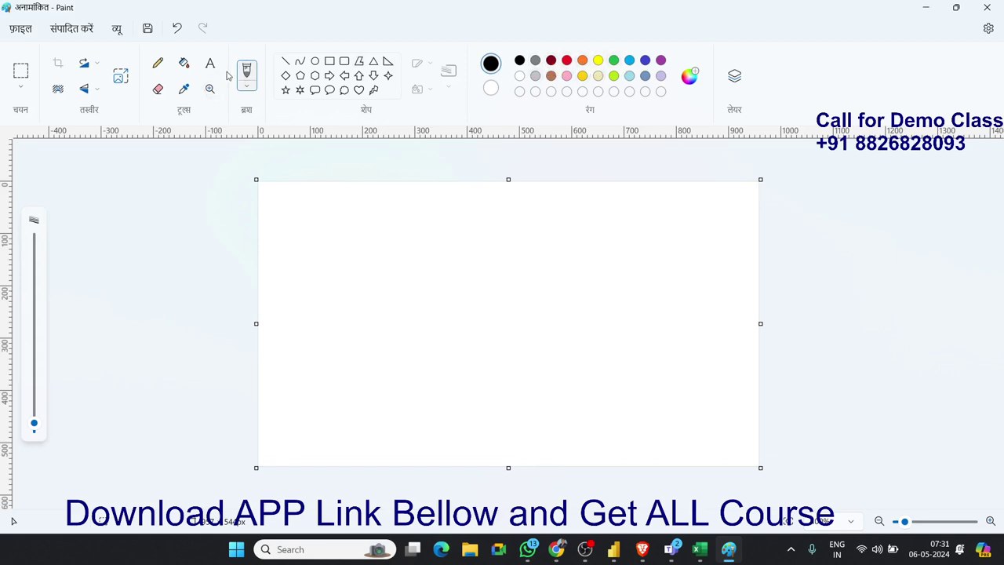
pyautogui.click(158, 65)
pyautogui.moveTo(296, 322); pyautogui.dragTo(522, 313)
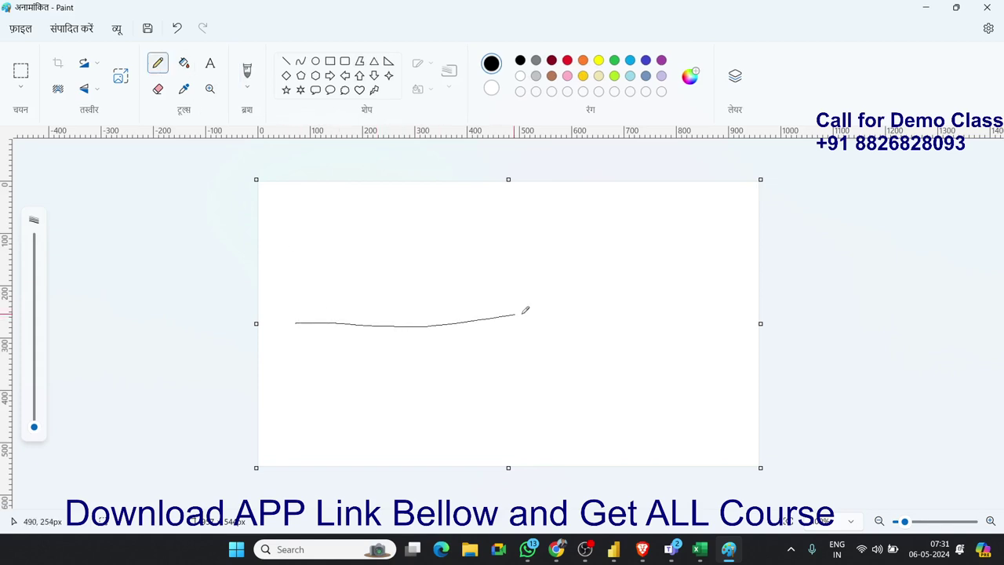
pyautogui.hotkey('ctrl', 'z')
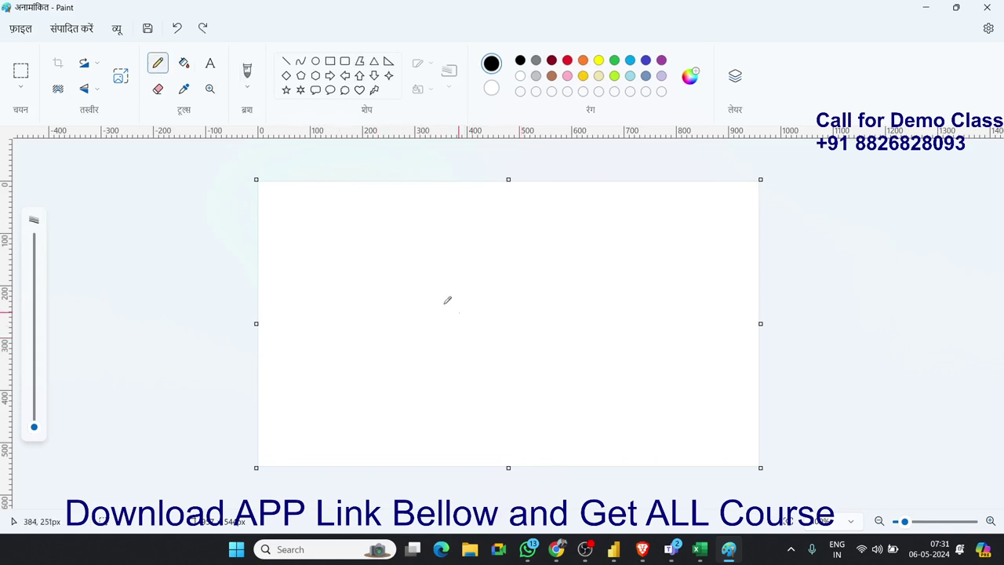
# Draw a horizontal line and a vertical line with the Line shape to form axes.
pyautogui.click(285, 61)
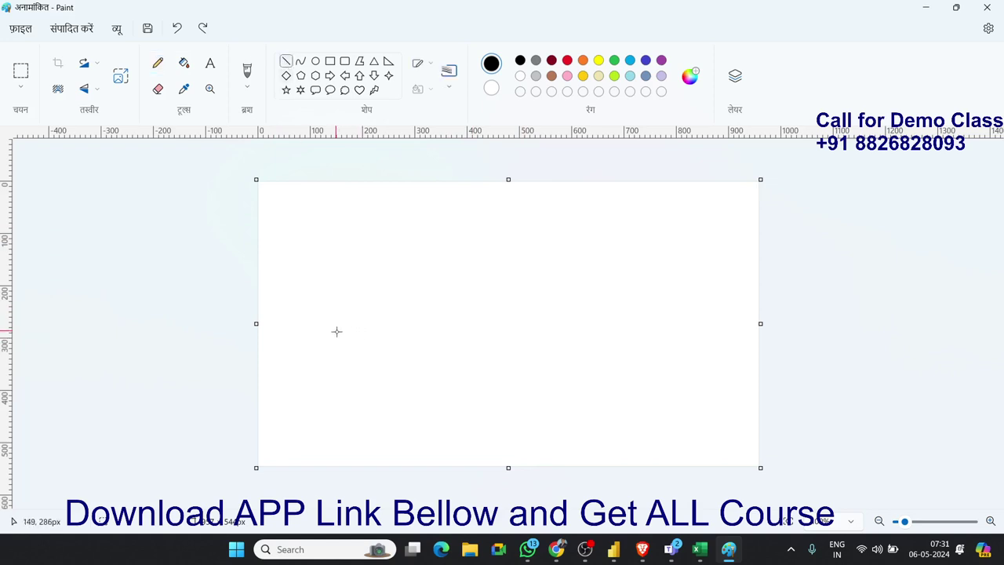
pyautogui.moveTo(336, 331)
pyautogui.mouseDown()
pyautogui.moveTo(482, 340)
pyautogui.moveTo(726, 323)
pyautogui.mouseUp()
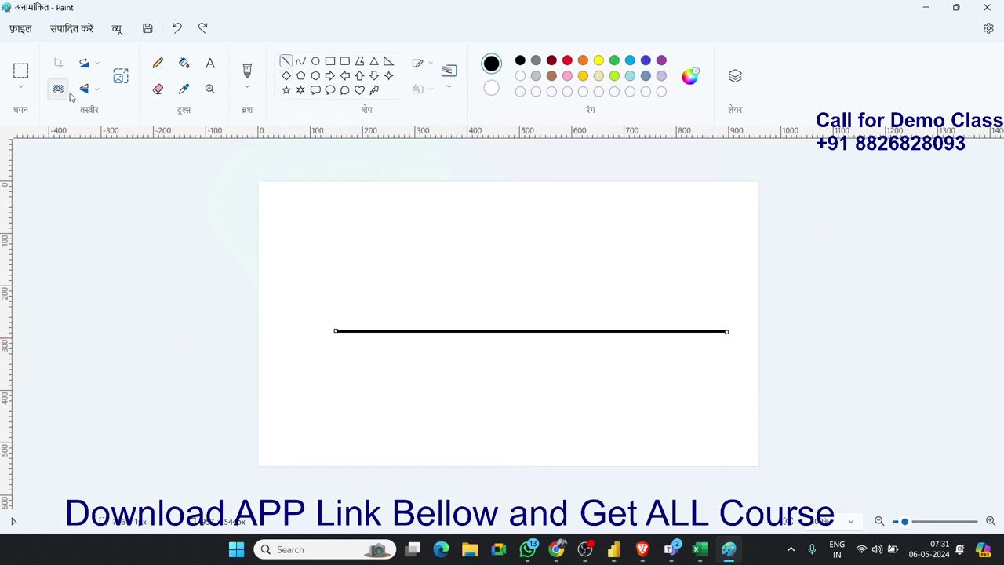
pyautogui.click(287, 62)
pyautogui.moveTo(332, 192); pyautogui.dragTo(317, 437)
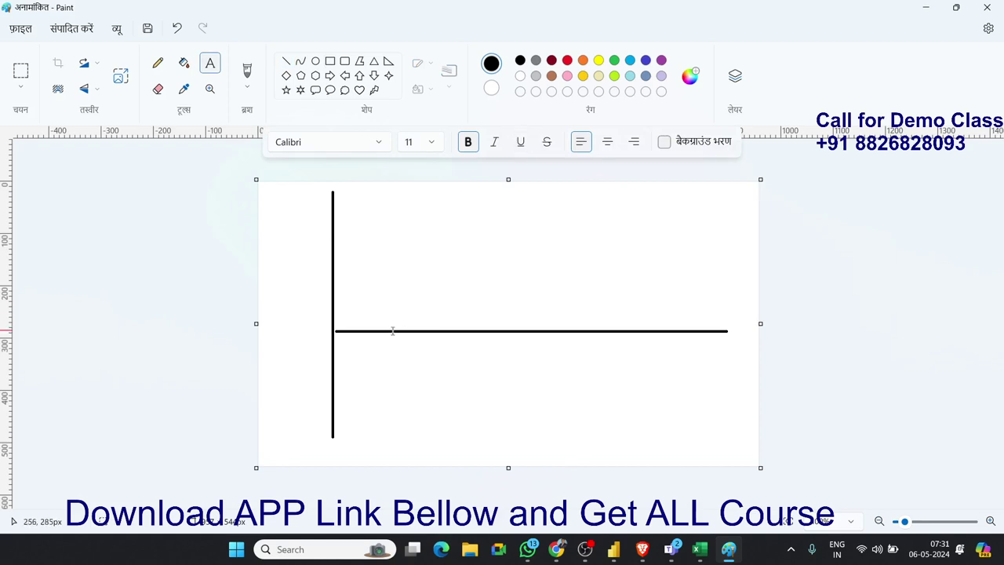
# Add JAN and Feb text labels beneath the horizontal axis line.
pyautogui.click(362, 339)
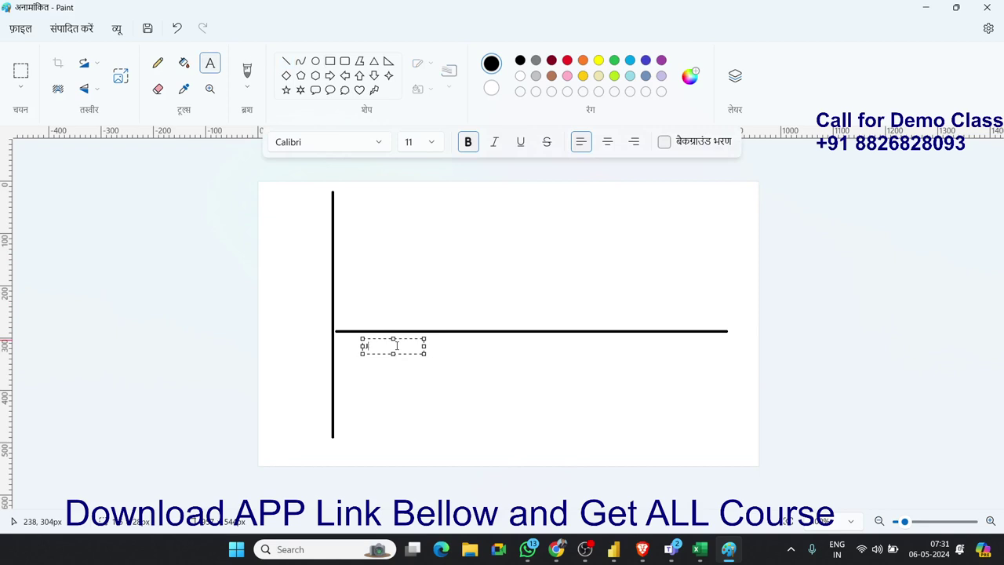
pyautogui.write('JAN')
pyautogui.click(448, 346)
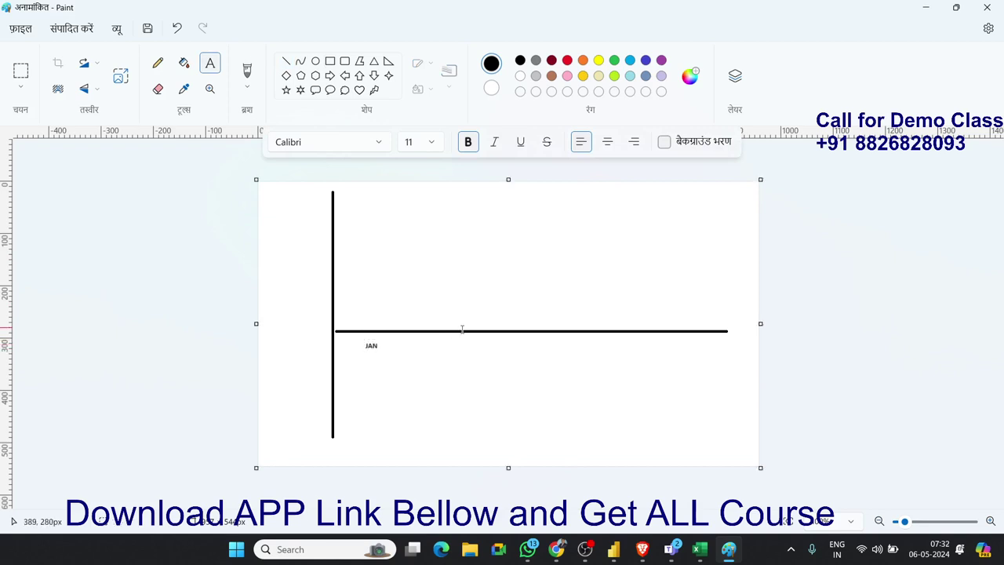
pyautogui.click(431, 347)
pyautogui.write('Feb')
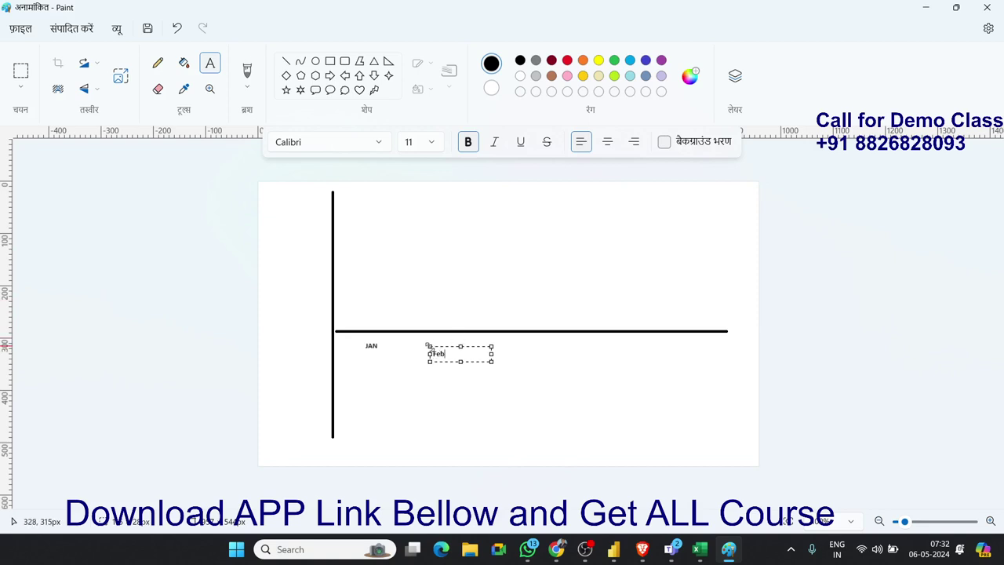
pyautogui.moveTo(443, 347); pyautogui.dragTo(443, 341)
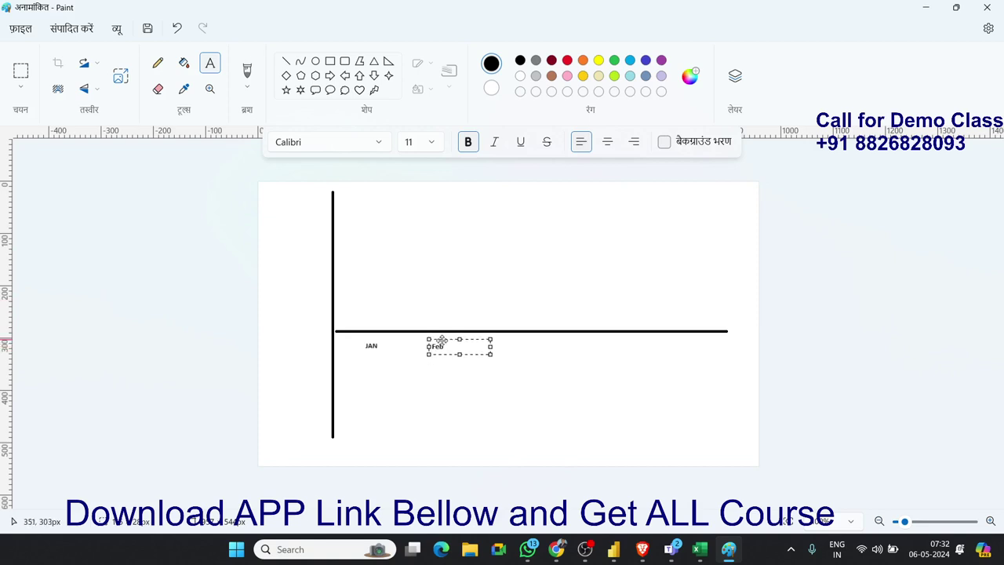
pyautogui.click(426, 369)
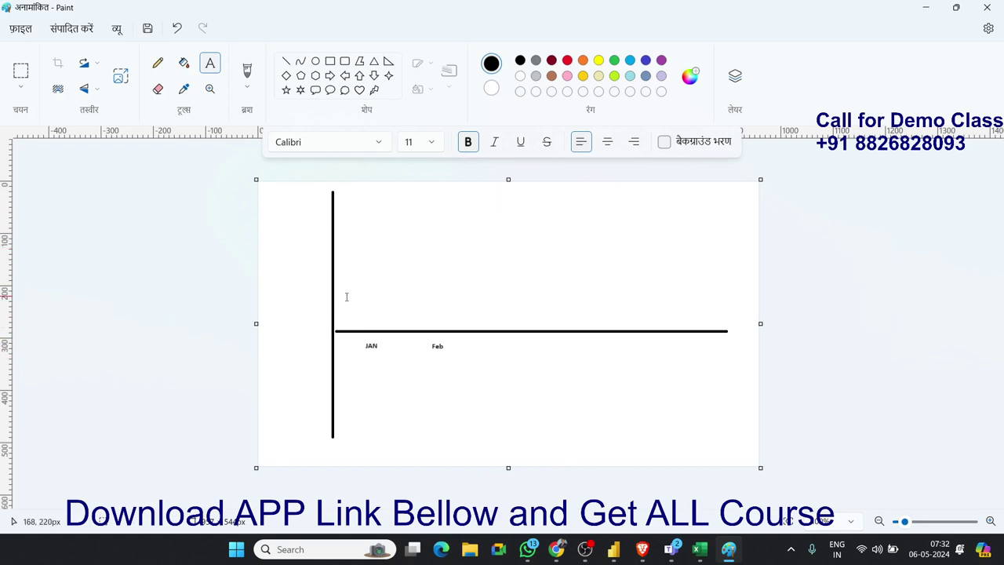
# Switch back to the Power BI Desktop report window.
pyautogui.hotkey('alt', 'Tab')
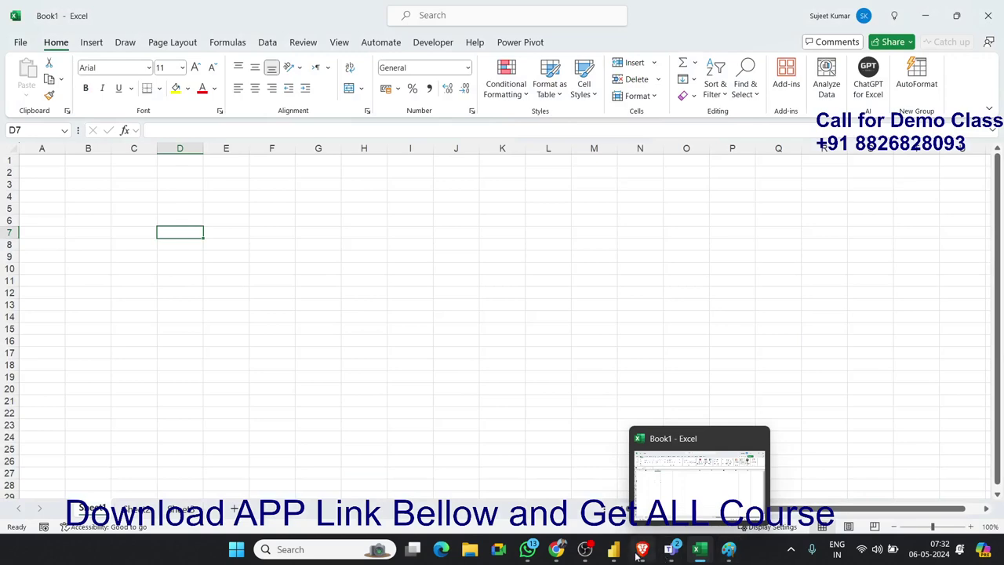
pyautogui.moveTo(614, 549)
pyautogui.click(600, 509)
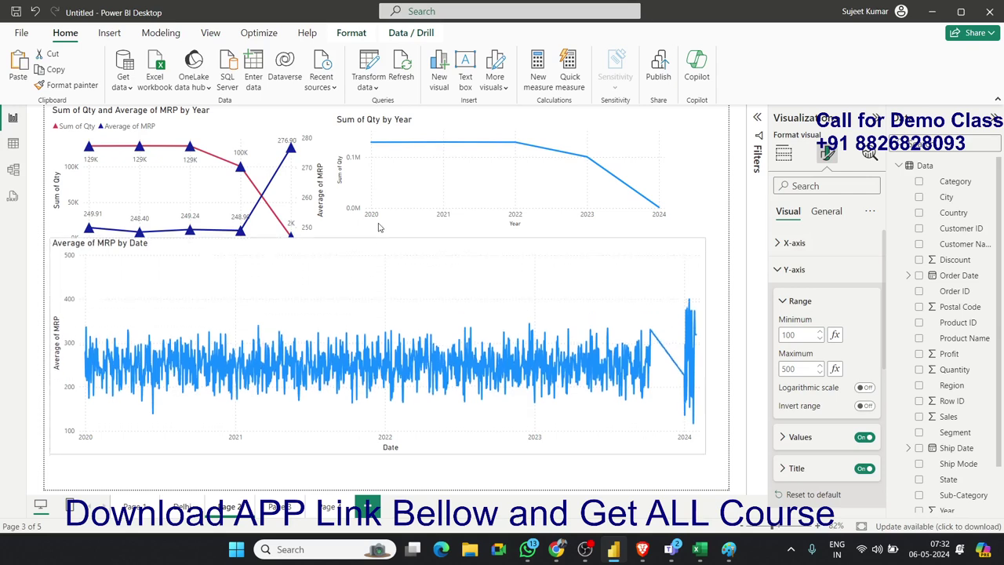
# Stretch the Average of MRP chart upward over the top charts, adjusting its height and position.
pyautogui.moveTo(376, 296); pyautogui.dragTo(379, 125)
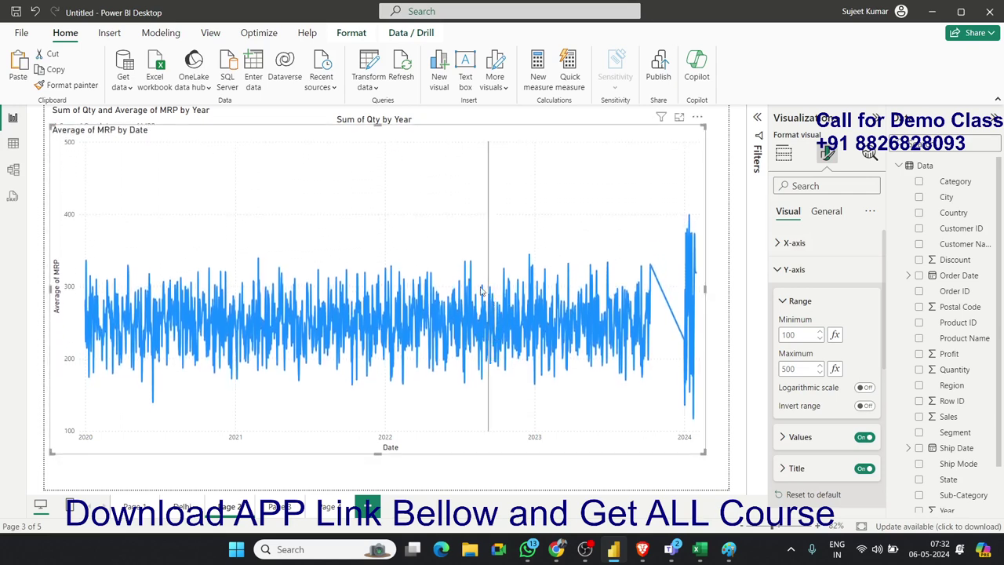
pyautogui.moveTo(467, 267)
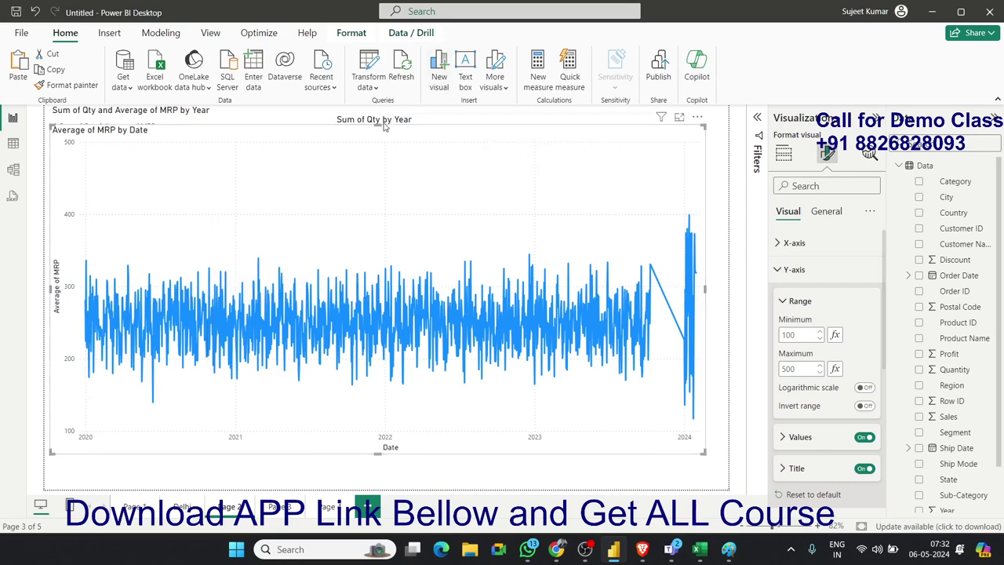
pyautogui.moveTo(376, 128); pyautogui.dragTo(357, 376)
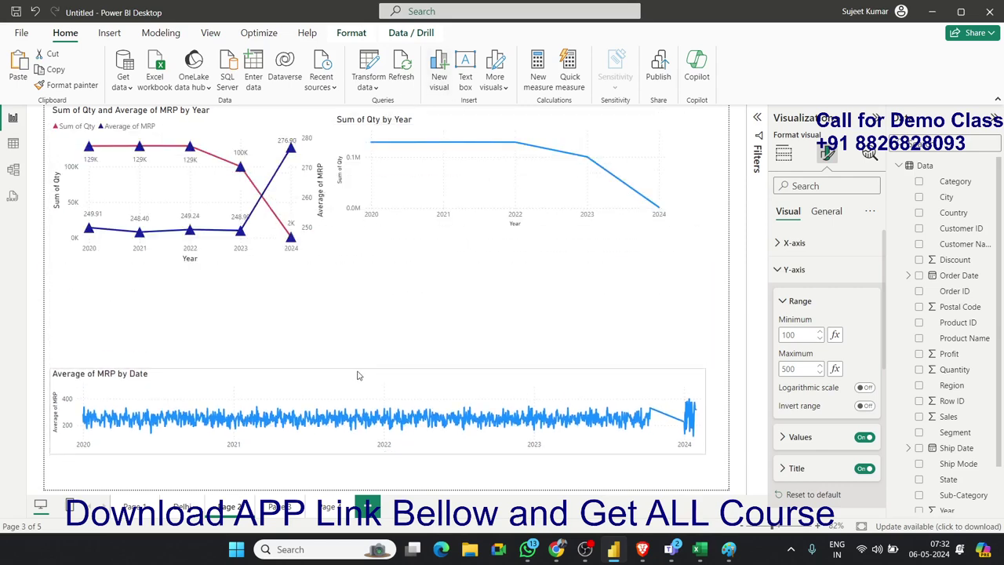
pyautogui.moveTo(357, 375); pyautogui.dragTo(353, 100)
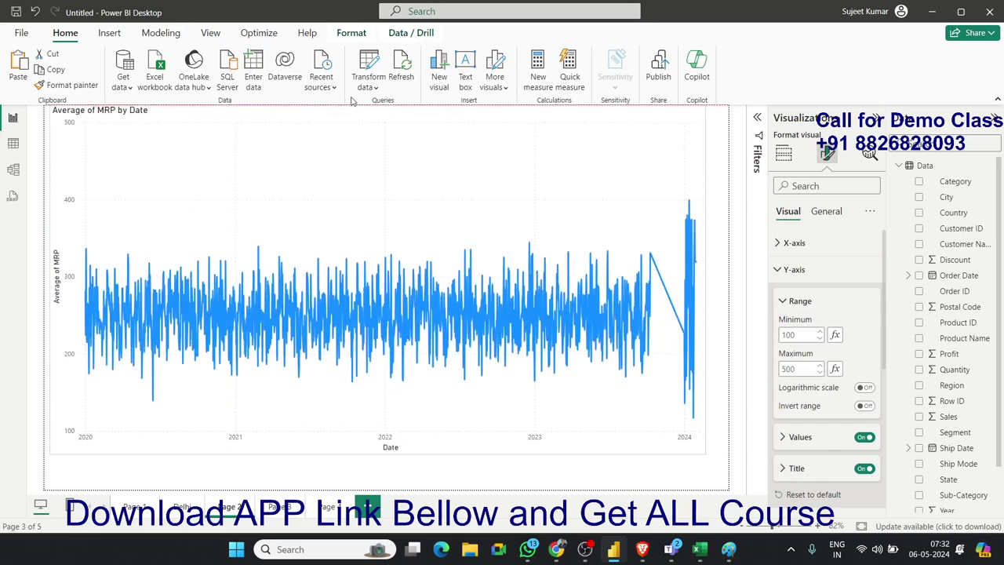
pyautogui.moveTo(353, 99)
pyautogui.mouseDown()
pyautogui.moveTo(347, 350)
pyautogui.moveTo(357, 121)
pyautogui.moveTo(355, 194)
pyautogui.mouseUp()
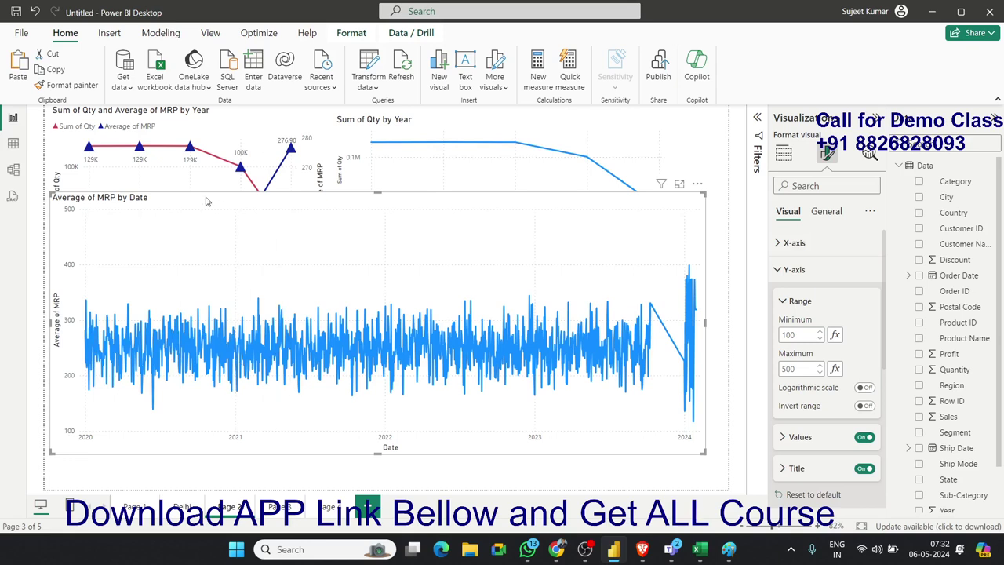
pyautogui.moveTo(206, 197); pyautogui.dragTo(201, 232)
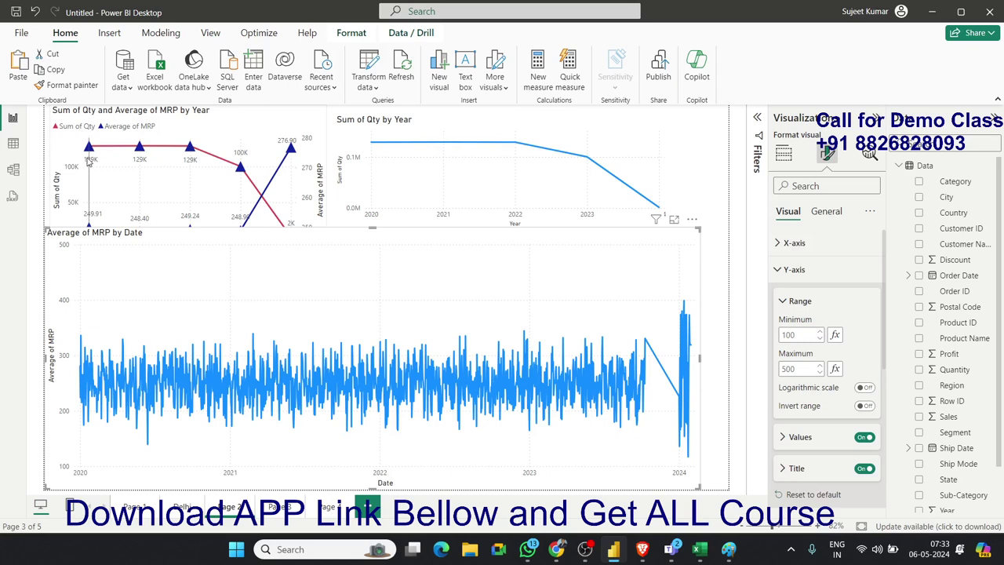
pyautogui.moveTo(157, 161)
# Shorten the MRP chart, nudge its Y-axis minimum to 101 and back to 100, then go to Page 5.
pyautogui.moveTo(372, 226)
pyautogui.mouseDown()
pyautogui.moveTo(365, 275)
pyautogui.moveTo(369, 107)
pyautogui.mouseUp()
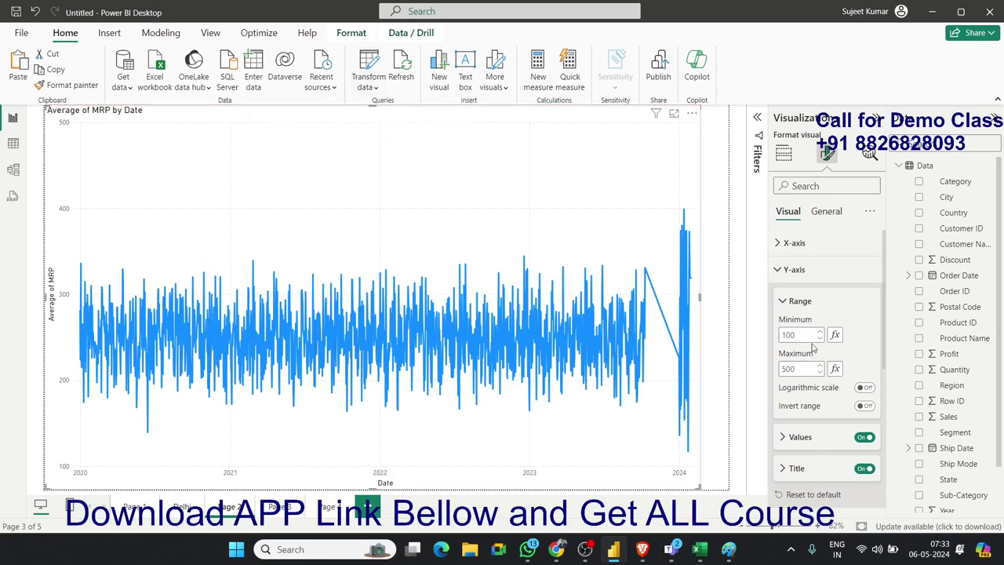
pyautogui.doubleClick(807, 335)
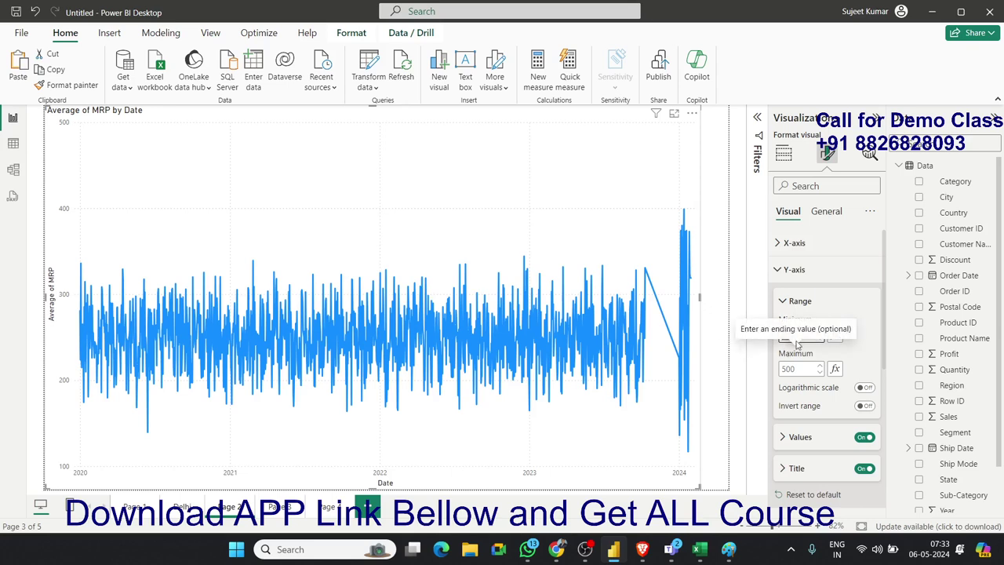
pyautogui.click(821, 334)
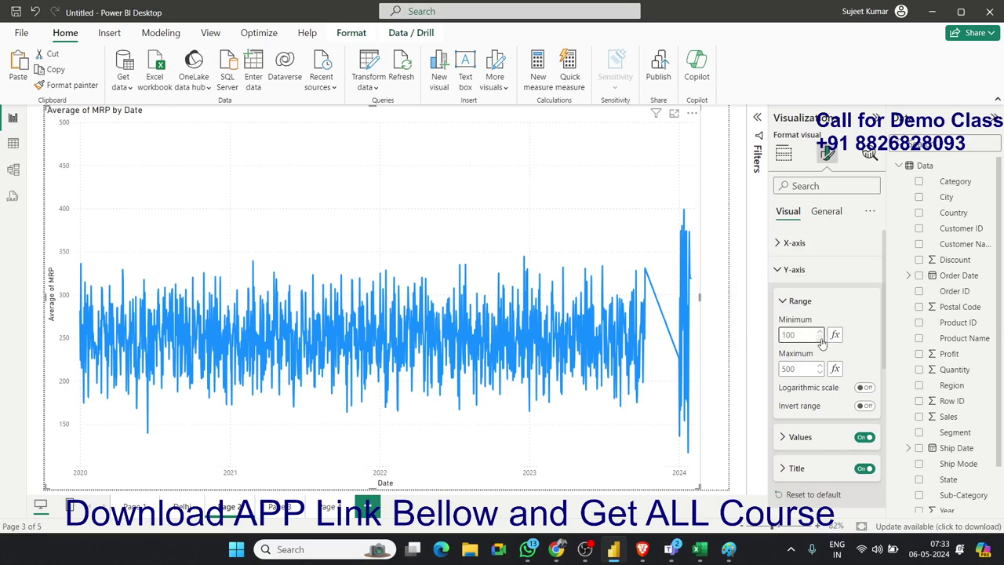
pyautogui.click(821, 340)
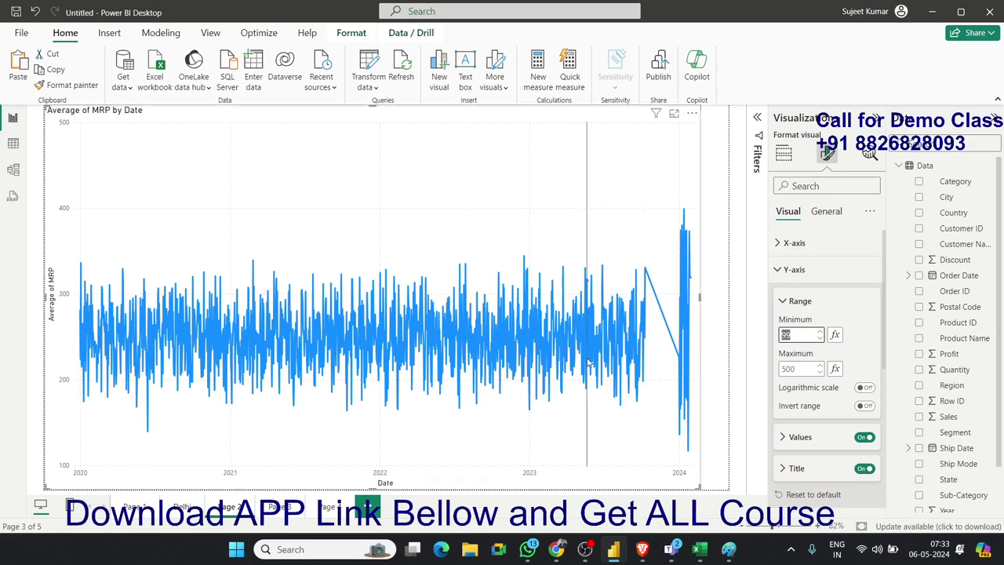
pyautogui.moveTo(589, 362)
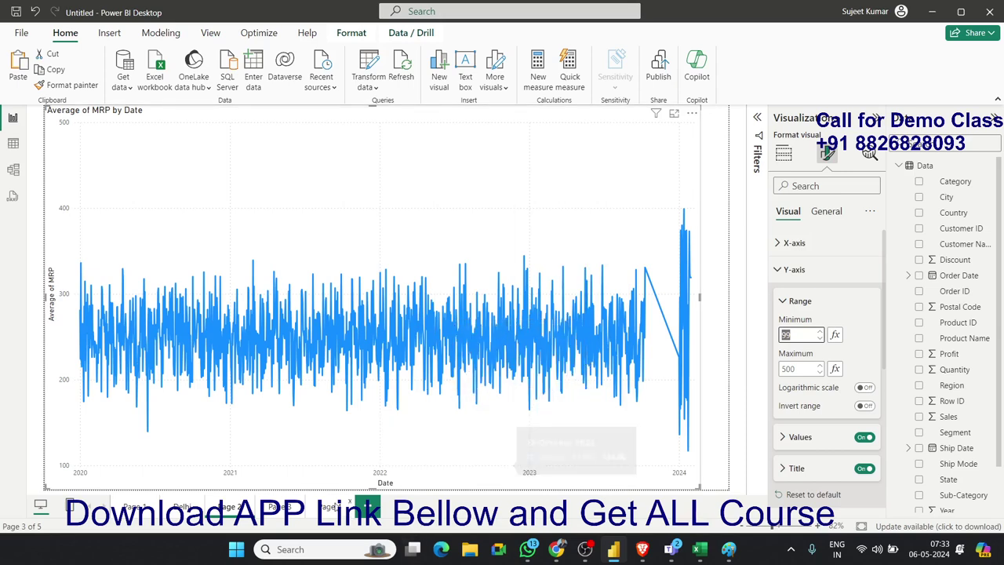
pyautogui.click(328, 510)
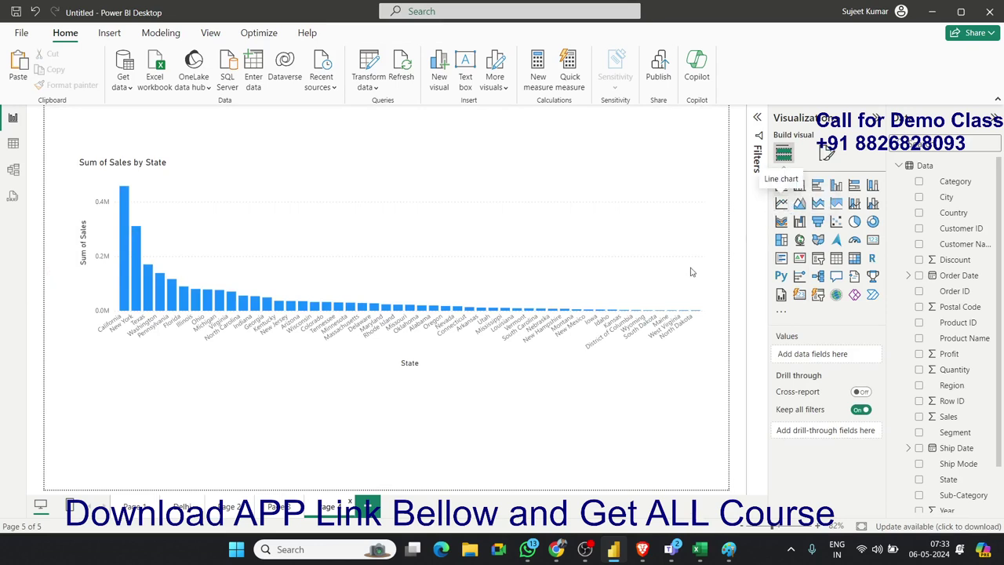
pyautogui.click(650, 358)
pyautogui.click(781, 203)
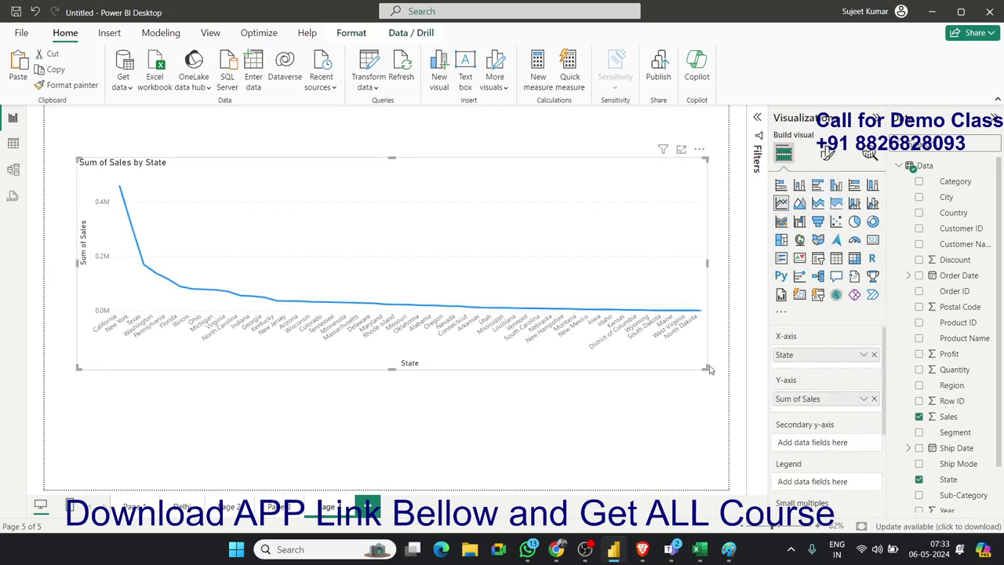
pyautogui.click(874, 399)
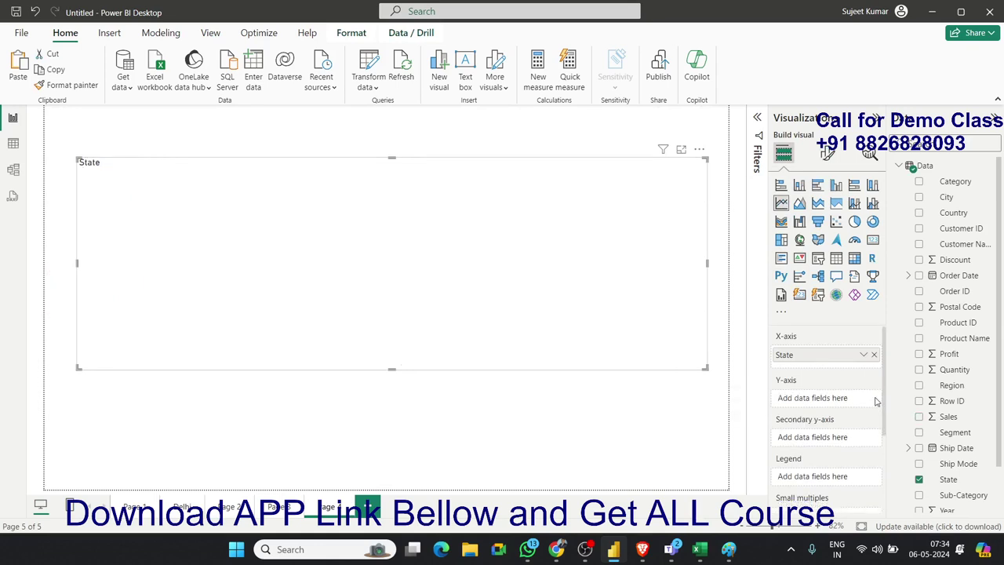
pyautogui.click(874, 354)
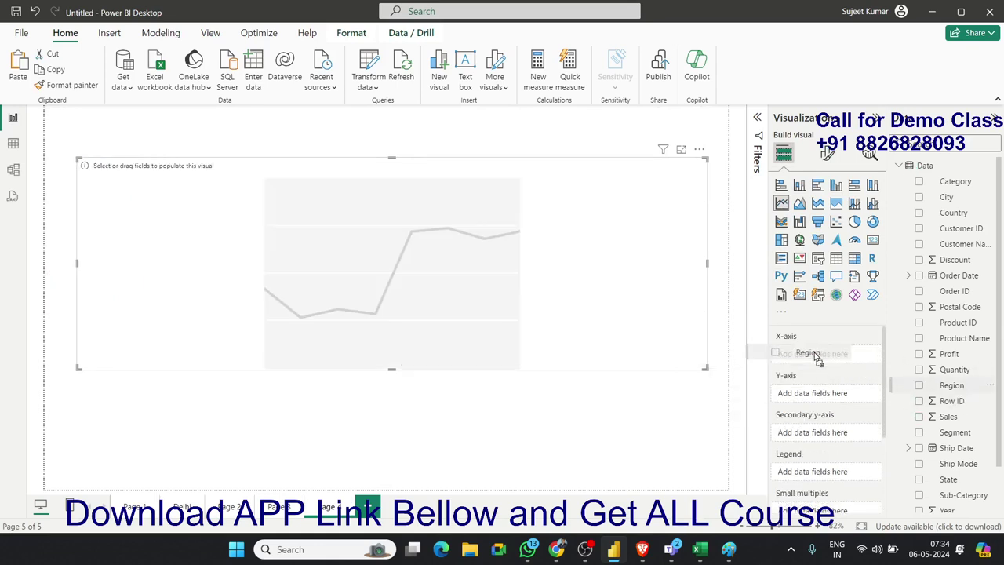
pyautogui.moveTo(957, 389); pyautogui.dragTo(814, 354)
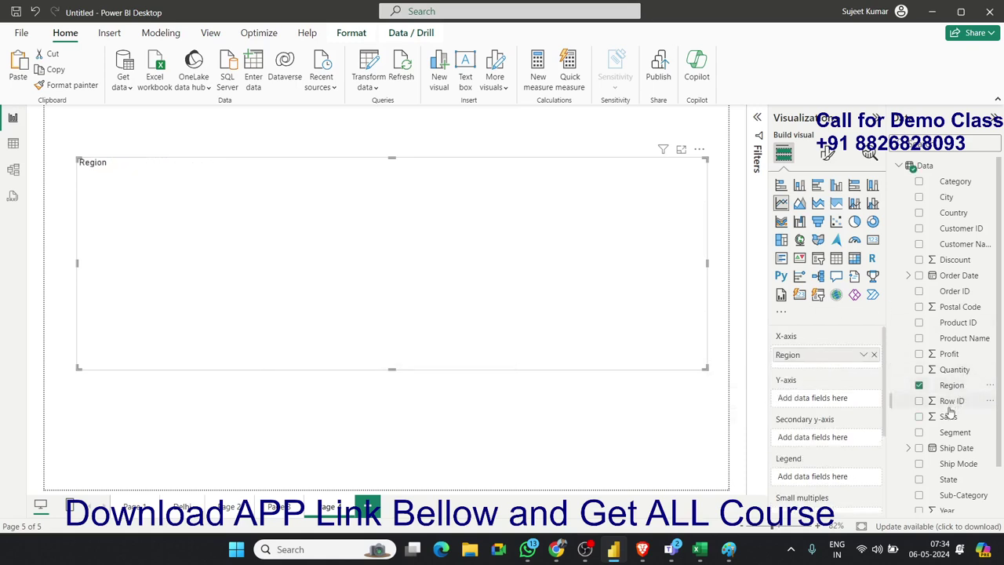
pyautogui.click(876, 356)
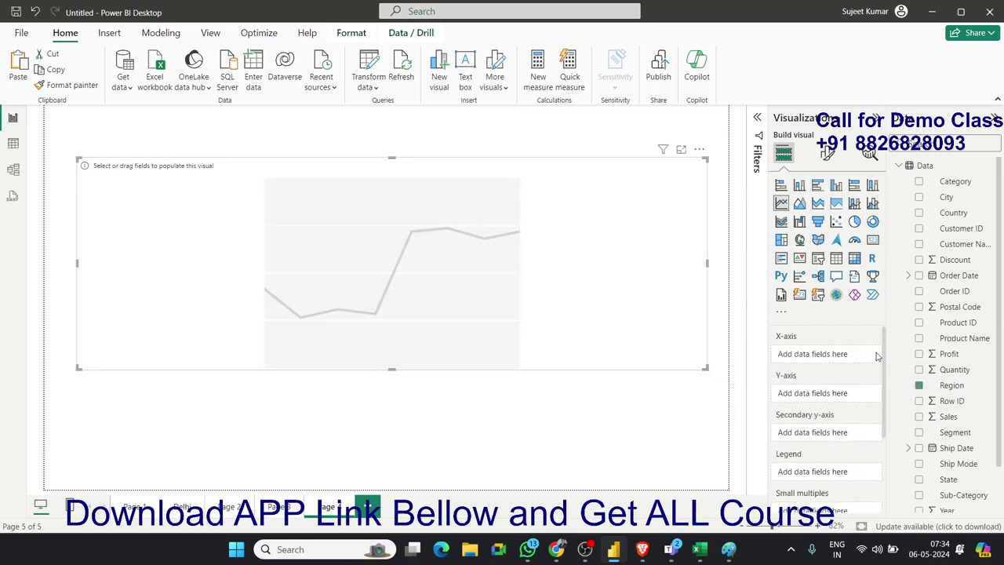
pyautogui.moveTo(948, 416); pyautogui.dragTo(831, 396)
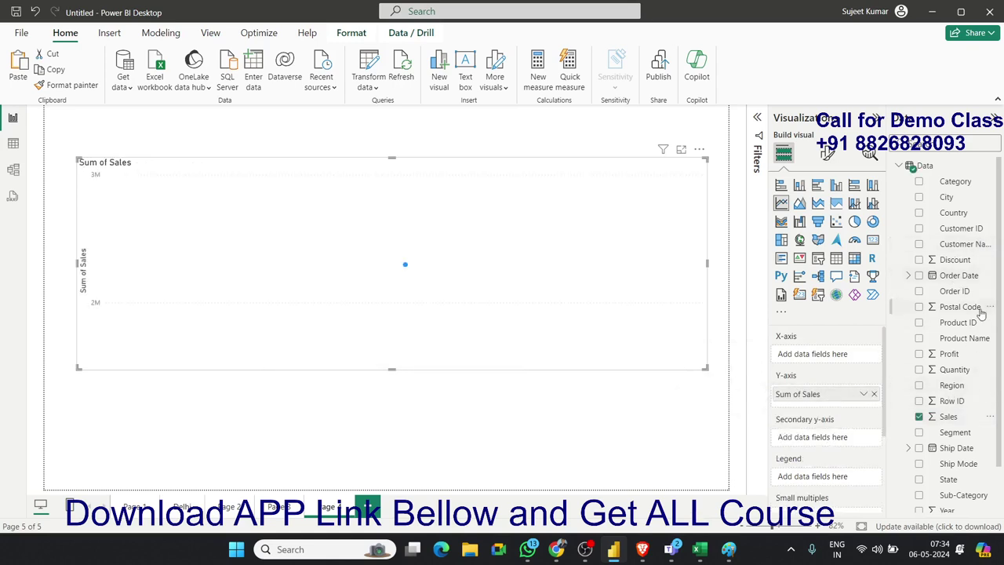
pyautogui.moveTo(952, 385); pyautogui.dragTo(814, 357)
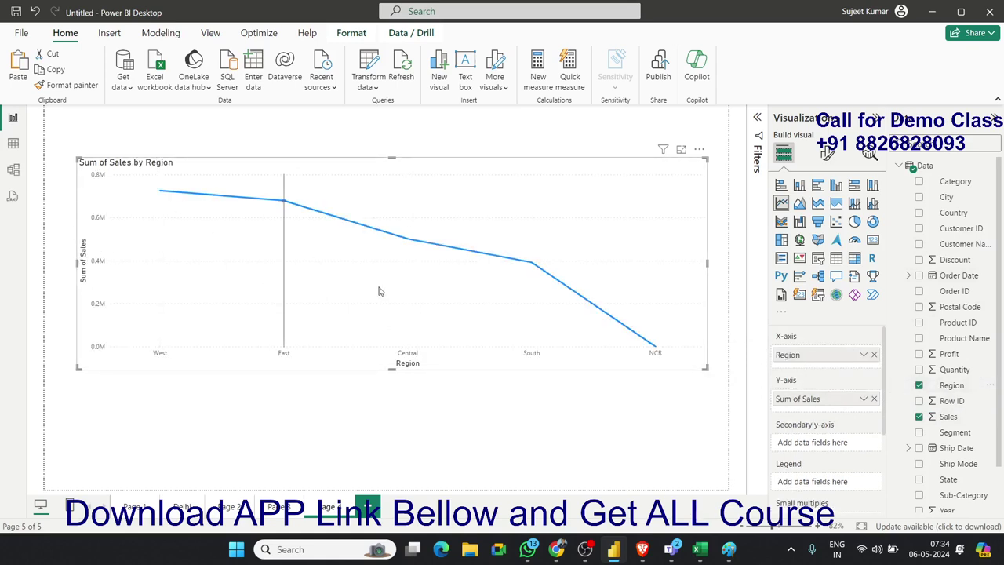
pyautogui.moveTo(468, 317)
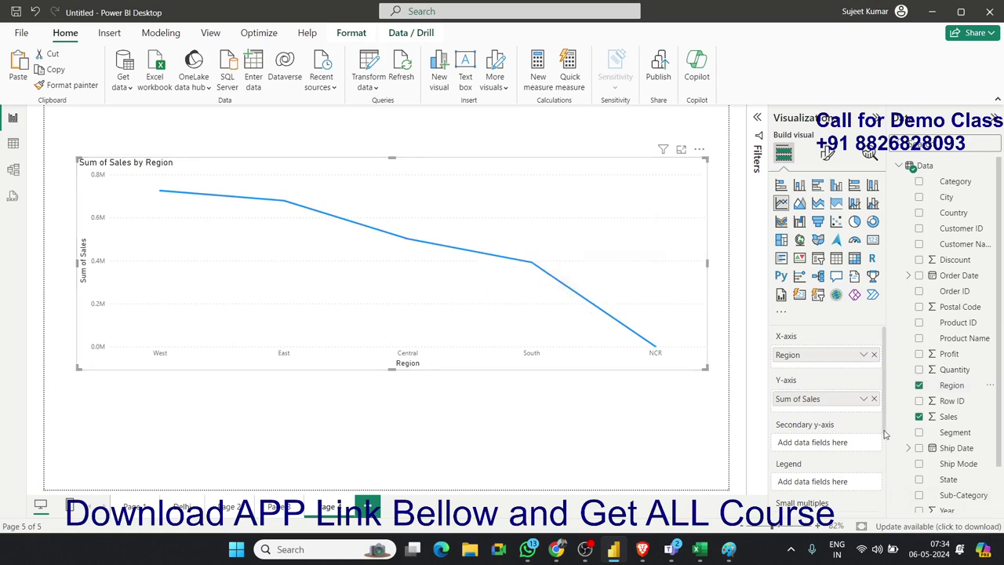
pyautogui.scroll(-2, 885, 434)
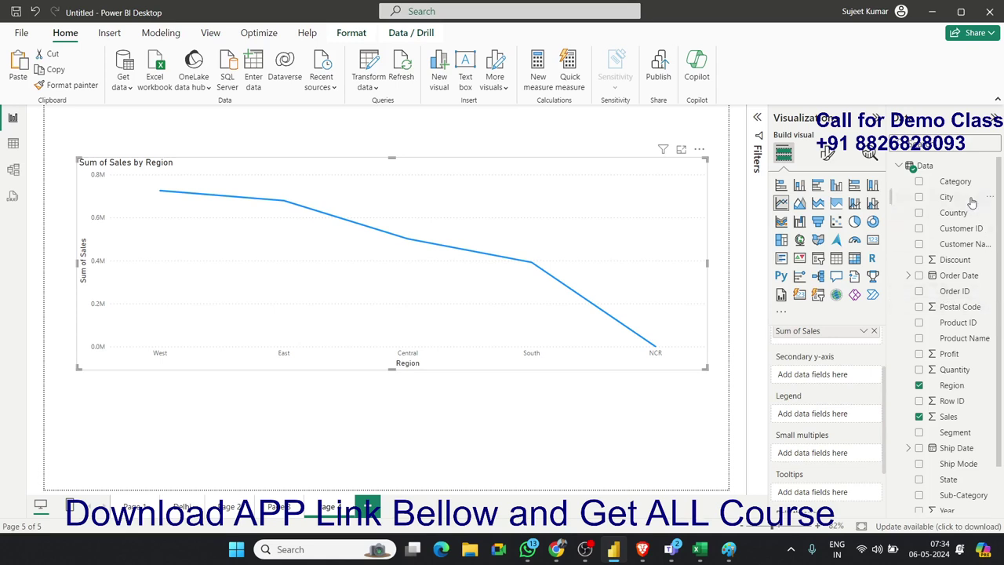
# Add Category to the Legend so Furniture, Office Supplies and Technology get separate lines.
pyautogui.moveTo(969, 186); pyautogui.dragTo(847, 416)
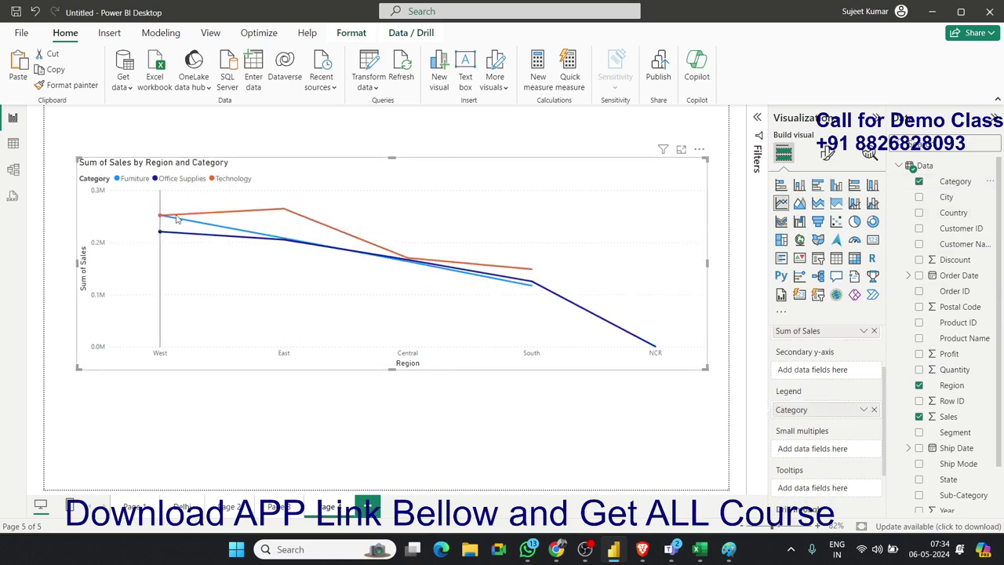
pyautogui.moveTo(635, 329)
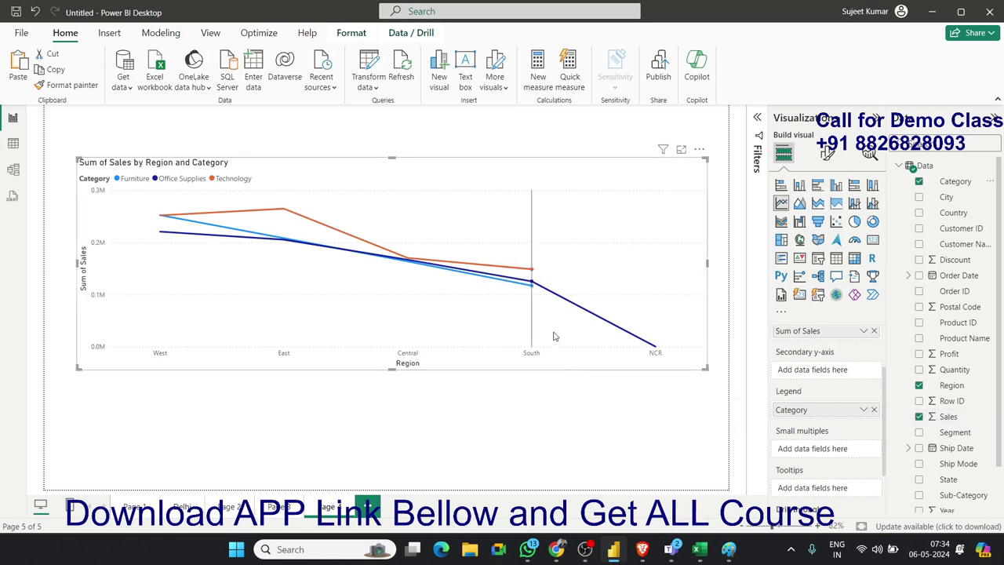
pyautogui.moveTo(554, 336)
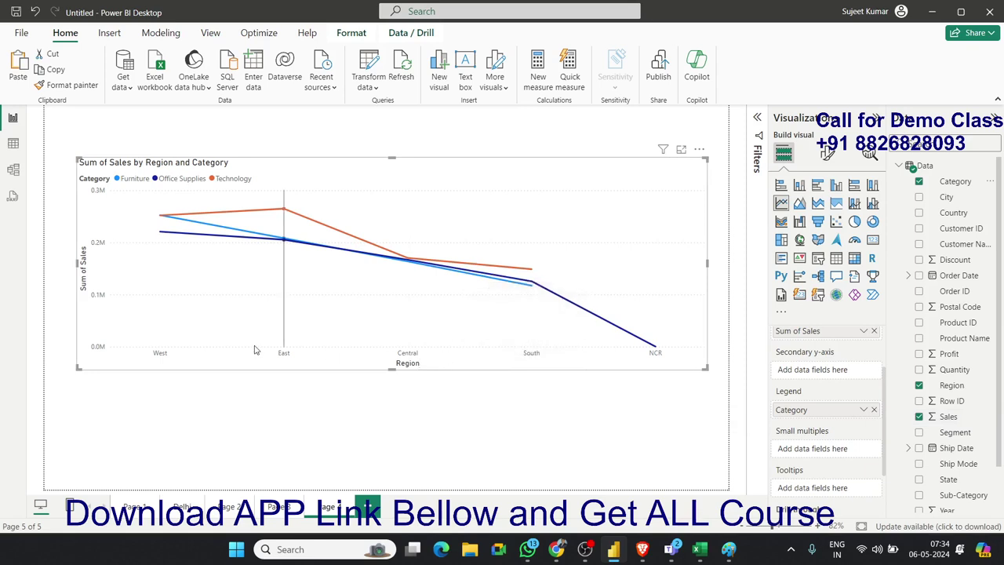
pyautogui.moveTo(154, 346)
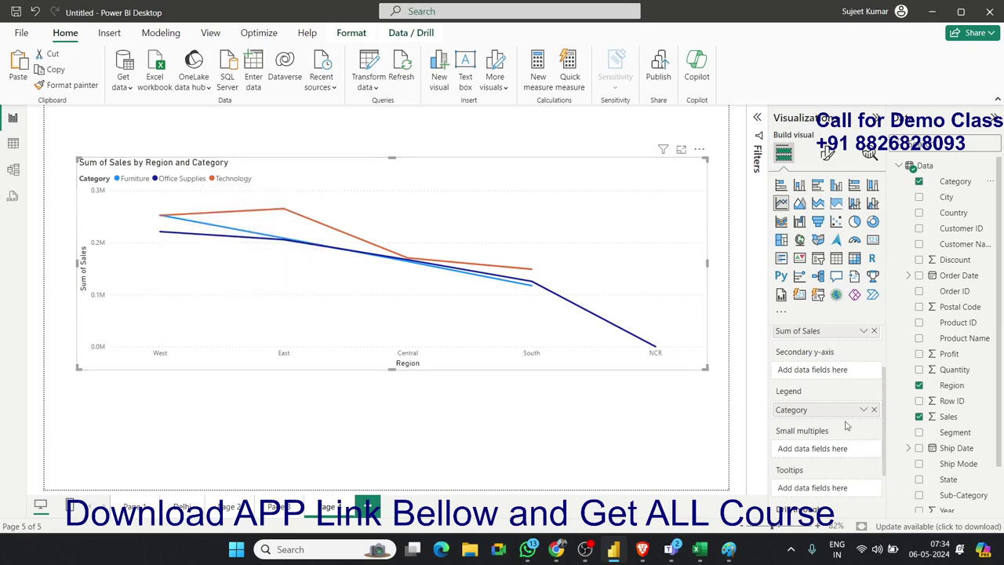
# Remove Category from the Legend, try Sub-Category there, then remove it too.
pyautogui.click(874, 410)
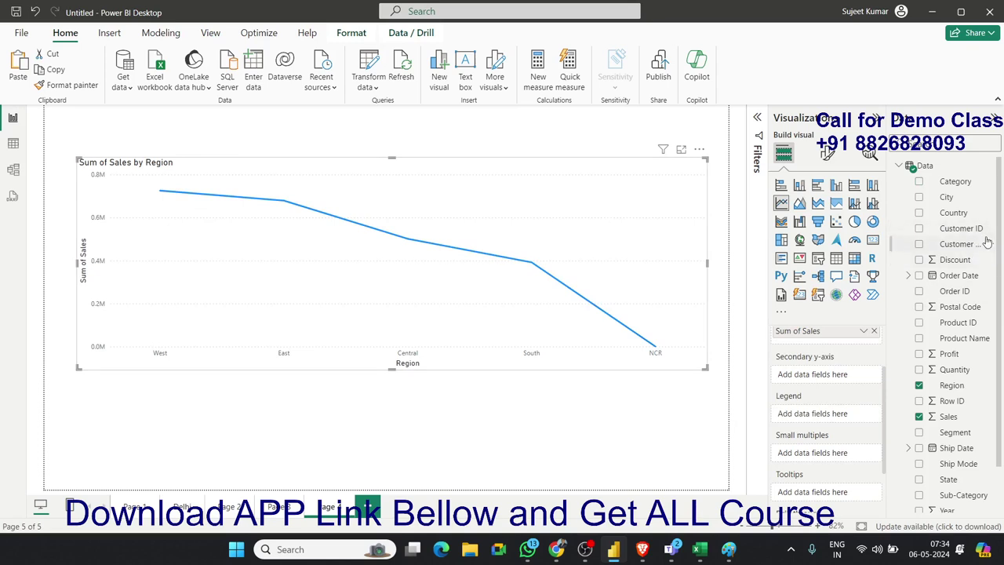
pyautogui.scroll(-2, 985, 353)
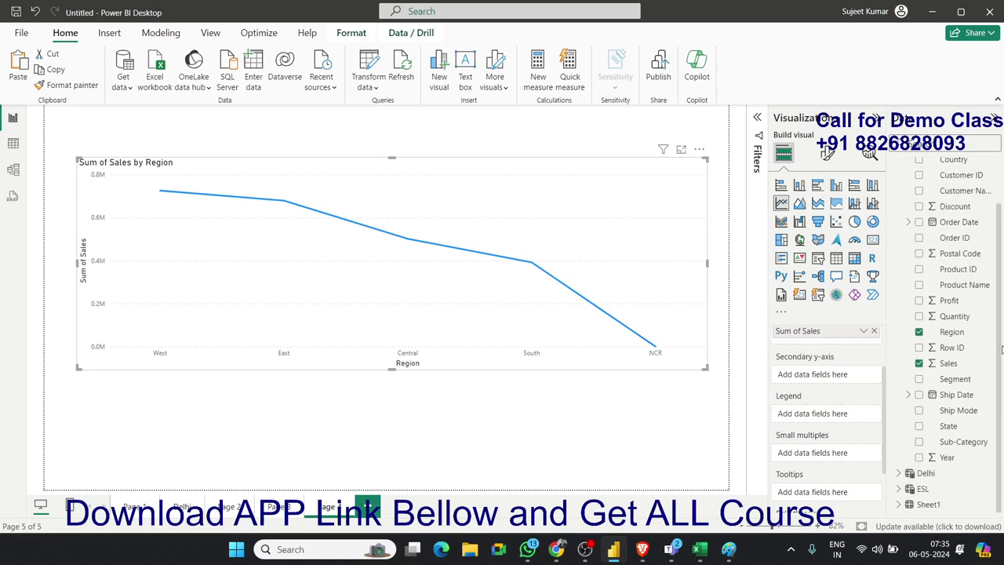
pyautogui.moveTo(973, 444); pyautogui.dragTo(846, 422)
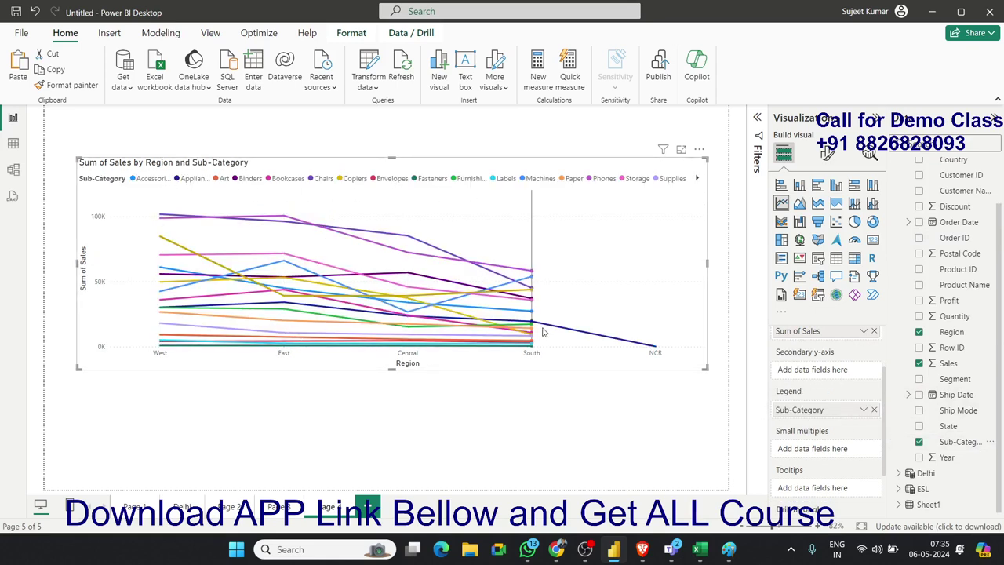
pyautogui.click(875, 410)
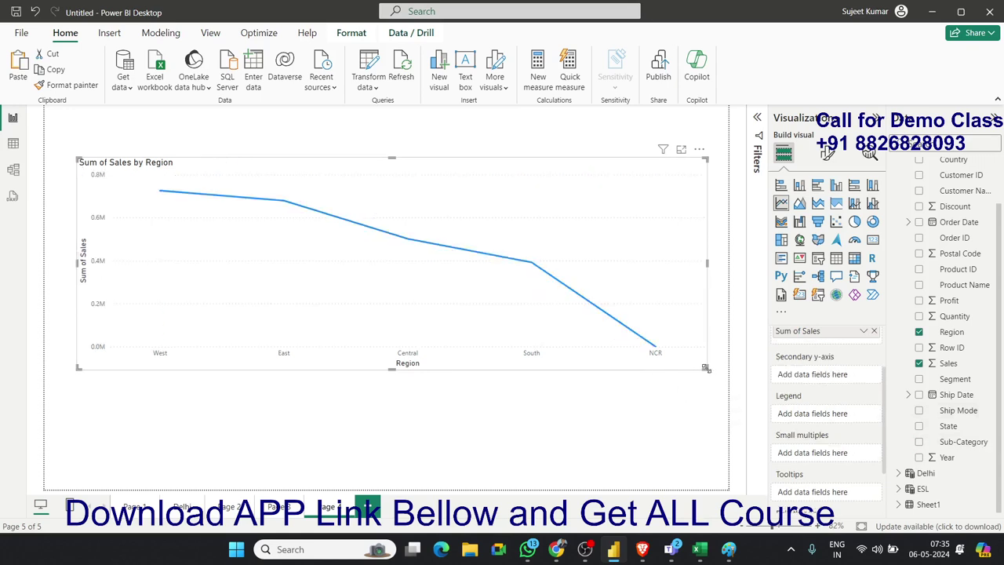
# Drag the line chart's corner down to make the visual taller.
pyautogui.moveTo(705, 368); pyautogui.dragTo(718, 475)
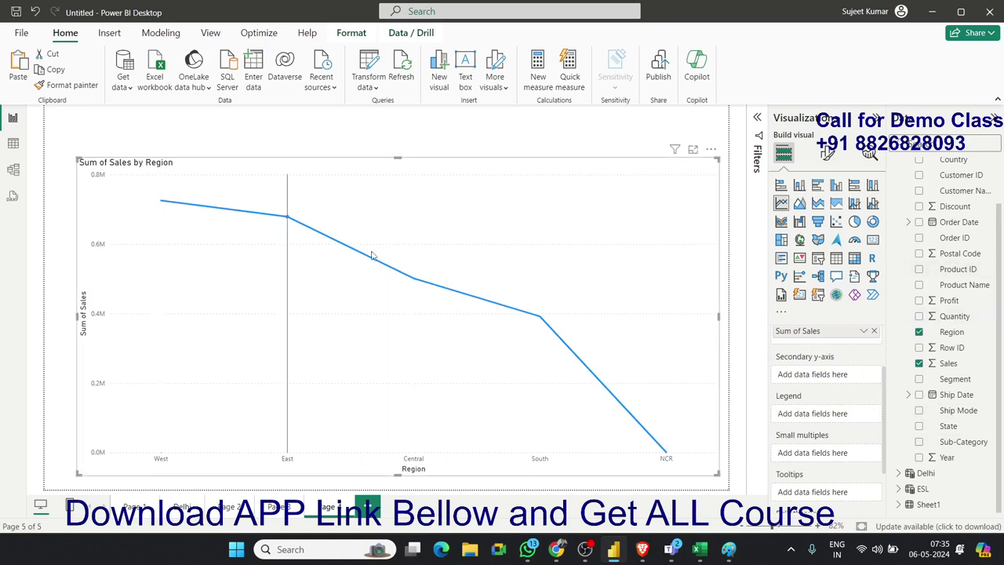
pyautogui.moveTo(487, 257)
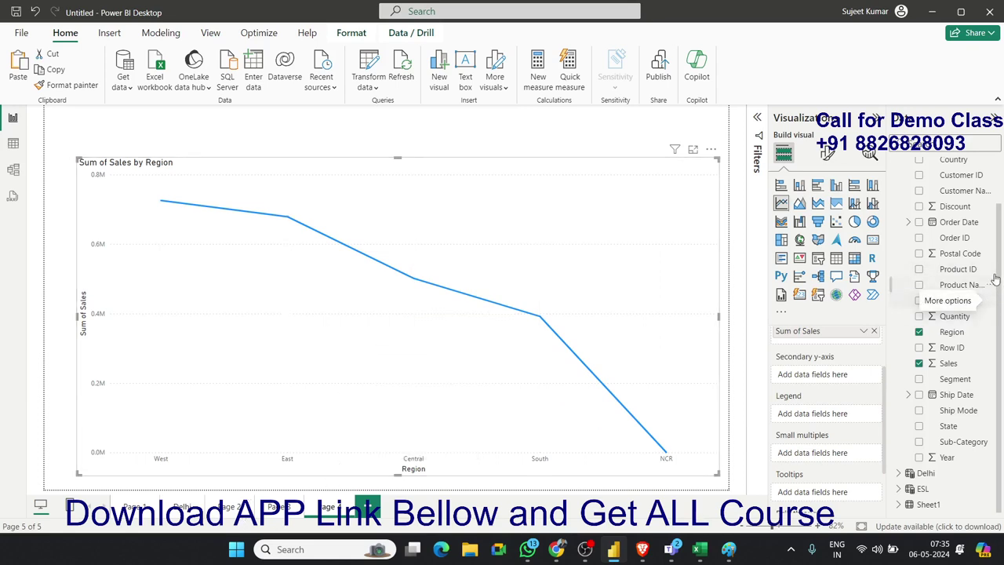
pyautogui.scroll(2, 1000, 227)
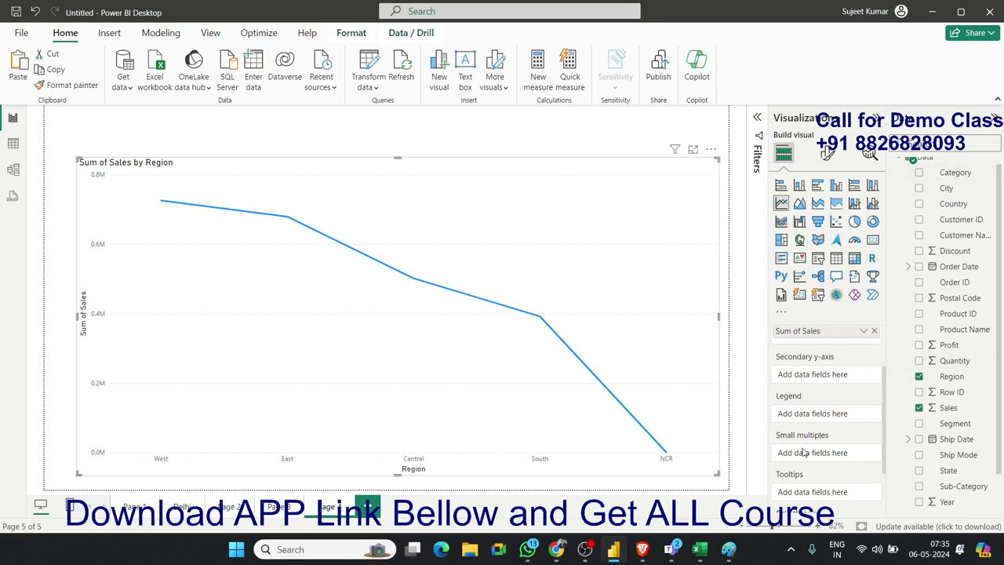
pyautogui.moveTo(970, 174)
pyautogui.mouseDown()
pyautogui.moveTo(845, 404)
pyautogui.moveTo(840, 456)
pyautogui.mouseUp()
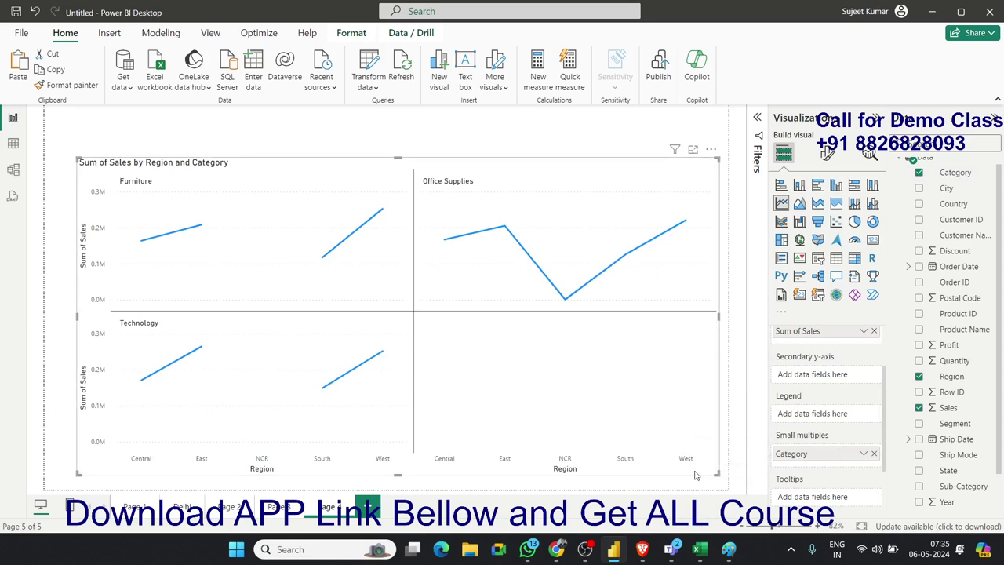
pyautogui.click(874, 455)
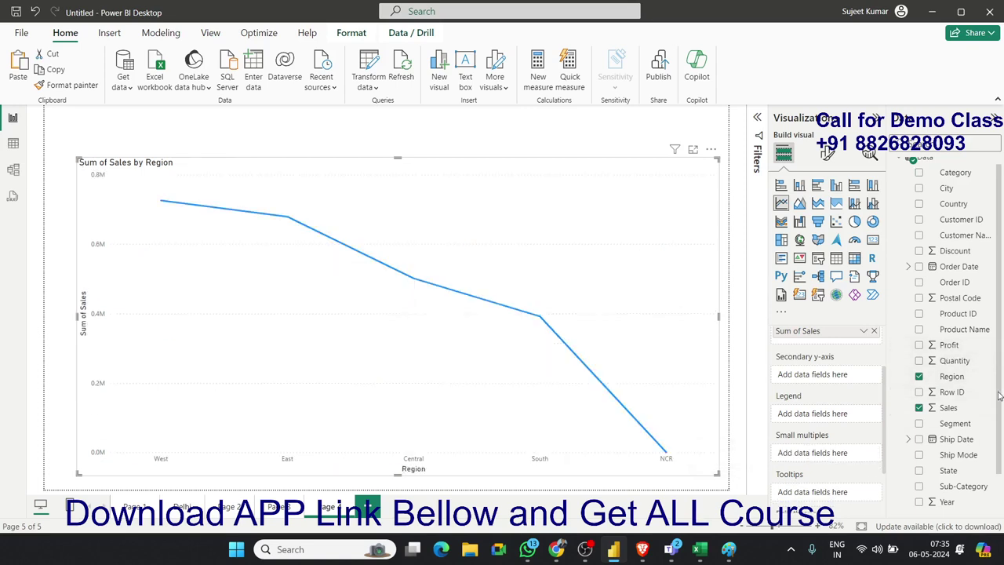
pyautogui.scroll(-2, 995, 416)
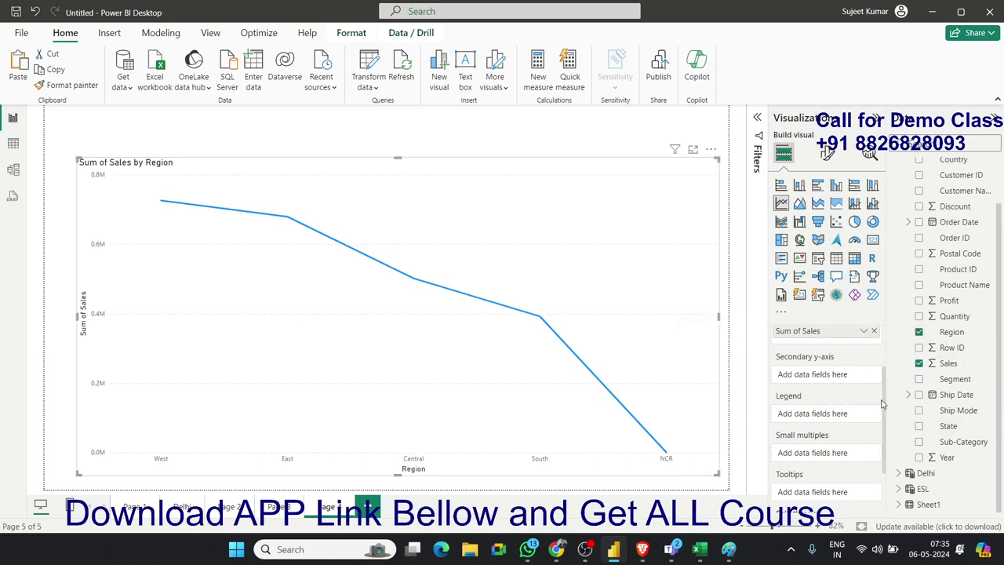
pyautogui.scroll(2, 882, 404)
# Swap Region off the X-axis for Sub-Category and put Region in Small multiples.
pyautogui.moveTo(821, 354)
pyautogui.mouseDown()
pyautogui.moveTo(826, 479)
pyautogui.moveTo(832, 473)
pyautogui.mouseUp()
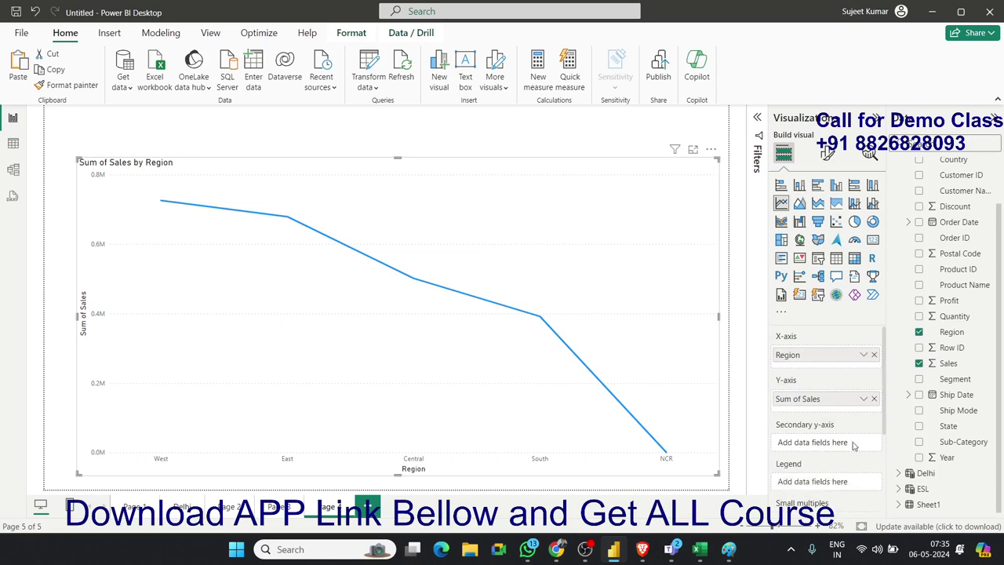
pyautogui.click(874, 355)
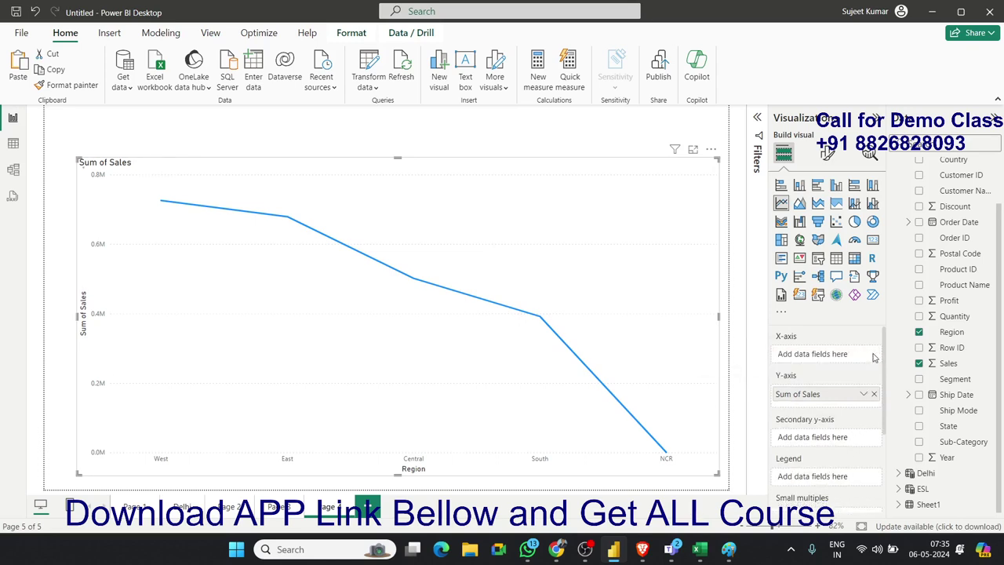
pyautogui.moveTo(963, 441); pyautogui.dragTo(844, 358)
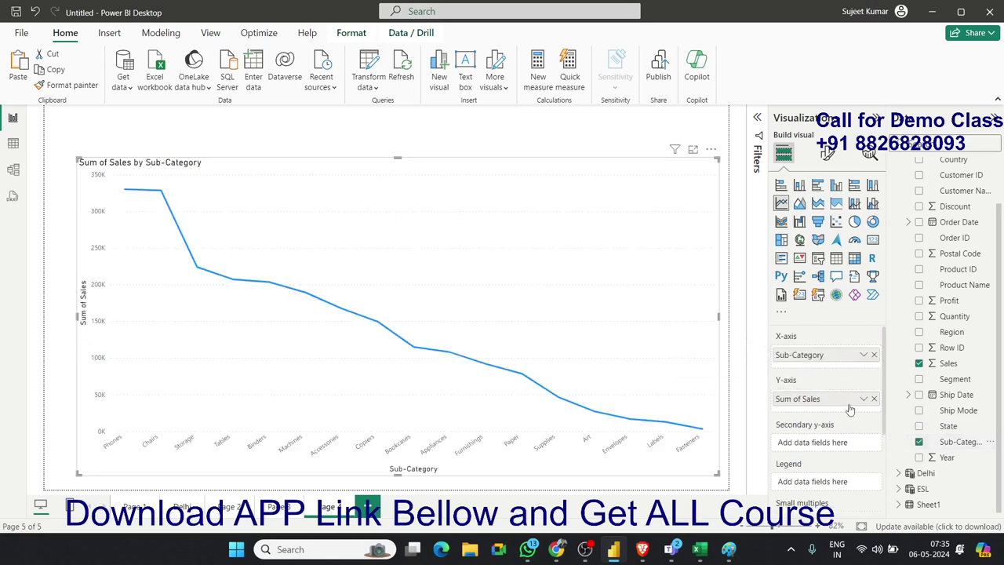
pyautogui.moveTo(886, 395); pyautogui.dragTo(891, 440)
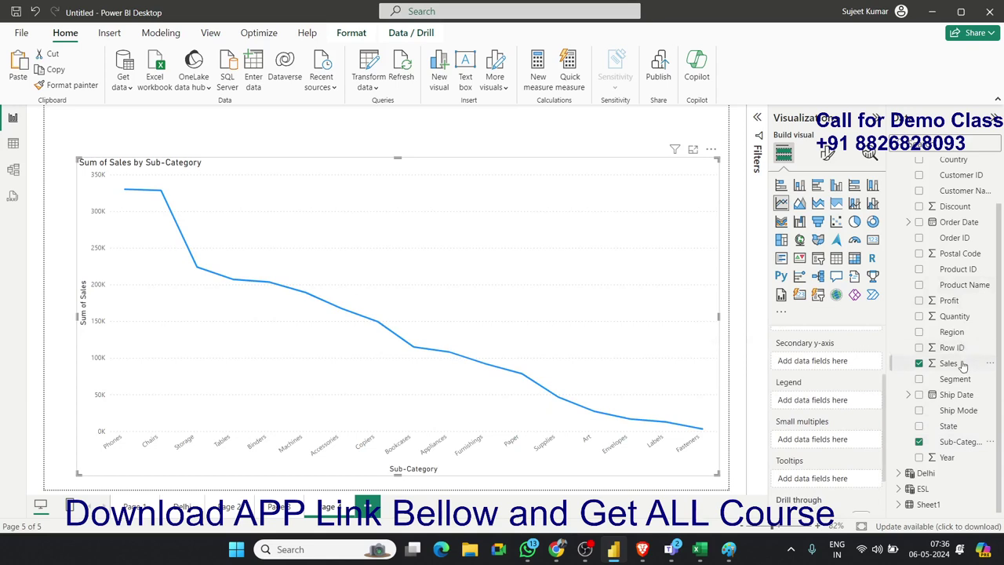
pyautogui.moveTo(961, 333)
pyautogui.mouseDown()
pyautogui.moveTo(890, 437)
pyautogui.moveTo(839, 441)
pyautogui.mouseUp()
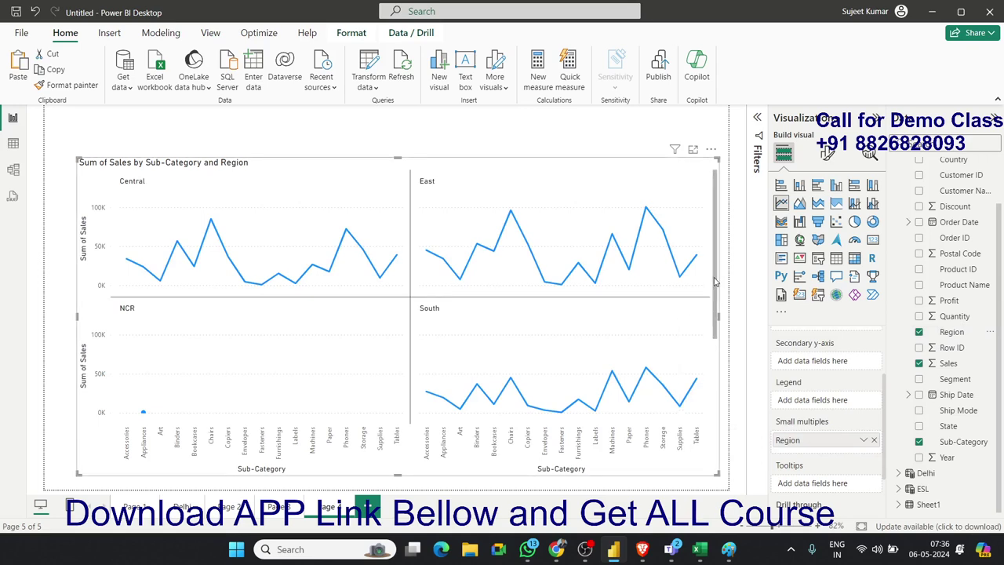
# Drag the small-multiples visual's top edge upward to make the chart taller.
pyautogui.moveTo(719, 285); pyautogui.dragTo(716, 416)
pyautogui.scroll(3, 702, 256)
pyautogui.scroll(-3, 702, 255)
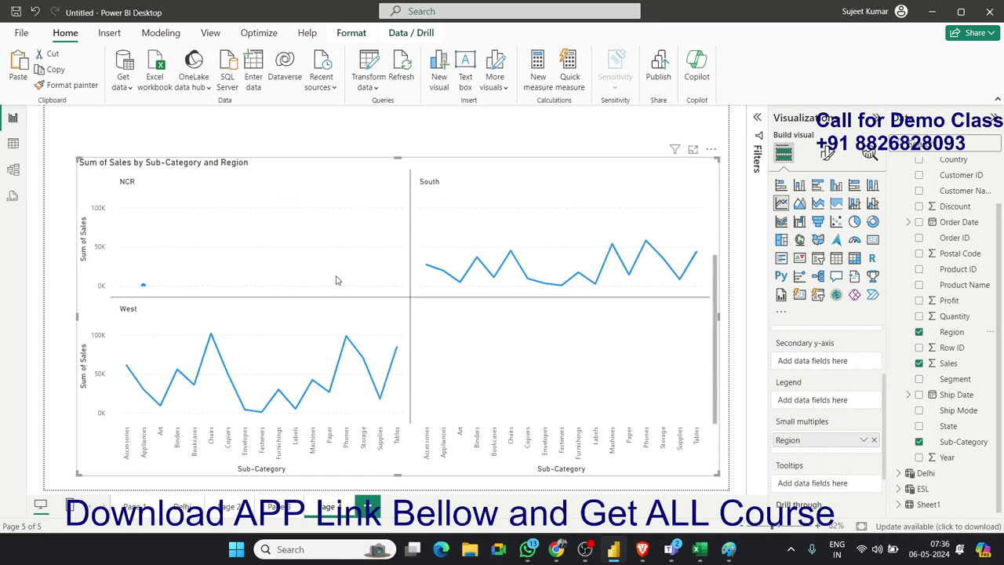
pyautogui.moveTo(716, 355); pyautogui.dragTo(713, 276)
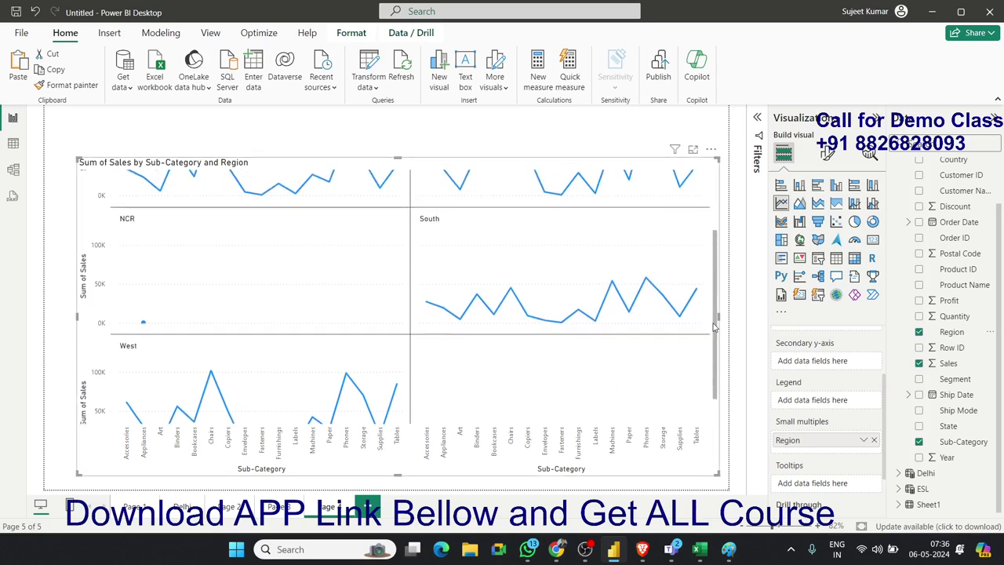
pyautogui.scroll(-3, 712, 276)
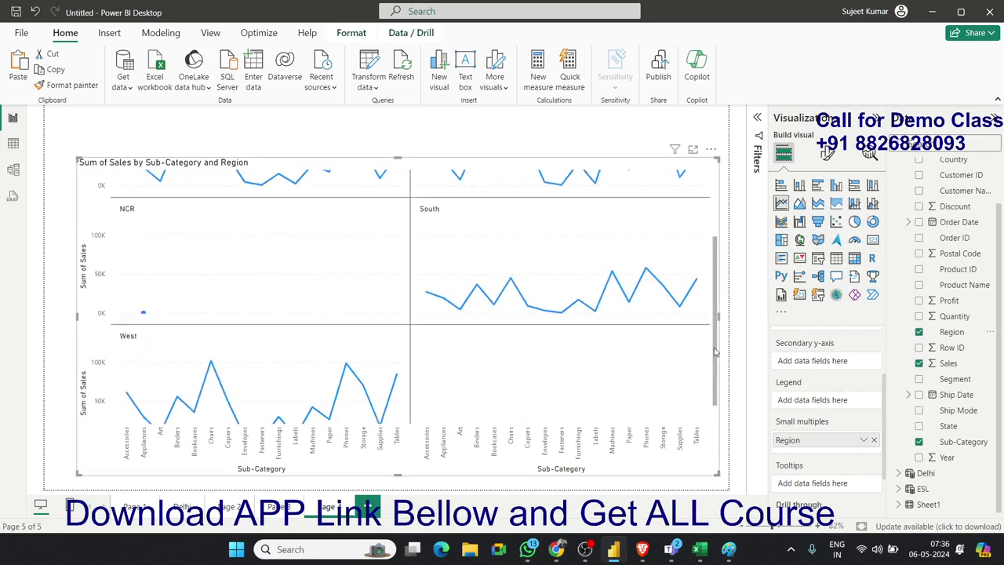
pyautogui.scroll(3, 708, 277)
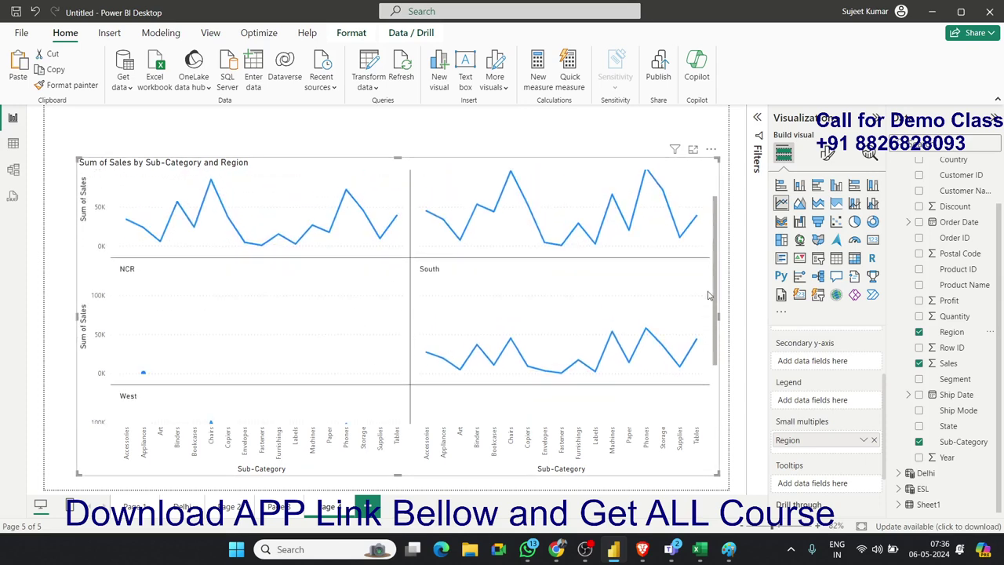
pyautogui.scroll(1, 707, 267)
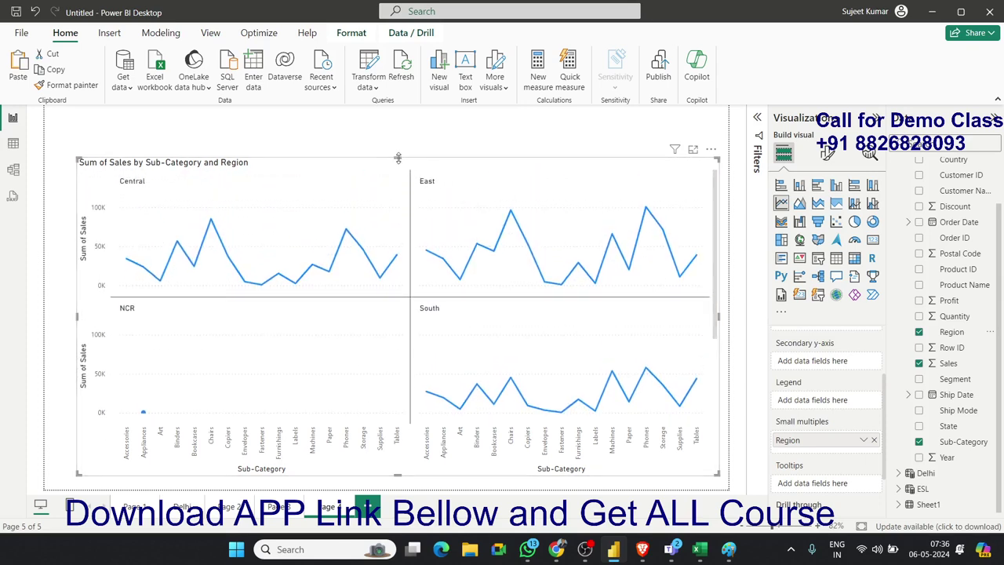
pyautogui.moveTo(398, 157); pyautogui.dragTo(395, 127)
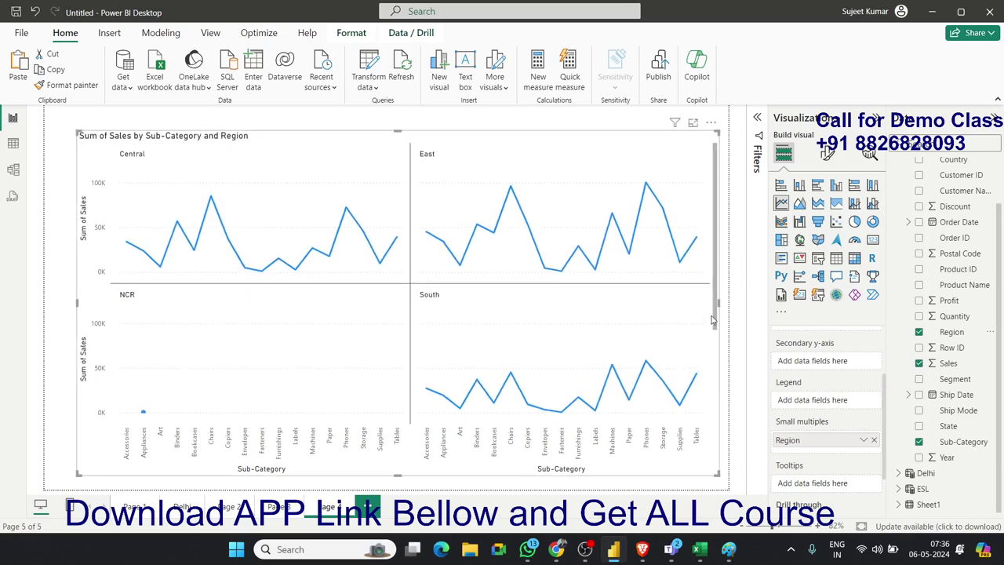
pyautogui.scroll(-2, 713, 320)
pyautogui.scroll(2, 710, 267)
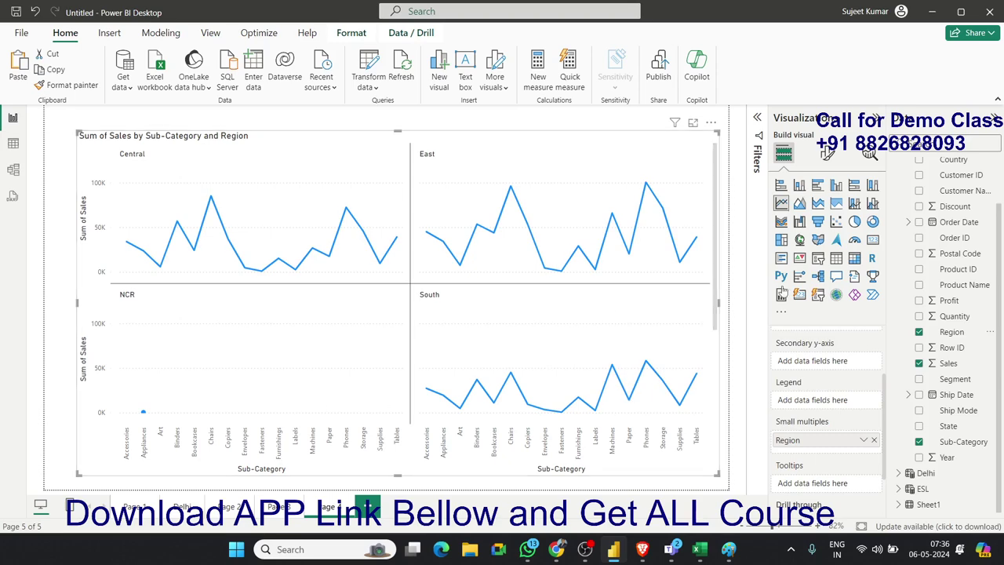
pyautogui.click(756, 120)
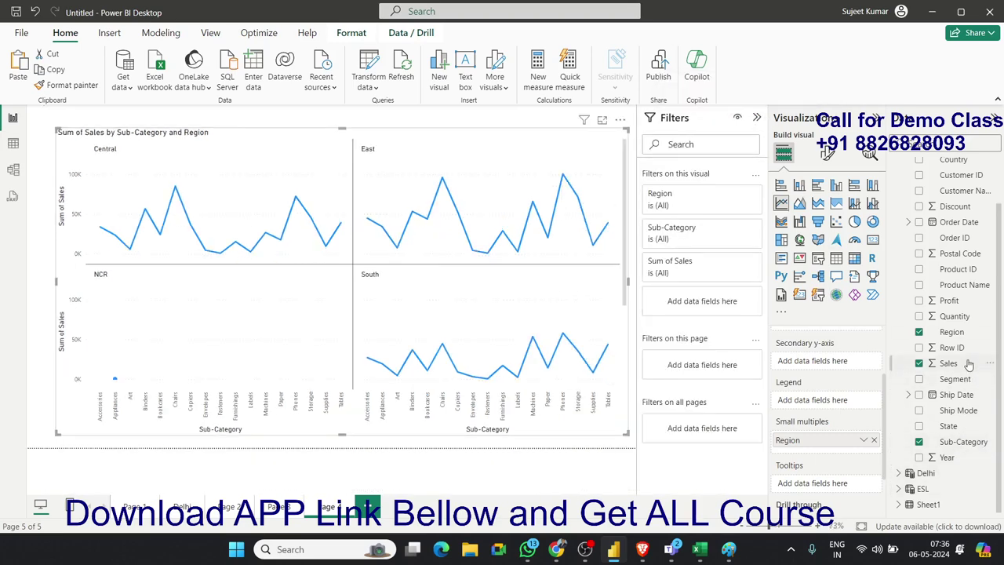
# Add a Sales filter to the visual as a Top N filter showing 5 items.
pyautogui.moveTo(970, 365)
pyautogui.mouseDown()
pyautogui.moveTo(723, 324)
pyautogui.moveTo(437, 226)
pyautogui.mouseUp()
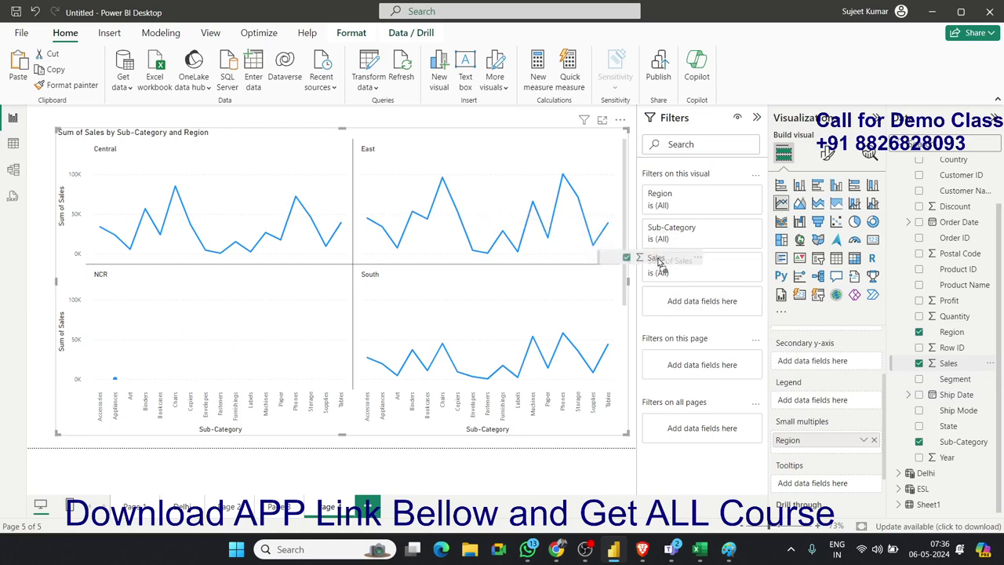
pyautogui.moveTo(437, 225); pyautogui.dragTo(702, 308)
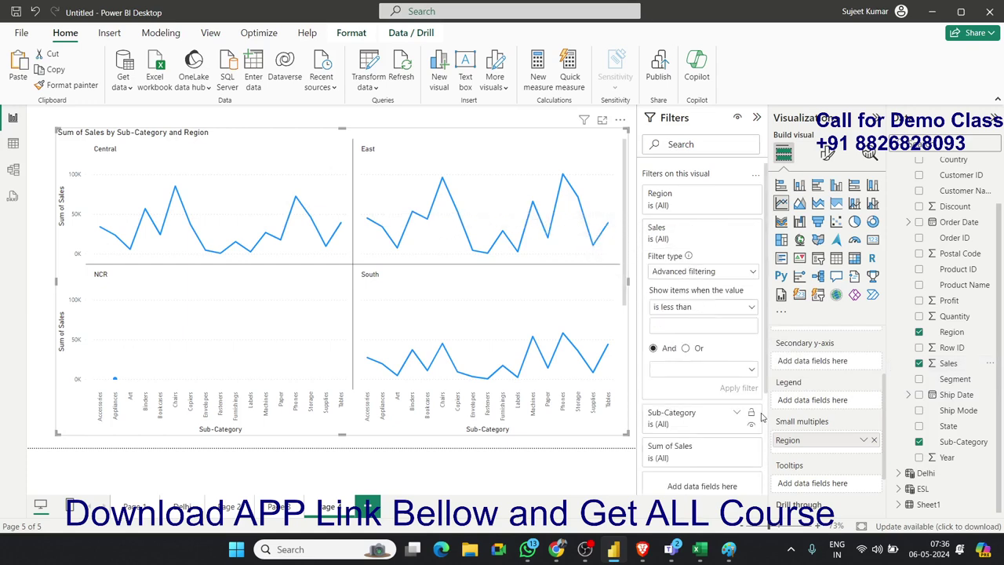
pyautogui.click(680, 307)
pyautogui.click(680, 306)
pyautogui.click(672, 273)
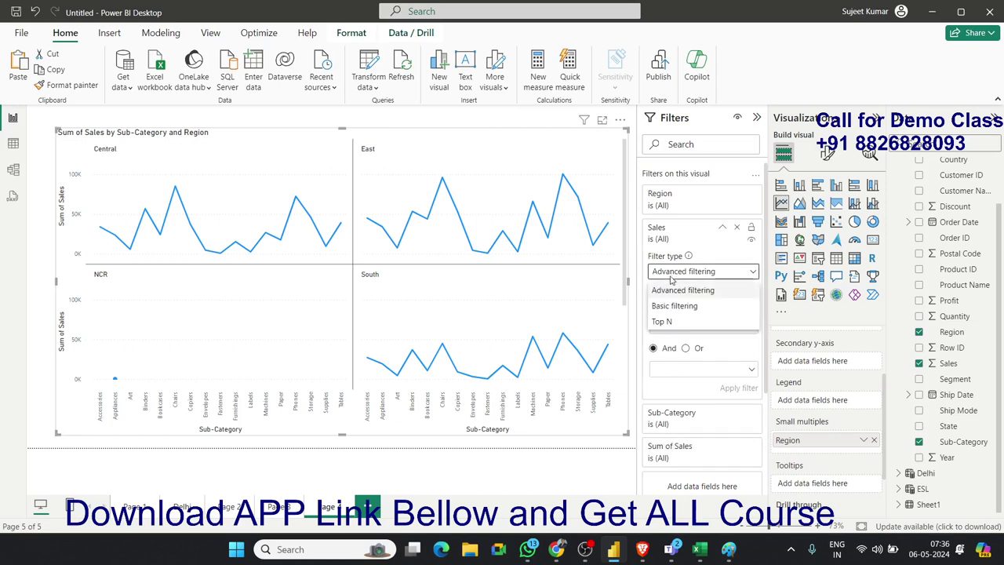
pyautogui.click(672, 321)
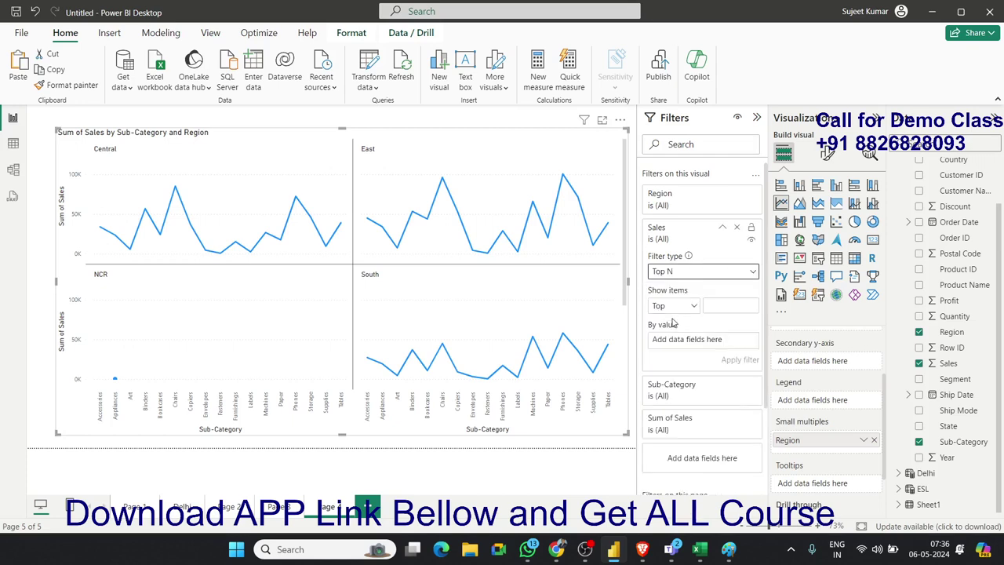
pyautogui.click(719, 303)
pyautogui.write('5')
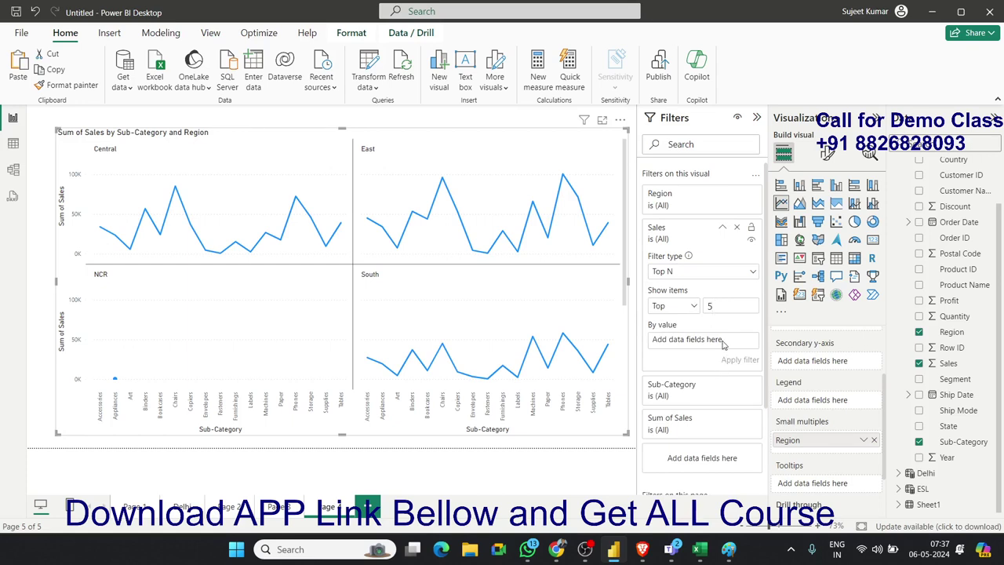
pyautogui.press('Tab')
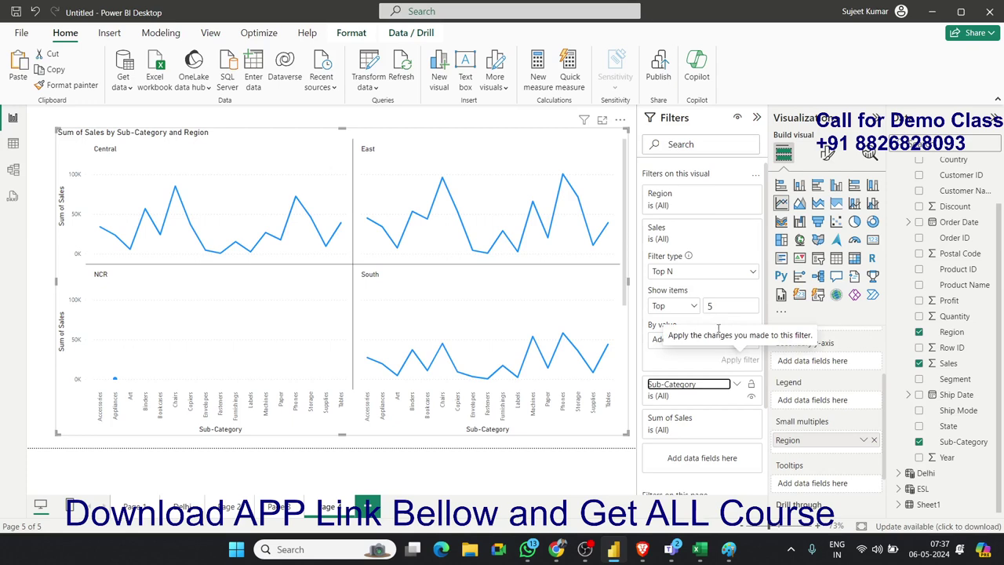
# Adjust the Top N Sales filter's count and By value field, then remove the Sales filter.
pyautogui.click(697, 284)
pyautogui.scroll(-2, 710, 333)
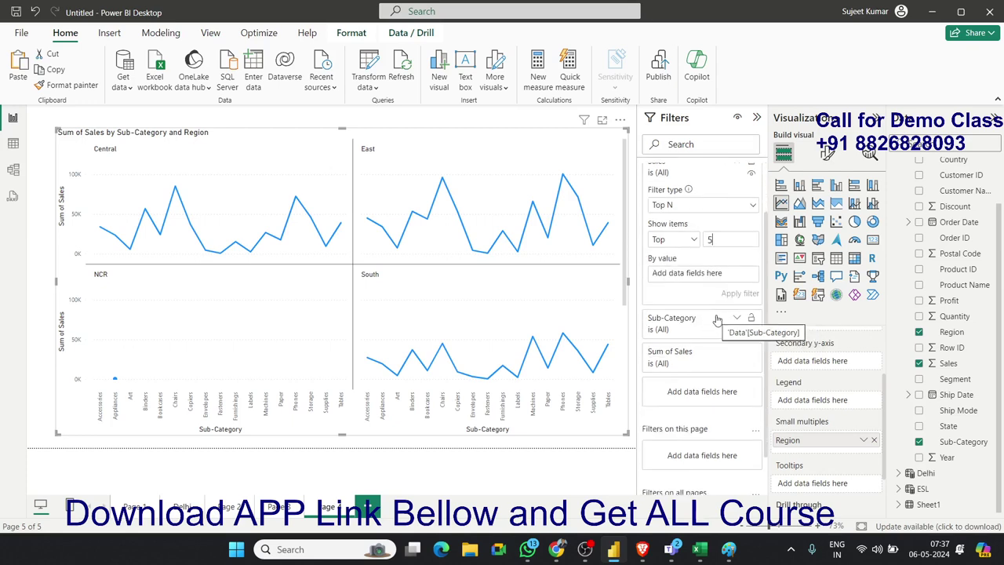
pyautogui.scroll(2, 734, 305)
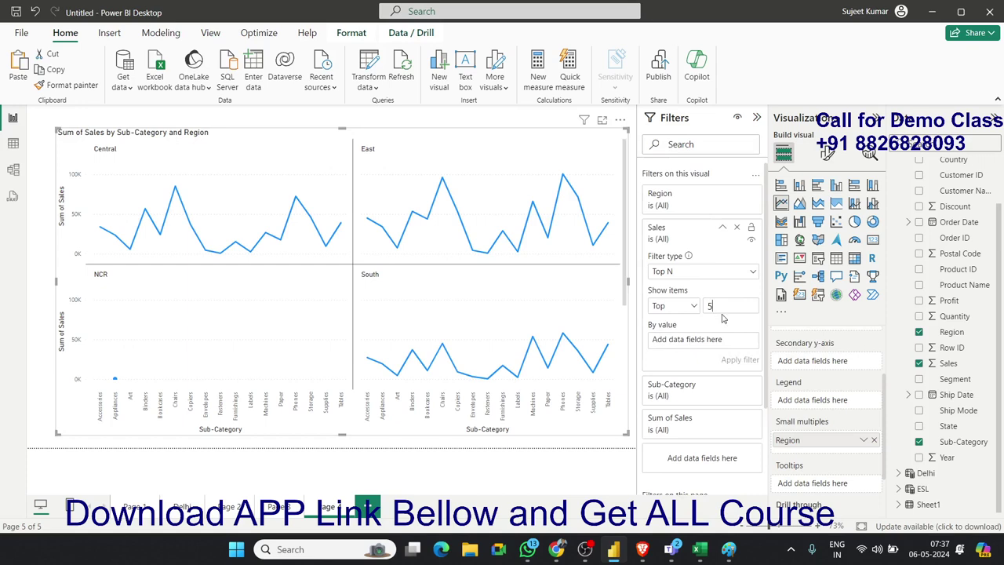
pyautogui.press('Tab')
pyautogui.scroll(-2, 716, 404)
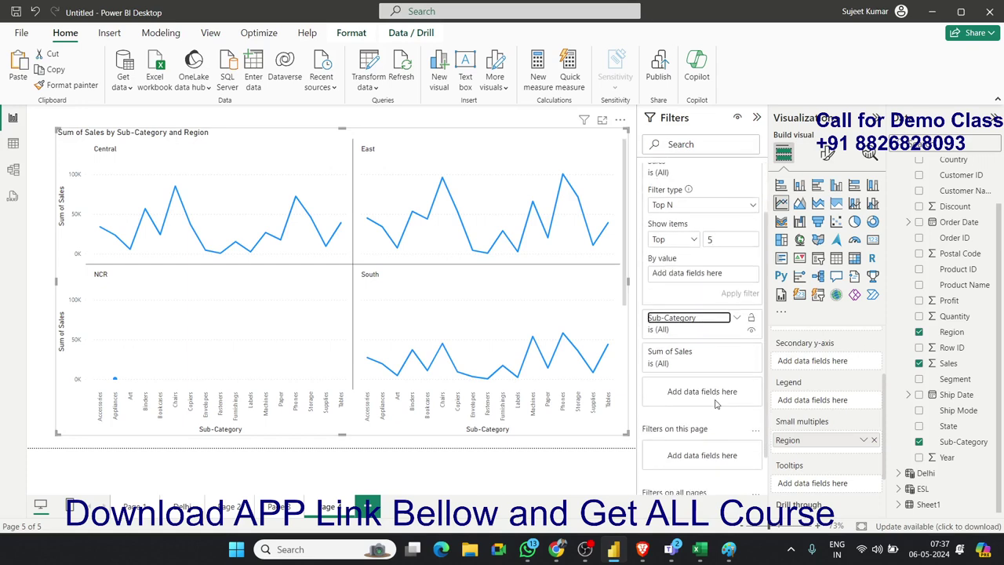
pyautogui.click(716, 278)
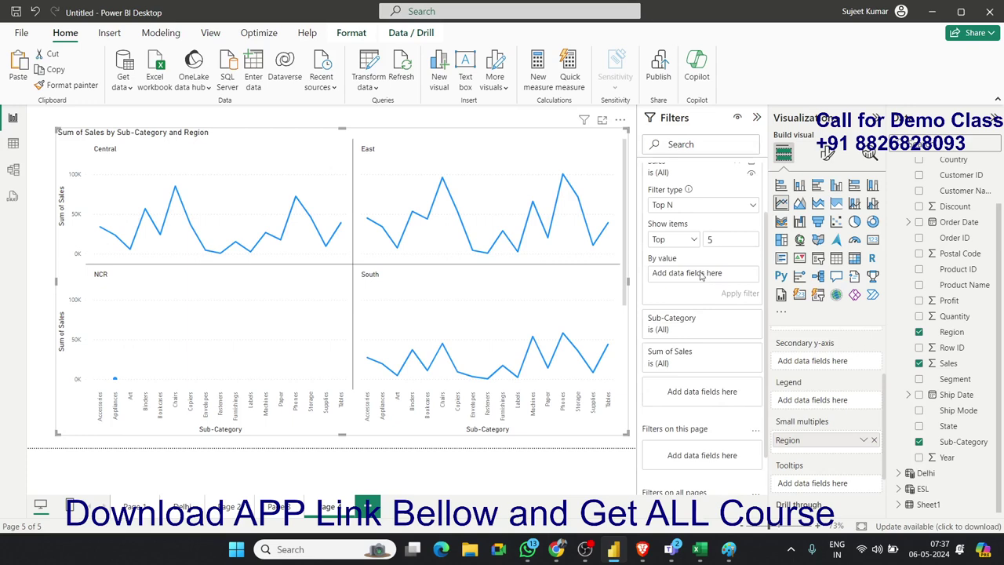
pyautogui.scroll(2, 692, 278)
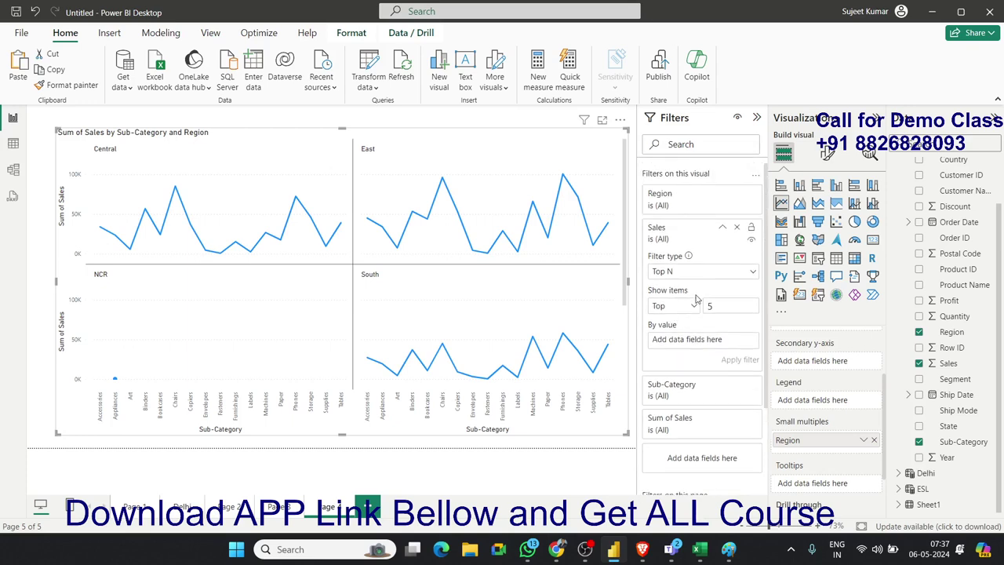
pyautogui.moveTo(668, 232); pyautogui.dragTo(682, 343)
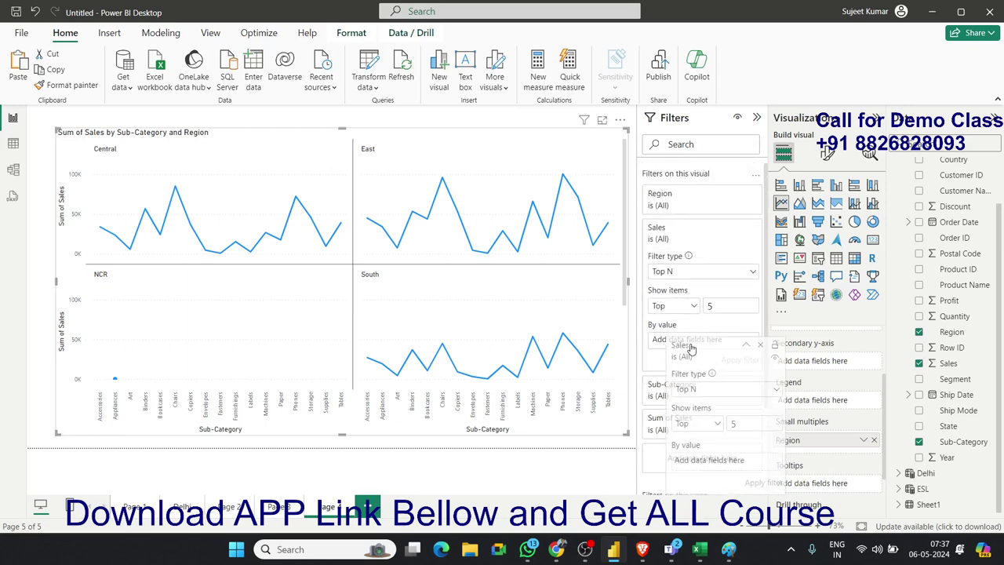
pyautogui.click(737, 228)
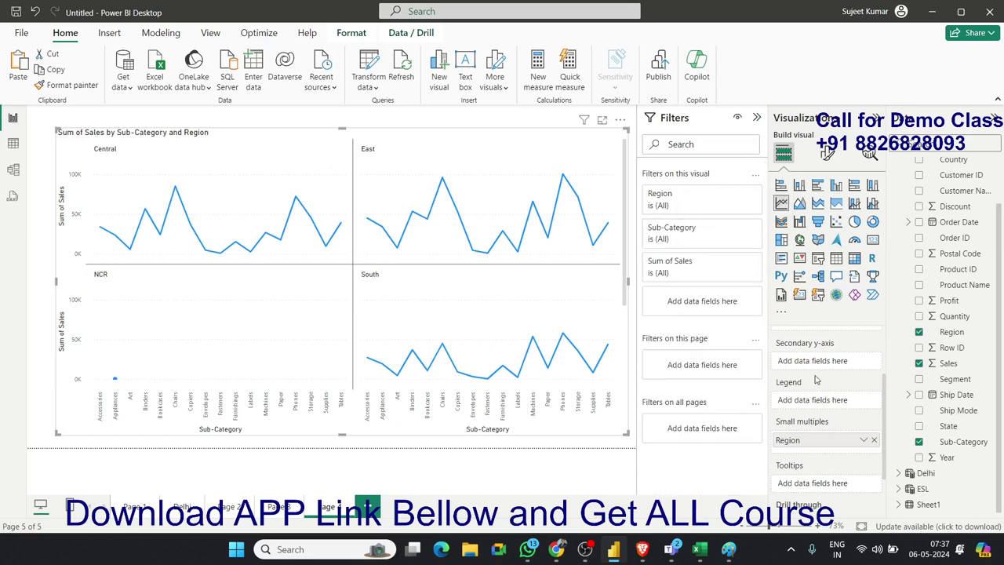
# Re-add Sales as a Top N filter, then remove the Sales filter card again.
pyautogui.moveTo(951, 363)
pyautogui.mouseDown()
pyautogui.moveTo(738, 318)
pyautogui.moveTo(717, 304)
pyautogui.mouseUp()
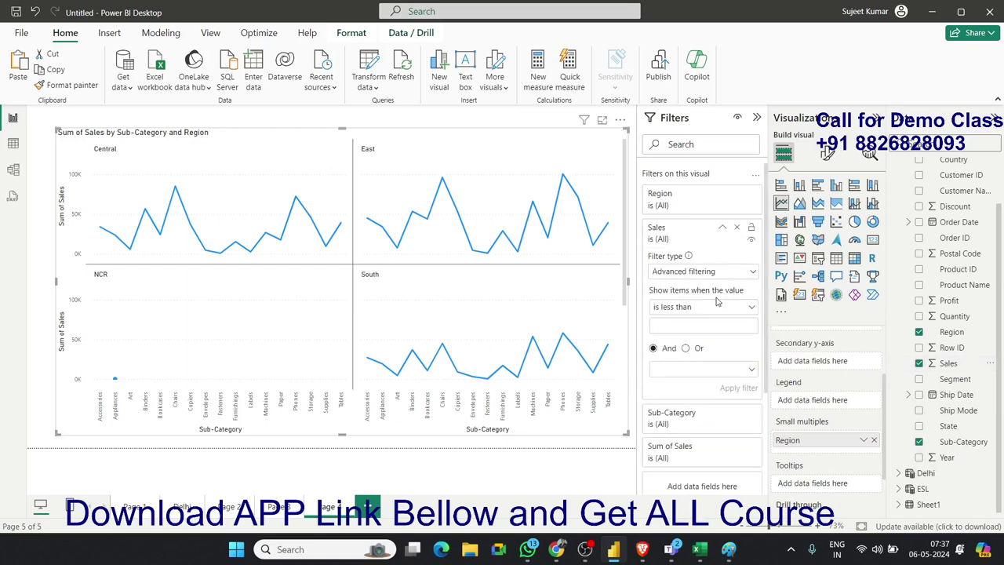
pyautogui.click(697, 272)
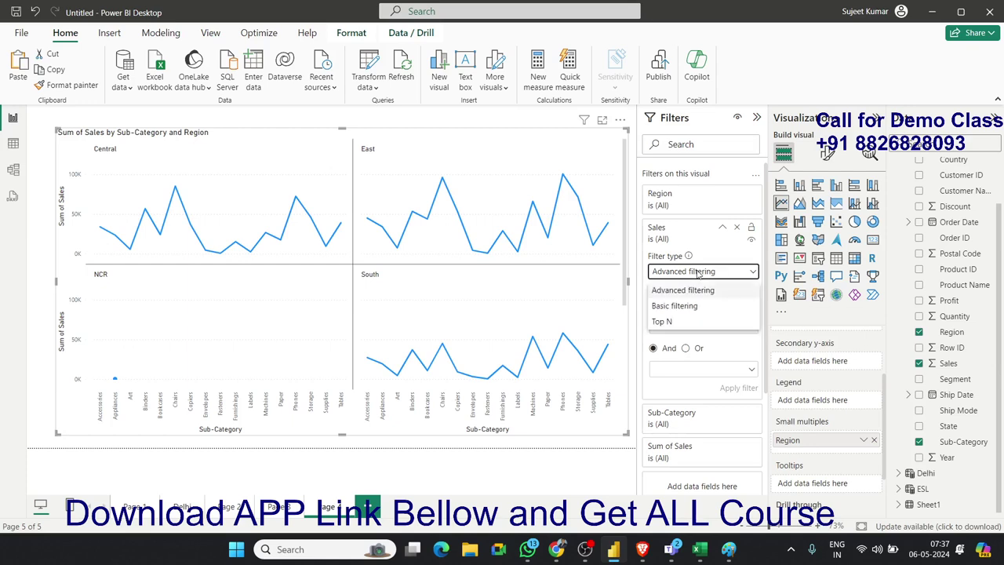
pyautogui.click(680, 325)
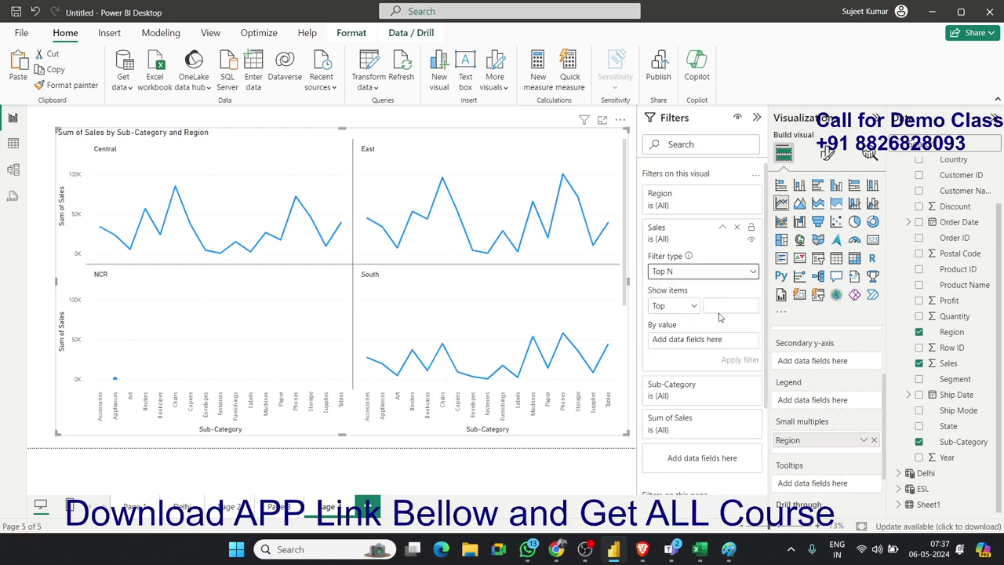
pyautogui.click(720, 309)
pyautogui.write('7')
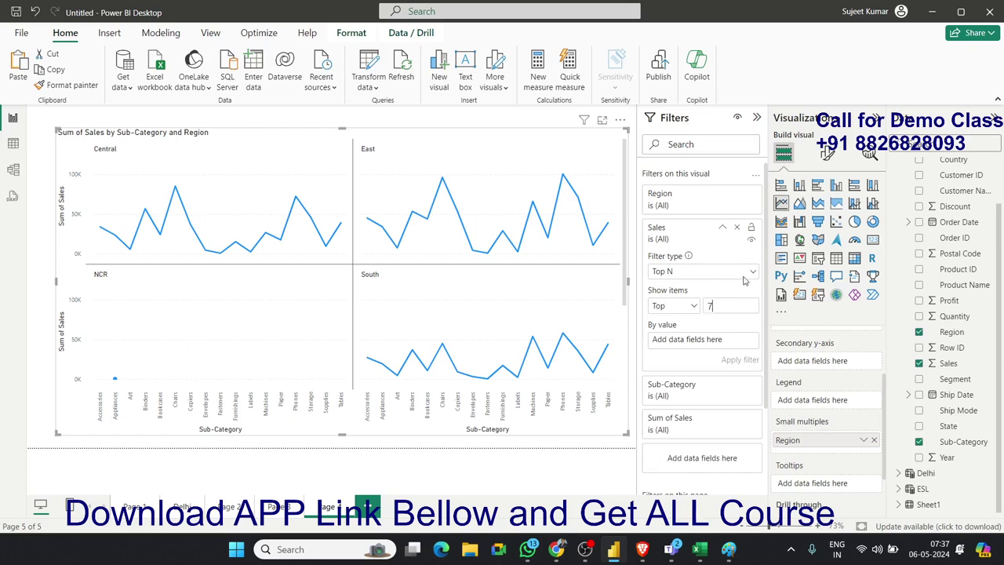
pyautogui.click(737, 228)
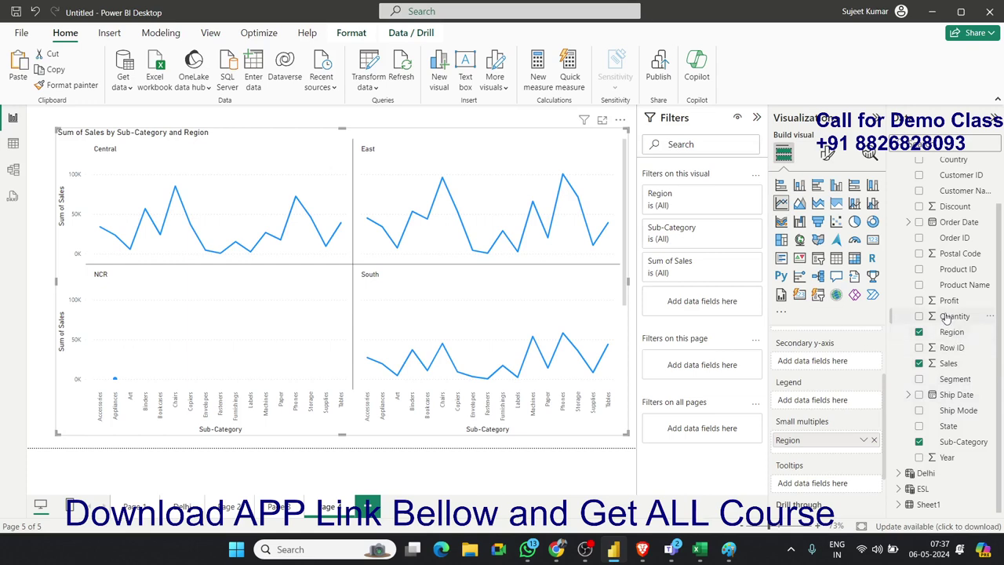
pyautogui.moveTo(947, 316); pyautogui.dragTo(710, 303)
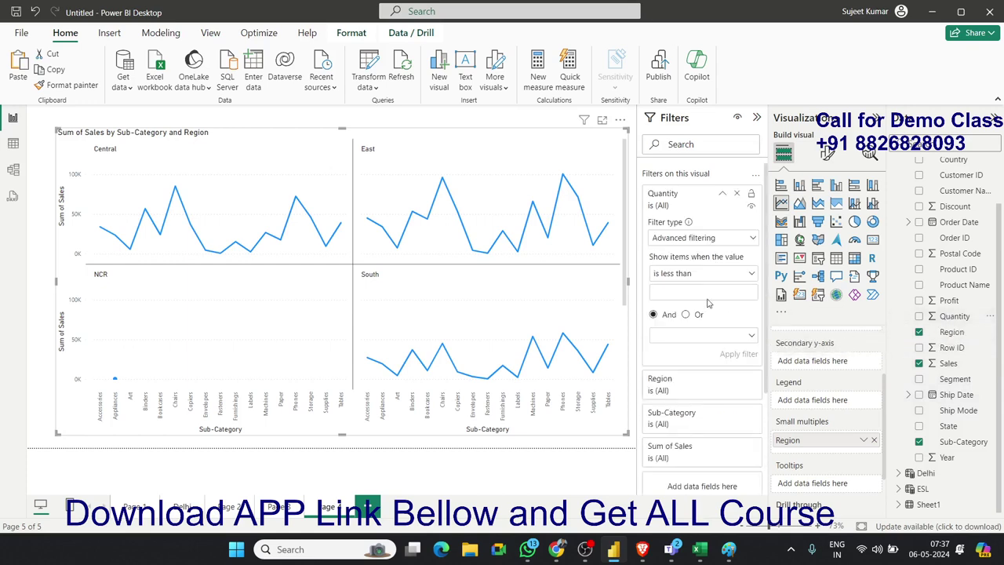
pyautogui.click(684, 241)
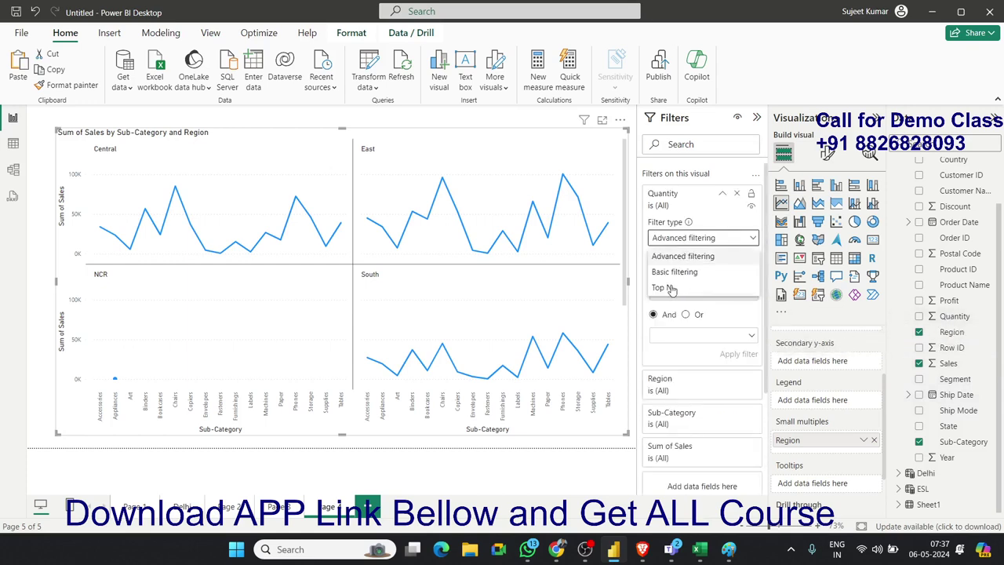
pyautogui.click(669, 287)
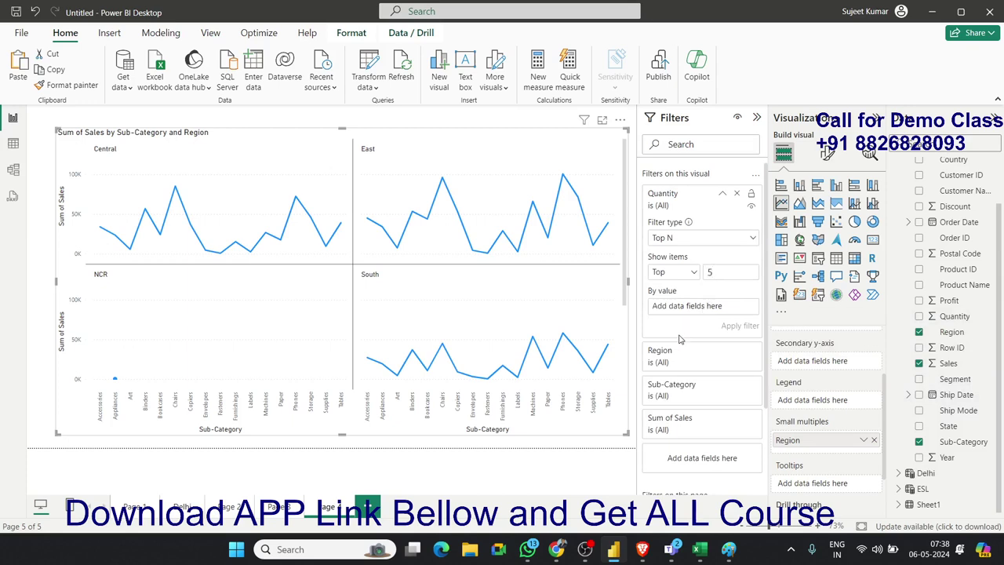
pyautogui.click(671, 240)
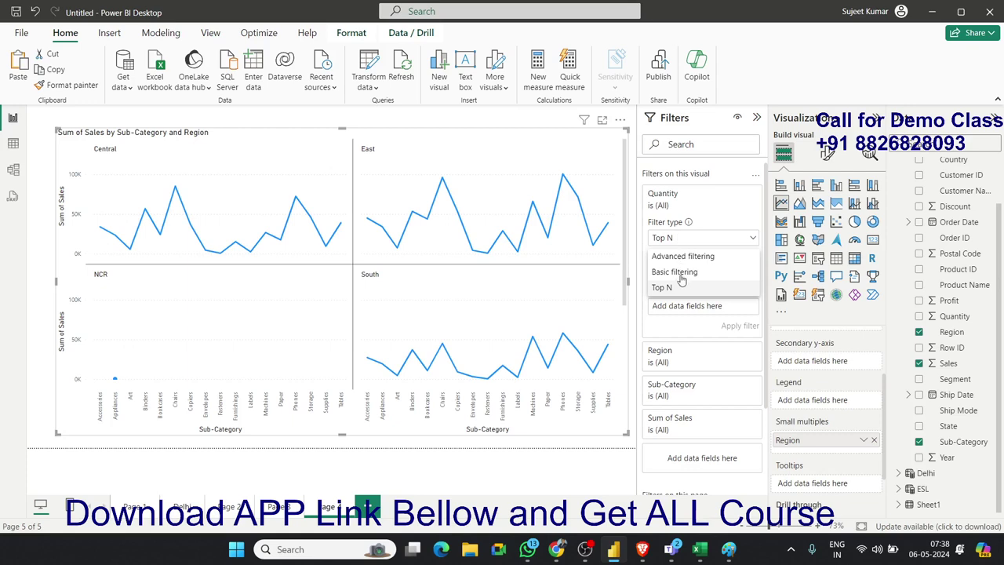
pyautogui.click(681, 257)
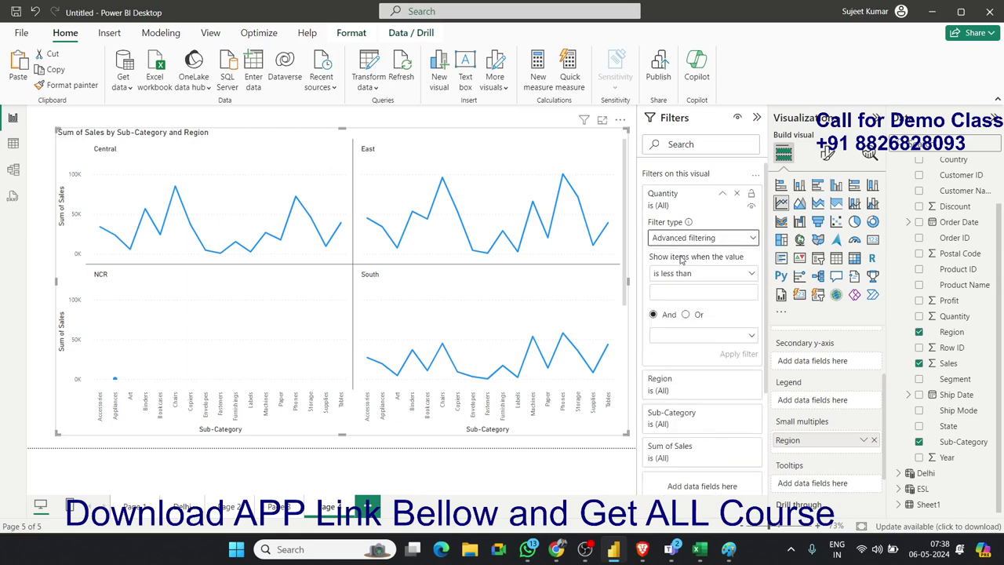
pyautogui.click(680, 273)
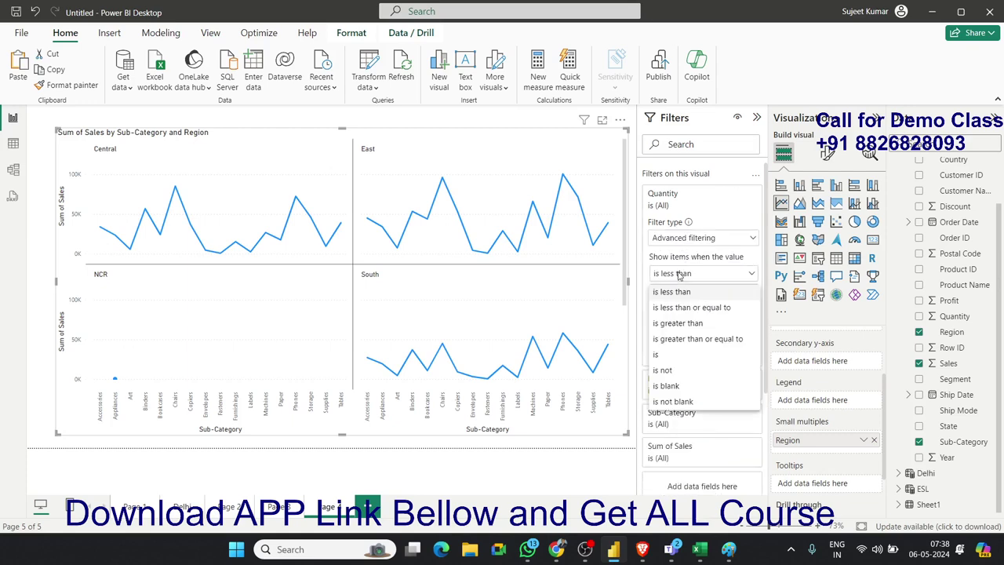
pyautogui.click(678, 239)
pyautogui.click(678, 239)
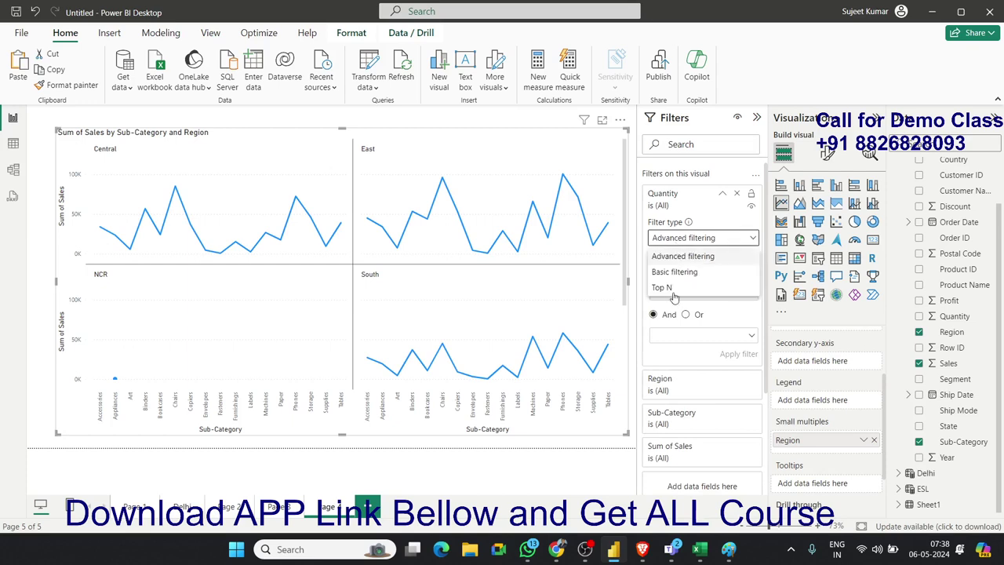
pyautogui.click(672, 290)
pyautogui.click(719, 271)
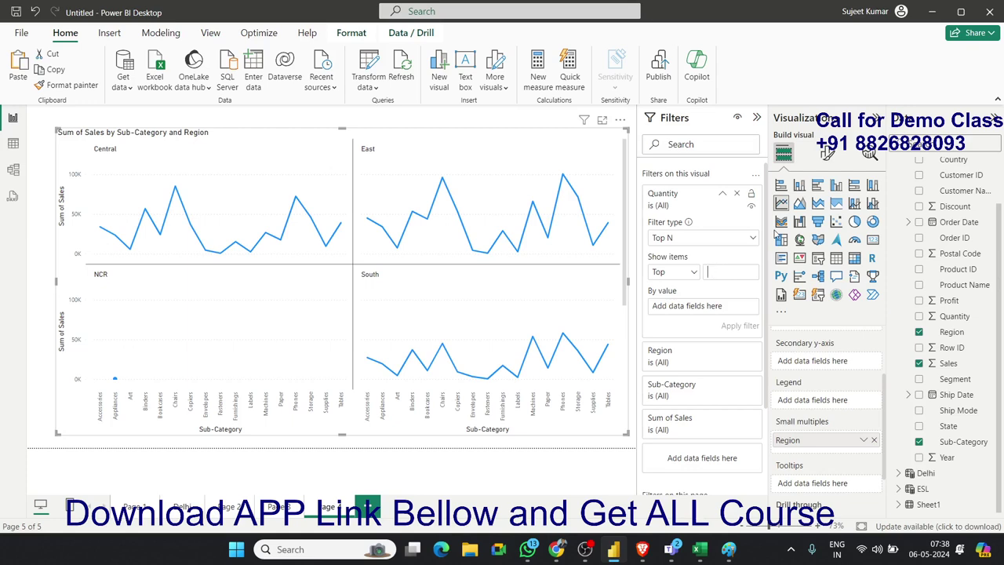
pyautogui.click(695, 274)
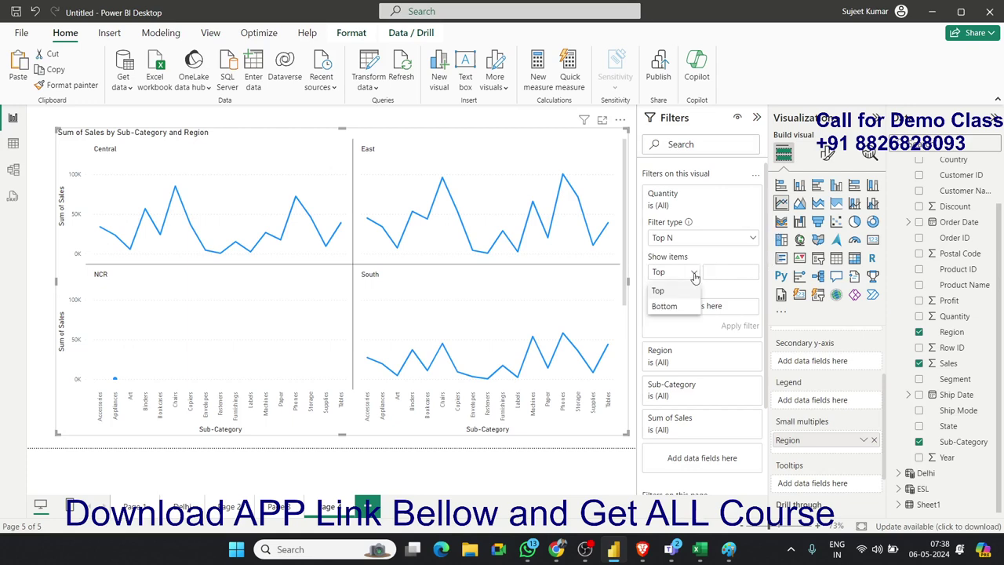
pyautogui.click(696, 273)
pyautogui.scroll(-2, 690, 305)
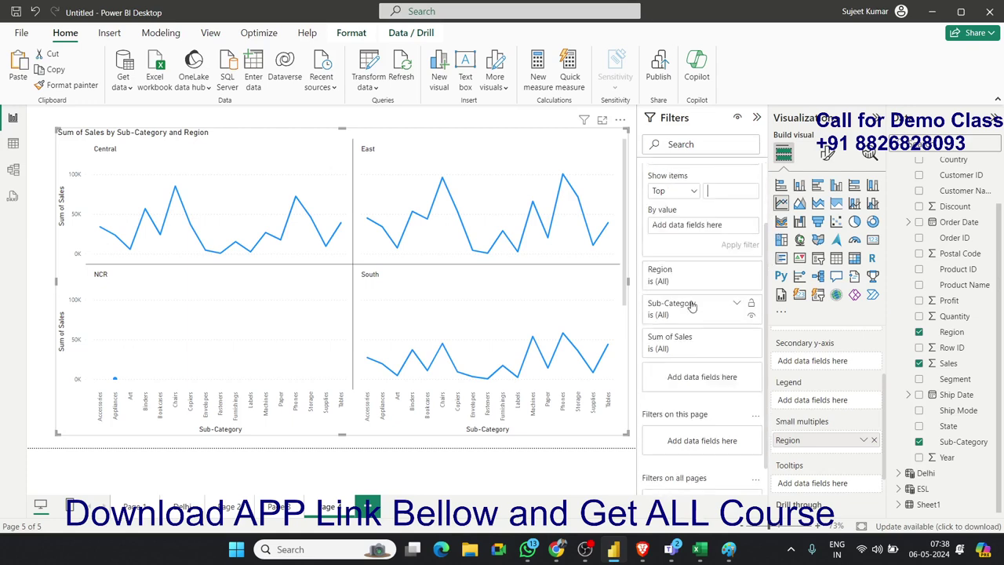
pyautogui.scroll(-1, 675, 353)
pyautogui.scroll(3, 679, 378)
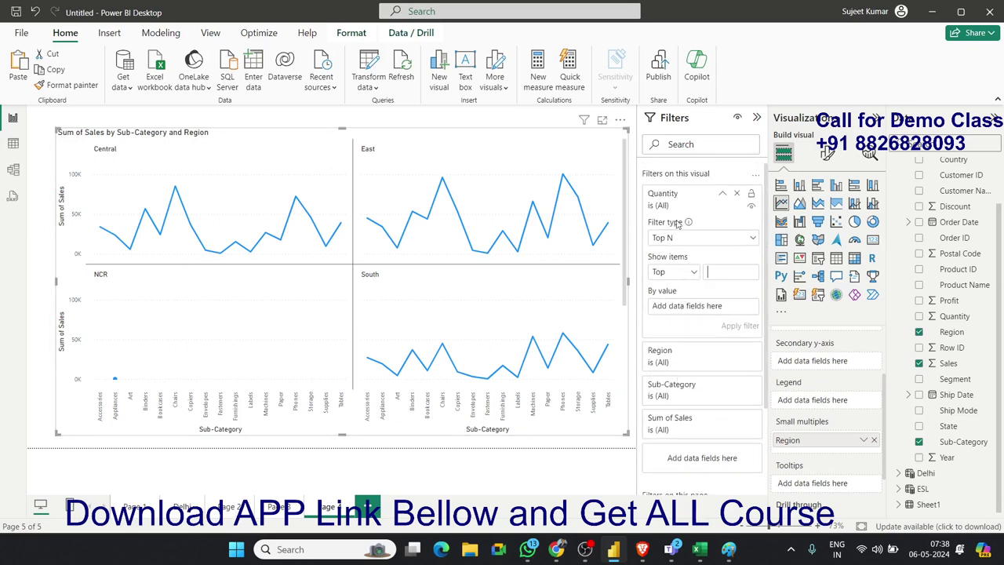
pyautogui.click(667, 272)
pyautogui.click(714, 272)
pyautogui.click(738, 194)
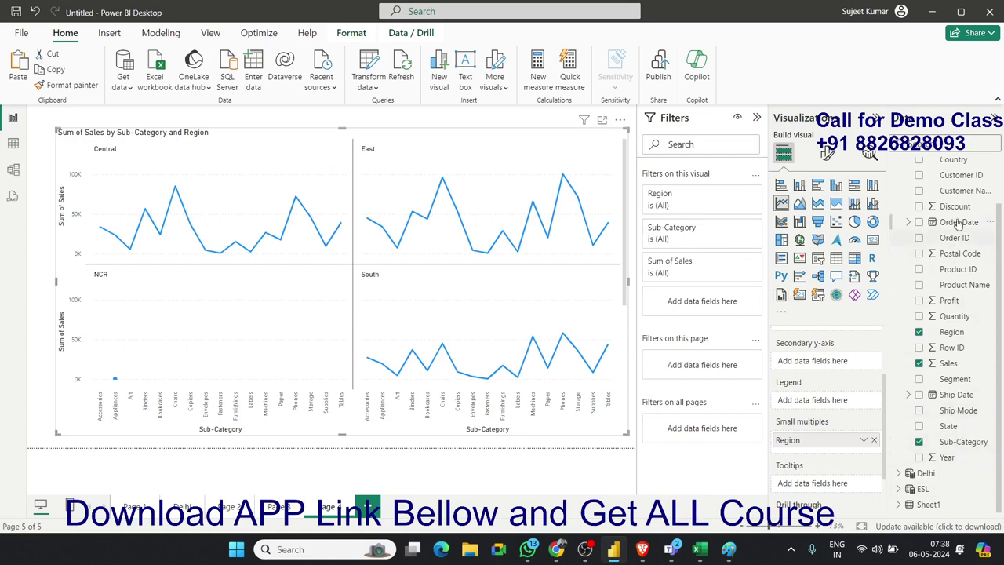
# Add a City visual filter set to Top N showing 5, then collapse the Filters pane.
pyautogui.scroll(3, 959, 223)
pyautogui.moveTo(947, 197)
pyautogui.mouseDown()
pyautogui.moveTo(767, 235)
pyautogui.moveTo(699, 301)
pyautogui.mouseUp()
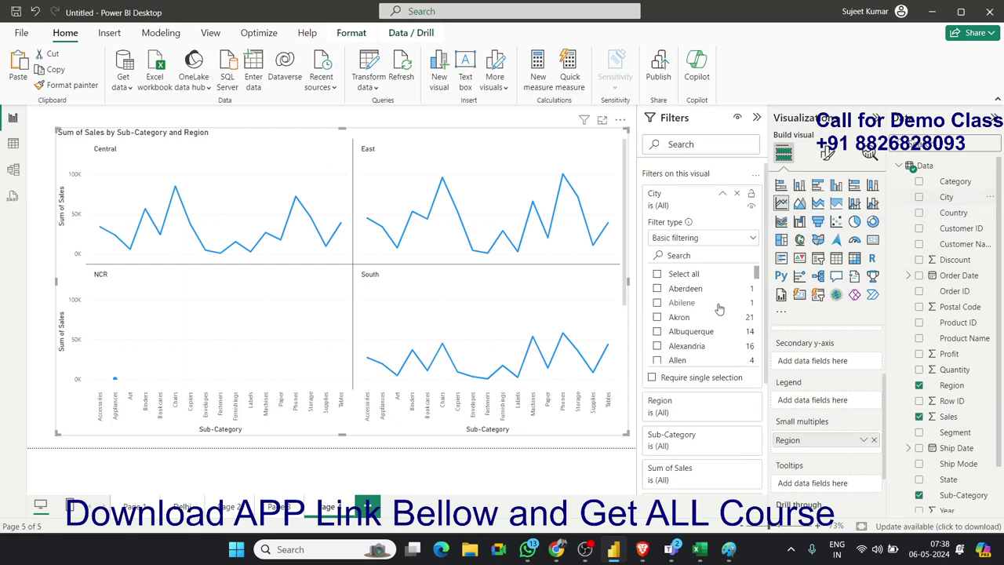
pyautogui.click(685, 237)
pyautogui.click(671, 289)
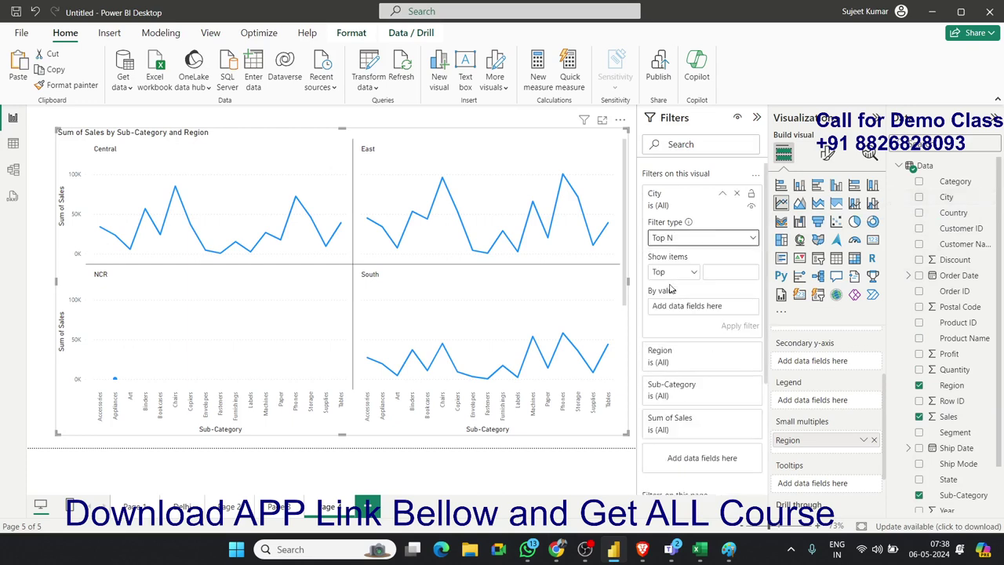
pyautogui.click(710, 273)
pyautogui.write('5')
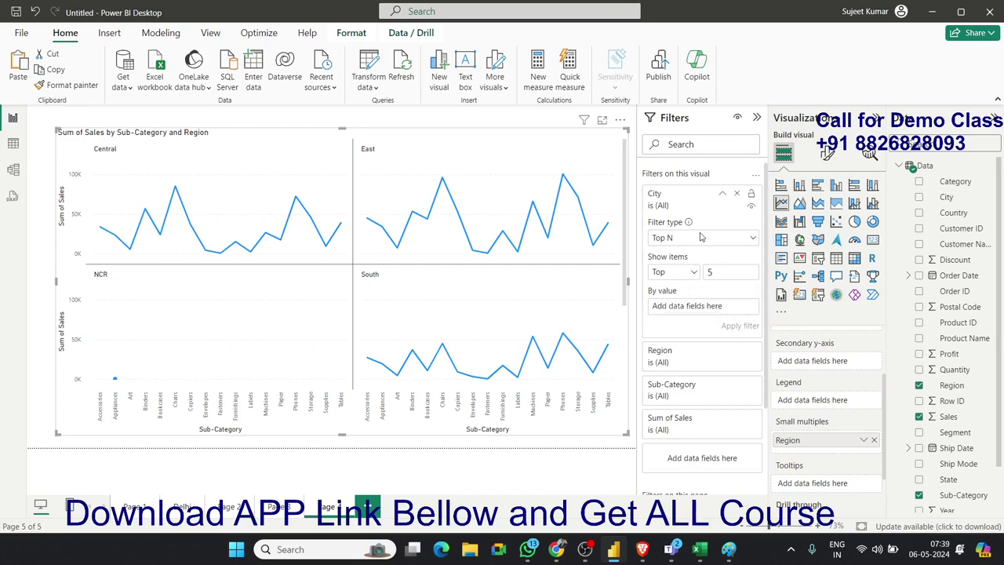
pyautogui.click(757, 117)
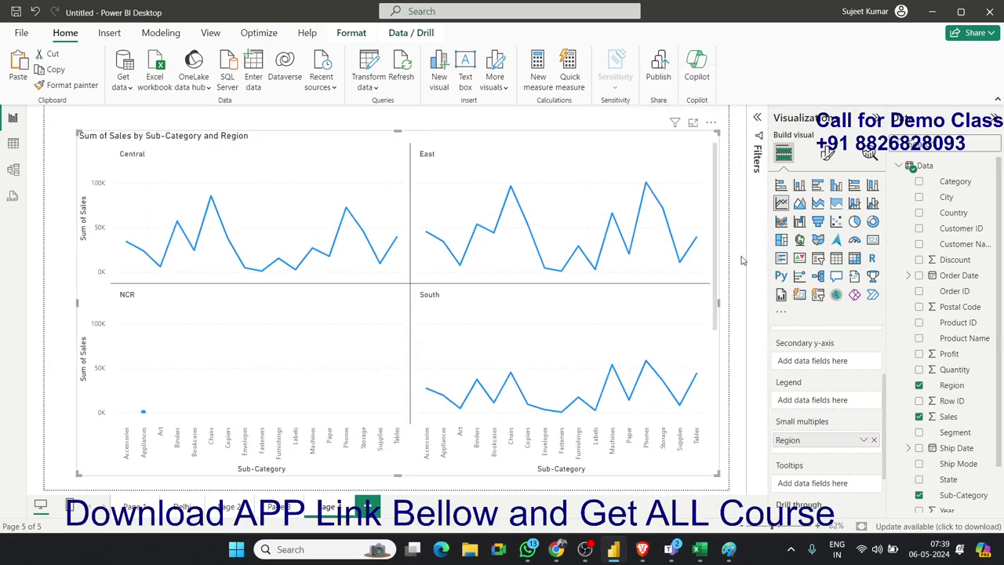
# Move the Sum of Sales small-multiples chart slightly right and down on the canvas.
pyautogui.scroll(-2, 510, 424)
pyautogui.scroll(2, 509, 425)
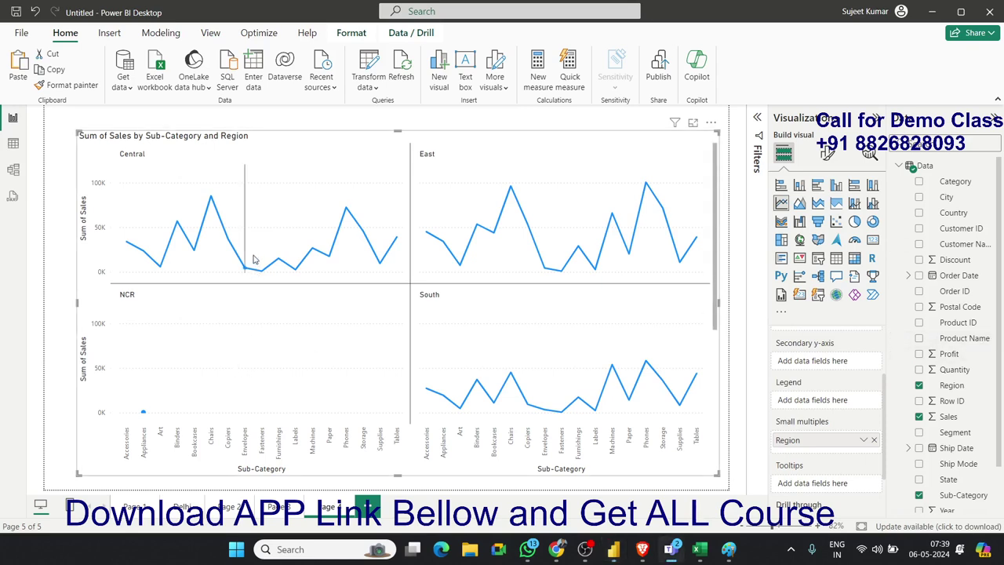
pyautogui.moveTo(253, 258)
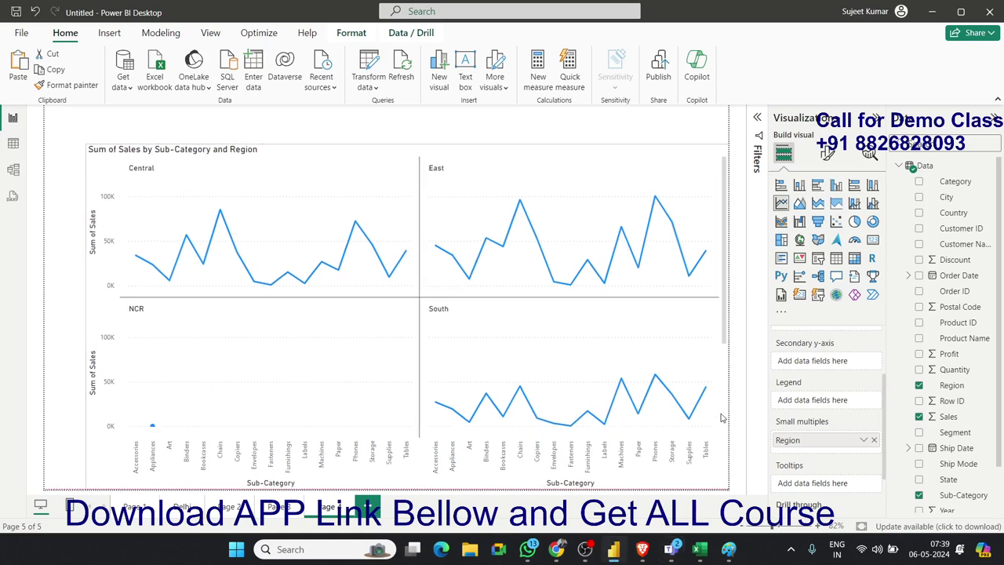
pyautogui.moveTo(712, 295)
pyautogui.mouseDown()
pyautogui.moveTo(722, 310)
pyautogui.moveTo(723, 447)
pyautogui.mouseUp()
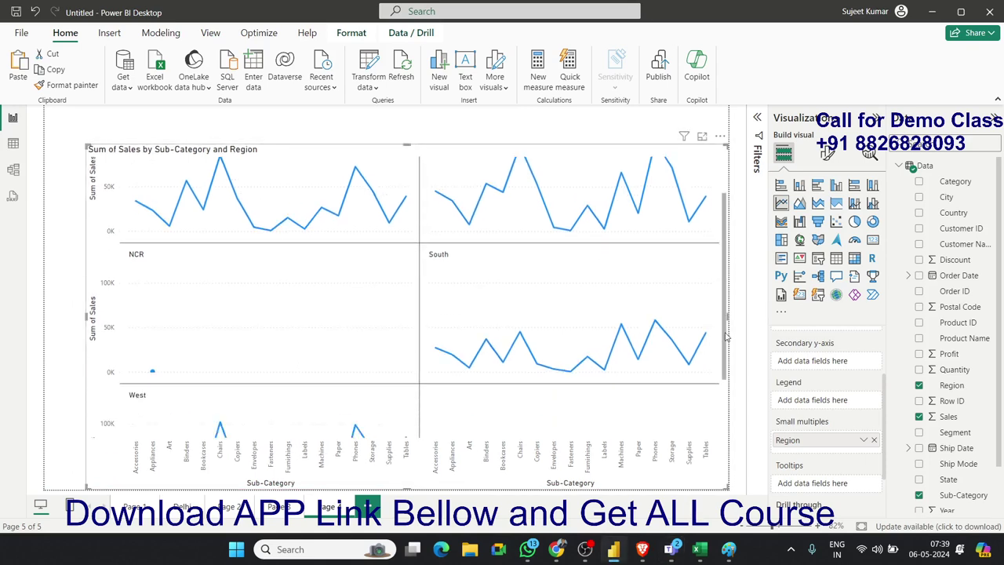
pyautogui.scroll(3, 722, 443)
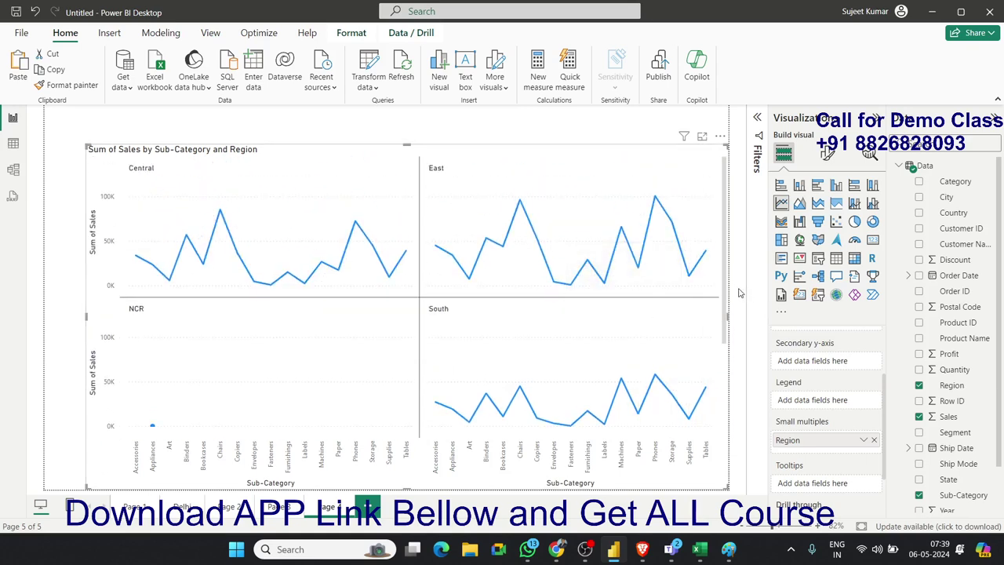
# Switch to Table view, select Sheet1's Date column, and end back in Table view.
pyautogui.click(12, 150)
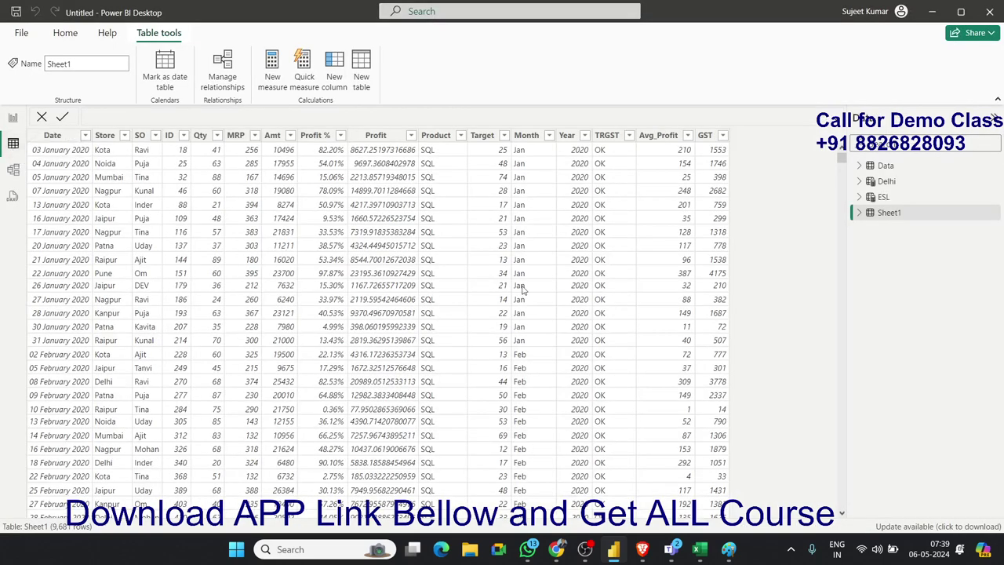
pyautogui.click(63, 138)
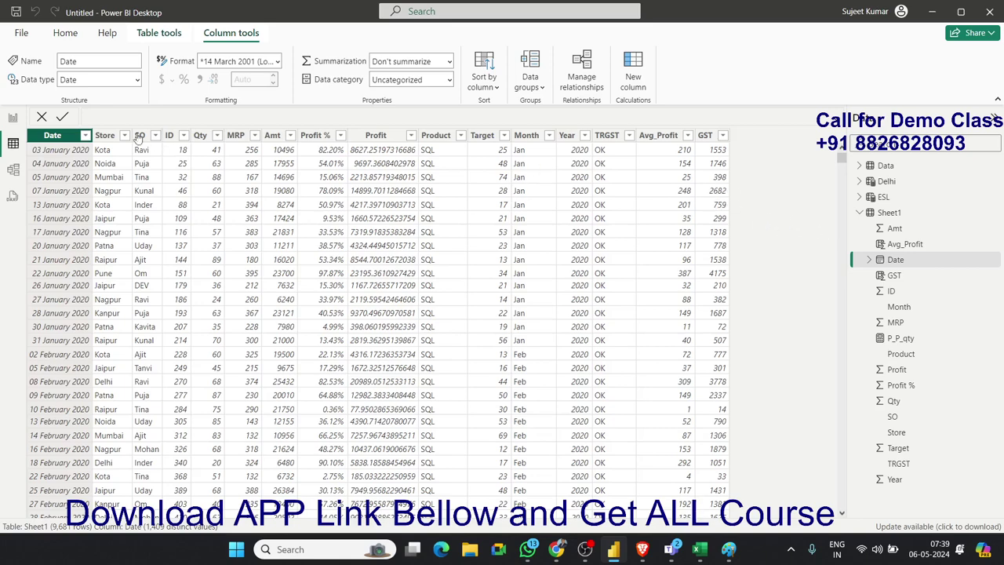
pyautogui.click(13, 118)
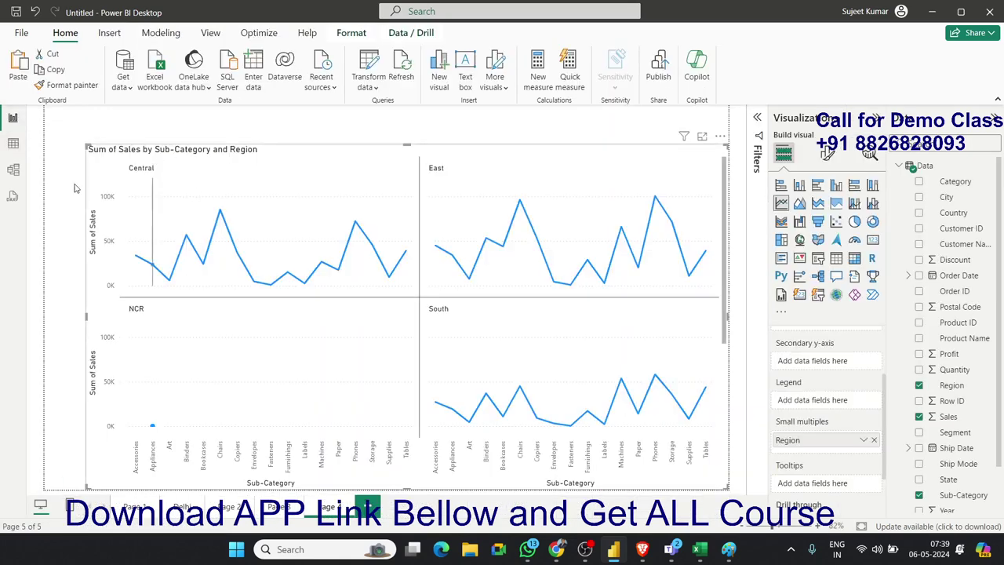
pyautogui.click(14, 144)
# Add a new report page with an empty line chart enlarged across the canvas.
pyautogui.click(13, 118)
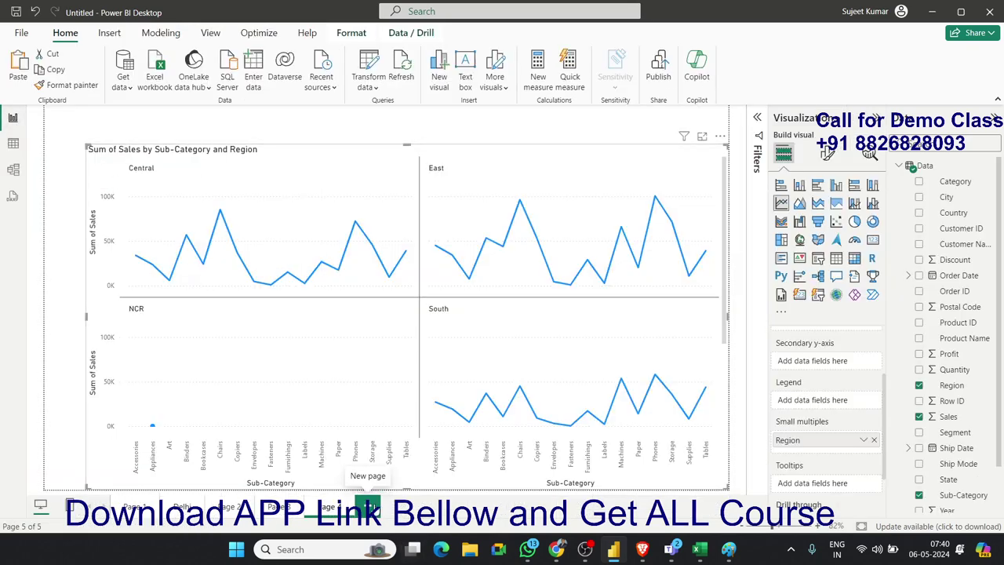
pyautogui.click(367, 506)
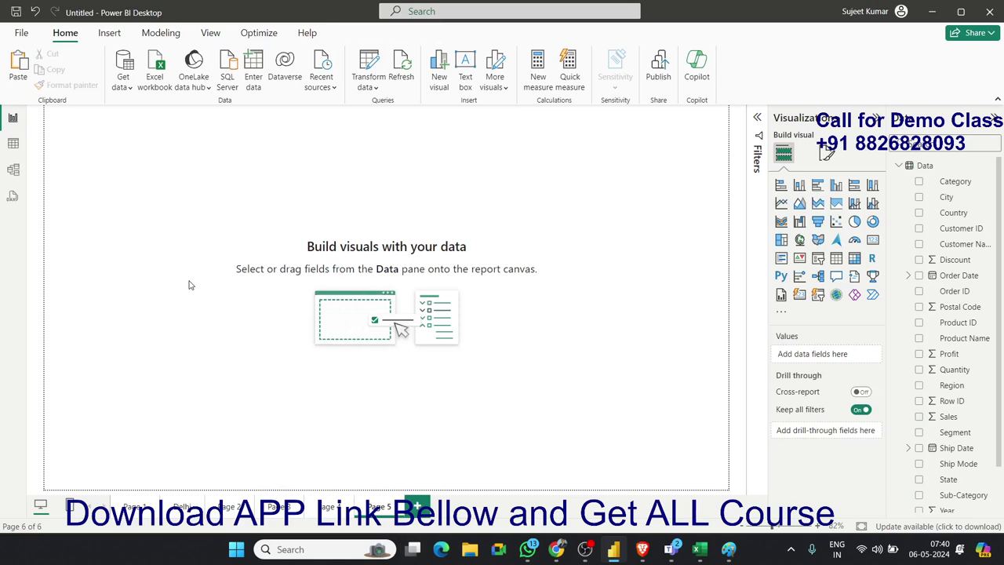
pyautogui.click(782, 203)
pyautogui.moveTo(198, 253); pyautogui.dragTo(678, 420)
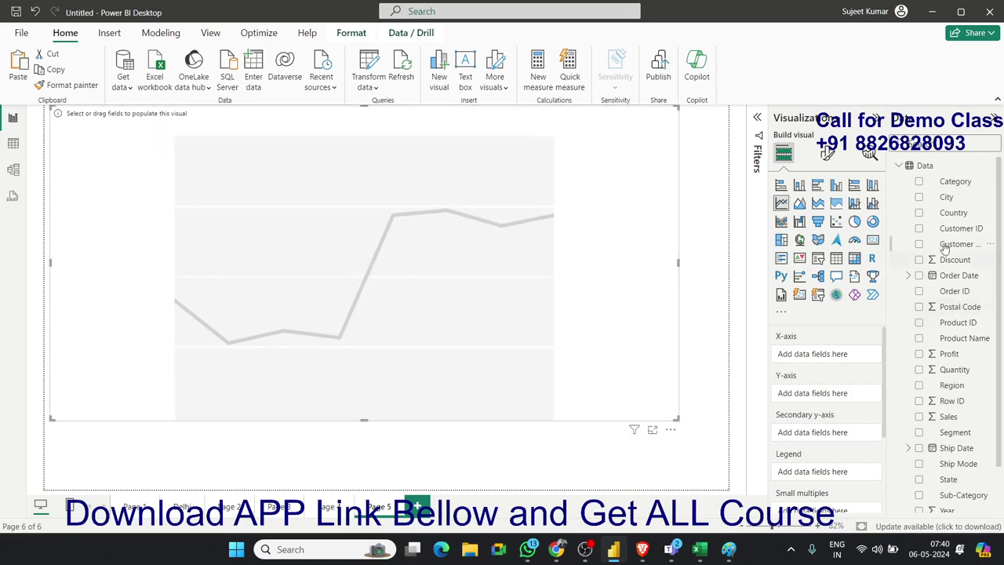
# Plot Sum of Quantity by City, briefly trying Category as the legend.
pyautogui.moveTo(948, 203); pyautogui.dragTo(466, 363)
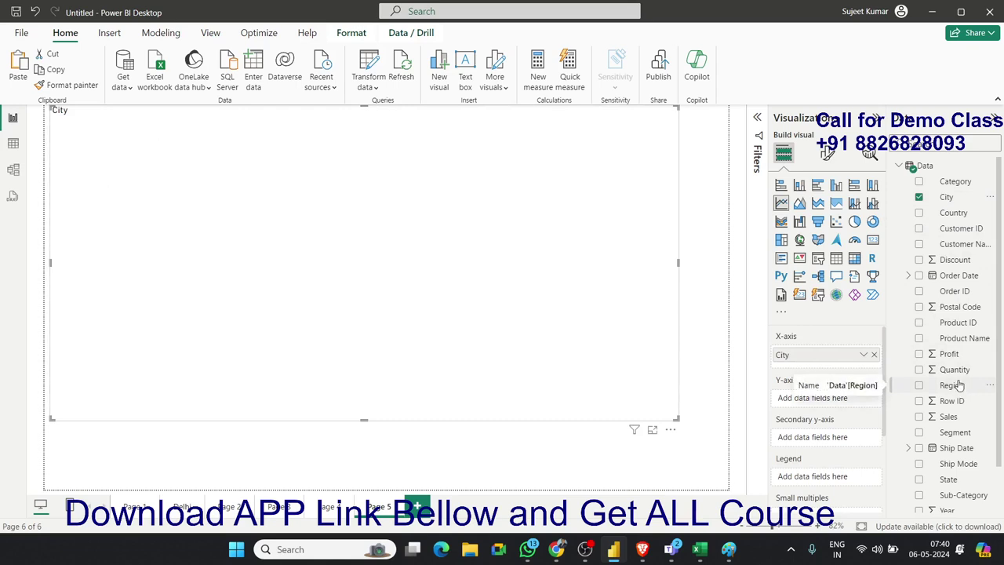
pyautogui.moveTo(958, 371); pyautogui.dragTo(605, 409)
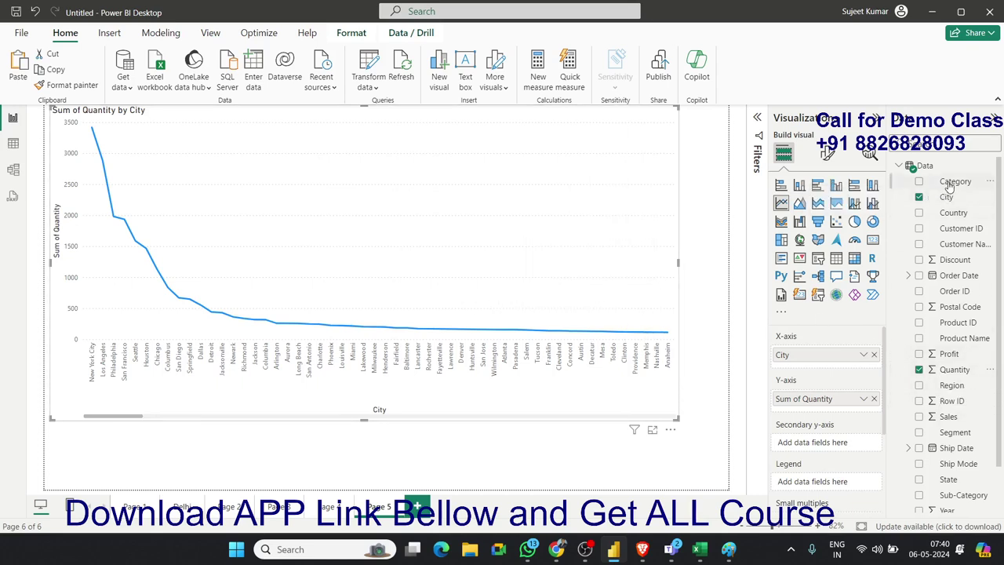
pyautogui.moveTo(949, 184); pyautogui.dragTo(868, 478)
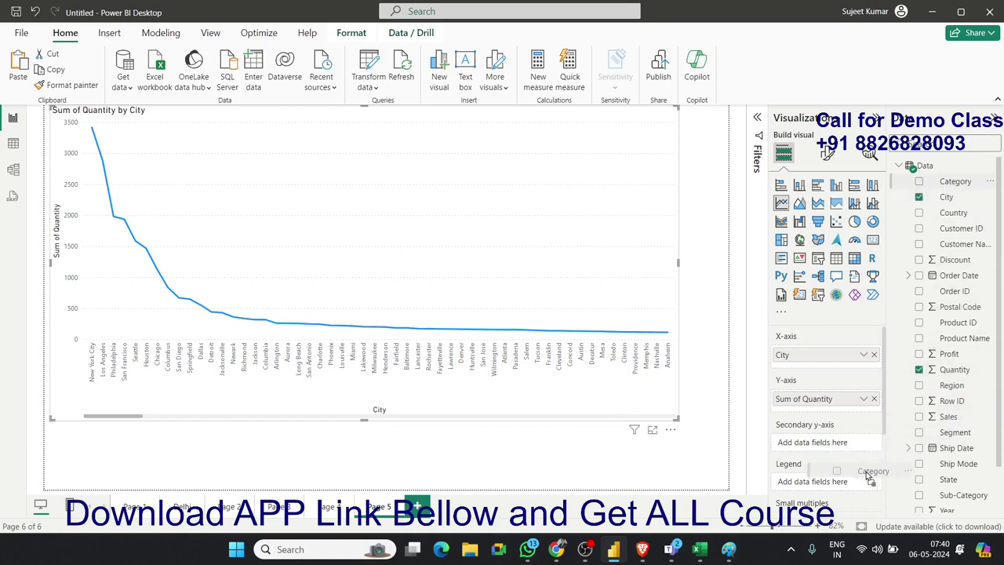
pyautogui.moveTo(868, 478); pyautogui.dragTo(955, 196)
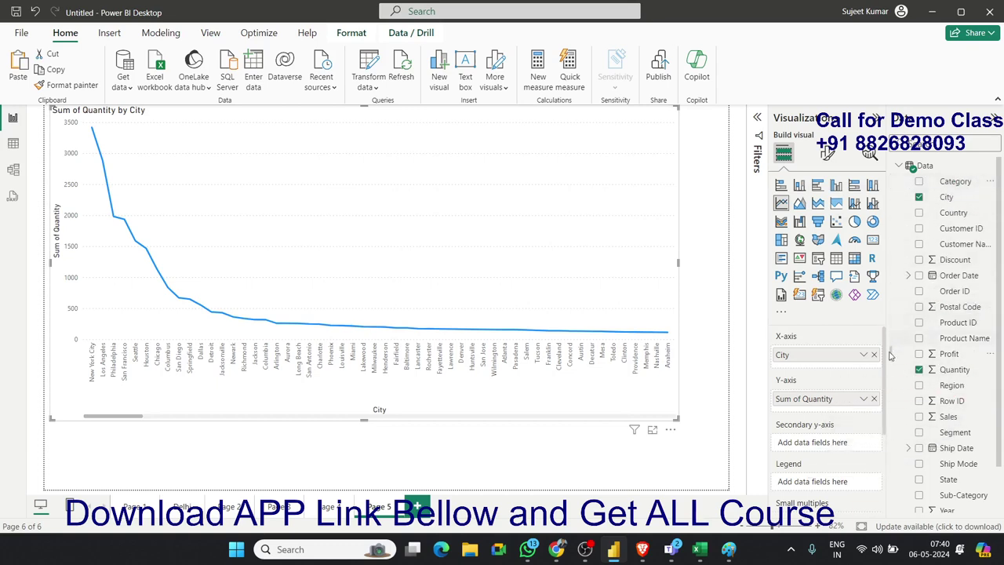
pyautogui.scroll(-3, 826, 426)
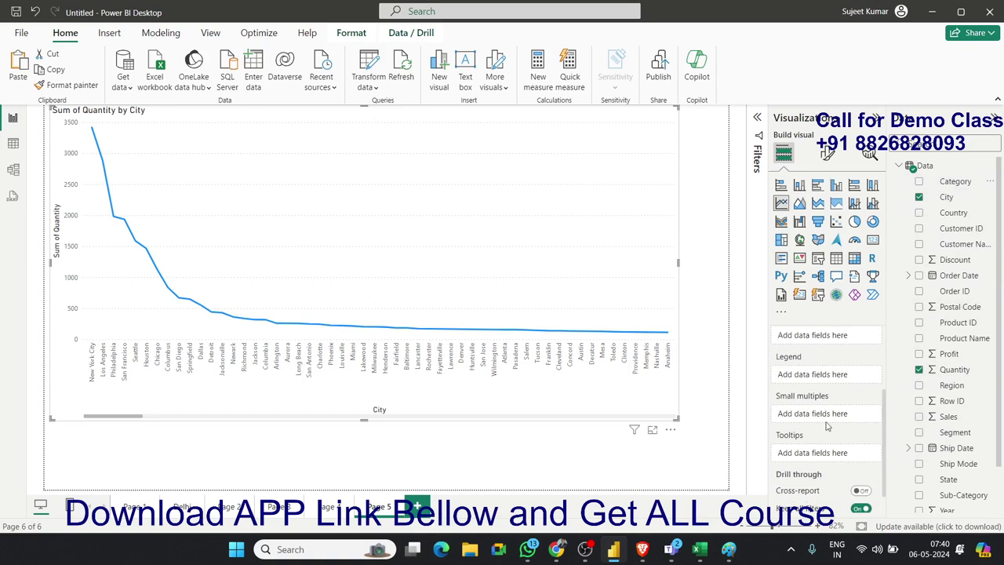
# Add Category to Small multiples, then remove it to keep a single City chart.
pyautogui.moveTo(955, 182)
pyautogui.mouseDown()
pyautogui.moveTo(830, 386)
pyautogui.moveTo(824, 415)
pyautogui.mouseUp()
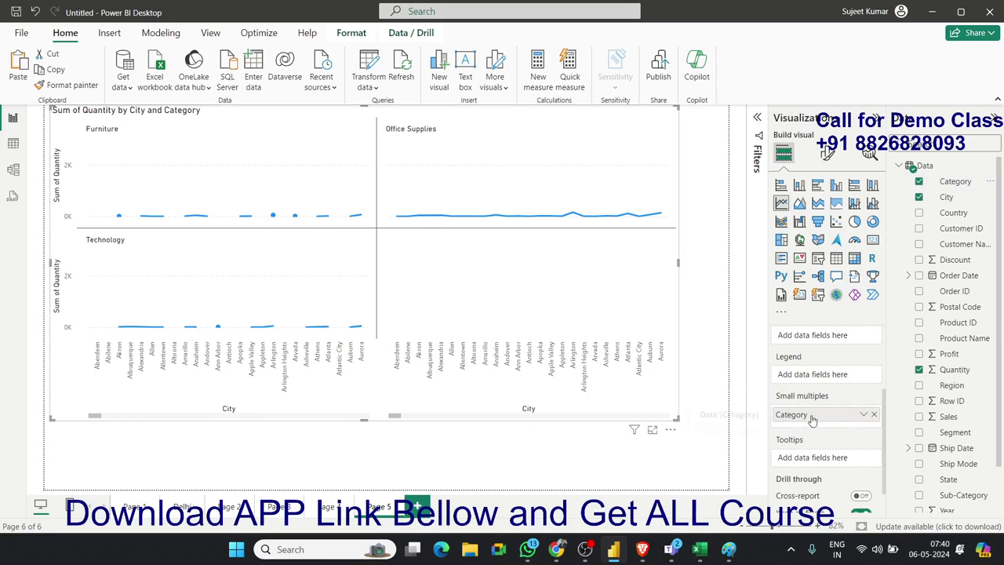
pyautogui.click(874, 414)
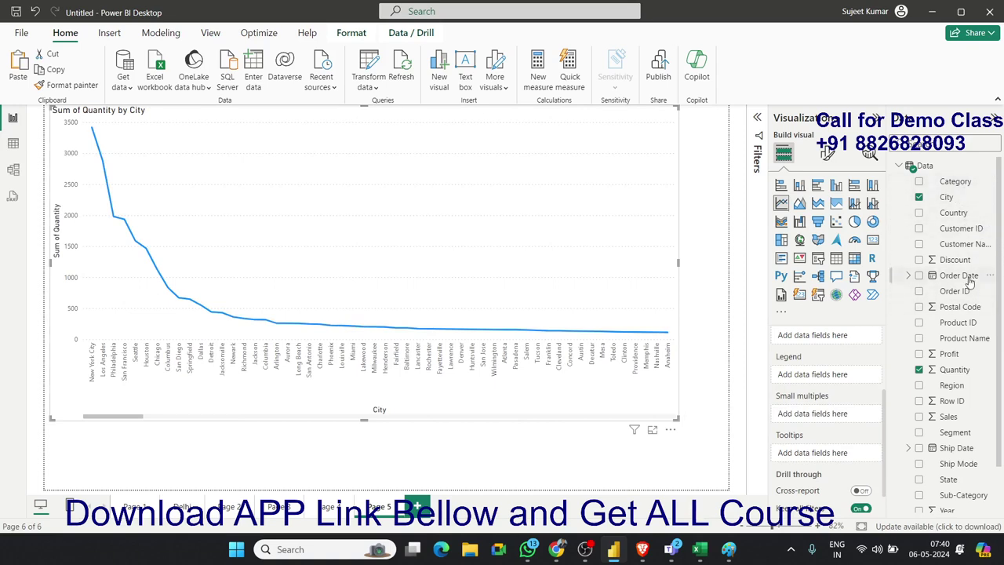
pyautogui.scroll(-2, 971, 302)
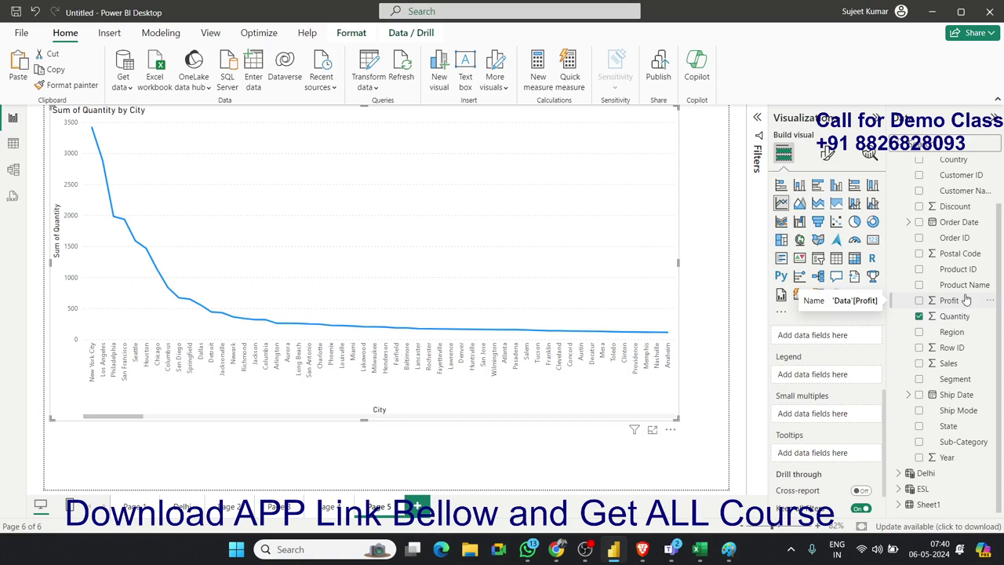
# Toggle between Area chart and Stacked area chart, finishing on Stacked area chart.
pyautogui.click(801, 204)
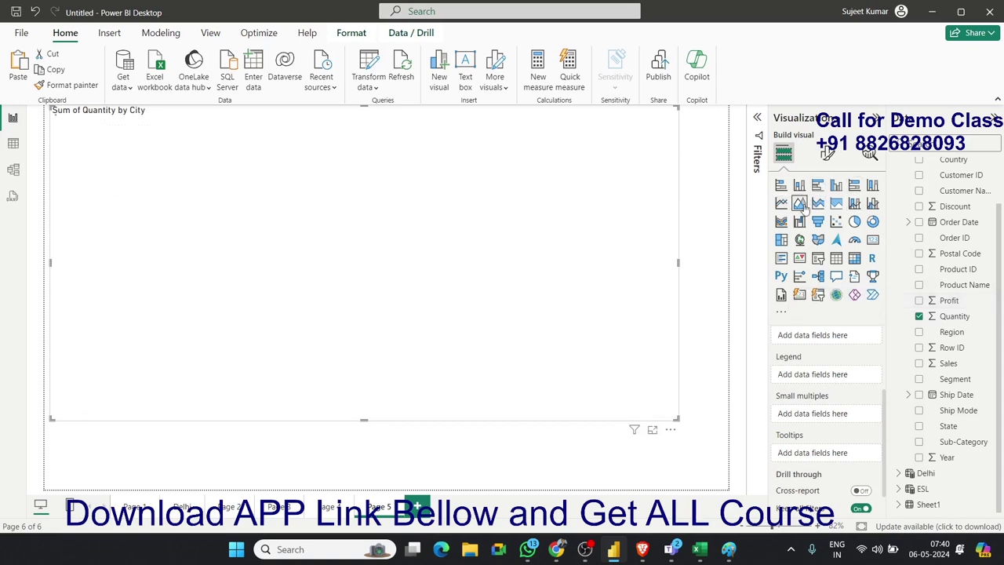
pyautogui.click(819, 203)
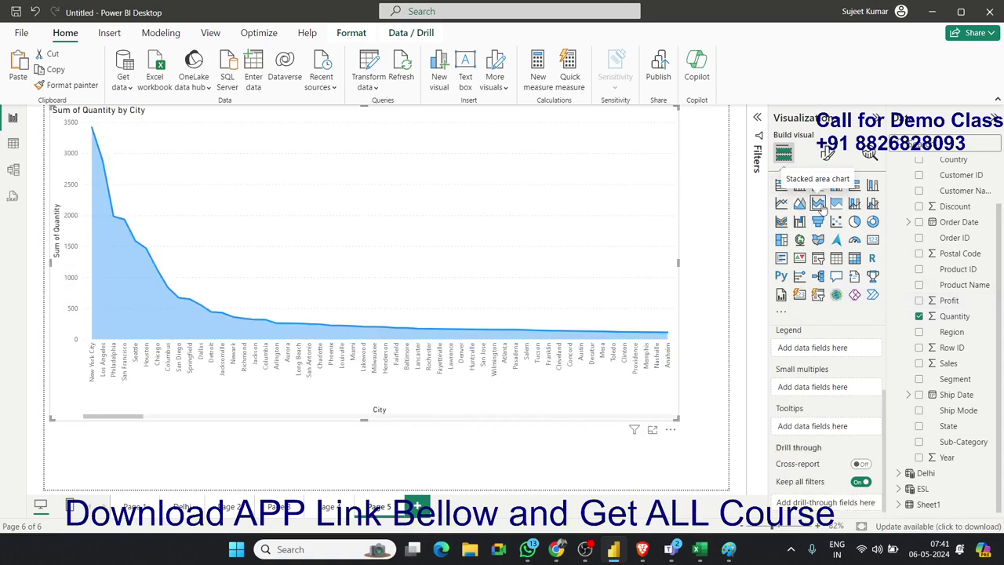
pyautogui.click(802, 205)
pyautogui.click(818, 203)
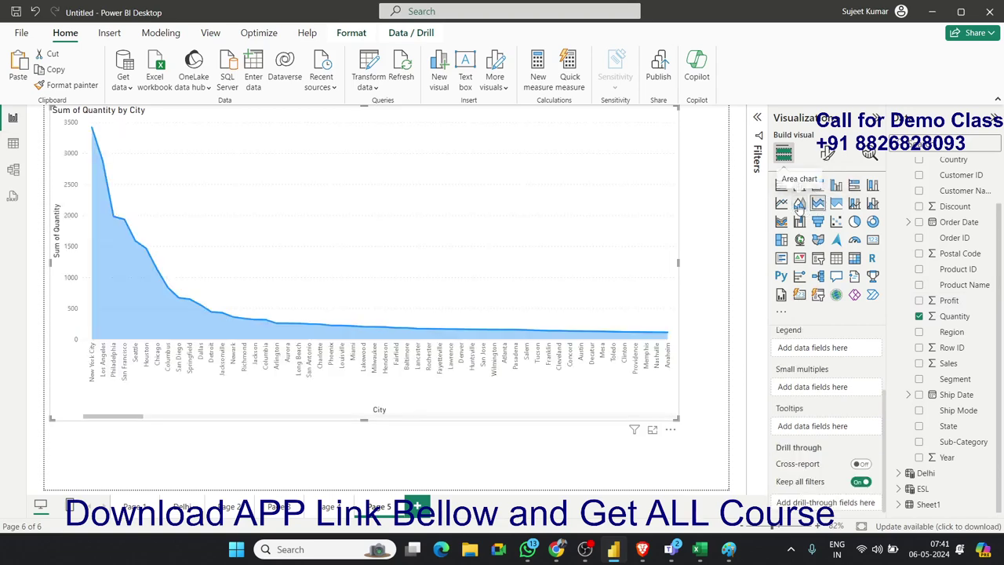
pyautogui.click(802, 205)
pyautogui.click(818, 203)
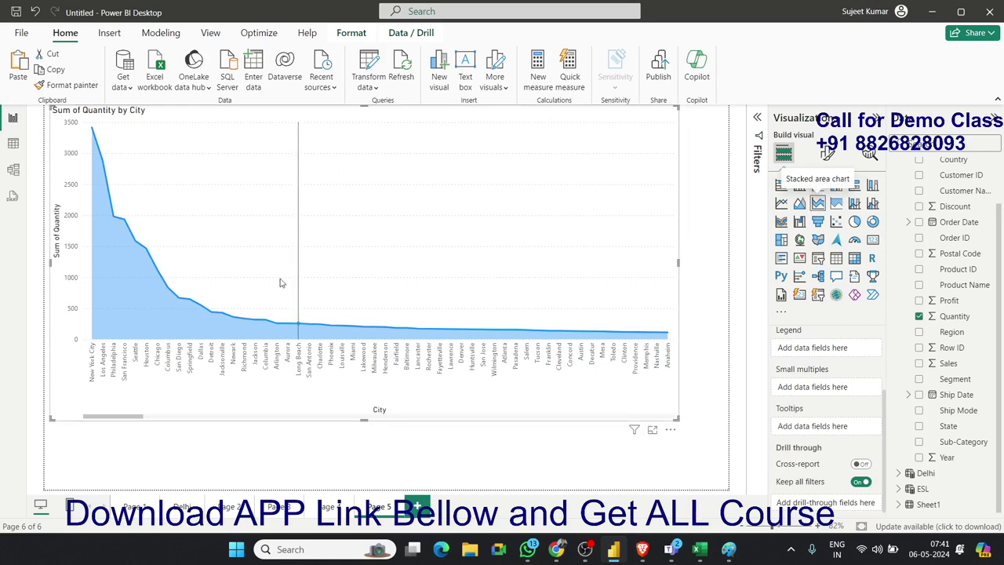
pyautogui.moveTo(672, 334)
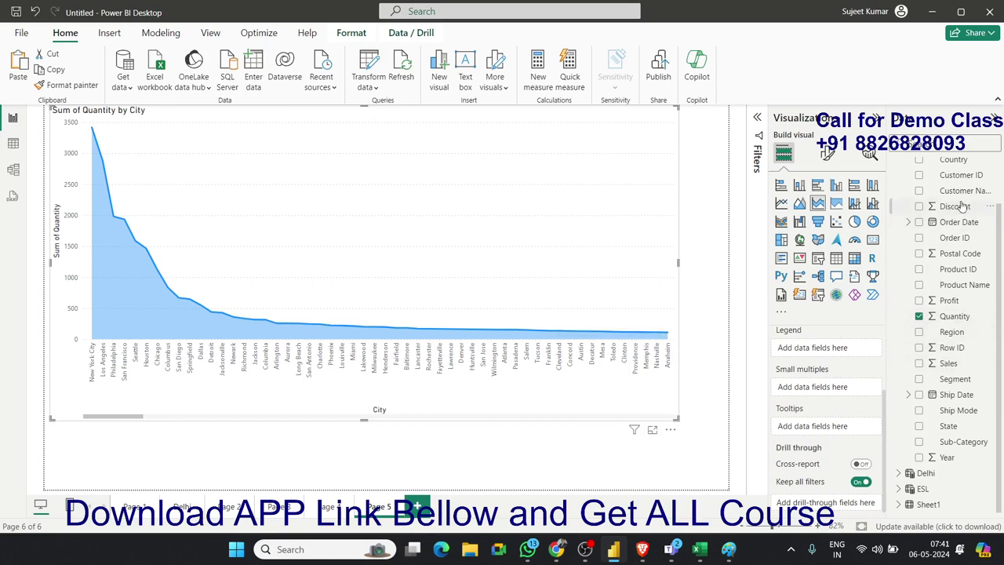
pyautogui.scroll(2, 960, 180)
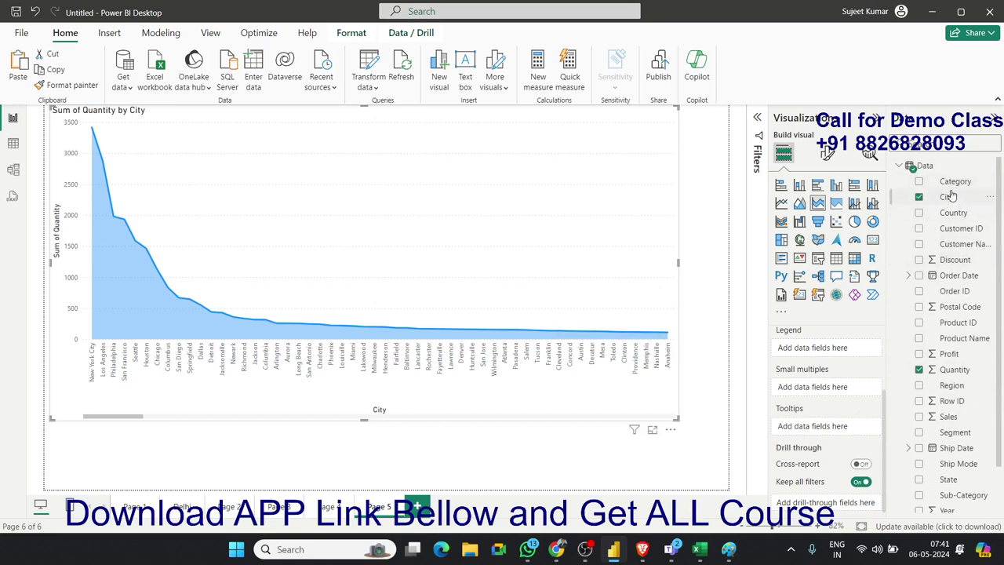
pyautogui.moveTo(956, 182)
pyautogui.mouseDown()
pyautogui.moveTo(857, 415)
pyautogui.moveTo(836, 353)
pyautogui.mouseUp()
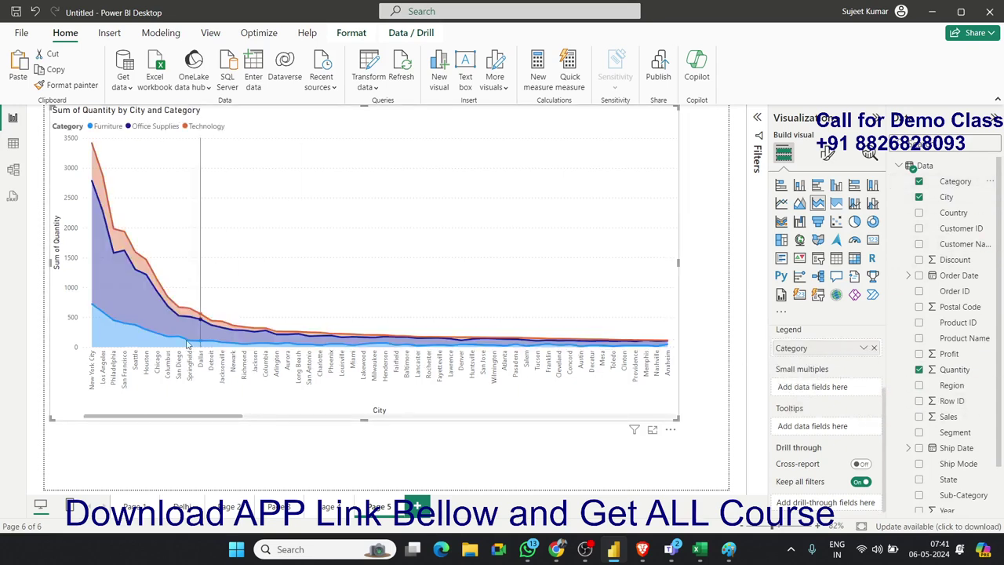
pyautogui.moveTo(200, 361)
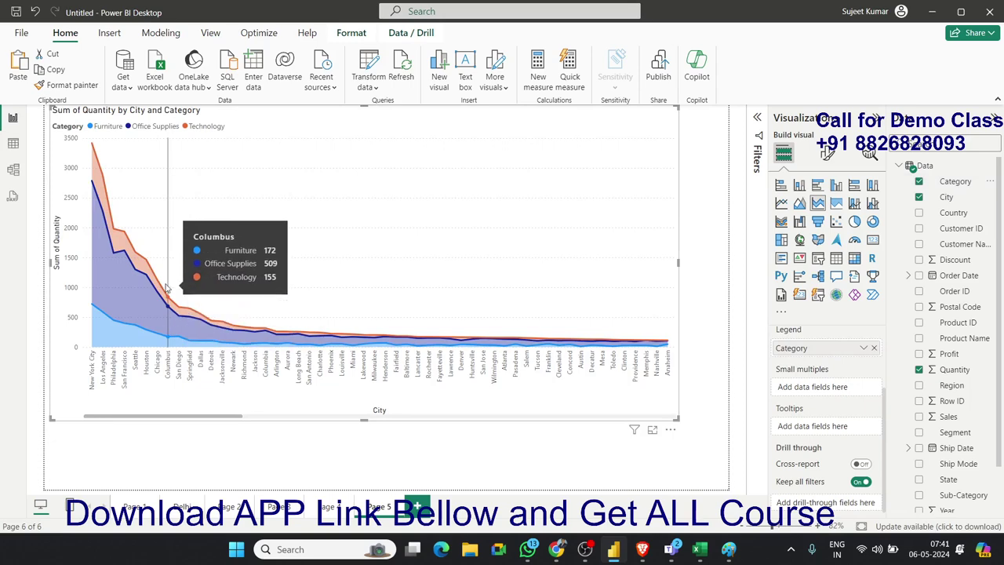
pyautogui.click(800, 204)
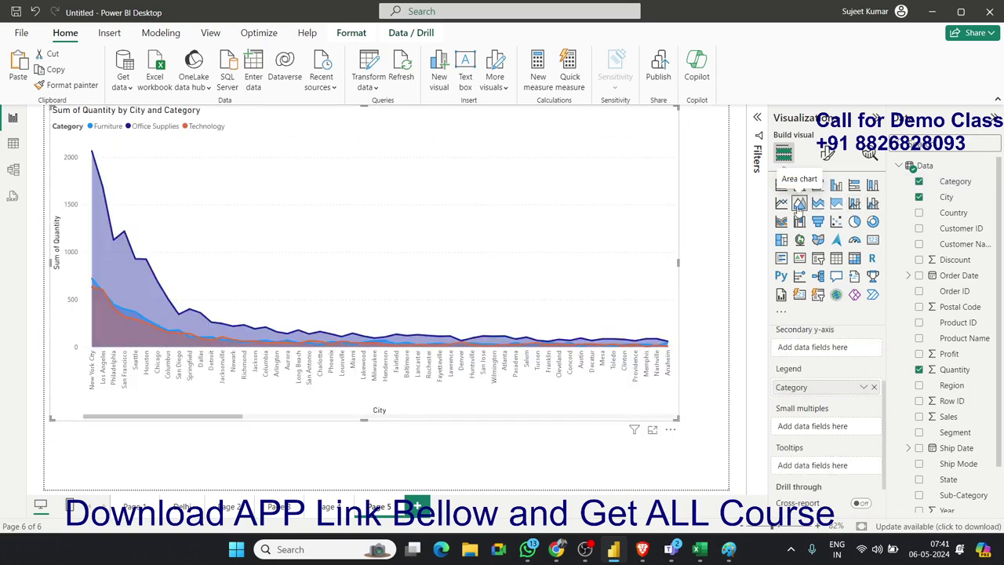
pyautogui.click(781, 204)
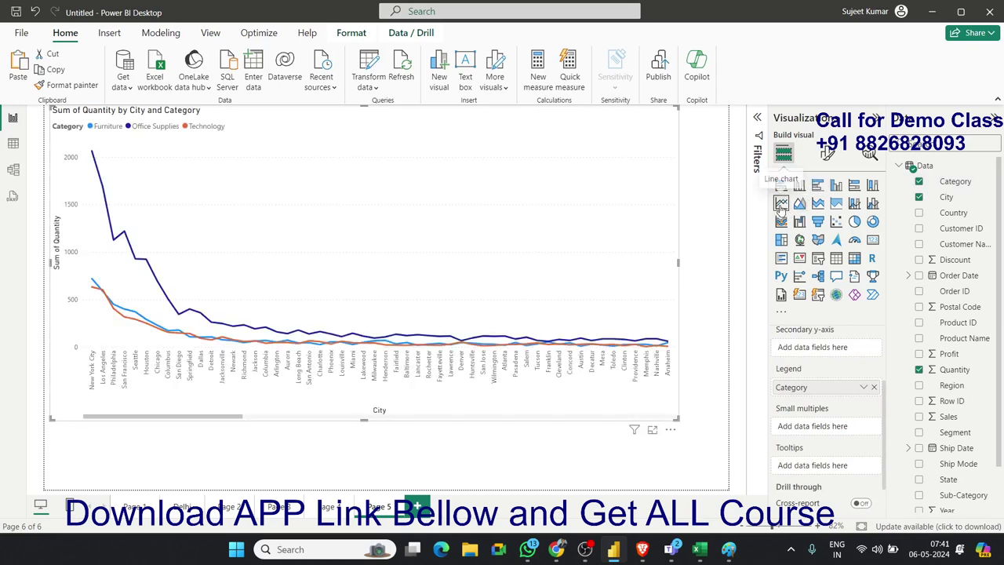
pyautogui.click(801, 204)
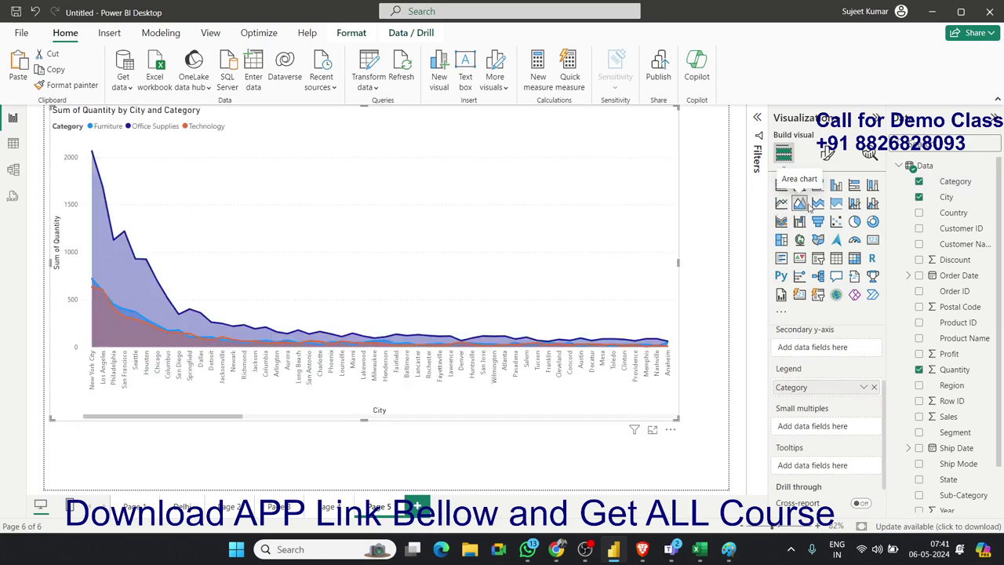
pyautogui.click(819, 204)
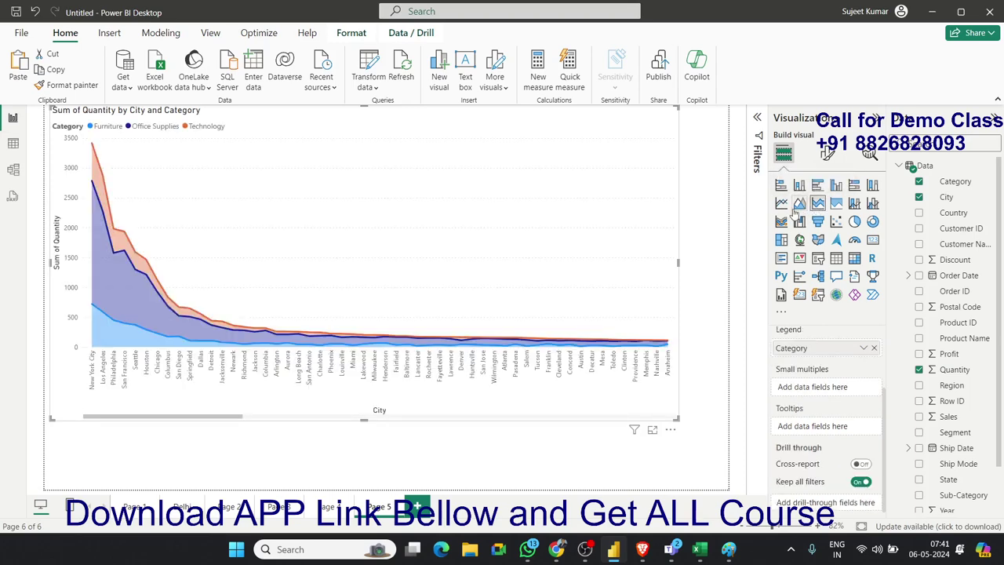
pyautogui.click(801, 206)
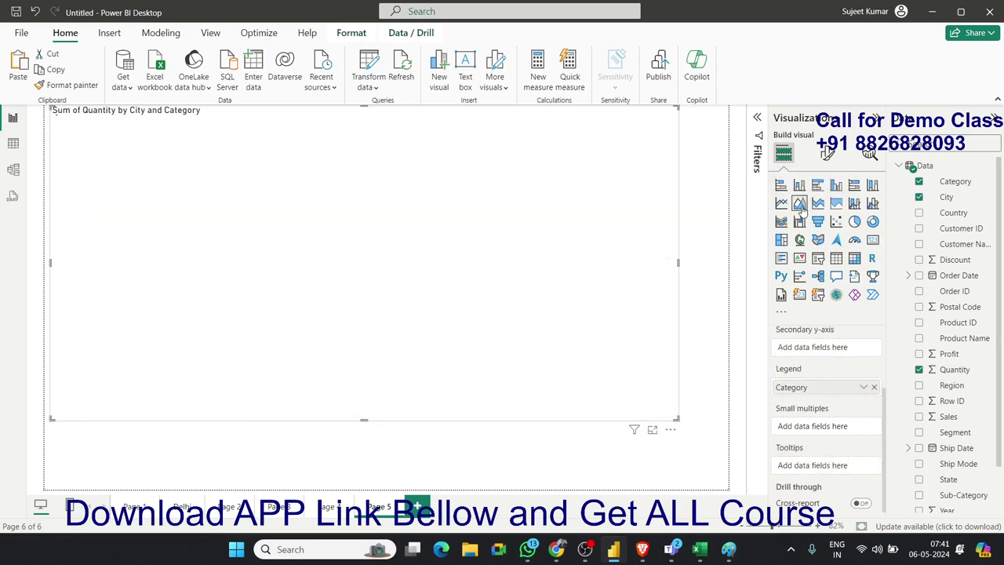
pyautogui.click(782, 203)
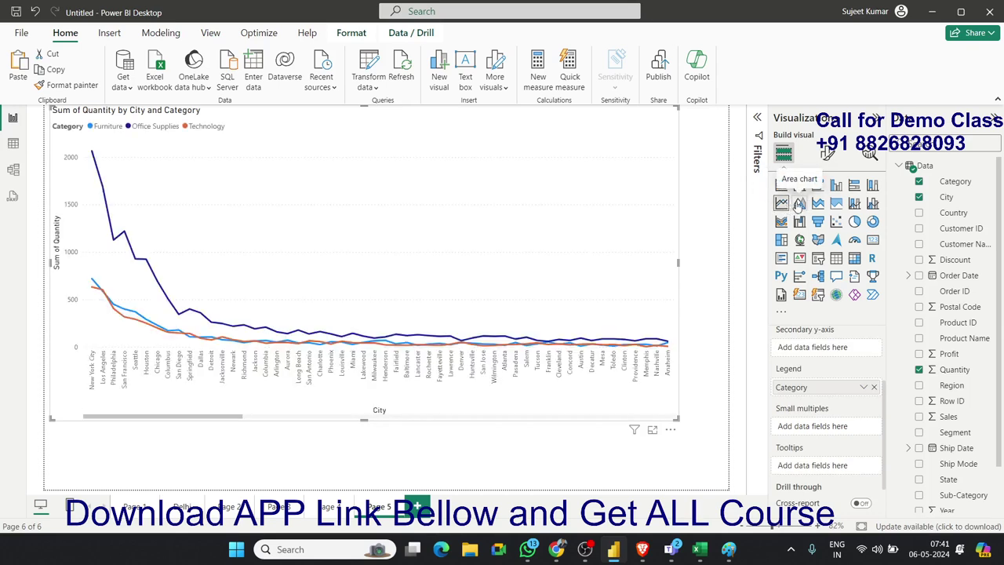
pyautogui.click(800, 205)
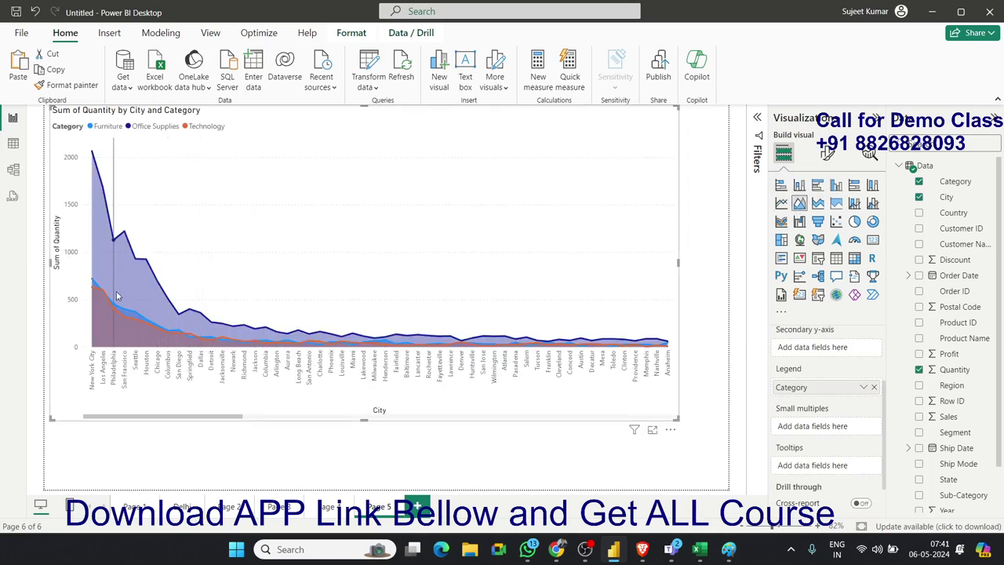
pyautogui.moveTo(123, 344)
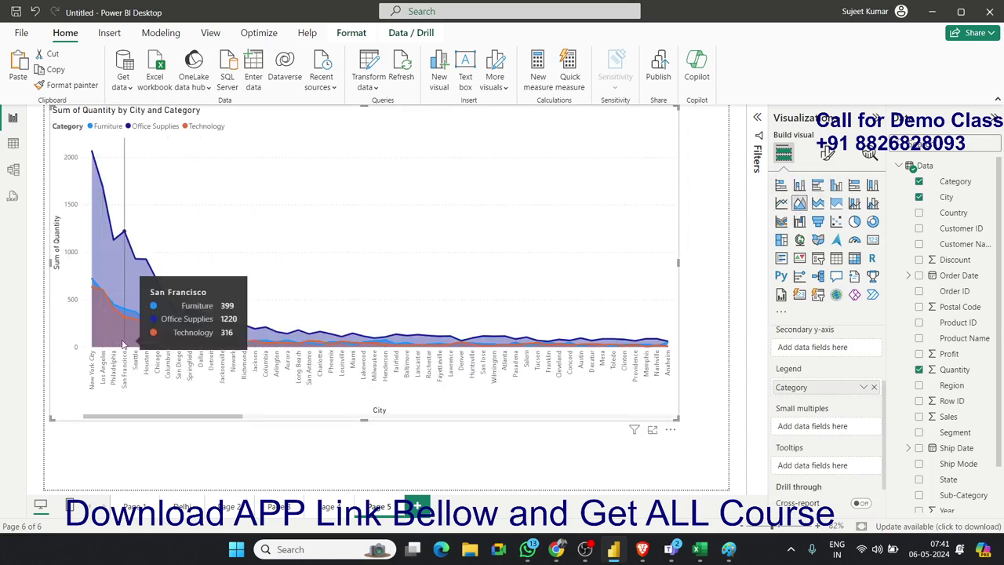
pyautogui.click(818, 206)
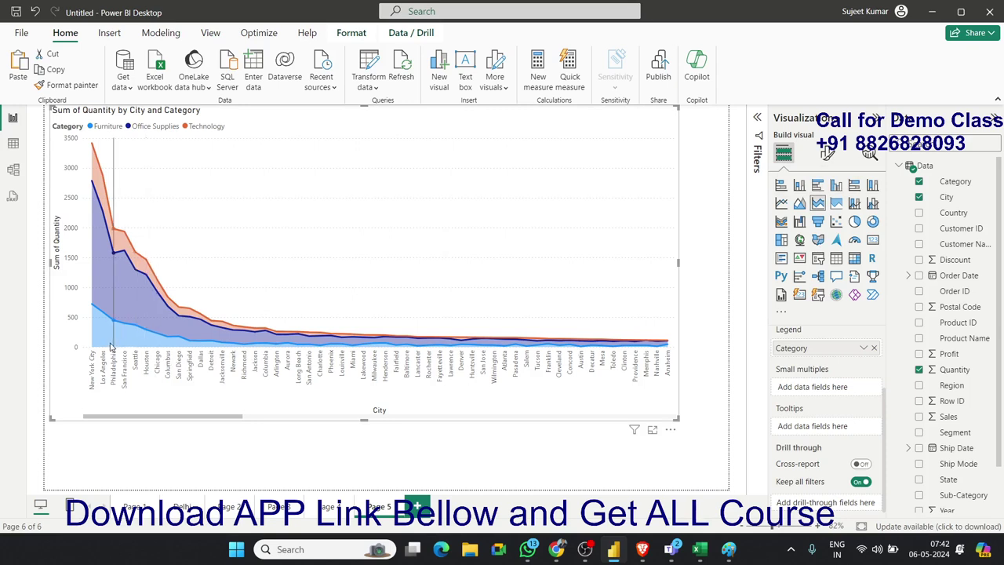
pyautogui.moveTo(107, 274)
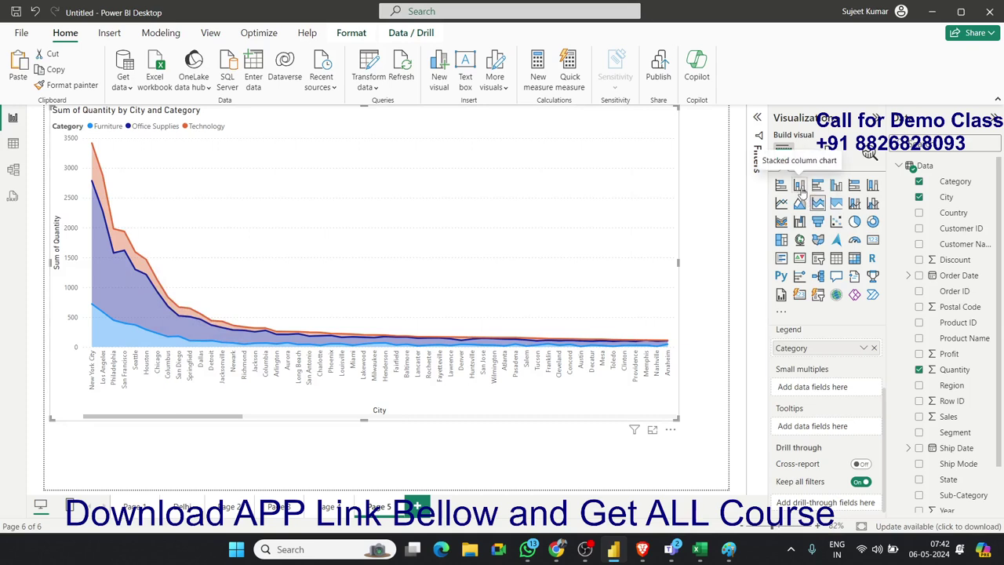
# Switch the chart to stacked columns, try stacked area, then return to stacked columns.
pyautogui.click(800, 186)
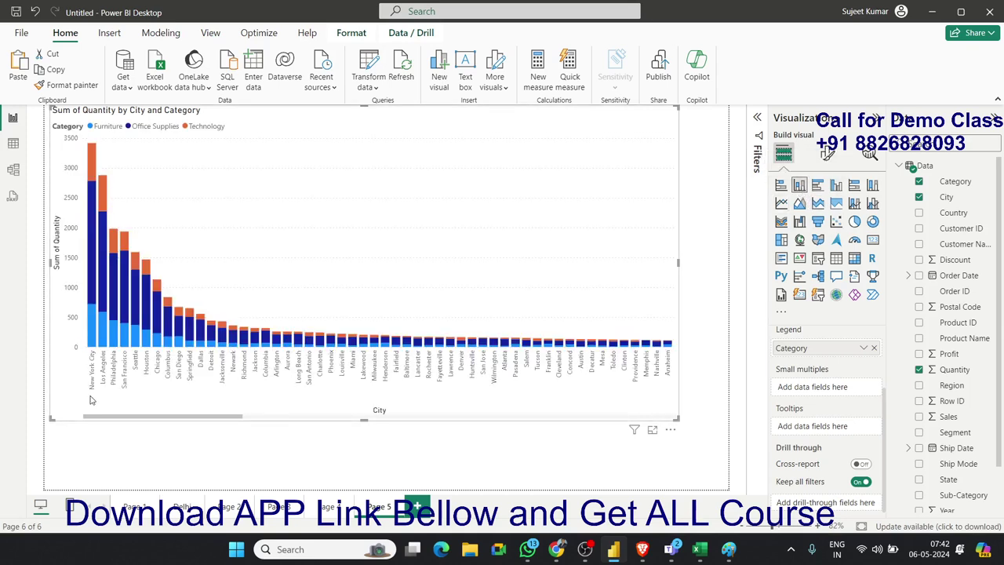
pyautogui.moveTo(91, 298)
pyautogui.scroll(2, 884, 384)
pyautogui.scroll(1, 888, 365)
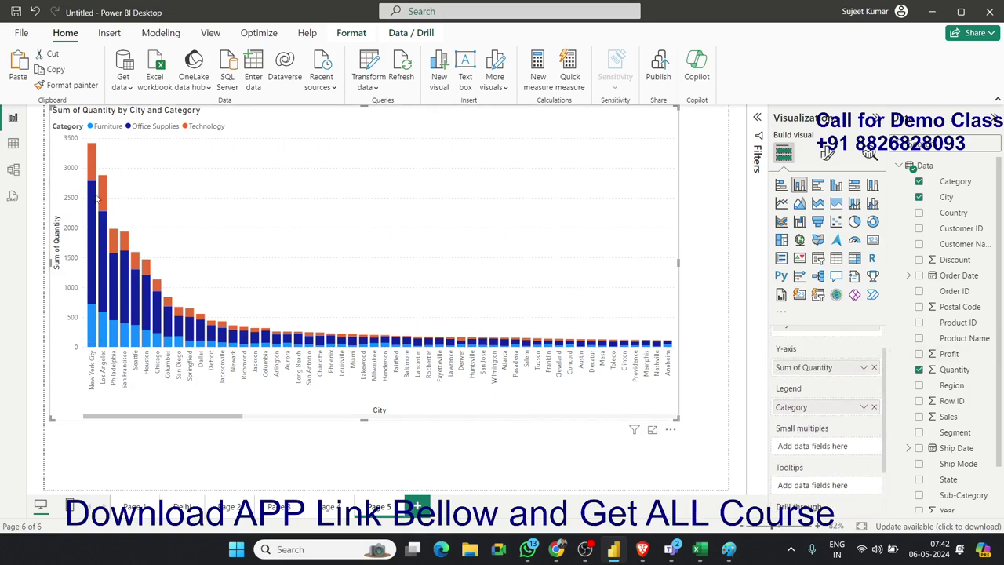
pyautogui.moveTo(96, 182)
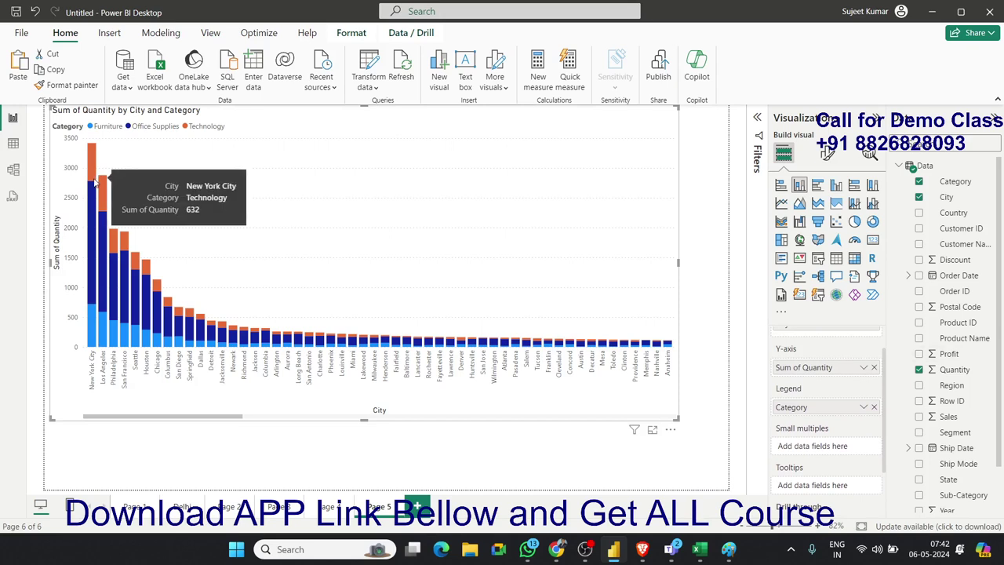
pyautogui.click(818, 203)
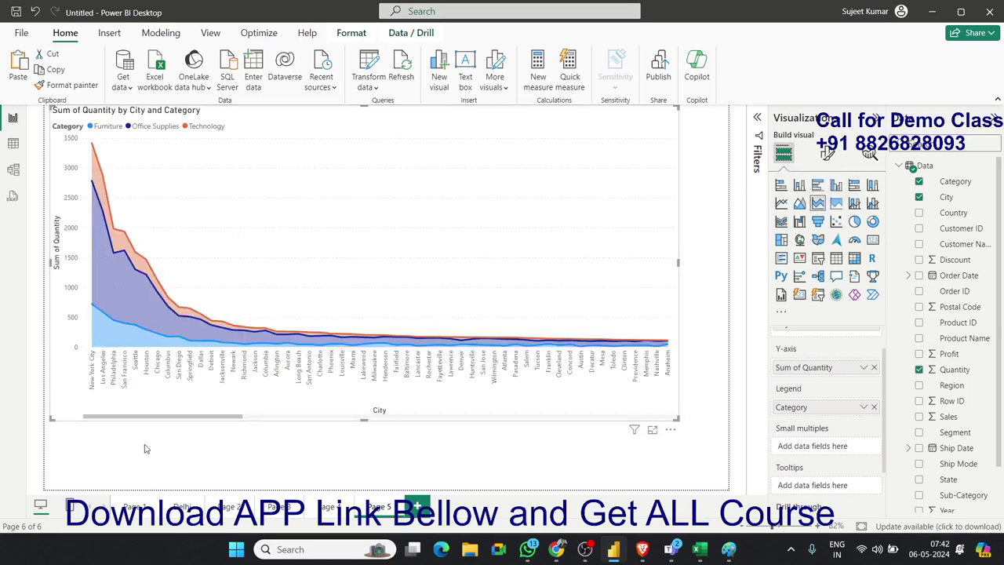
pyautogui.moveTo(92, 144)
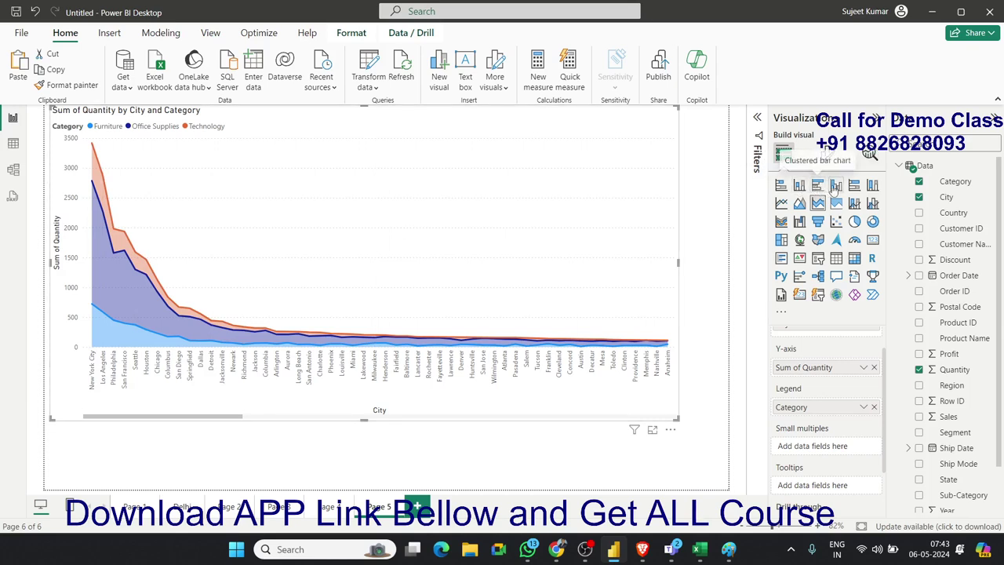
pyautogui.click(800, 186)
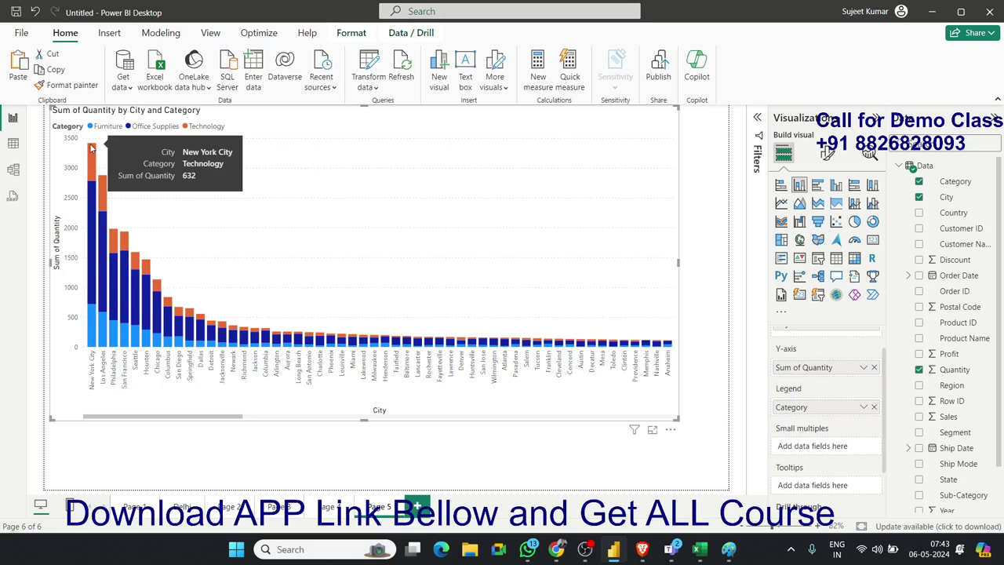
pyautogui.moveTo(91, 302)
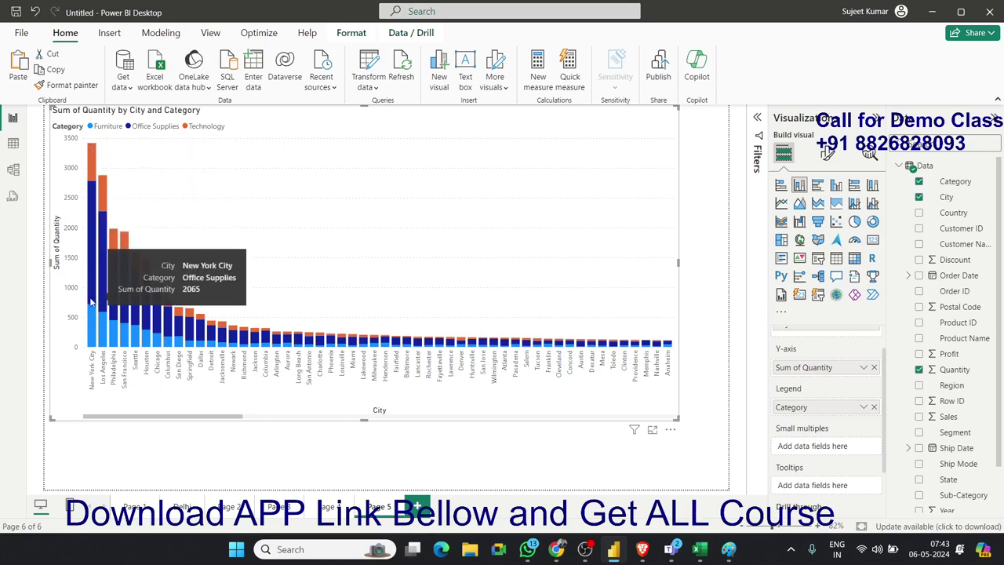
pyautogui.moveTo(91, 319)
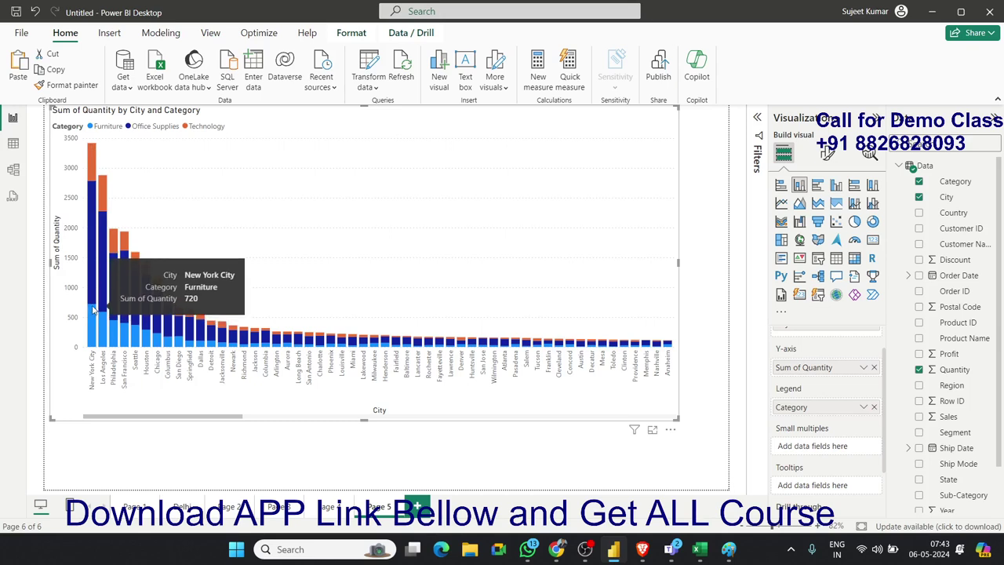
pyautogui.moveTo(95, 251)
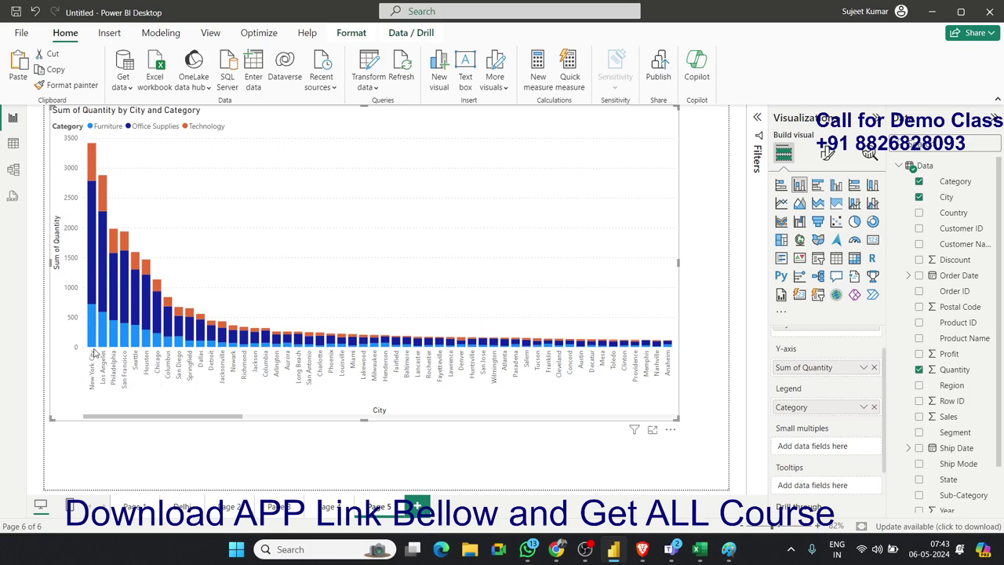
pyautogui.click(801, 206)
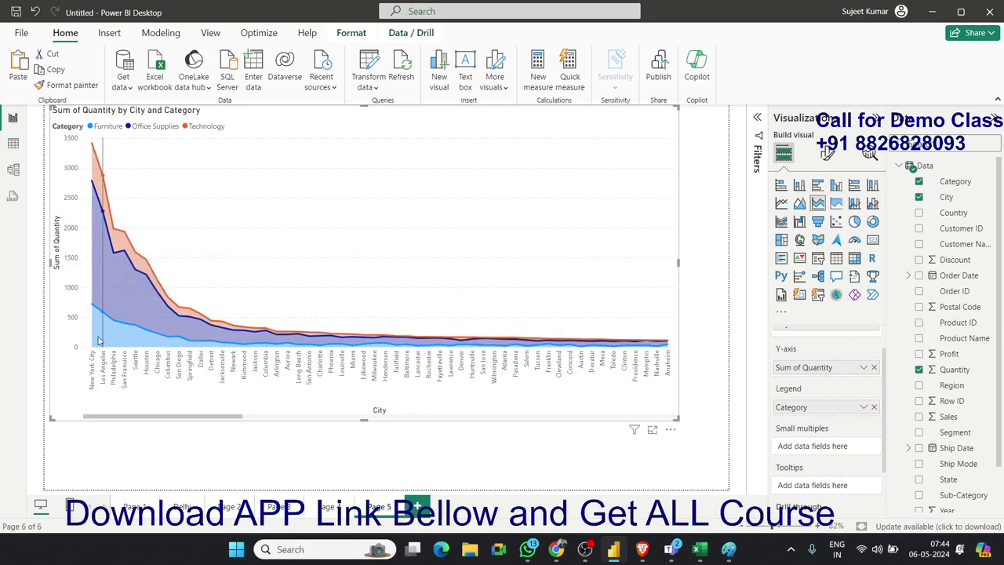
pyautogui.moveTo(99, 343)
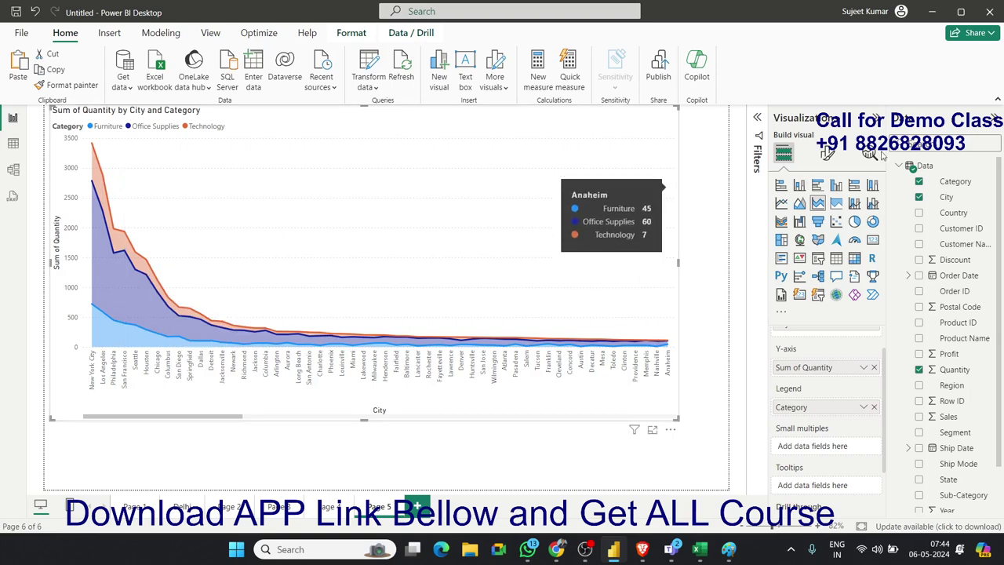
pyautogui.click(837, 185)
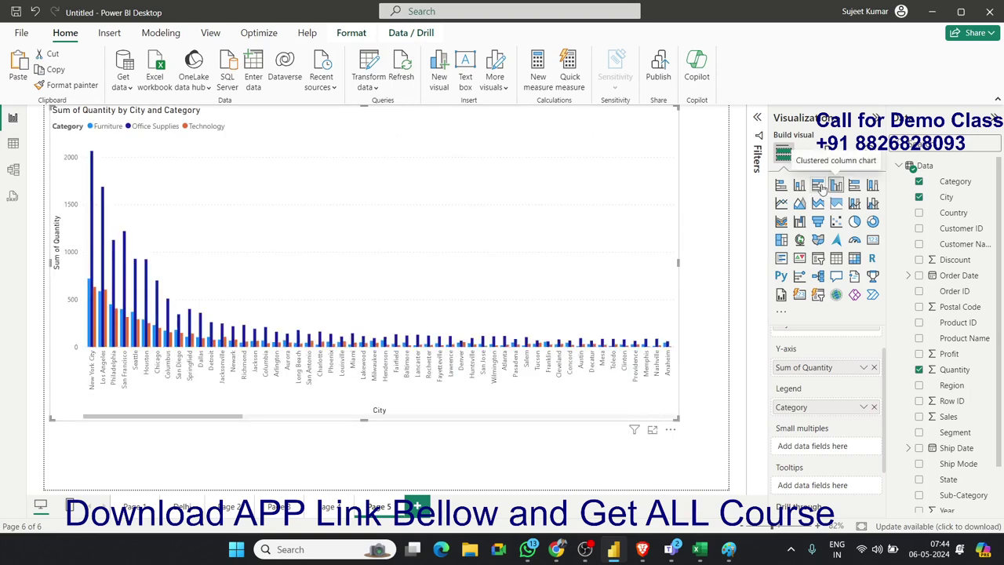
pyautogui.click(819, 185)
pyautogui.click(799, 185)
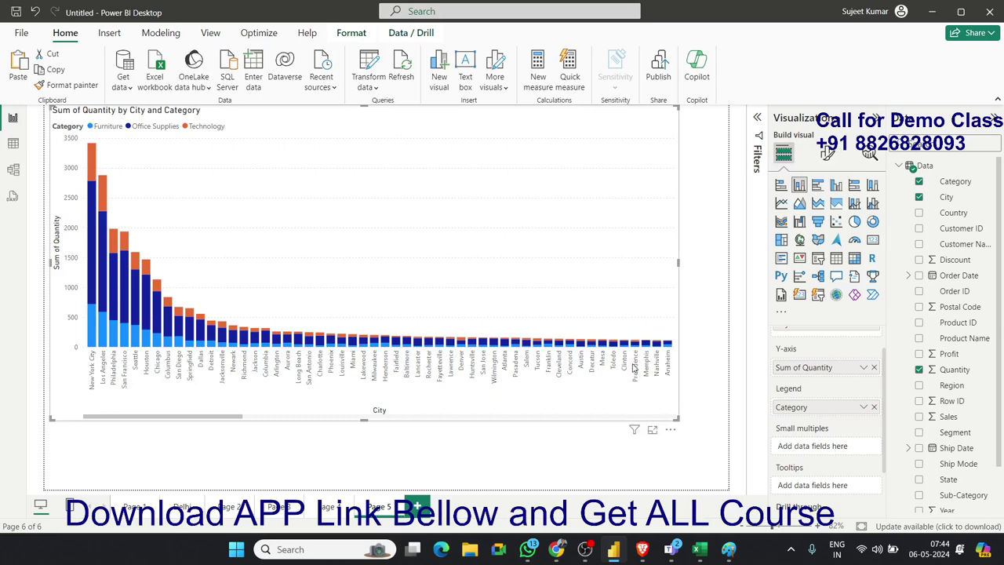
pyautogui.click(837, 186)
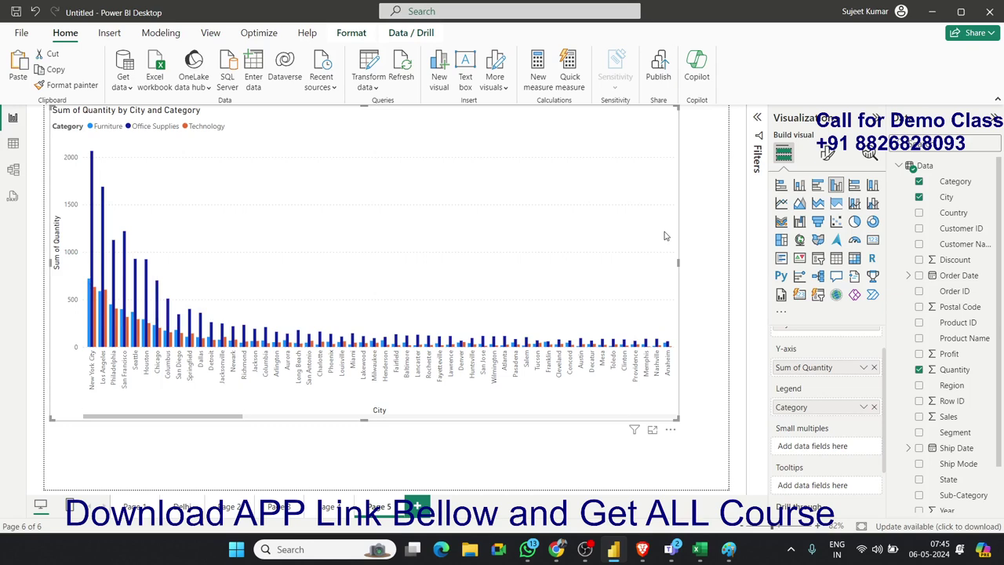
pyautogui.click(800, 186)
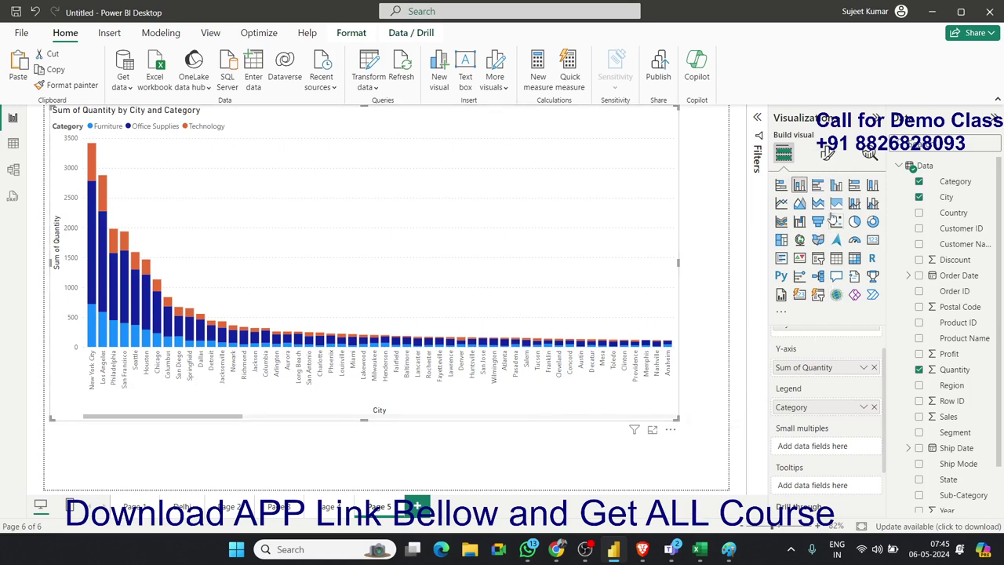
pyautogui.click(837, 186)
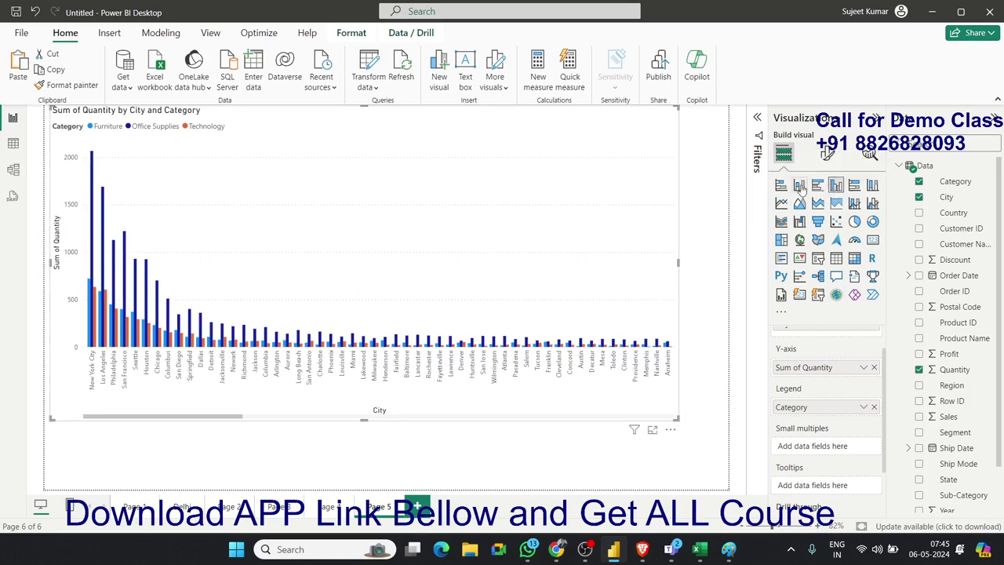
pyautogui.click(801, 185)
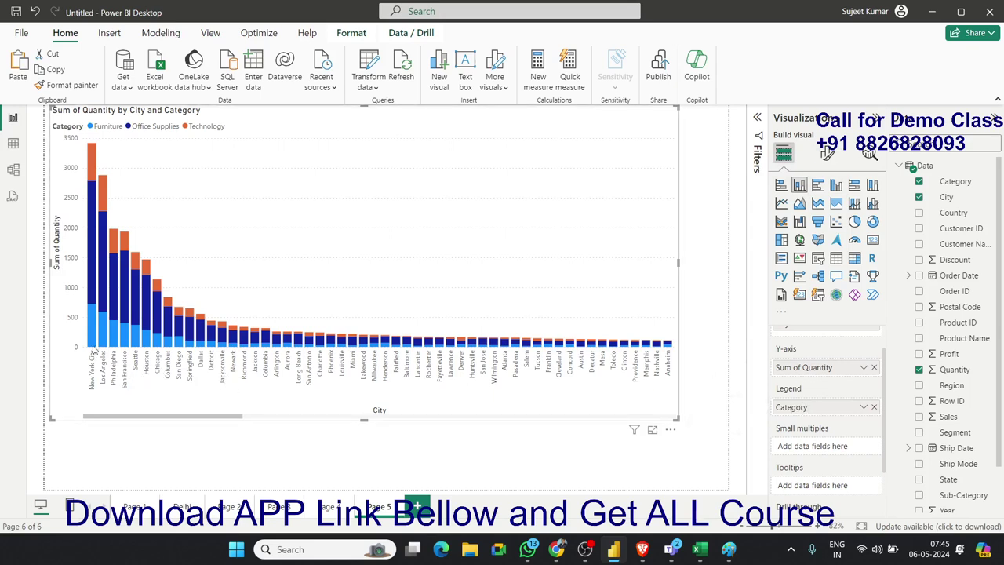
# Remove Category from the Legend well and drag it back in as the legend.
pyautogui.moveTo(100, 155)
pyautogui.click(873, 408)
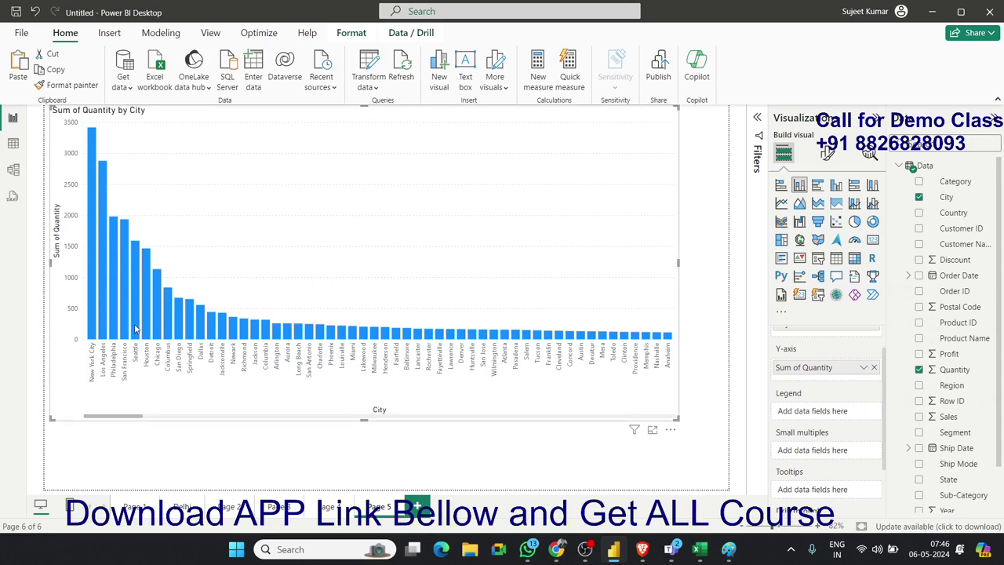
pyautogui.moveTo(135, 329)
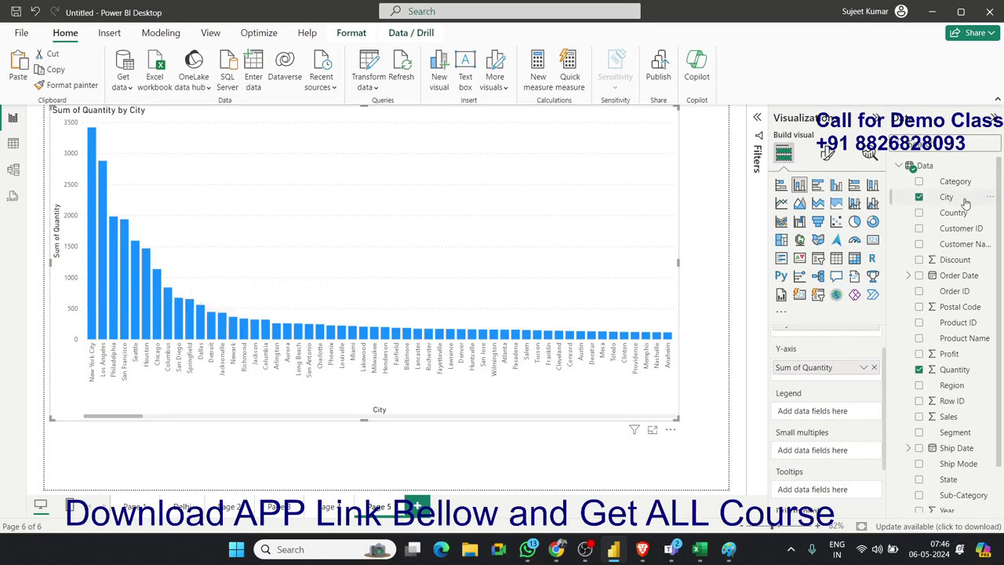
pyautogui.moveTo(955, 181)
pyautogui.mouseDown()
pyautogui.moveTo(886, 419)
pyautogui.moveTo(824, 410)
pyautogui.mouseUp()
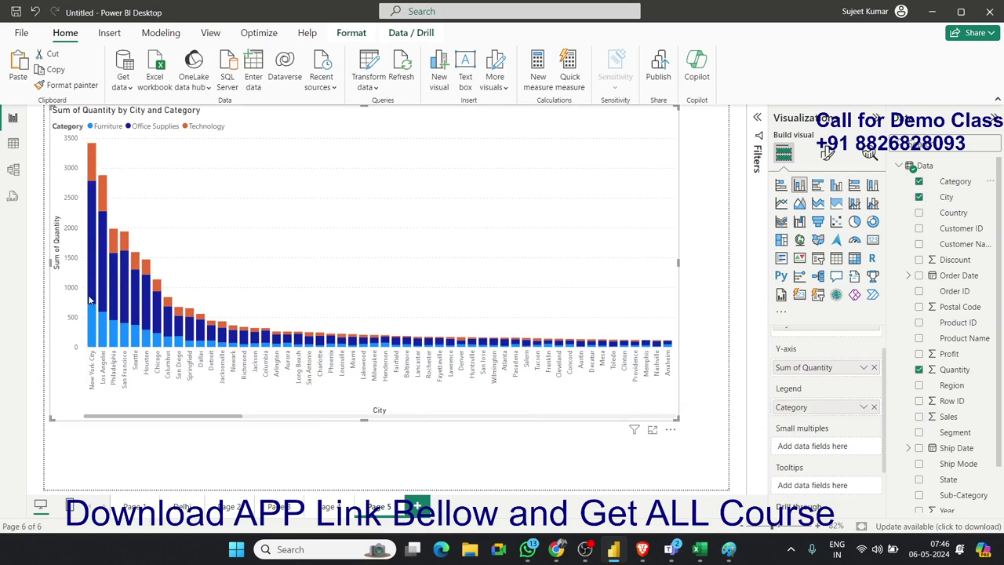
pyautogui.moveTo(88, 299)
# Turn on data labels for the chart, try total labels, then switch the totals back off.
pyautogui.click(827, 153)
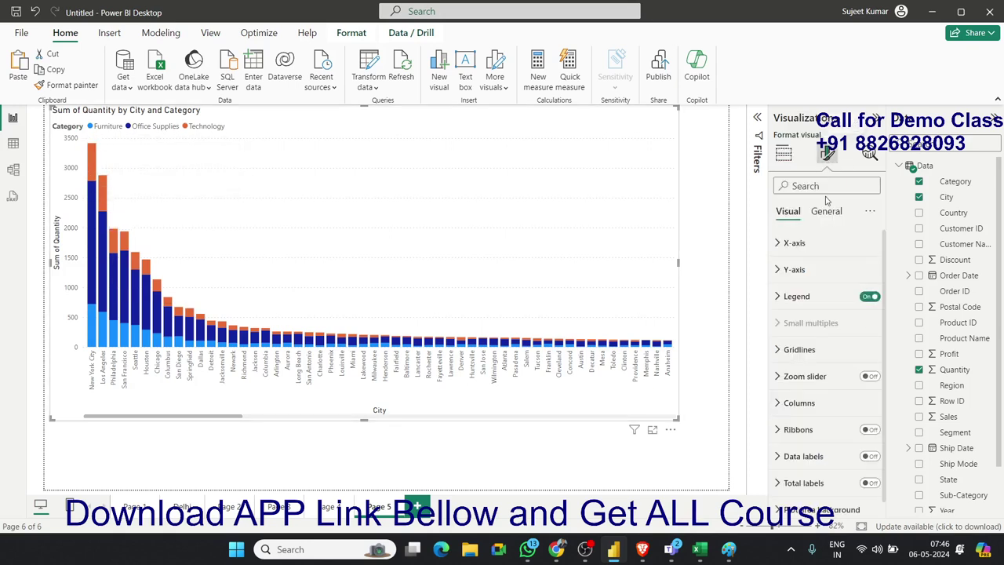
pyautogui.scroll(-1, 839, 348)
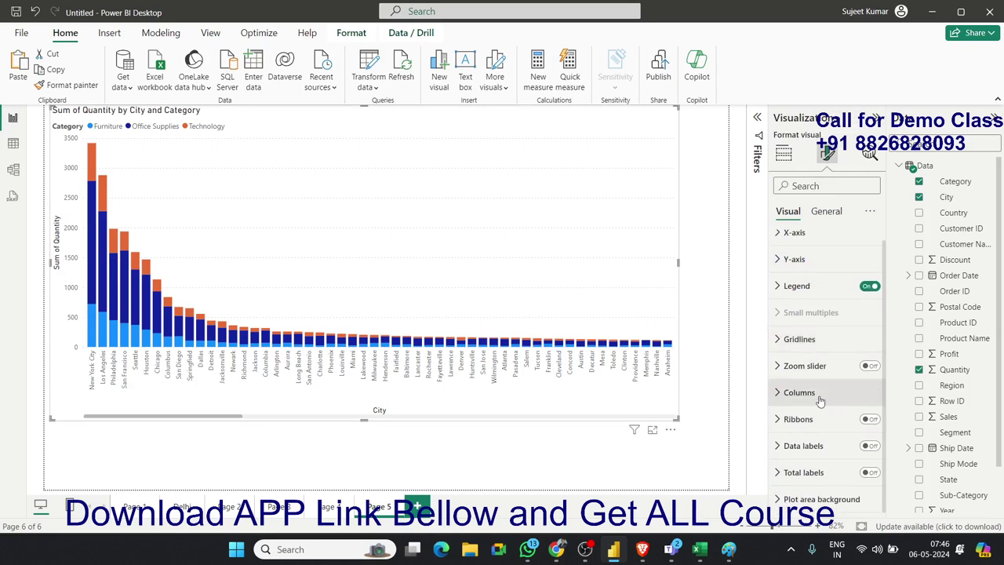
pyautogui.click(871, 446)
pyautogui.click(872, 473)
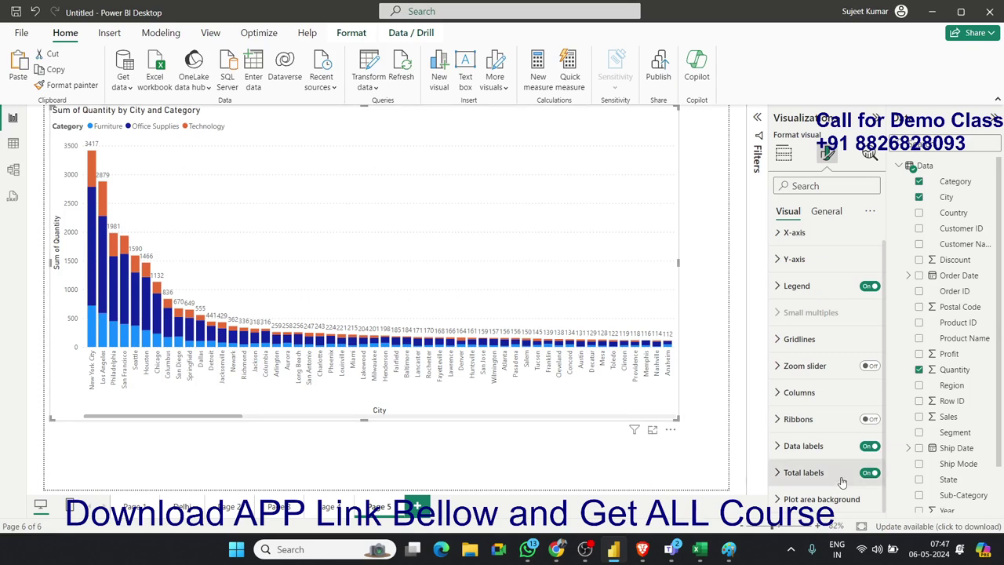
pyautogui.click(868, 473)
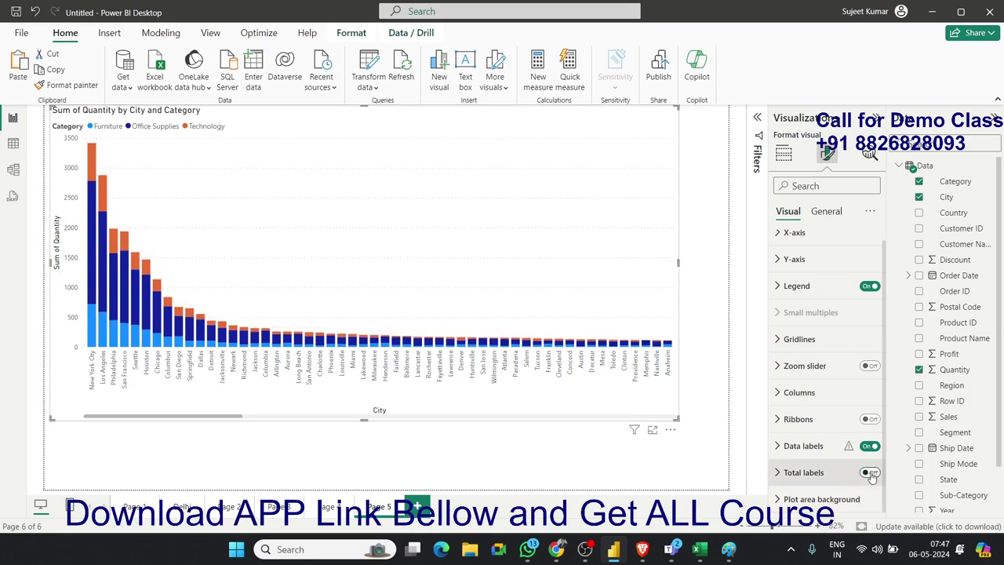
pyautogui.click(783, 448)
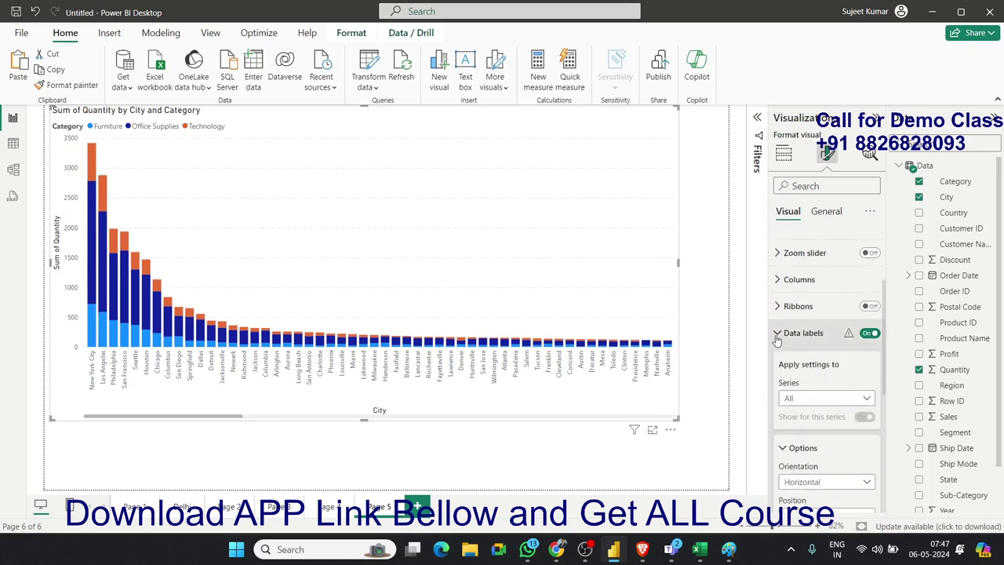
pyautogui.click(780, 334)
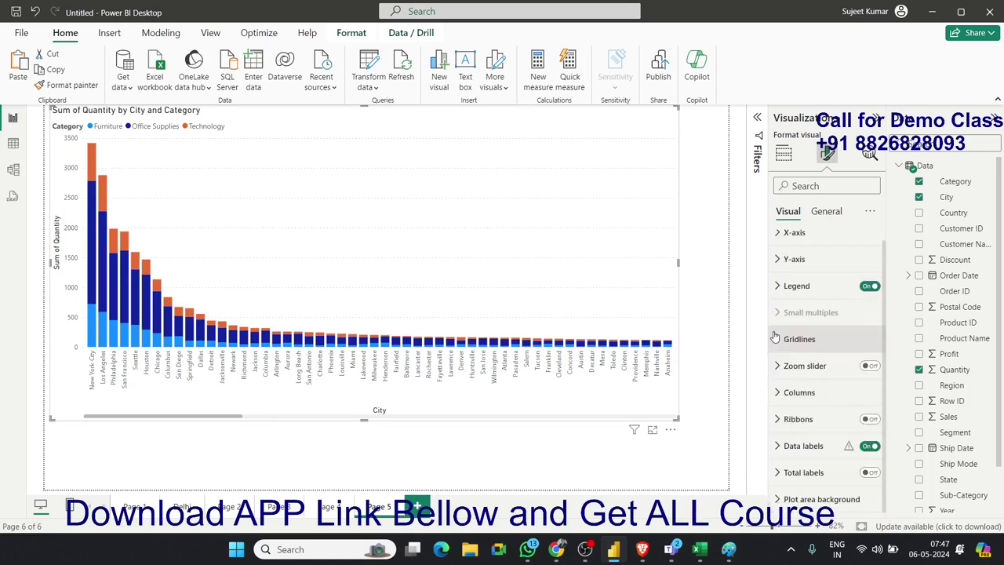
pyautogui.click(783, 153)
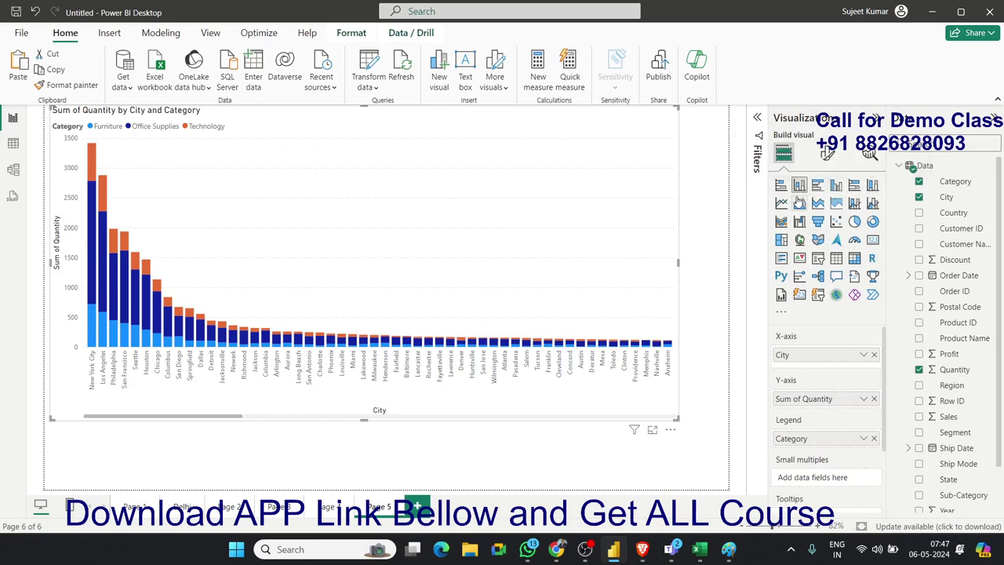
# Preview the chart as 100% stacked columns, revert to Stacked column chart, and reopen Format visual.
pyautogui.click(872, 186)
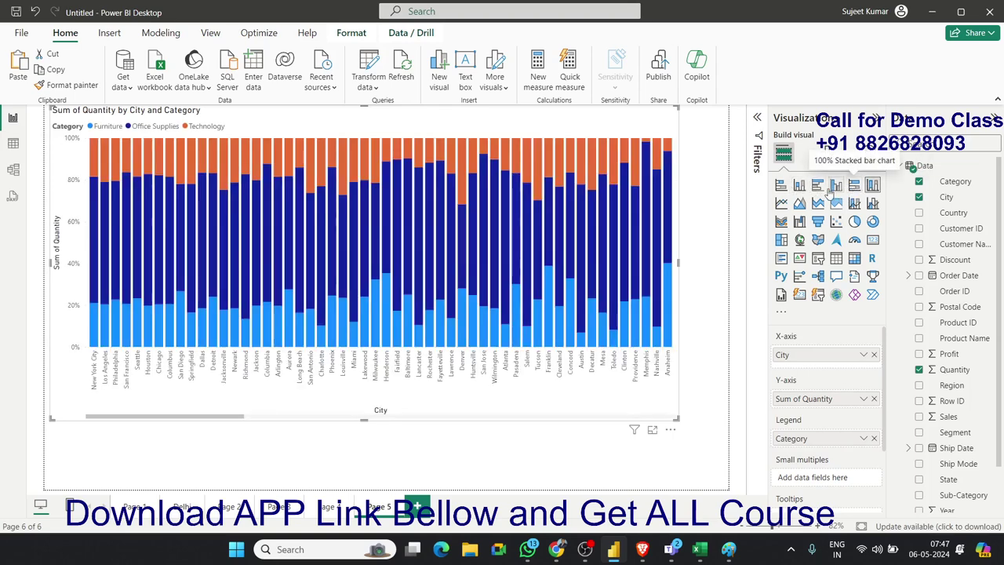
pyautogui.click(800, 185)
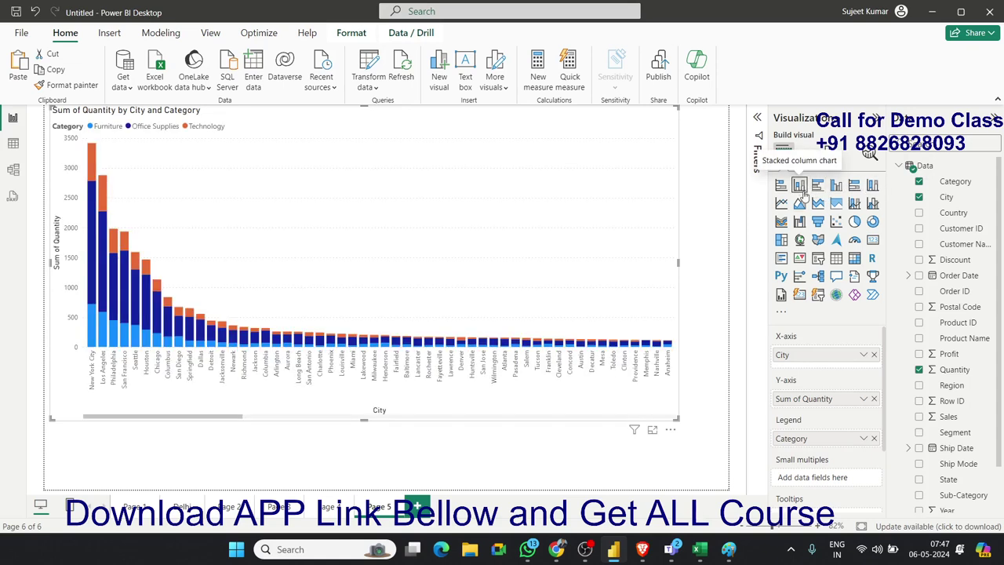
pyautogui.click(828, 153)
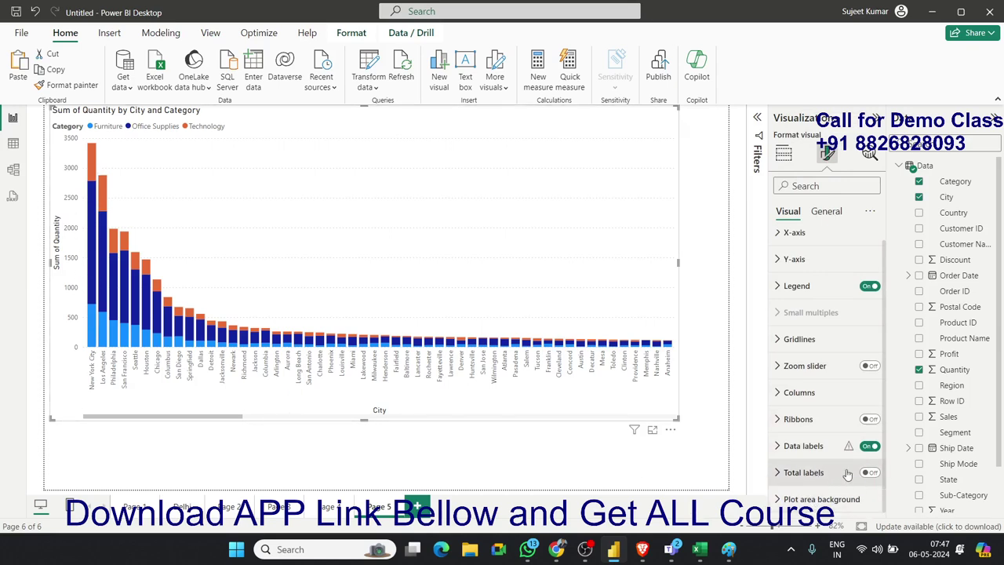
# Set the data label Value colour to Black.
pyautogui.click(779, 448)
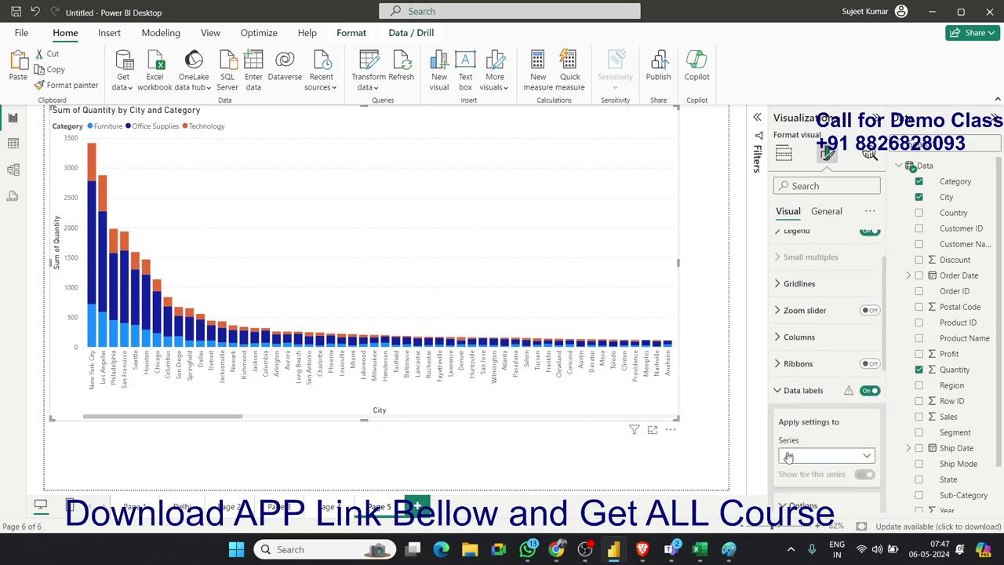
pyautogui.scroll(-3, 798, 407)
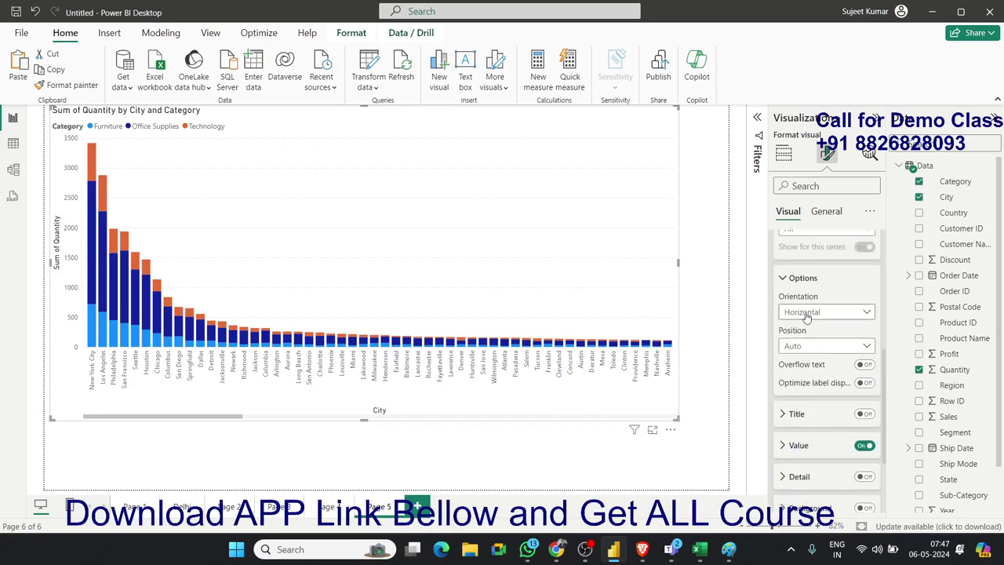
pyautogui.click(807, 316)
pyautogui.click(806, 328)
pyautogui.click(791, 448)
pyautogui.click(788, 447)
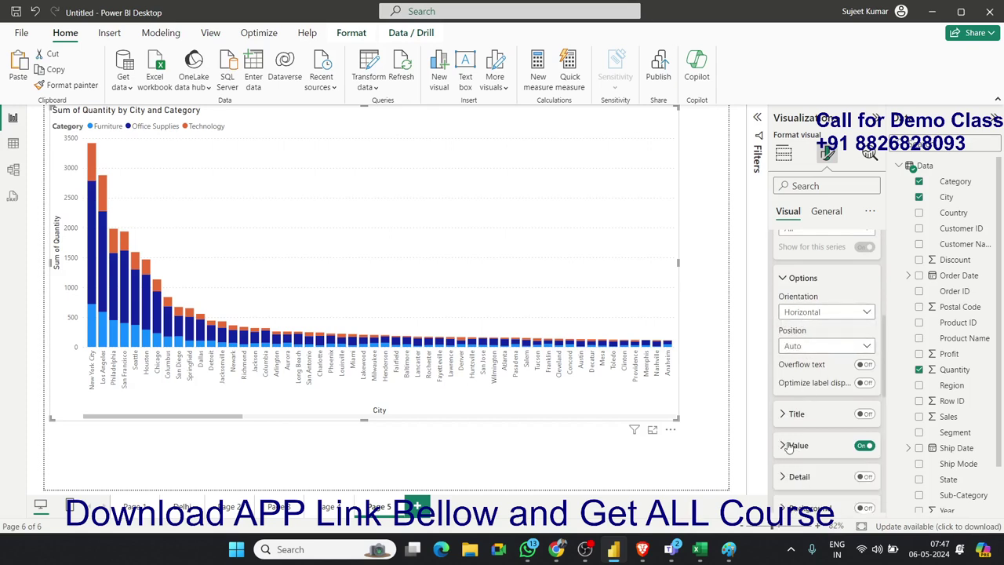
pyautogui.click(789, 447)
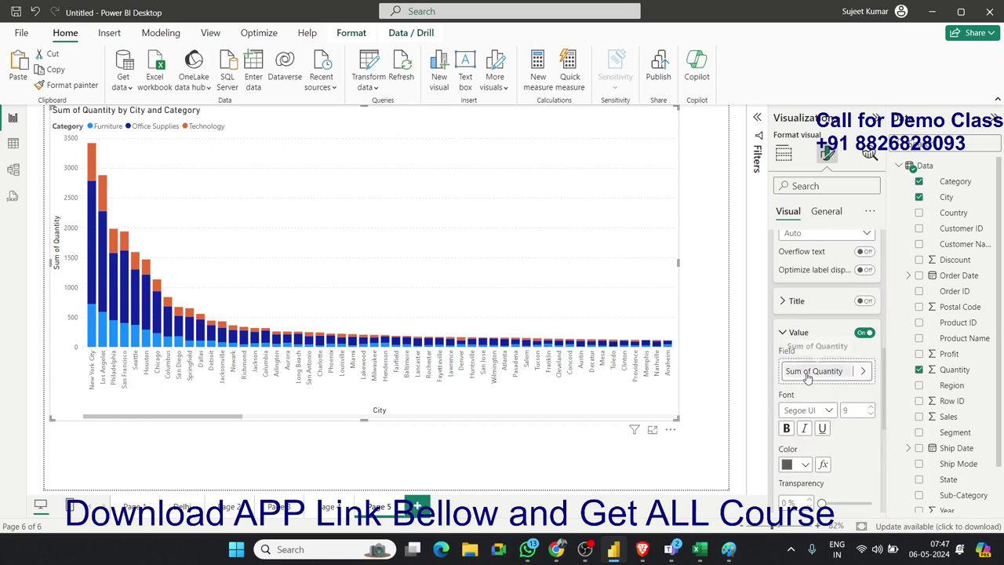
pyautogui.scroll(-1, 808, 422)
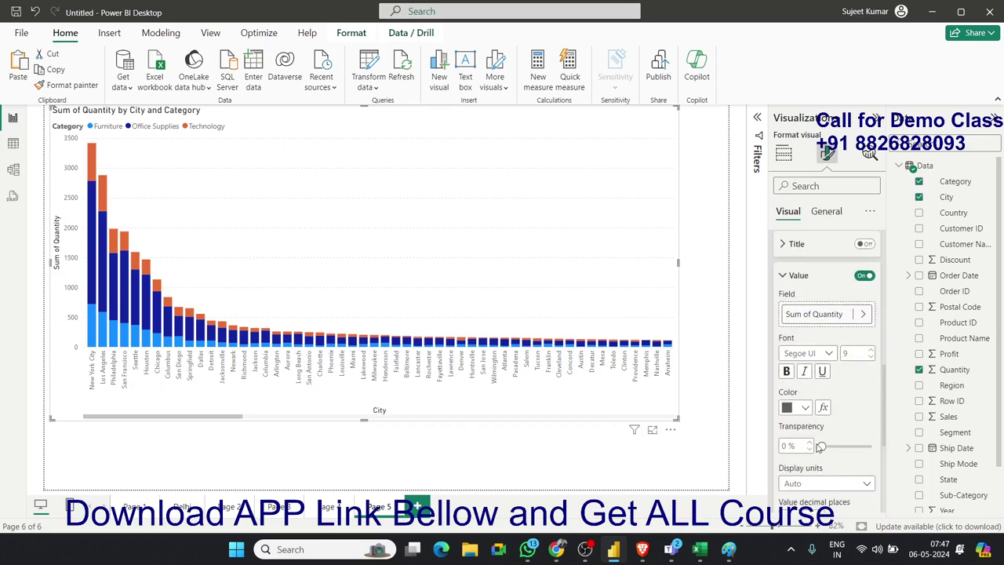
pyautogui.scroll(3, 813, 418)
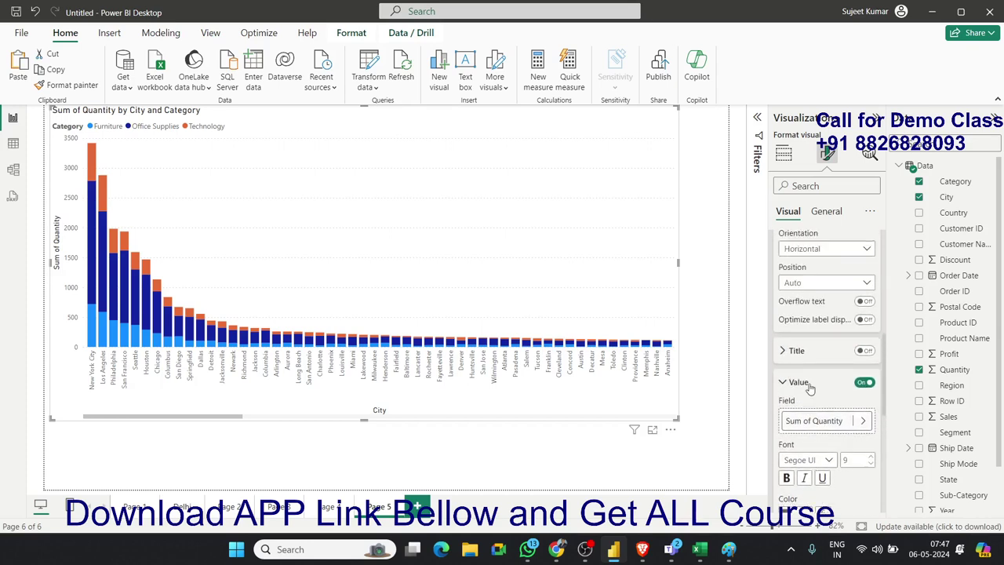
pyautogui.scroll(-2, 797, 434)
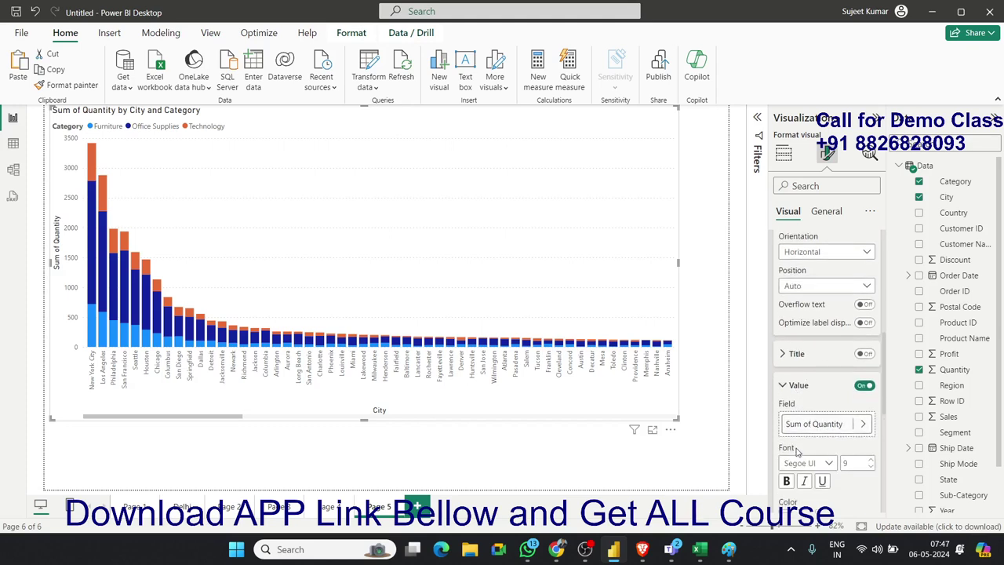
pyautogui.click(804, 466)
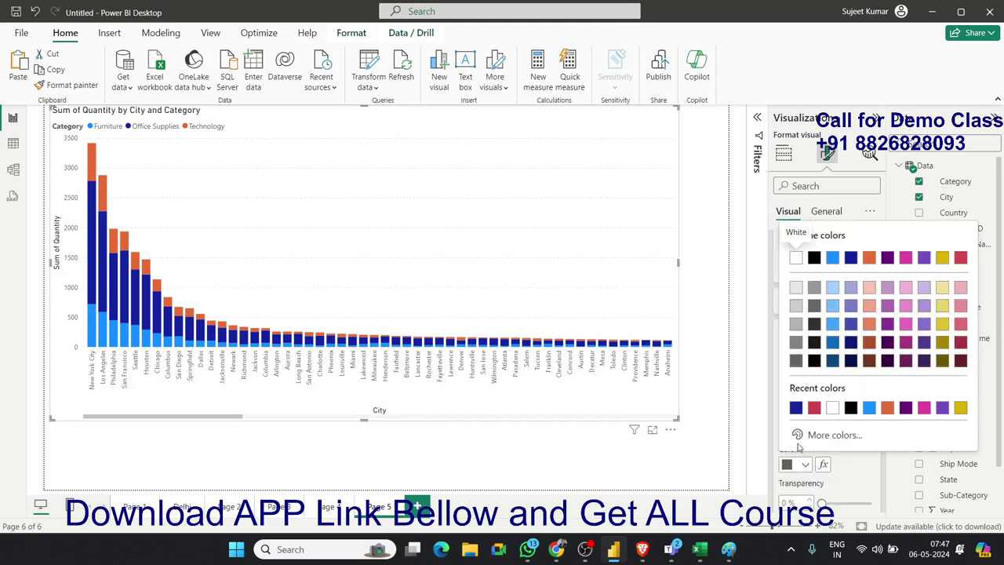
pyautogui.click(815, 258)
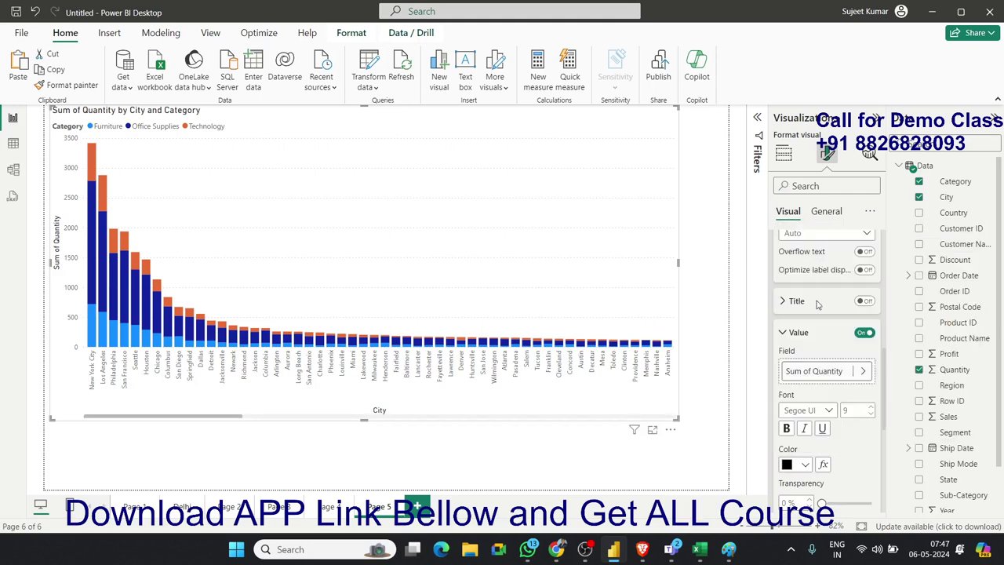
# Toggle label Detail on and back off, then collapse the Data labels card.
pyautogui.click(788, 333)
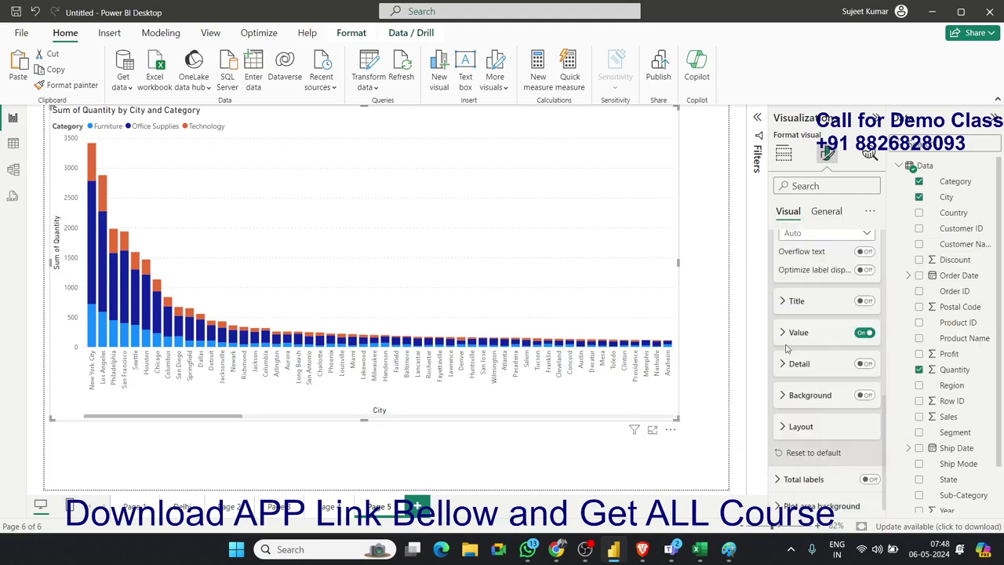
pyautogui.click(863, 365)
pyautogui.click(863, 365)
pyautogui.scroll(1, 857, 383)
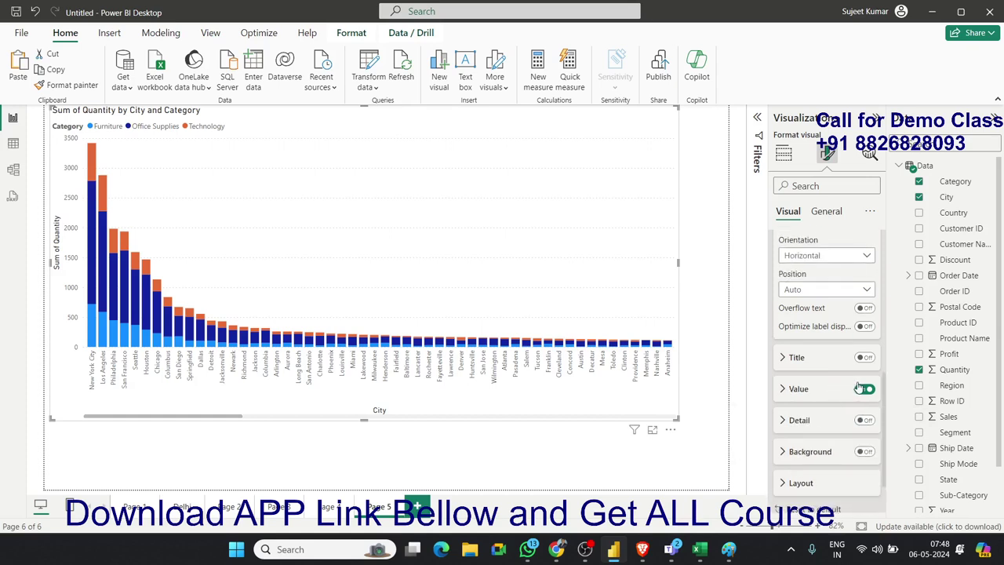
pyautogui.scroll(1, 846, 379)
pyautogui.scroll(1, 842, 376)
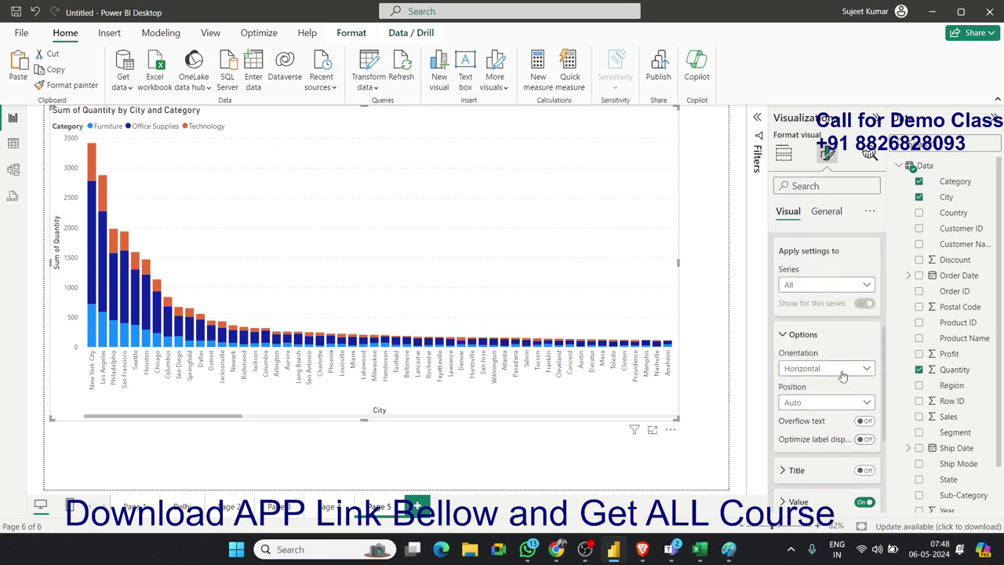
pyautogui.scroll(2, 820, 361)
pyautogui.scroll(1, 784, 345)
pyautogui.click(777, 334)
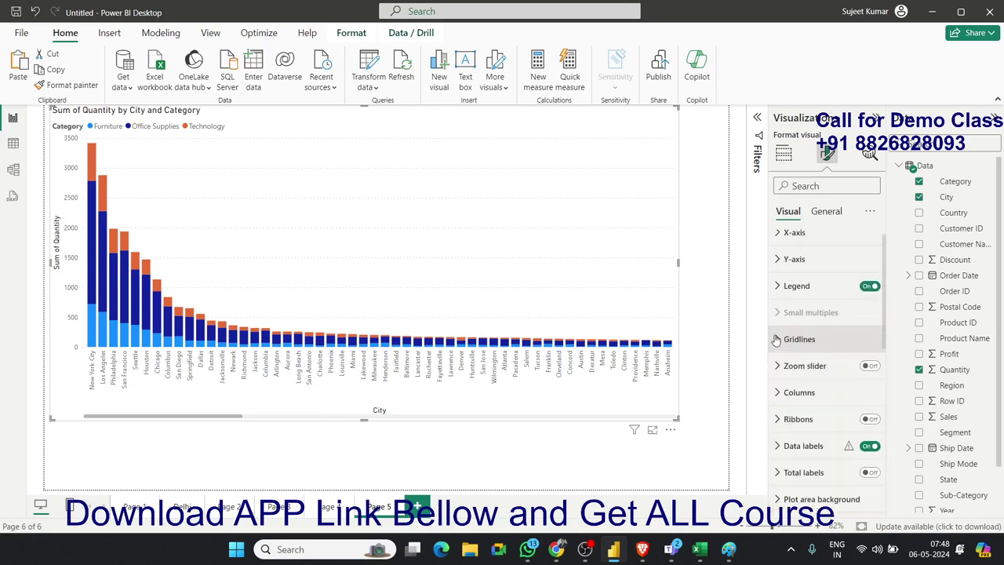
pyautogui.moveTo(849, 447)
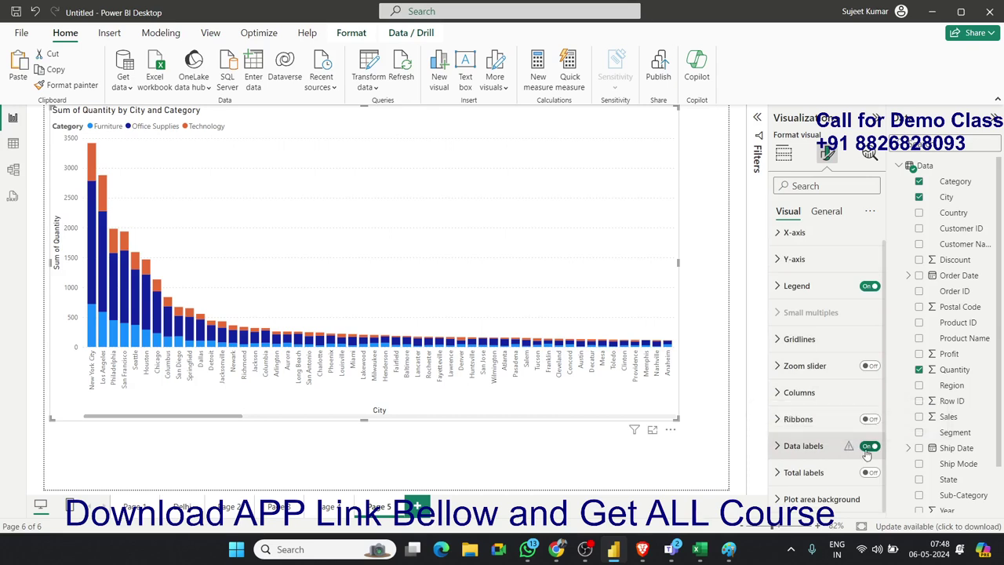
# Switch data labels off and total labels on, then try Clustered column before returning to Stacked column.
pyautogui.click(869, 445)
pyautogui.click(871, 472)
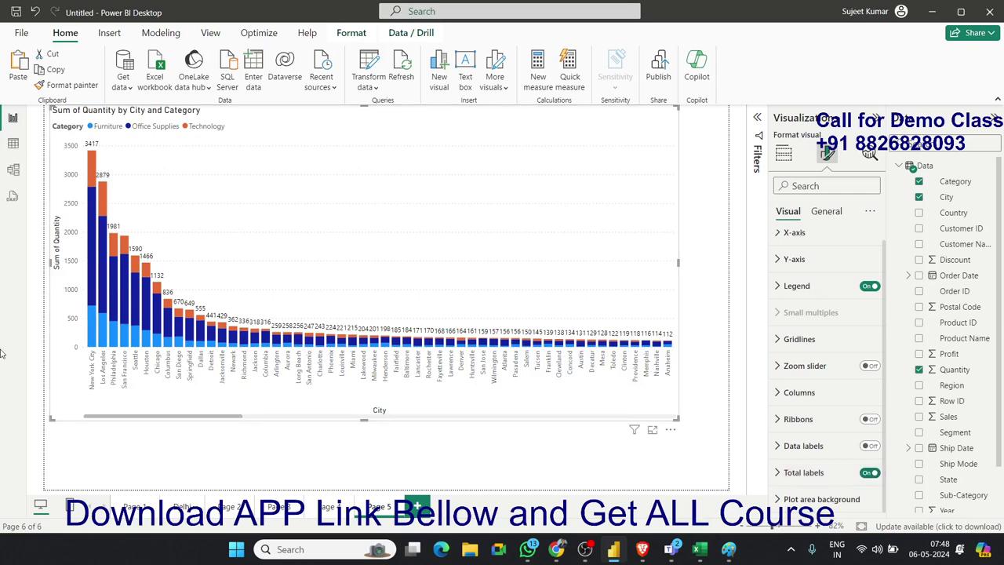
pyautogui.moveTo(92, 252)
pyautogui.click(783, 154)
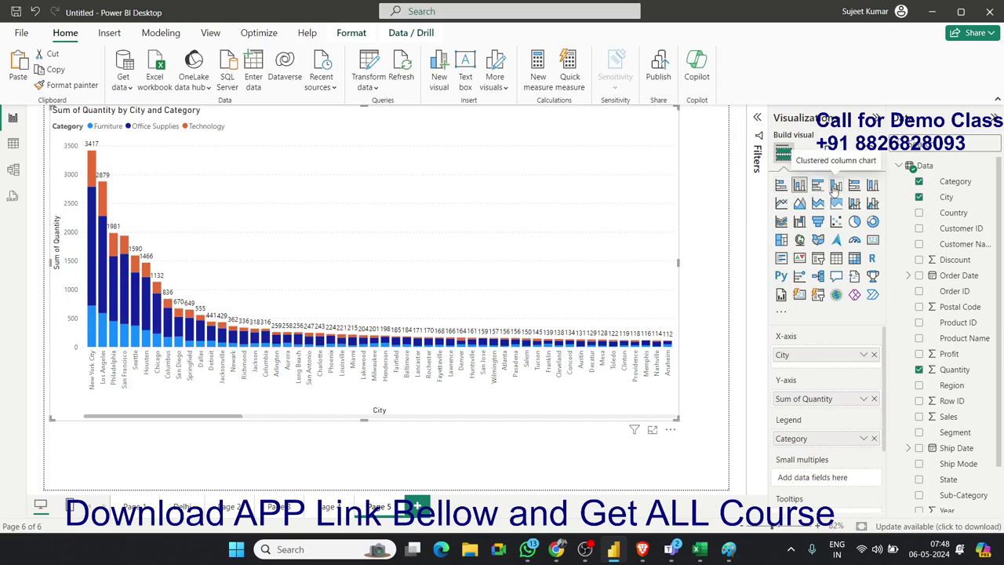
pyautogui.click(836, 186)
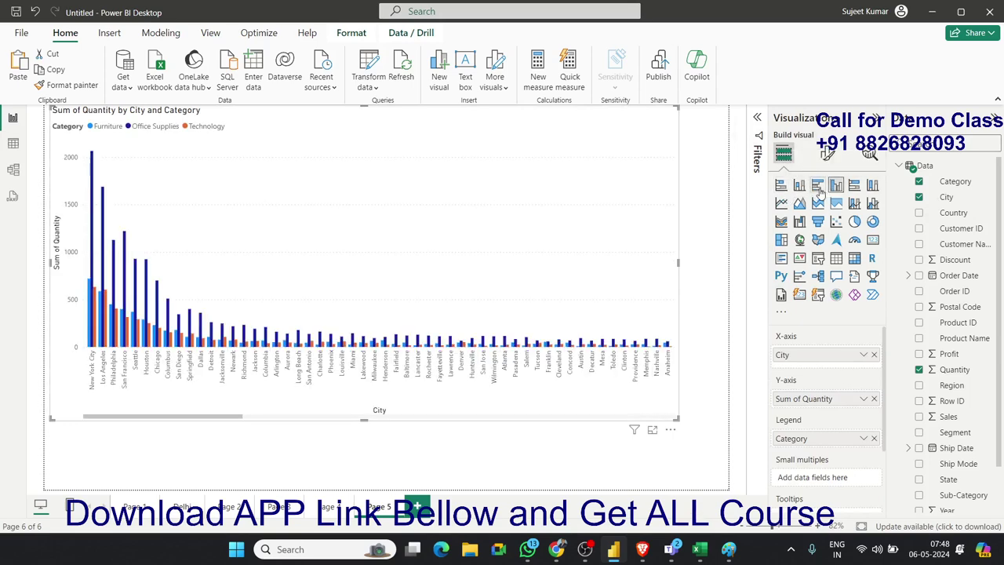
pyautogui.click(800, 187)
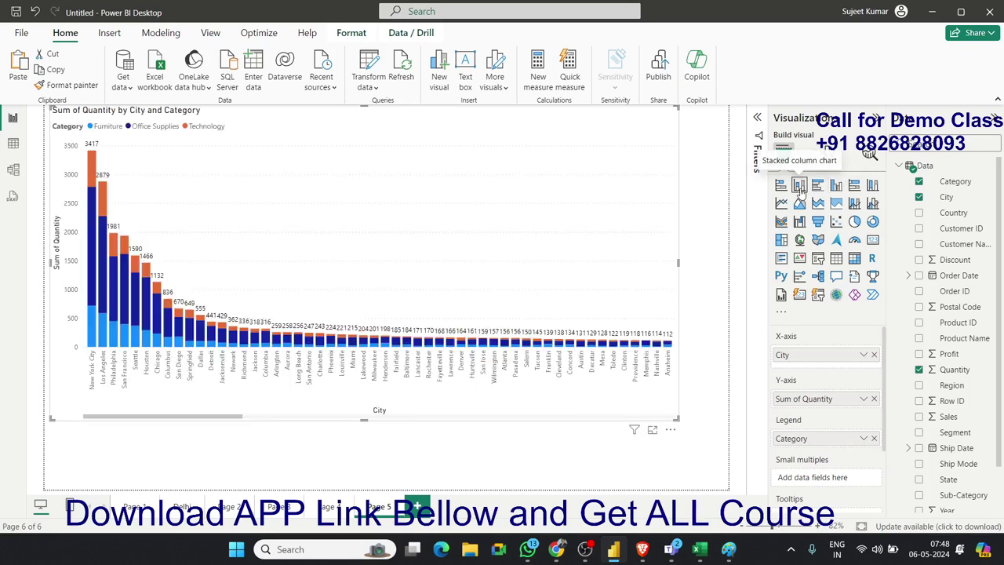
pyautogui.scroll(-2, 815, 405)
pyautogui.scroll(2, 814, 405)
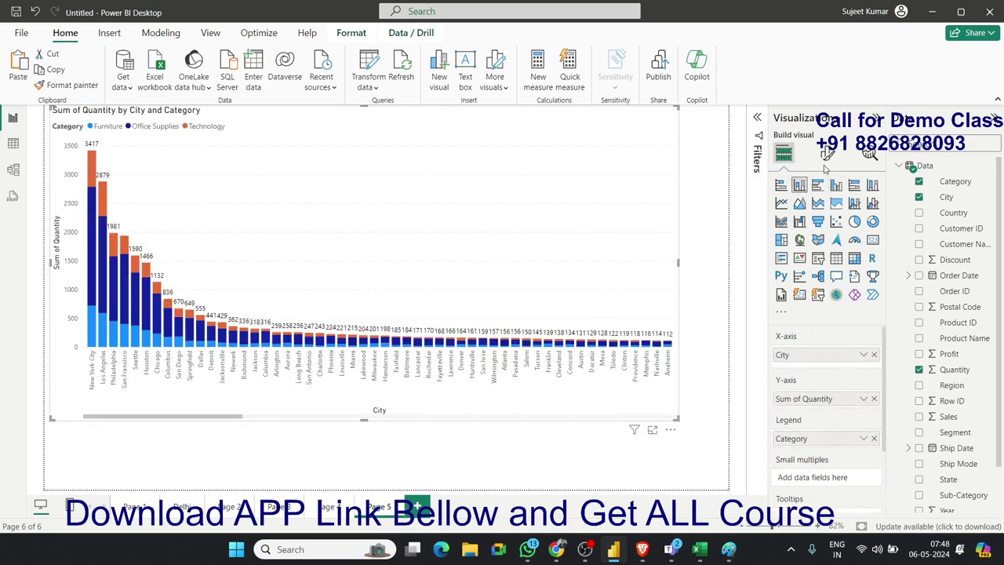
# Toggle data labels on and back off, leaving them off.
pyautogui.click(828, 154)
pyautogui.scroll(-1, 831, 424)
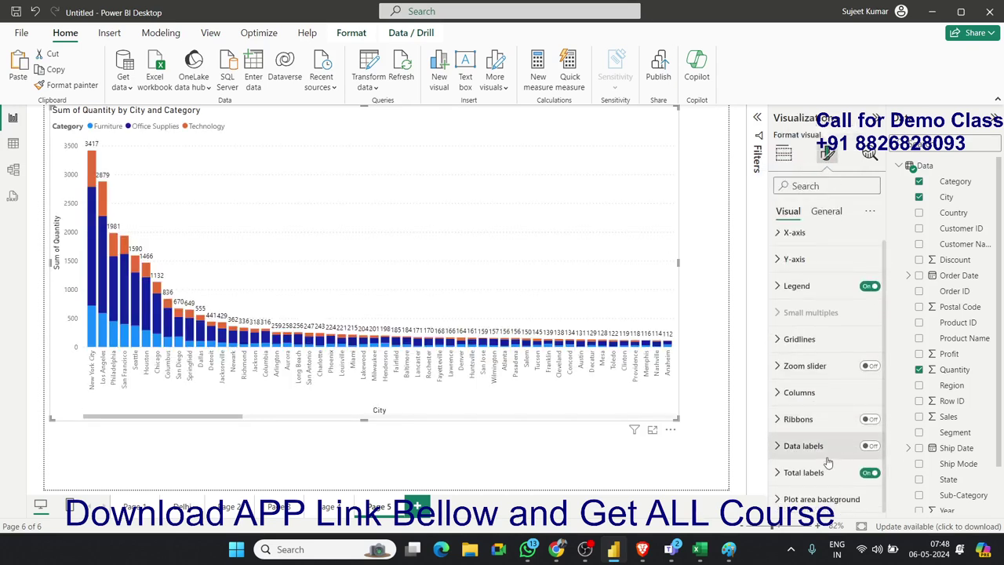
pyautogui.click(784, 154)
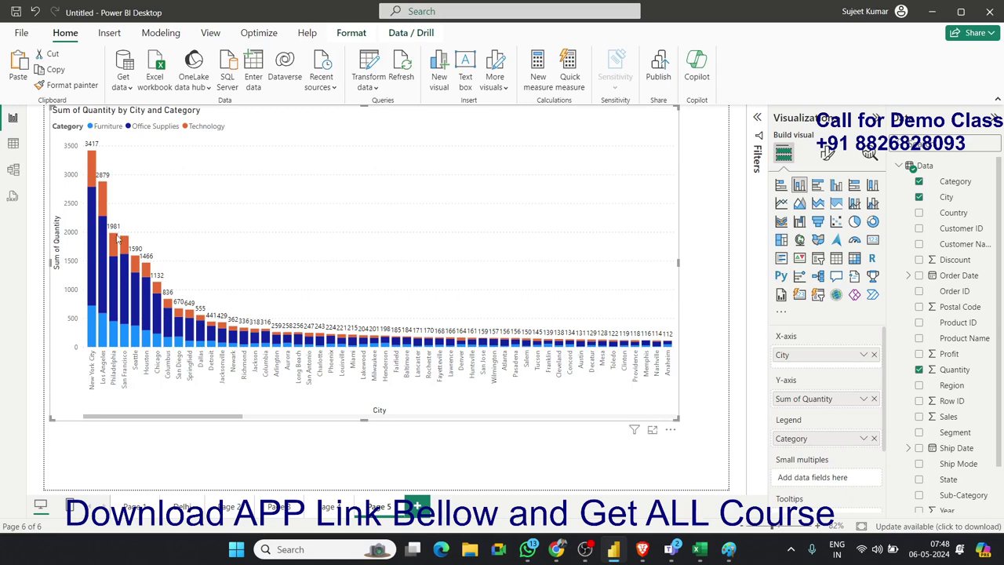
pyautogui.click(828, 154)
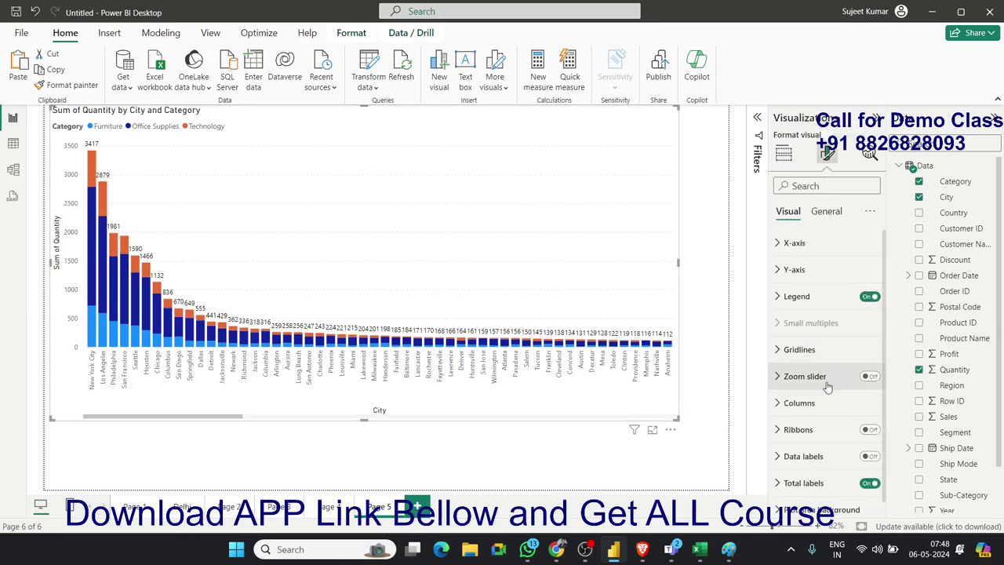
pyautogui.scroll(-1, 828, 386)
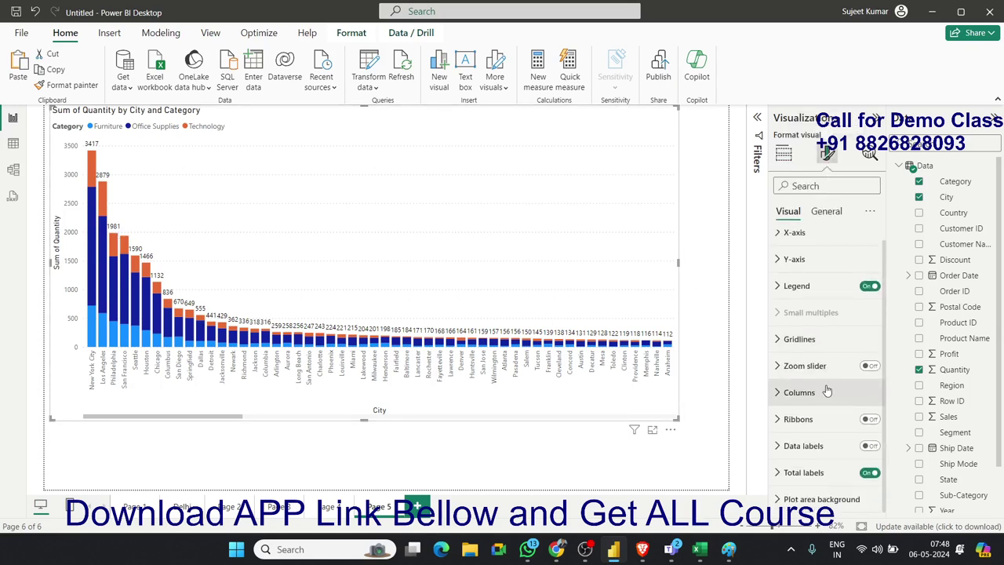
pyautogui.click(871, 447)
pyautogui.click(870, 449)
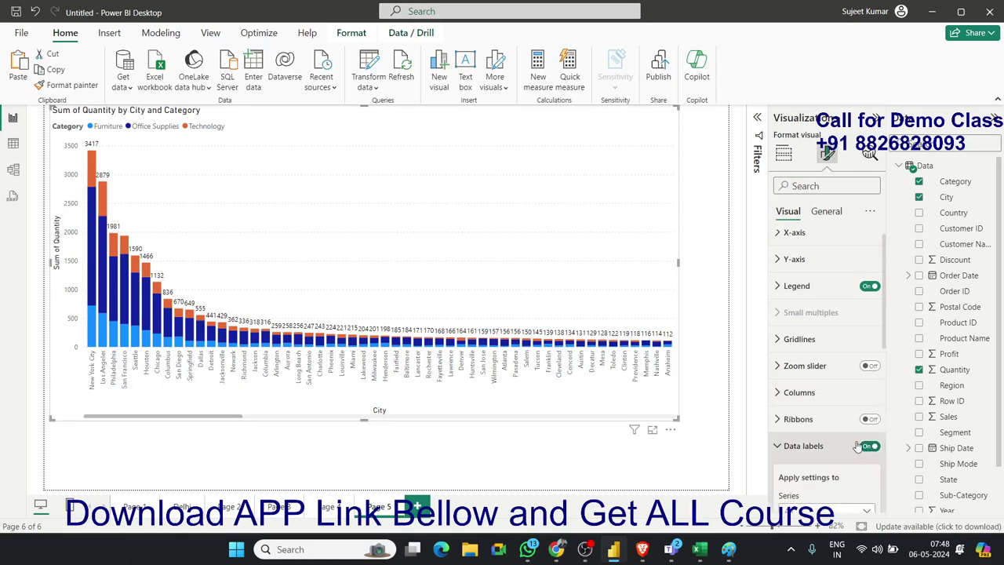
pyautogui.click(866, 449)
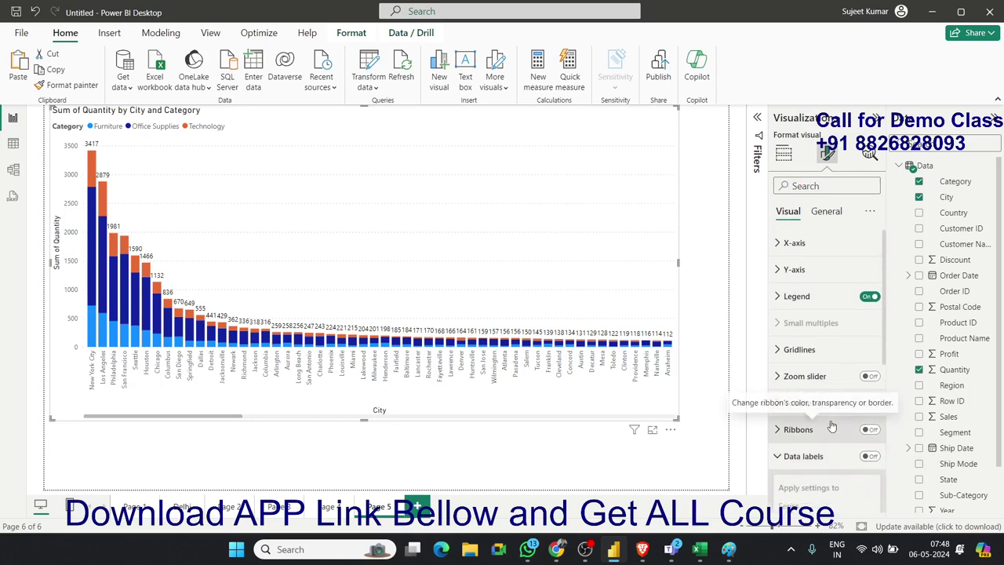
pyautogui.scroll(-2, 792, 393)
pyautogui.scroll(-2, 791, 401)
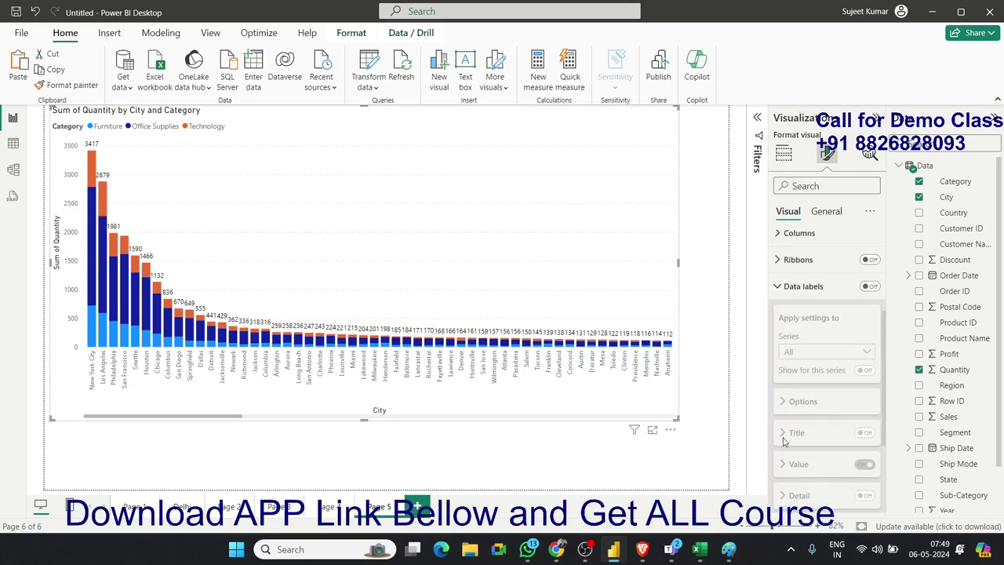
pyautogui.click(804, 288)
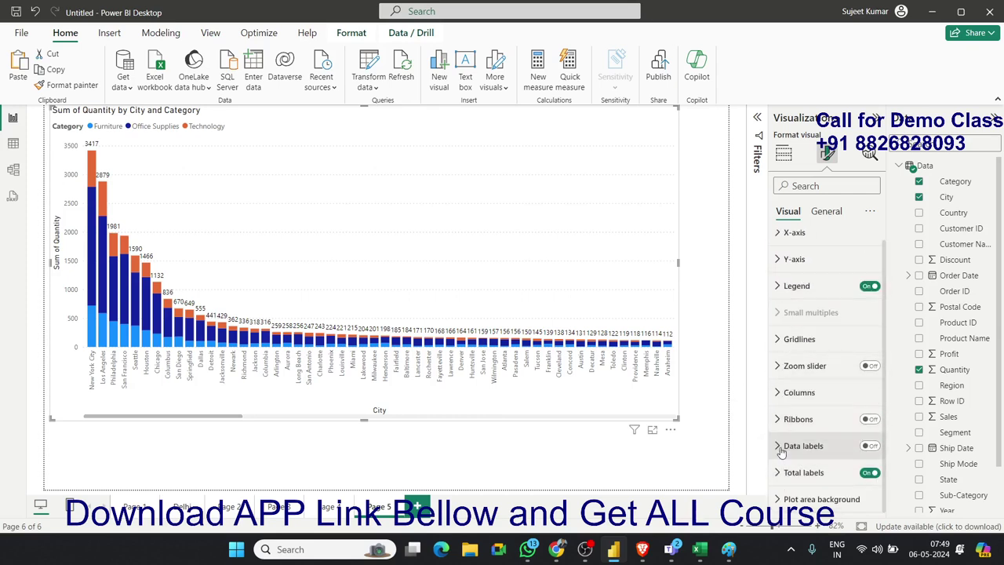
pyautogui.scroll(1, 792, 460)
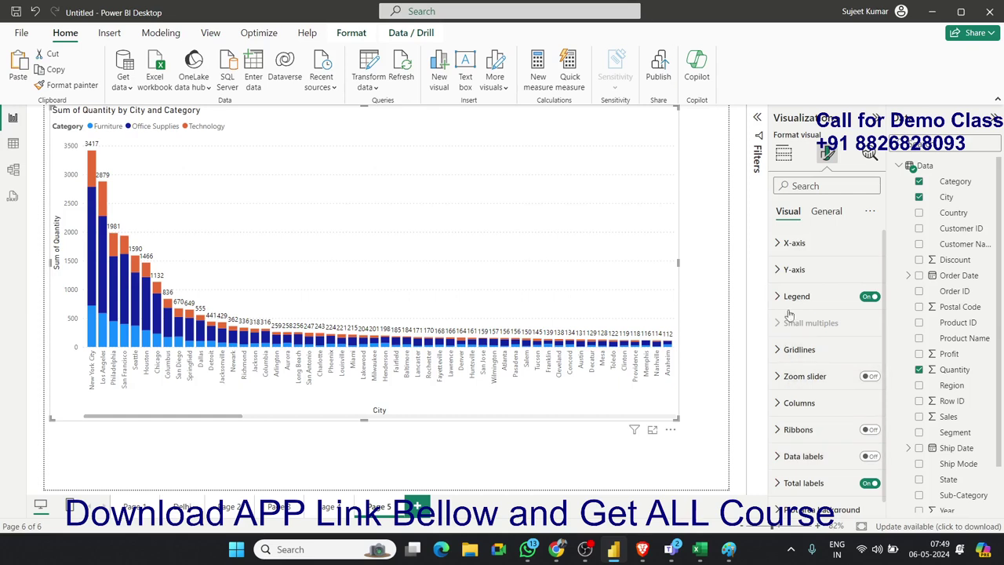
# Expand the Legend card to inspect its Text options, then collapse it unchanged.
pyautogui.click(780, 298)
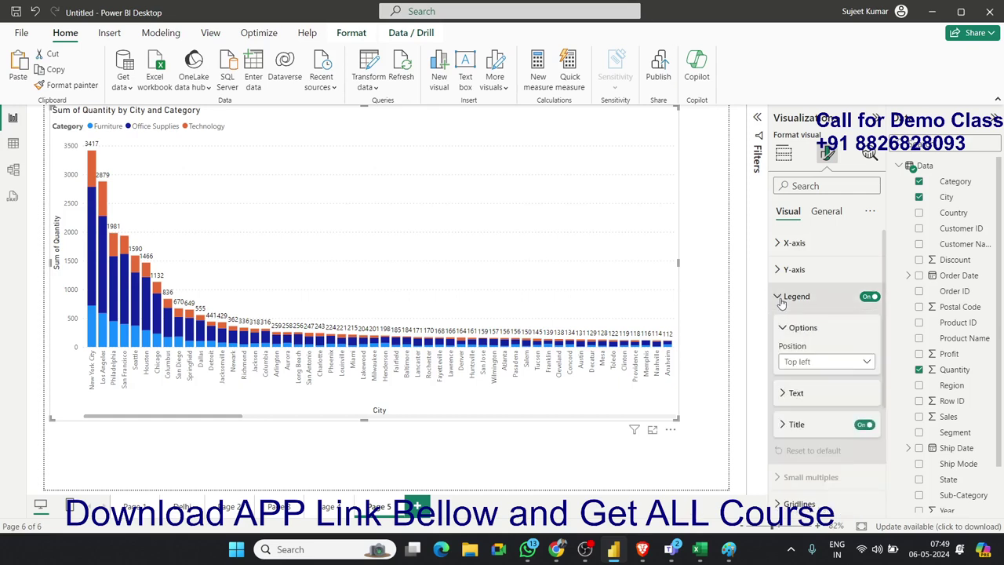
pyautogui.scroll(-1, 777, 382)
pyautogui.click(783, 337)
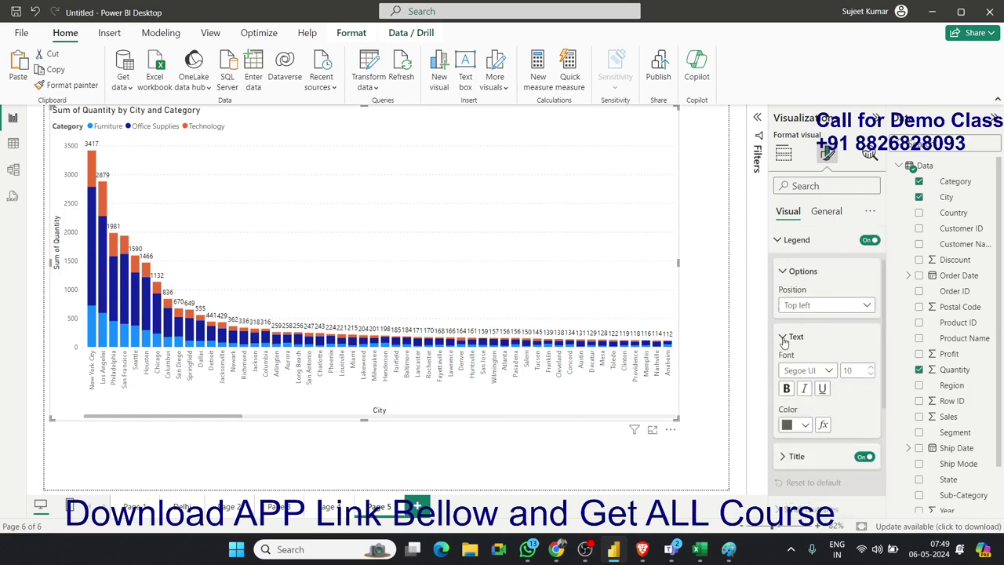
pyautogui.click(783, 339)
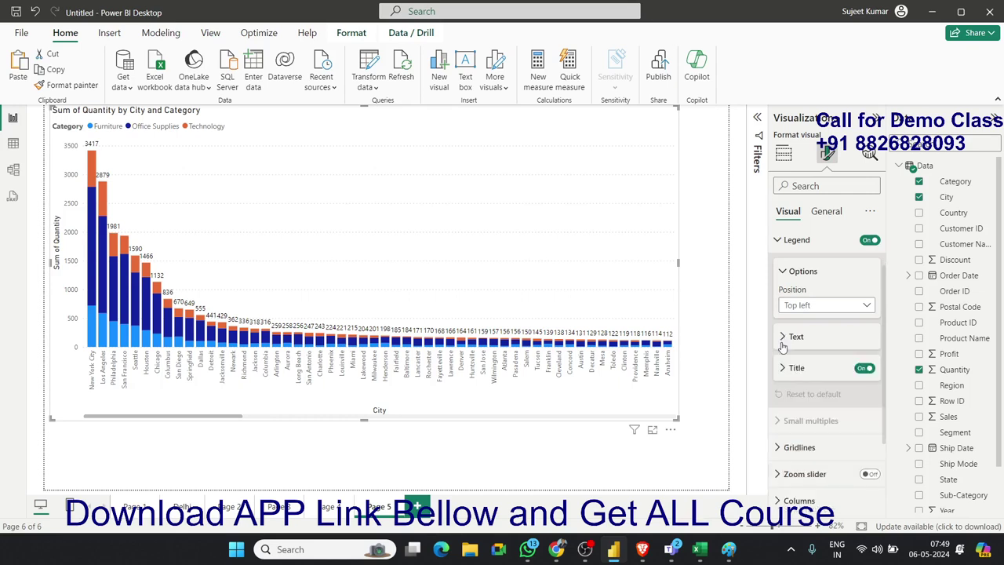
pyautogui.click(782, 338)
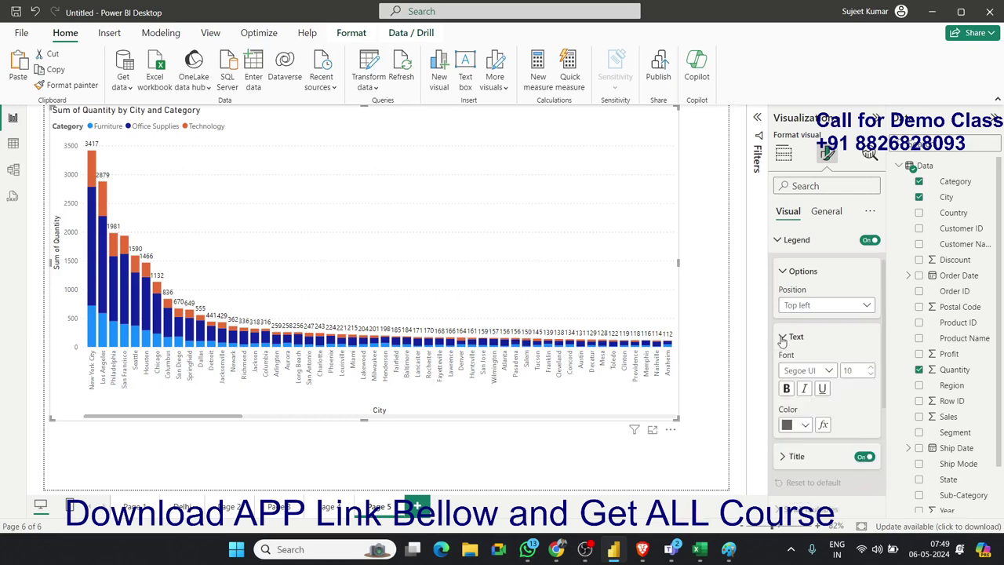
pyautogui.click(782, 337)
pyautogui.click(779, 241)
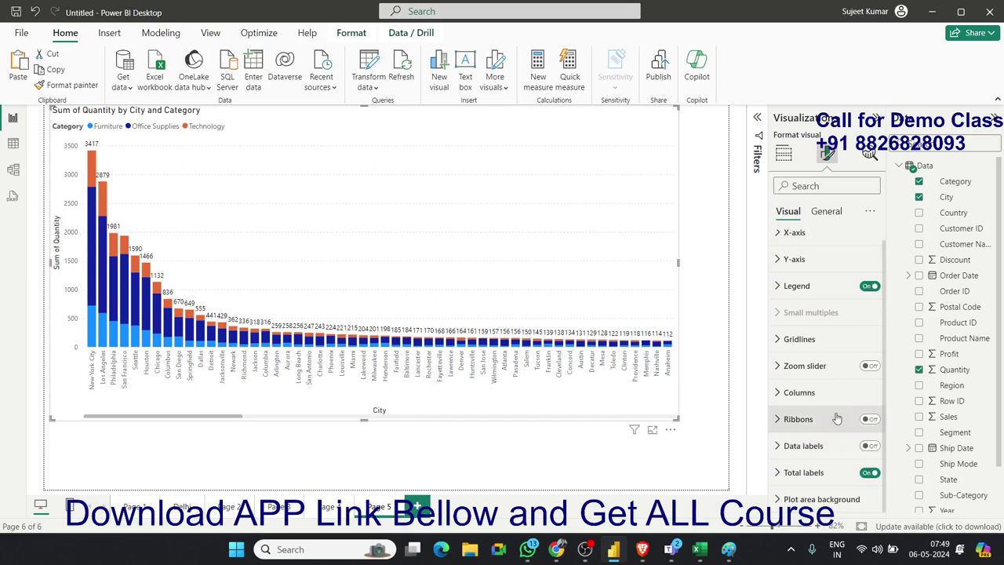
# Try ribbons between the stacked columns, then turn them back off.
pyautogui.click(871, 420)
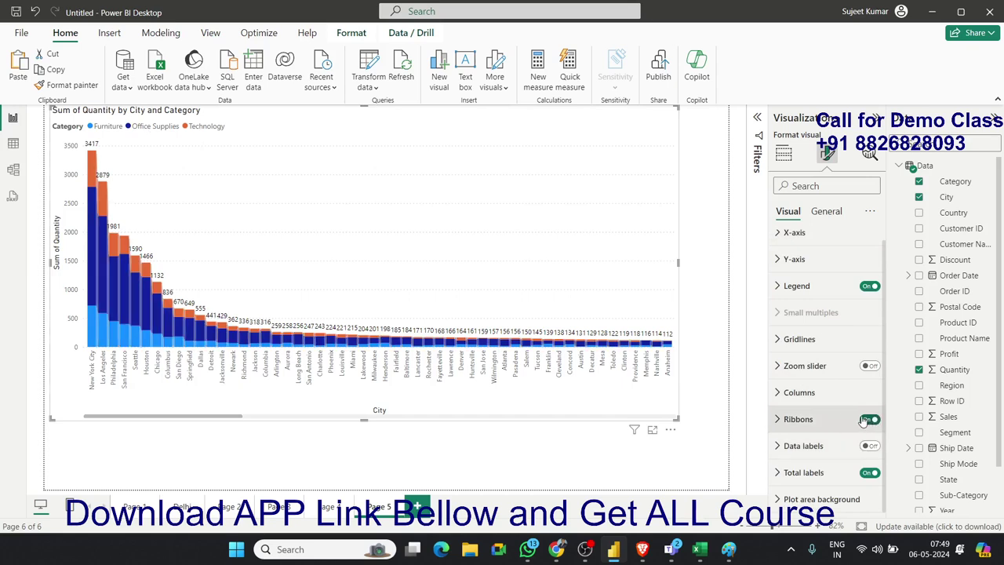
pyautogui.click(870, 419)
pyautogui.click(870, 420)
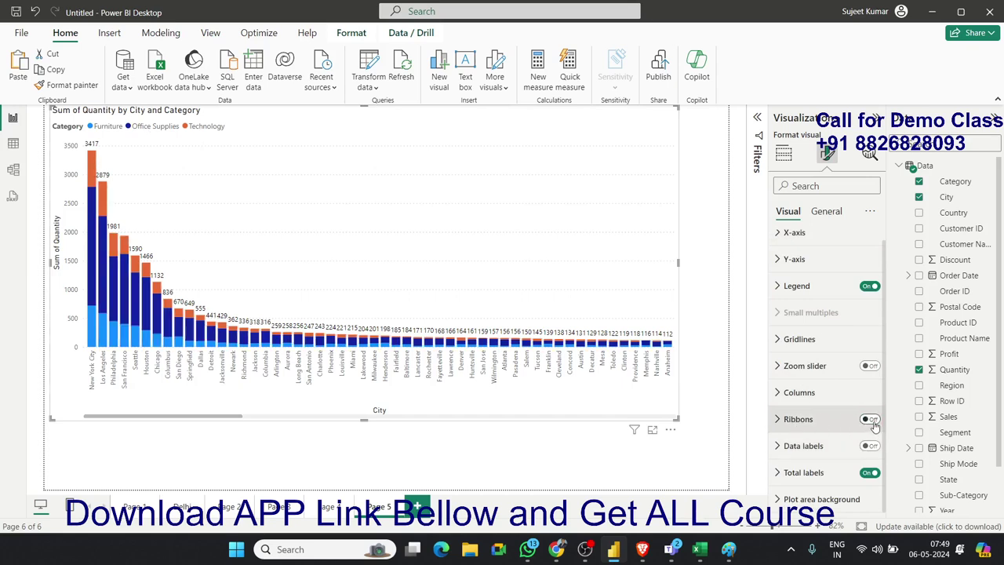
pyautogui.click(870, 420)
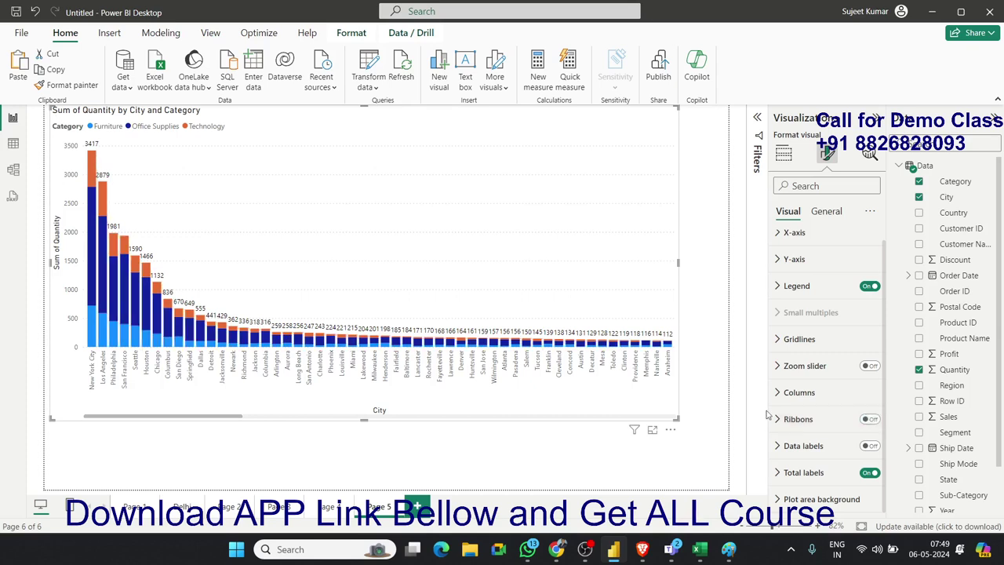
pyautogui.click(783, 153)
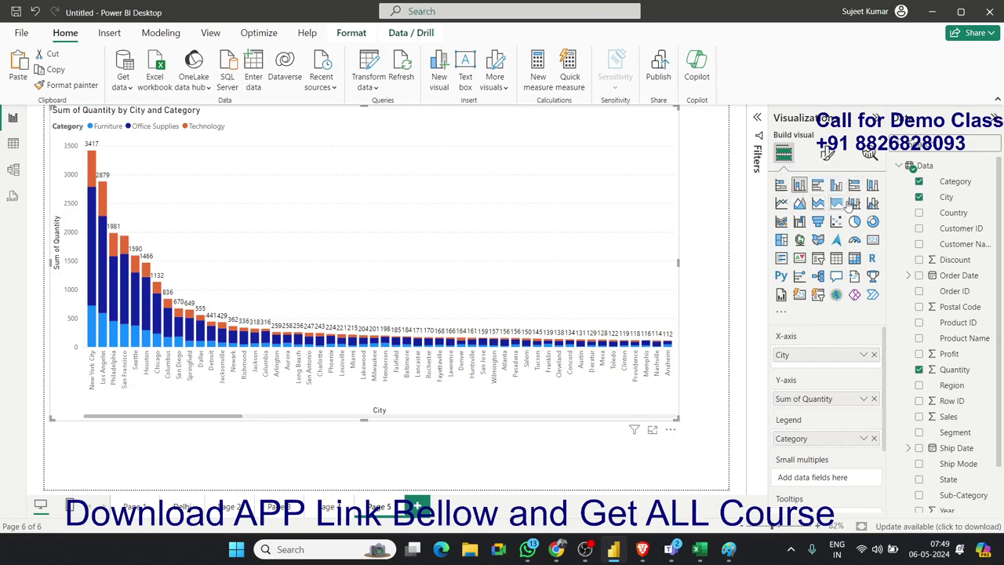
# Switch to 100% stacked column chart, turn Data labels on, and widen the visual slightly.
pyautogui.click(873, 185)
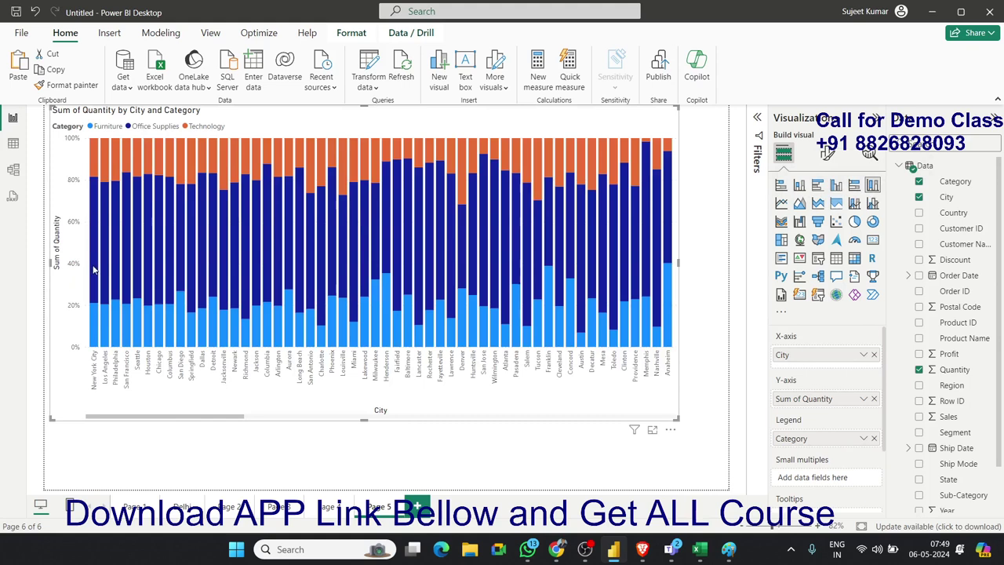
pyautogui.click(827, 158)
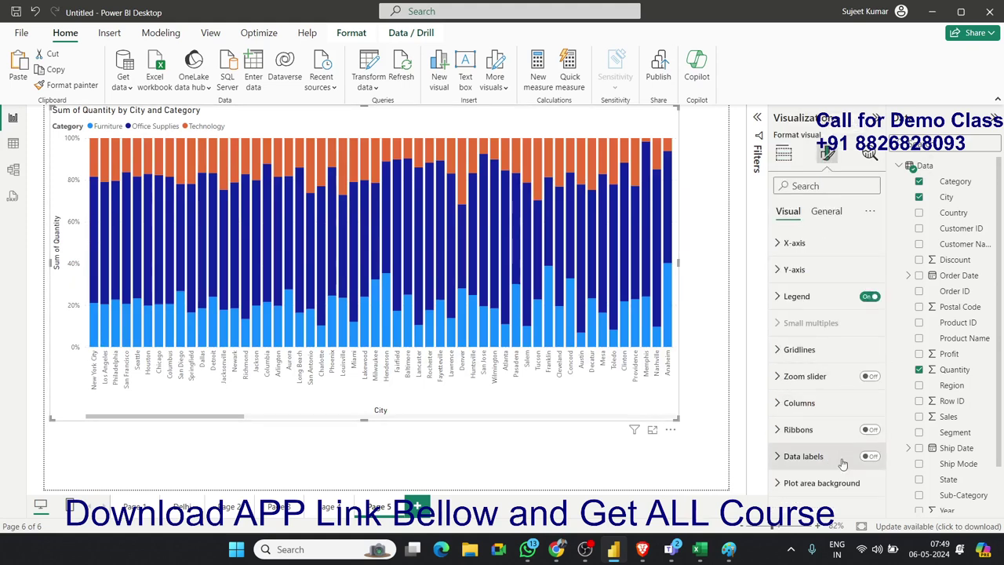
pyautogui.click(874, 458)
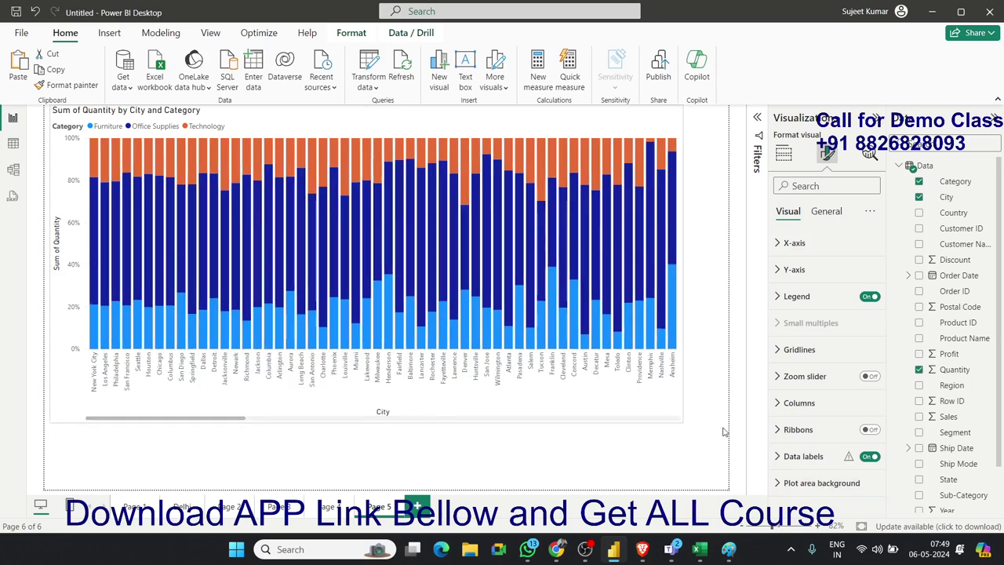
pyautogui.moveTo(678, 419)
pyautogui.mouseDown()
pyautogui.moveTo(312, 264)
pyautogui.moveTo(703, 464)
pyautogui.moveTo(710, 416)
pyautogui.mouseUp()
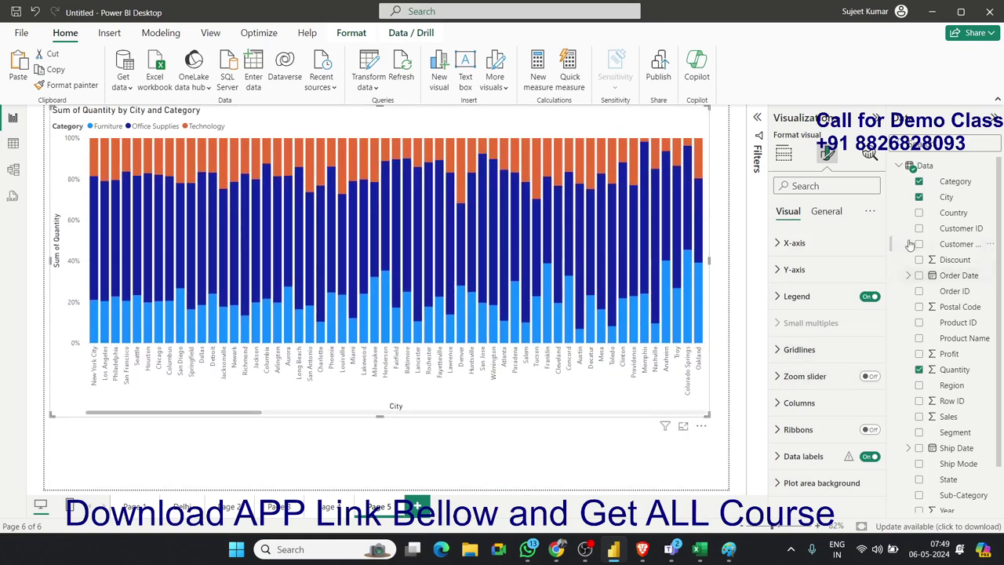
# Replace City on the X-axis with Segment, after briefly trying Sub-Category there.
pyautogui.click(783, 154)
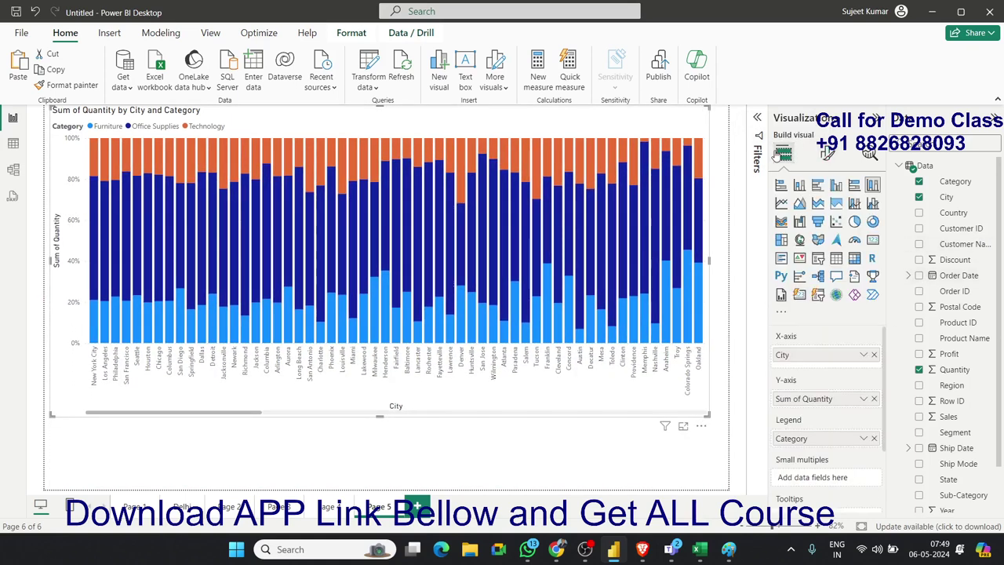
pyautogui.click(919, 197)
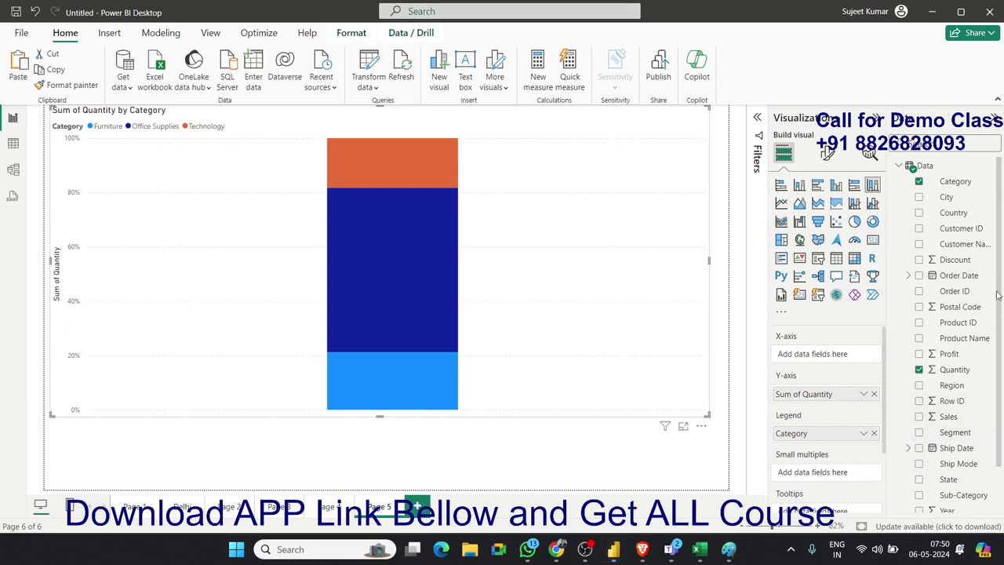
pyautogui.scroll(-2, 1002, 411)
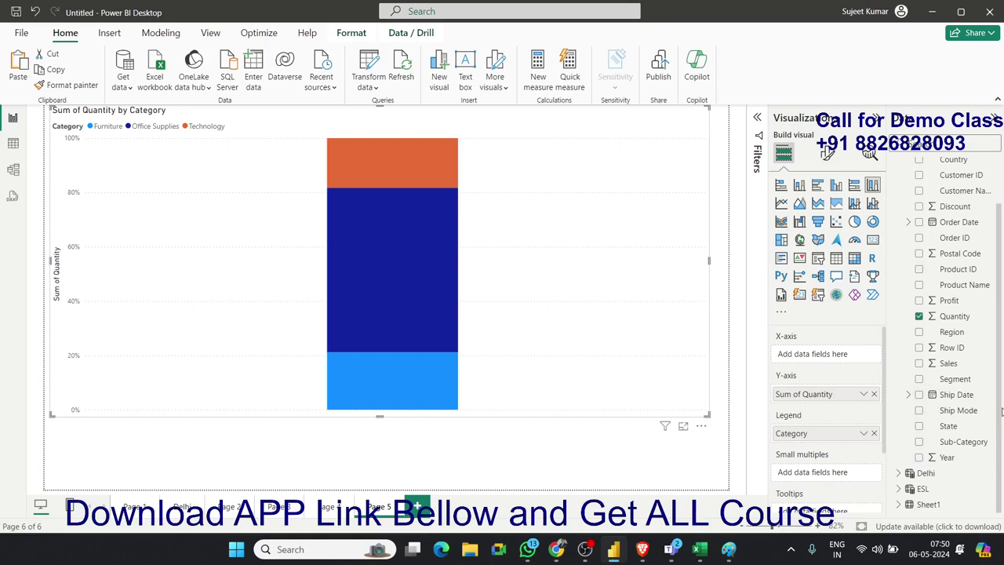
pyautogui.scroll(1, 985, 455)
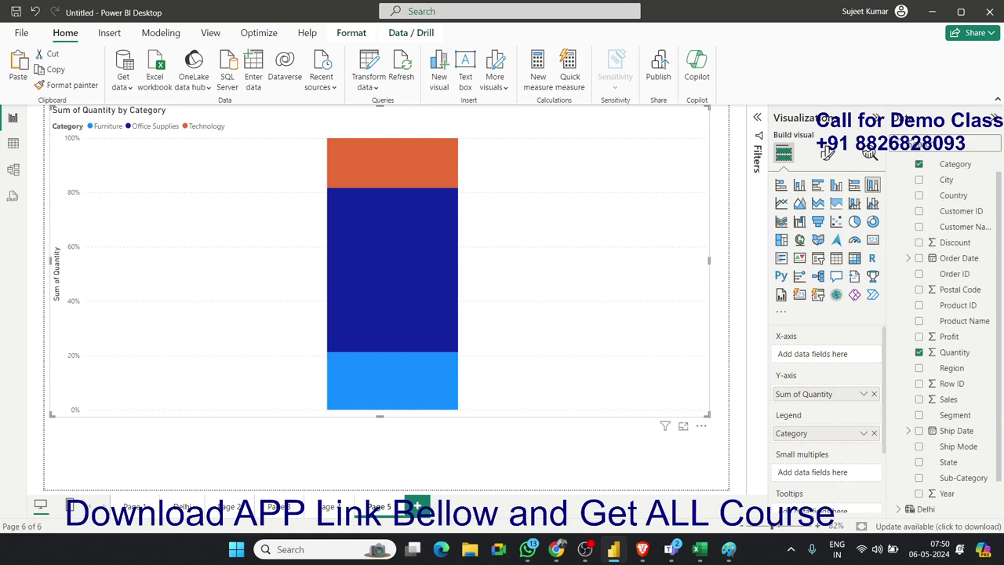
pyautogui.scroll(-1, 984, 455)
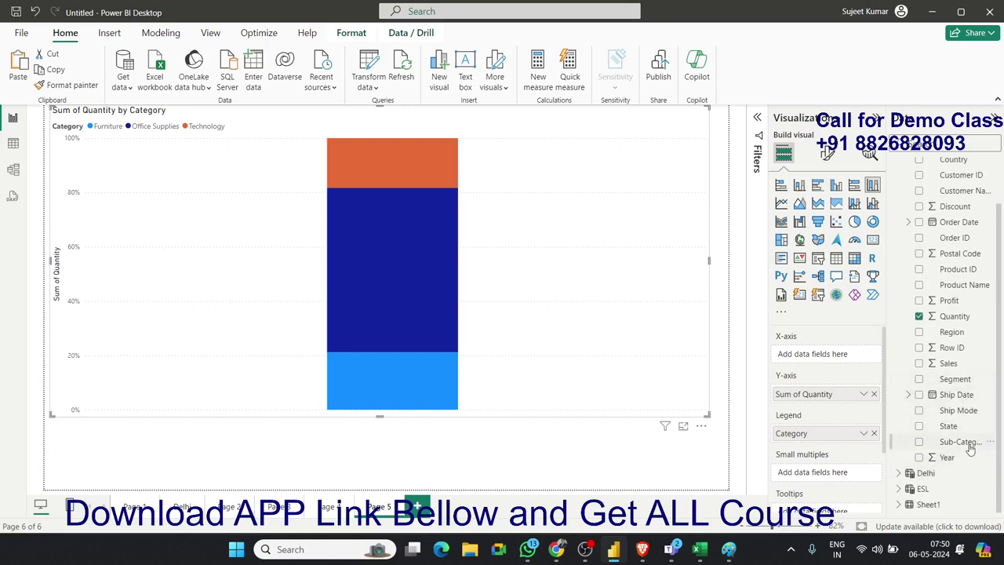
pyautogui.moveTo(963, 441); pyautogui.dragTo(836, 365)
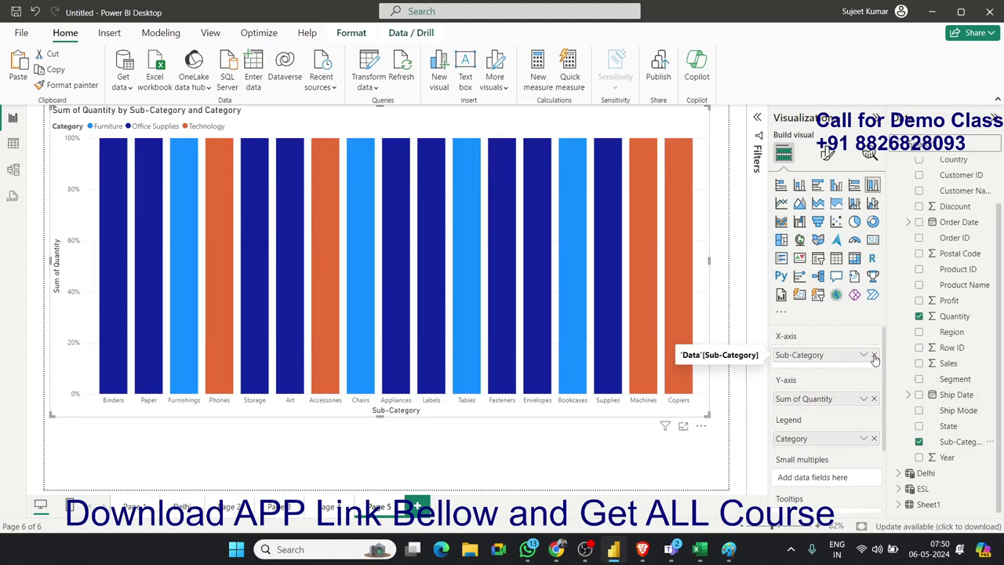
pyautogui.click(875, 355)
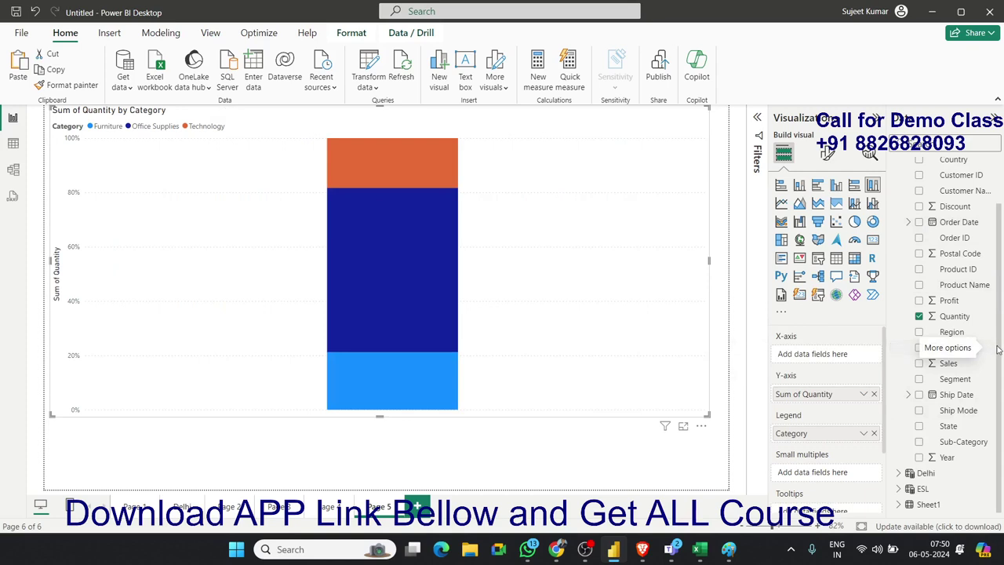
pyautogui.moveTo(955, 379)
pyautogui.mouseDown()
pyautogui.moveTo(507, 295)
pyautogui.moveTo(837, 360)
pyautogui.mouseUp()
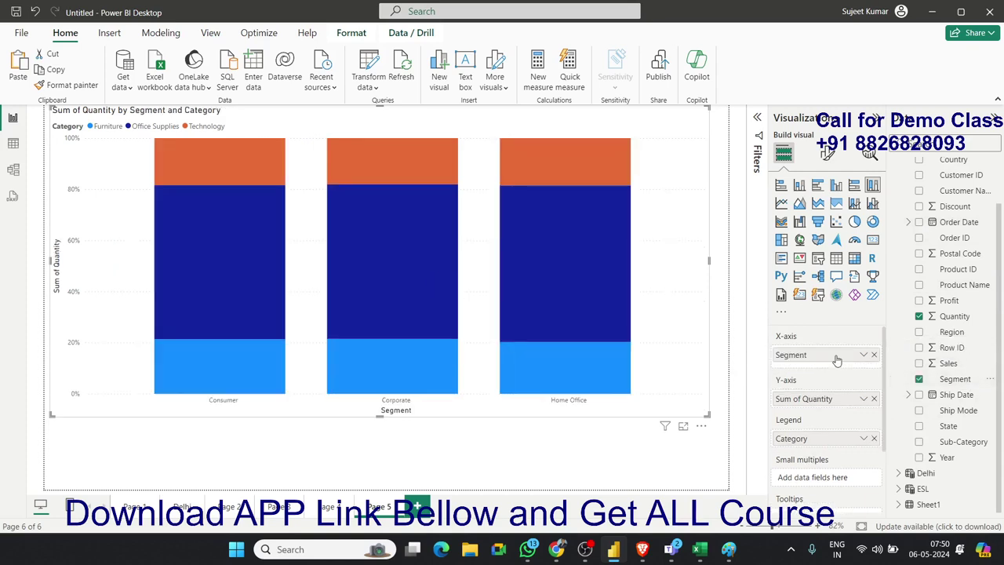
# Re-enable data labels and apply their settings to the Furniture series with Show for this series on.
pyautogui.click(826, 154)
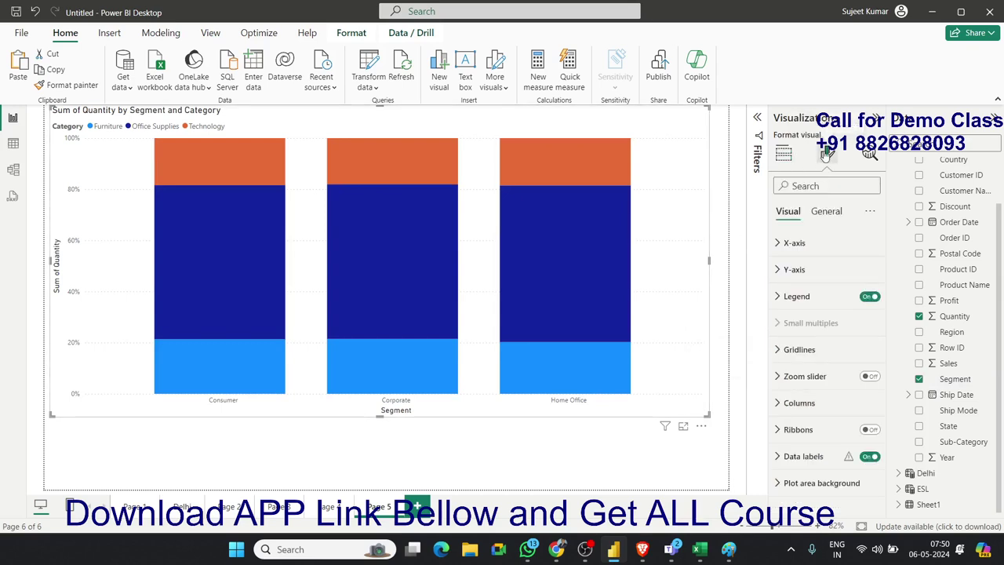
pyautogui.click(869, 457)
pyautogui.click(782, 456)
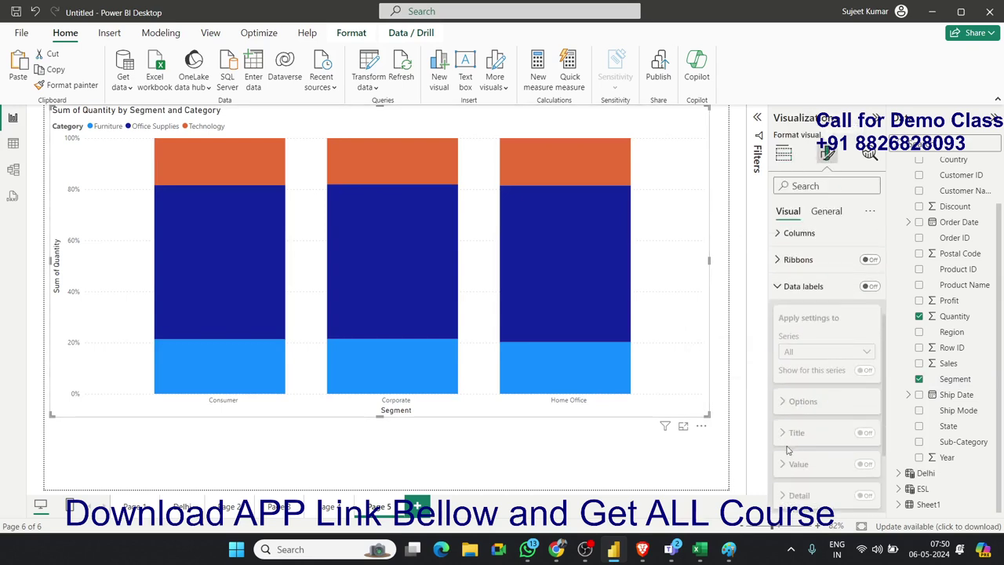
pyautogui.click(870, 286)
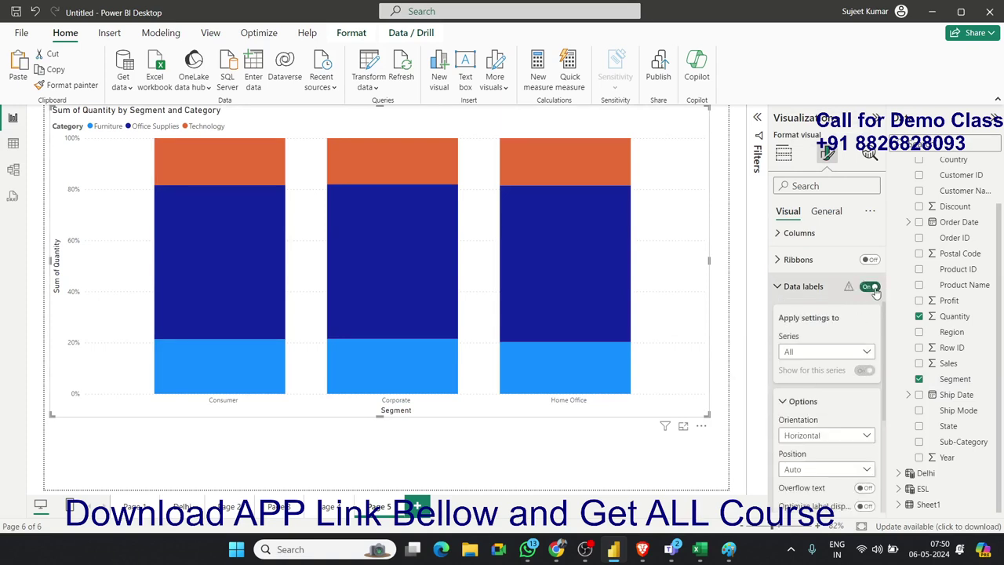
pyautogui.scroll(-1, 858, 327)
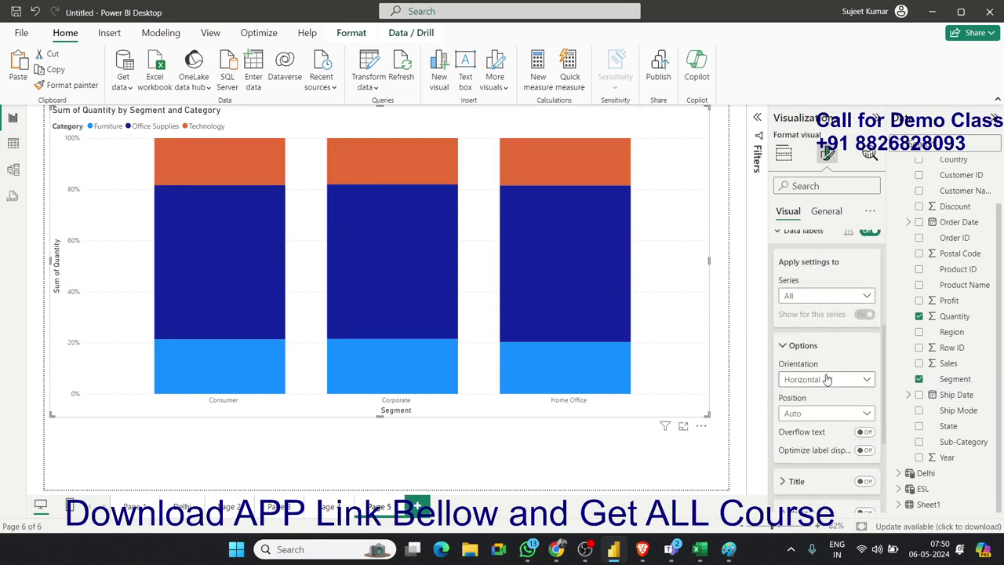
pyautogui.click(795, 300)
pyautogui.click(794, 329)
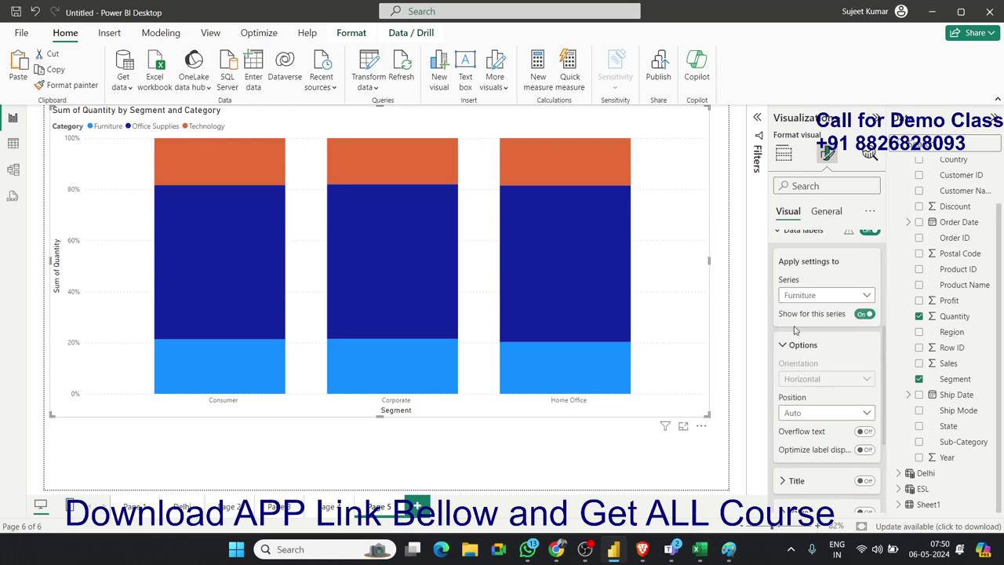
pyautogui.scroll(-1, 851, 381)
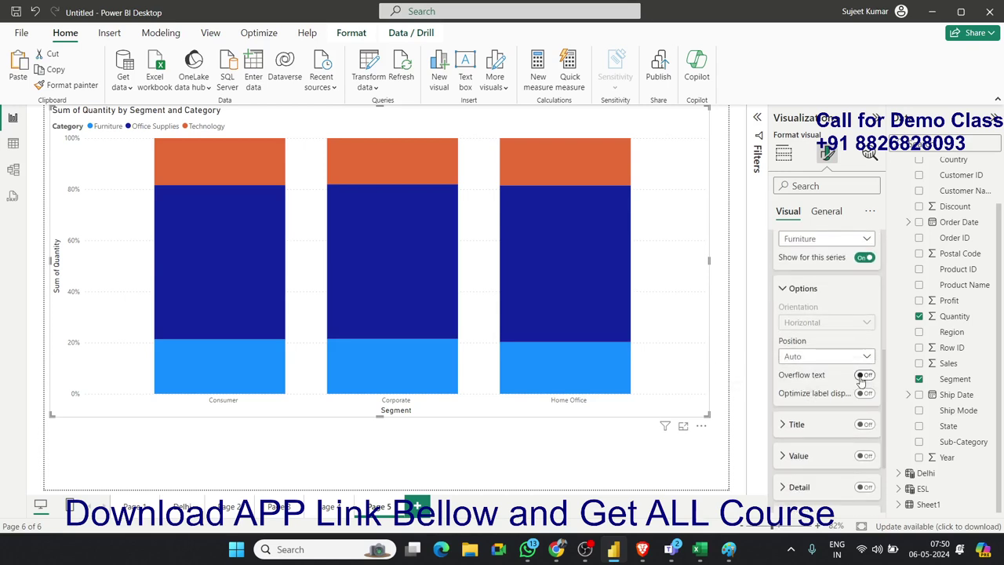
pyautogui.click(783, 153)
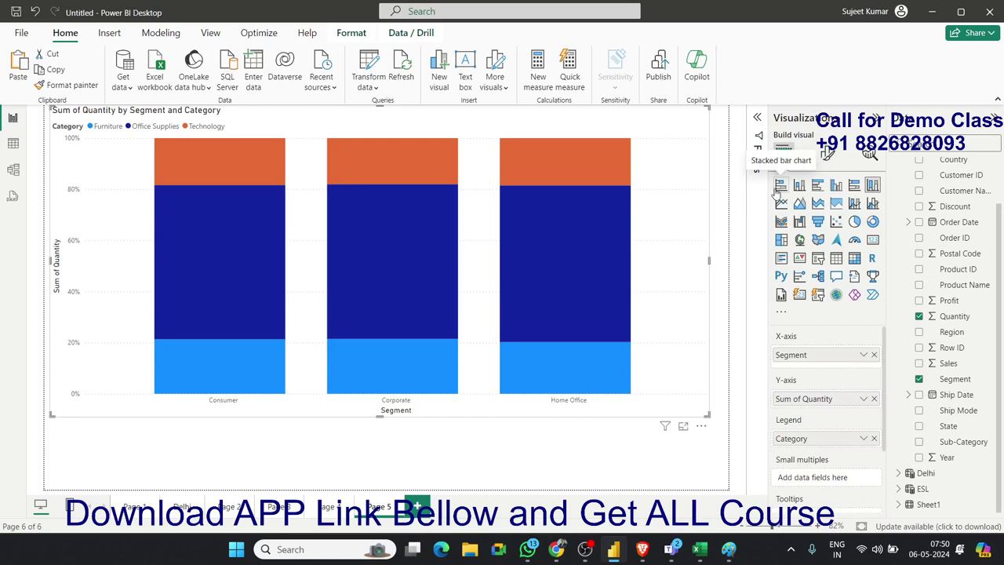
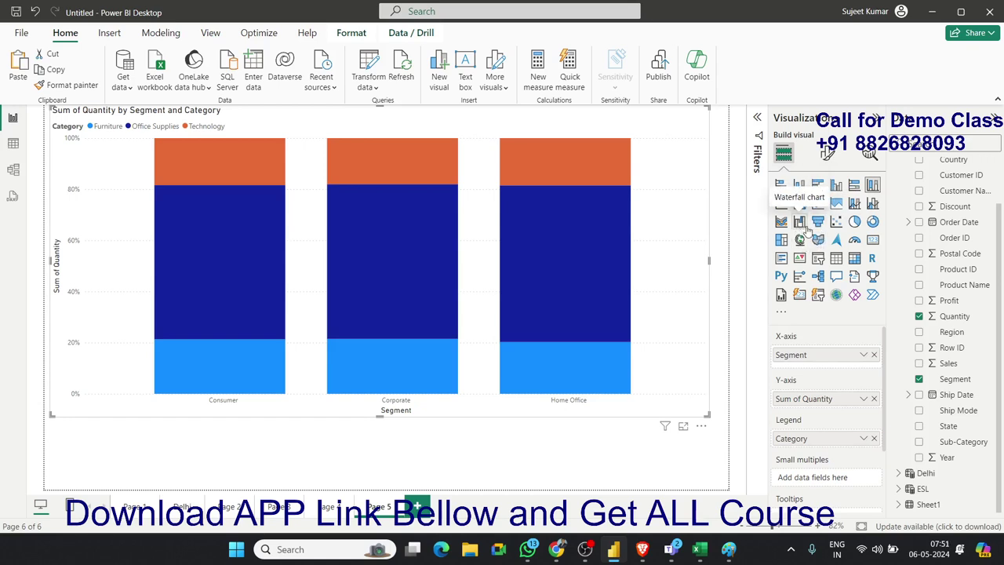
# Switch the stacked column chart to a line of Sum of Quantity by City, dropping Category and Segment.
pyautogui.click(782, 205)
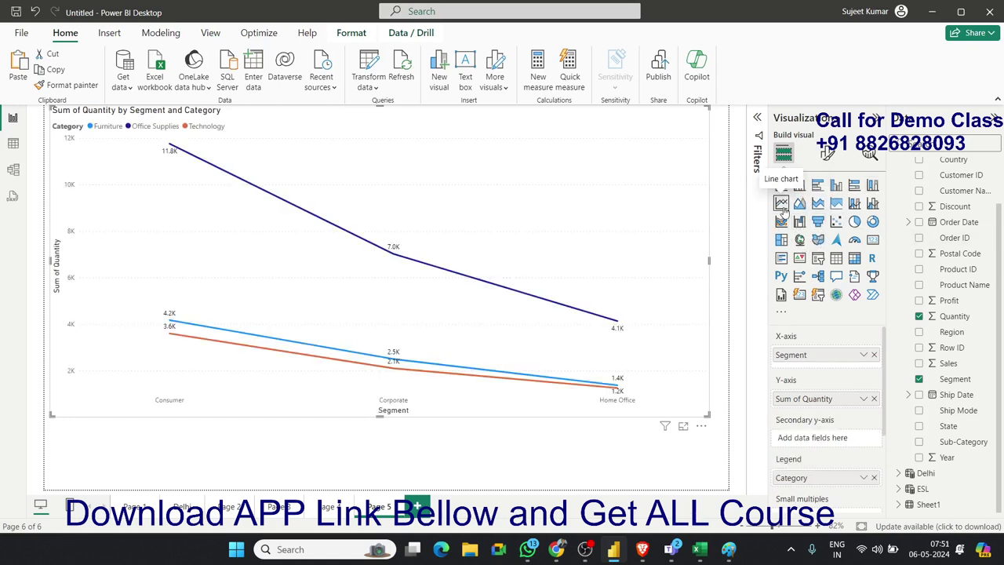
pyautogui.scroll(2, 961, 228)
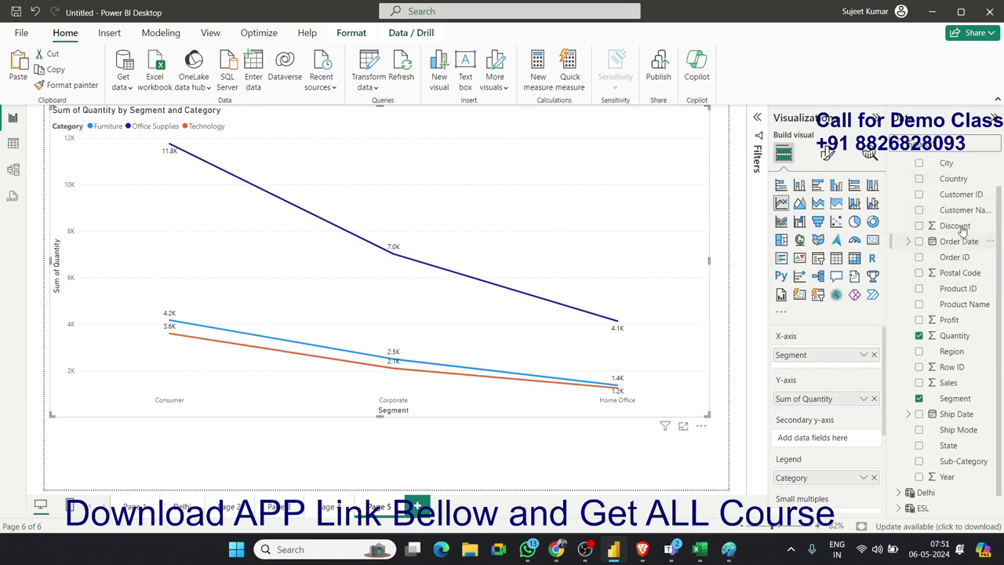
pyautogui.click(919, 181)
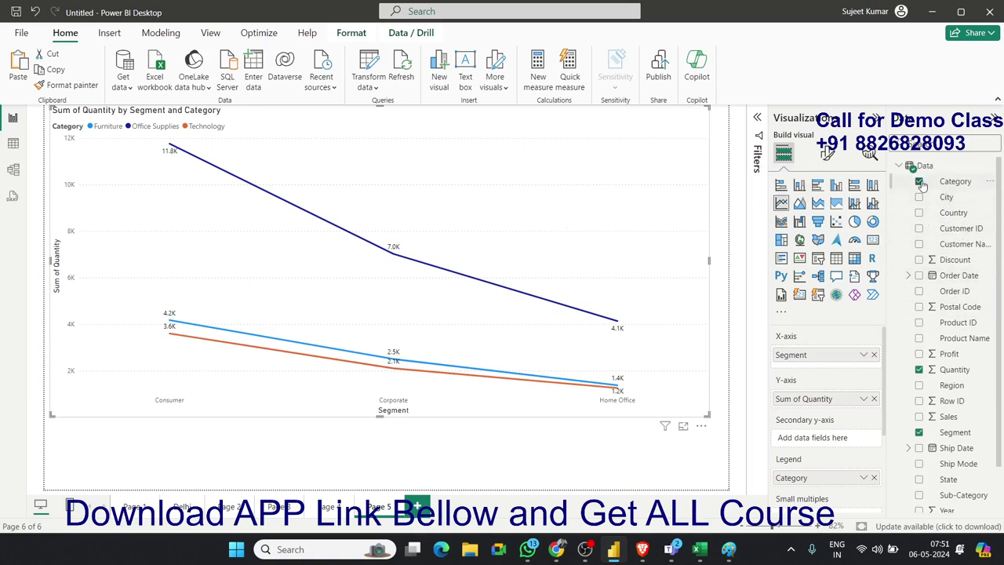
pyautogui.click(874, 354)
pyautogui.moveTo(942, 197); pyautogui.dragTo(831, 368)
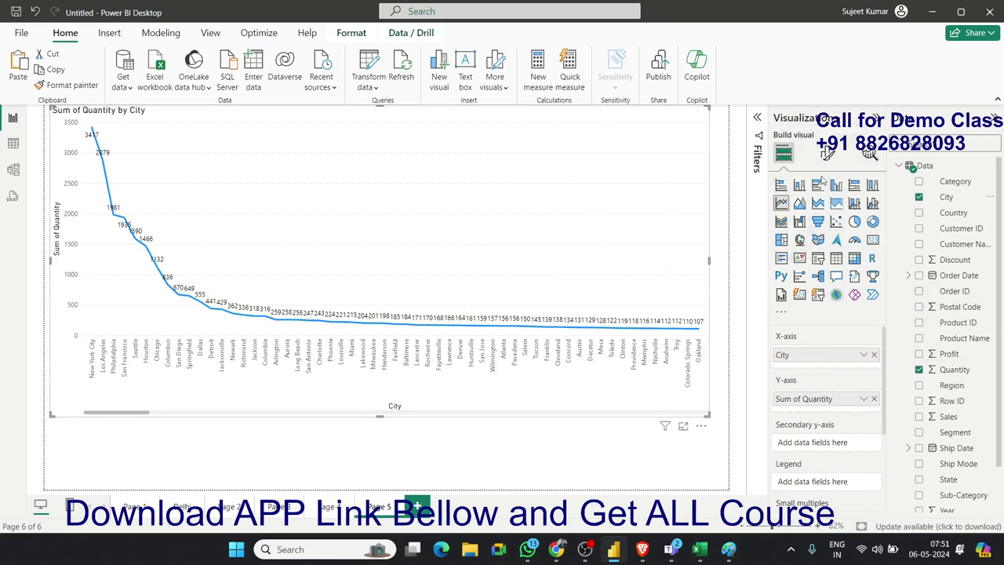
# In Analytics, add a Min reference line to the City chart, then delete it.
pyautogui.click(869, 155)
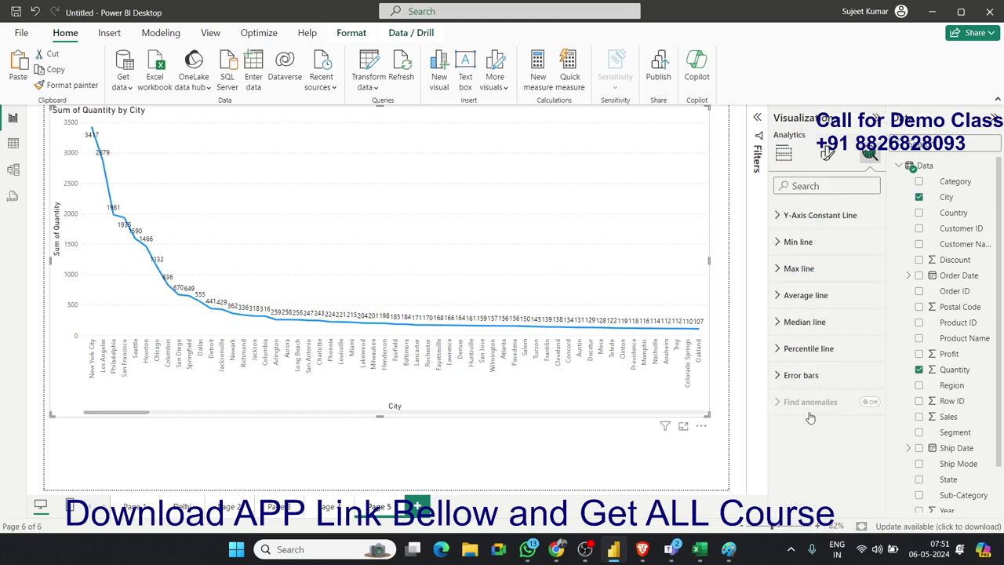
pyautogui.click(781, 242)
pyautogui.click(795, 289)
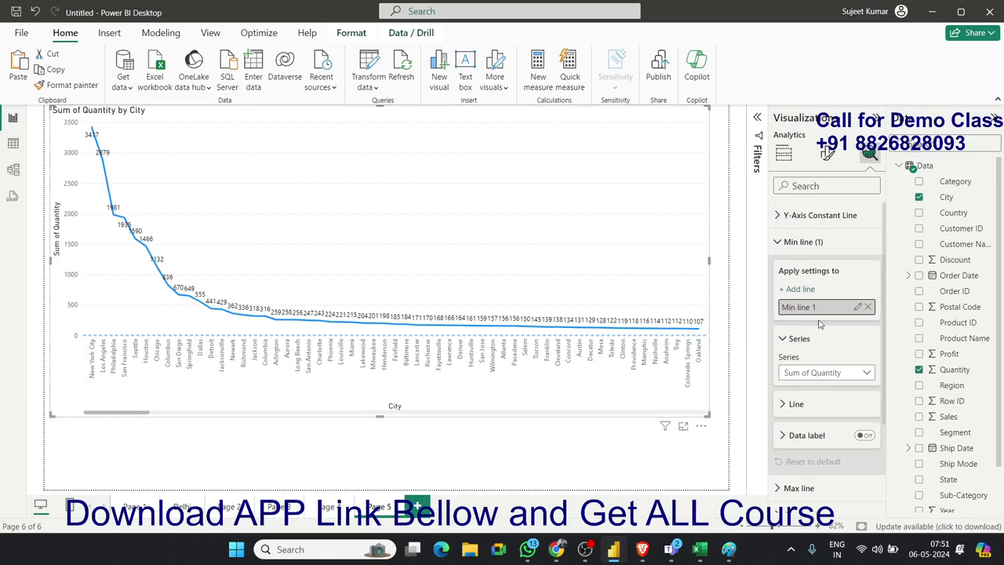
pyautogui.click(869, 309)
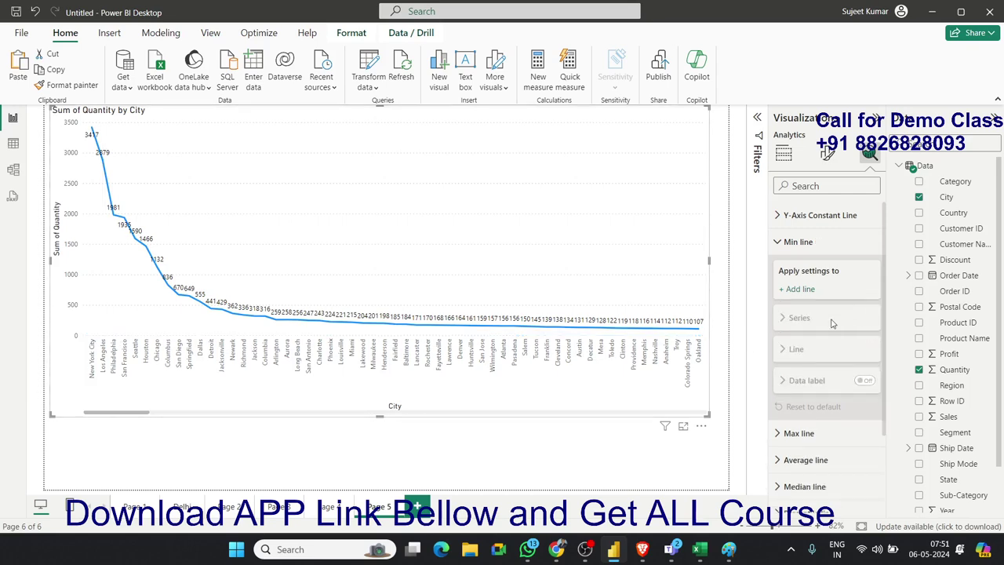
pyautogui.click(777, 245)
# Add a Max reference line, then delete it so no reference lines remain.
pyautogui.click(778, 270)
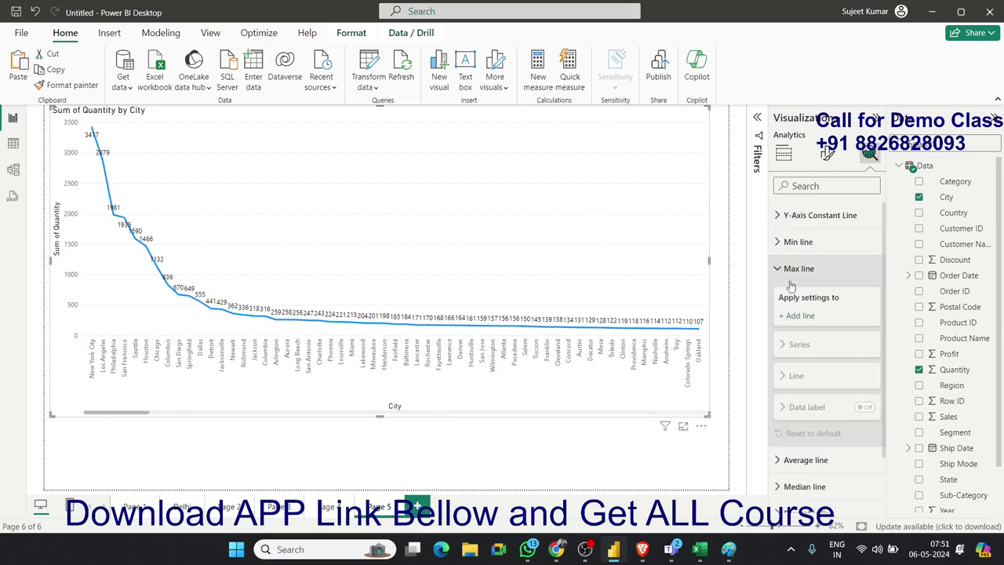
pyautogui.click(802, 316)
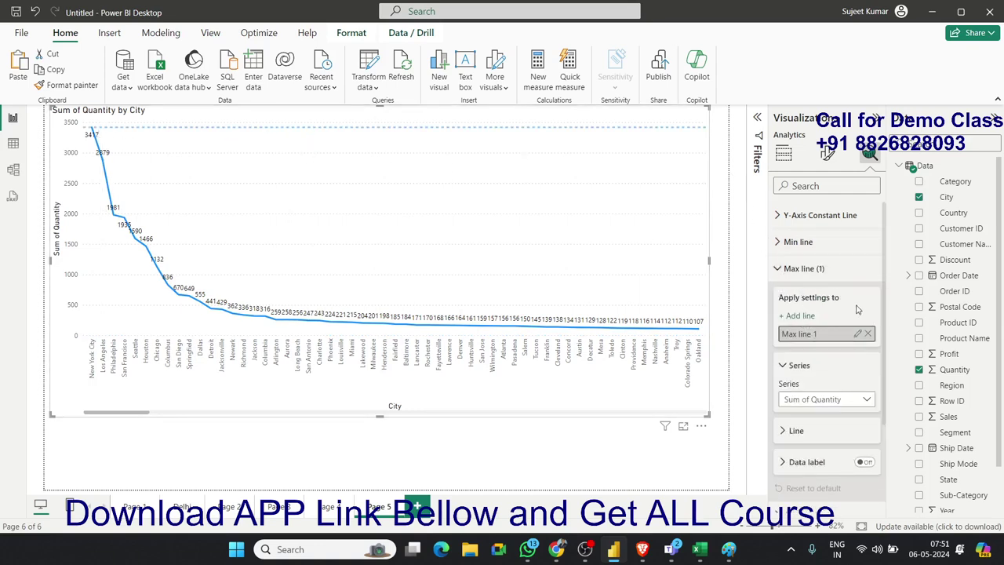
pyautogui.click(868, 334)
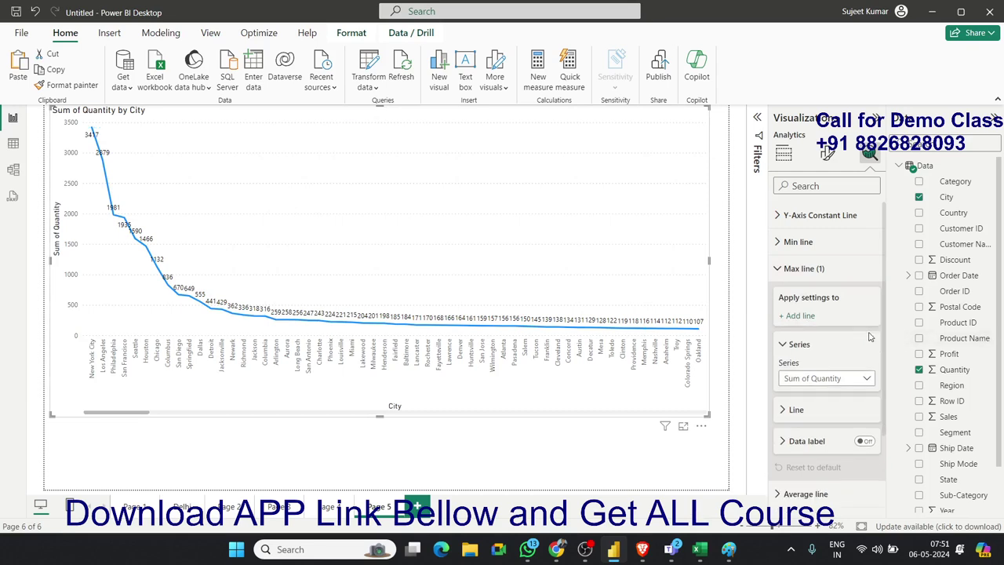
pyautogui.click(777, 273)
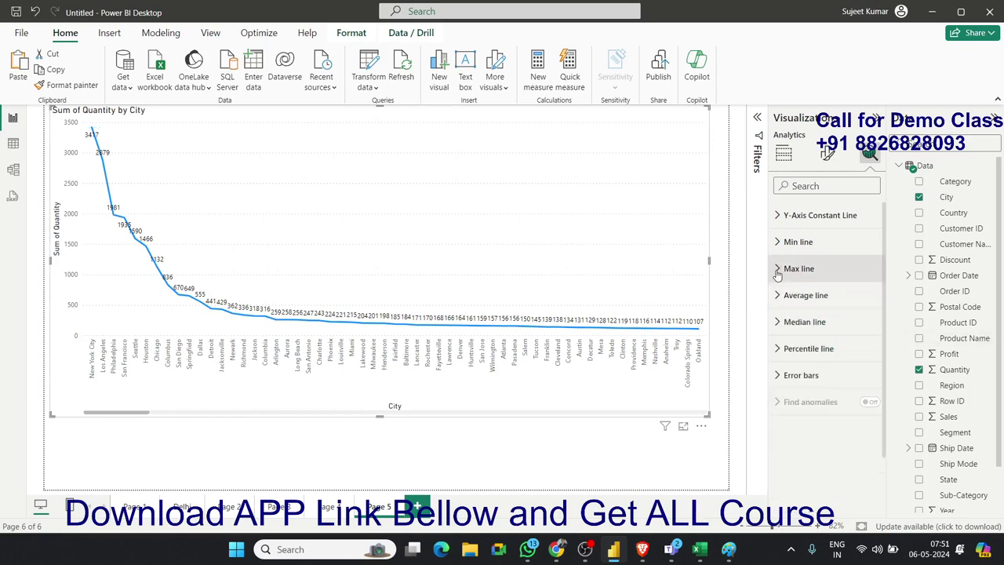
# Turn the line chart's data labels off.
pyautogui.click(826, 153)
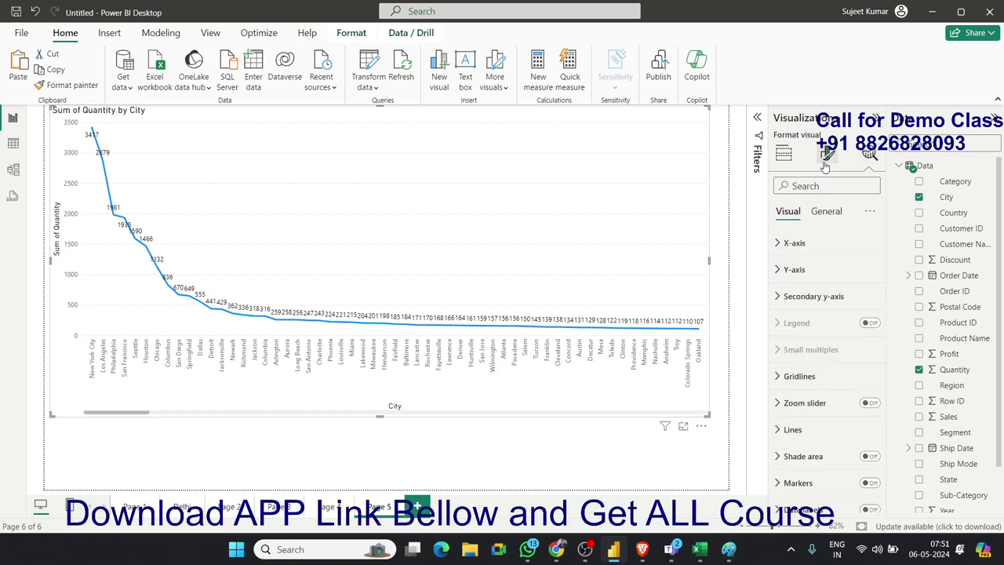
pyautogui.scroll(-2, 873, 455)
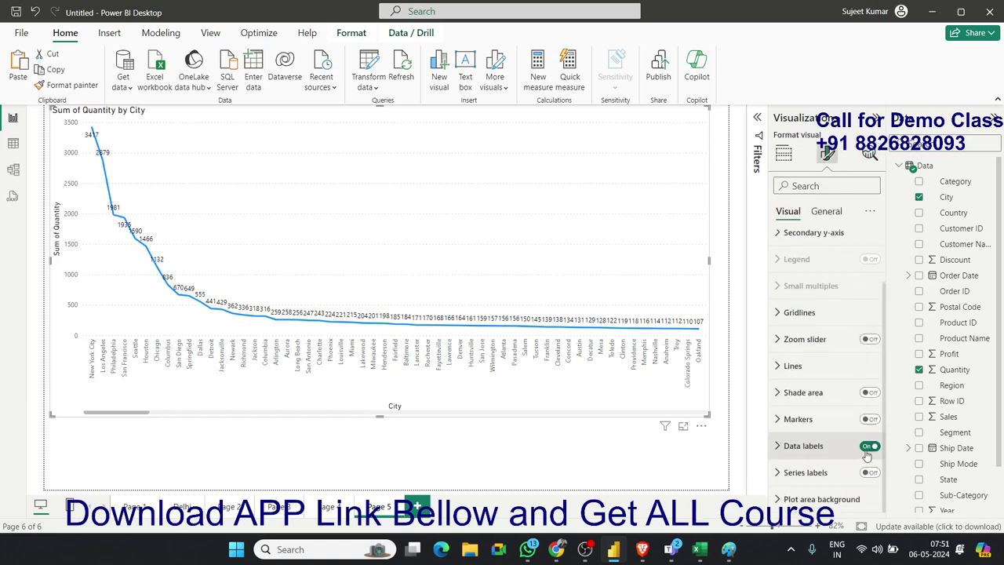
pyautogui.click(869, 446)
pyautogui.scroll(1, 792, 361)
pyautogui.scroll(1, 812, 302)
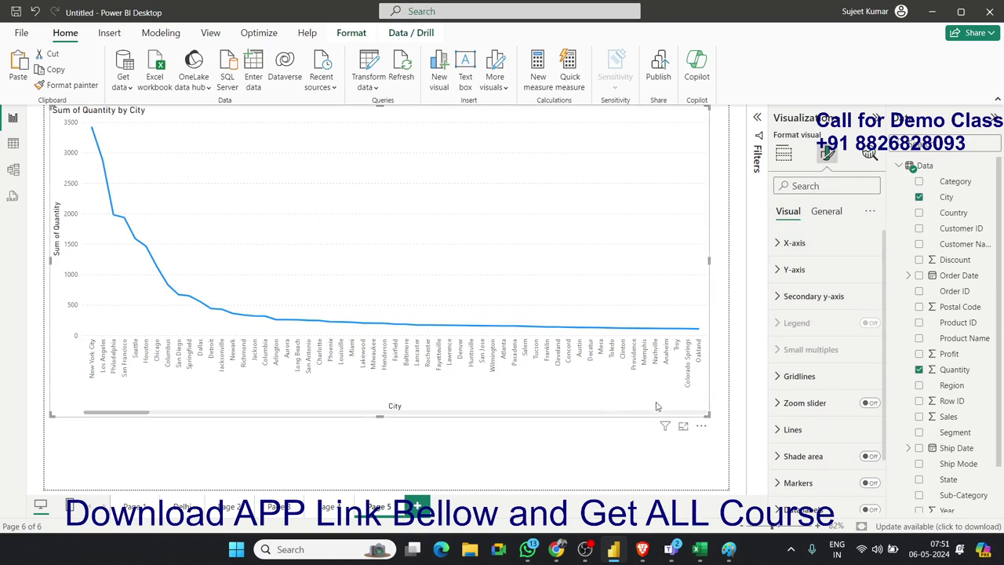
# Show the Filters pane, listing City and Sum of Quantity filters set to All.
pyautogui.click(827, 212)
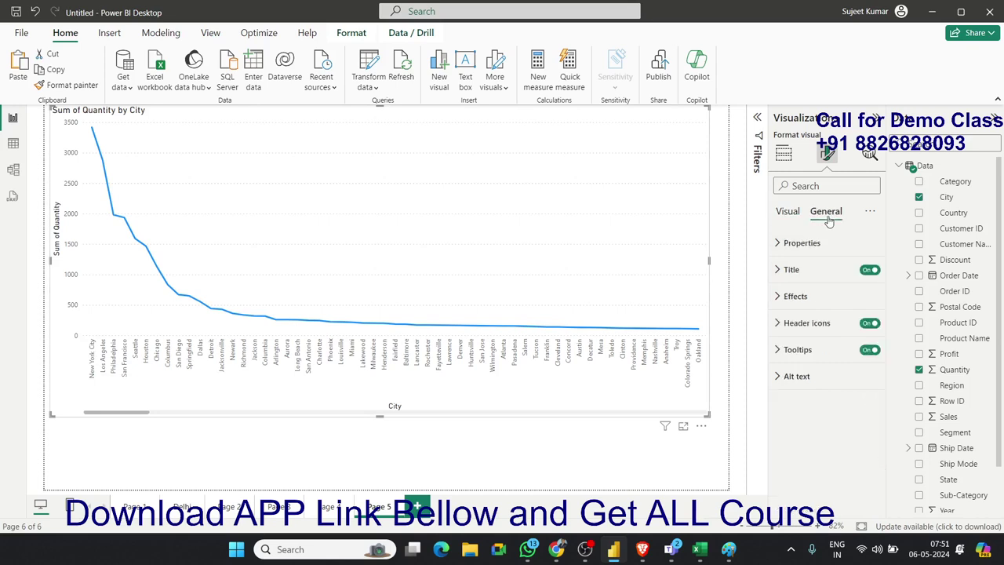
pyautogui.click(784, 154)
pyautogui.click(759, 124)
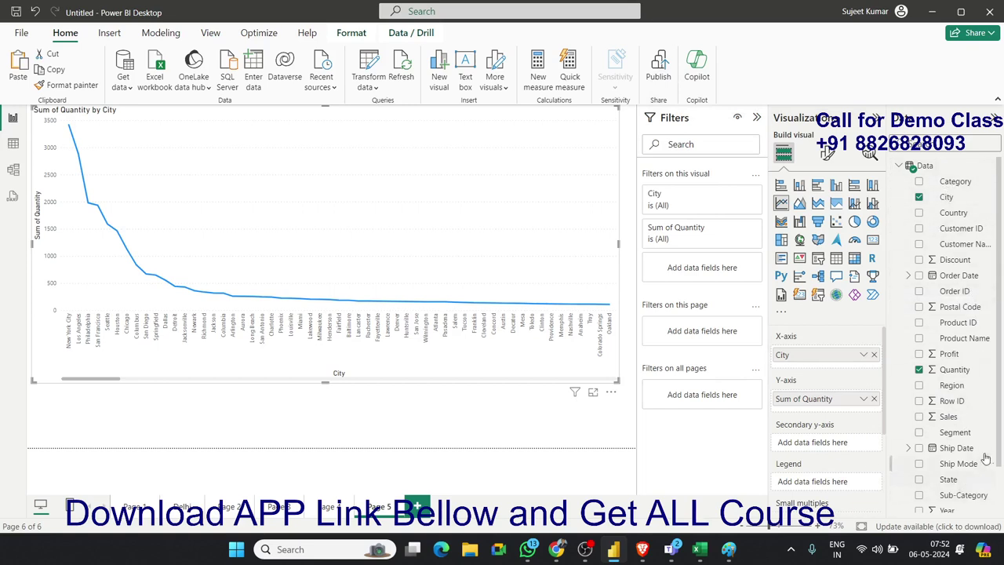
# Replace City with Sub-Category on the x-axis and bring up the Analytics reference-line options.
pyautogui.moveTo(968, 495); pyautogui.dragTo(868, 359)
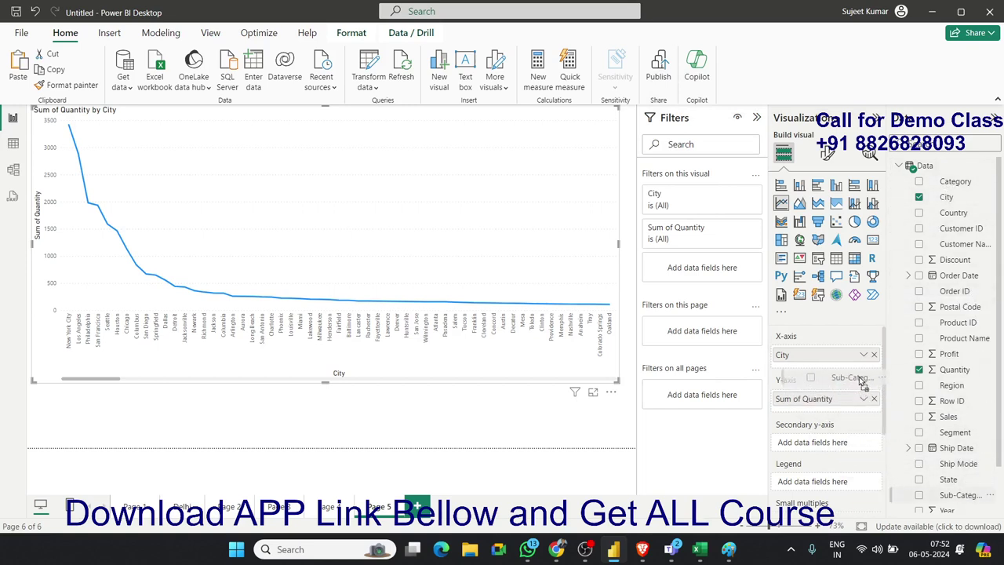
pyautogui.click(873, 355)
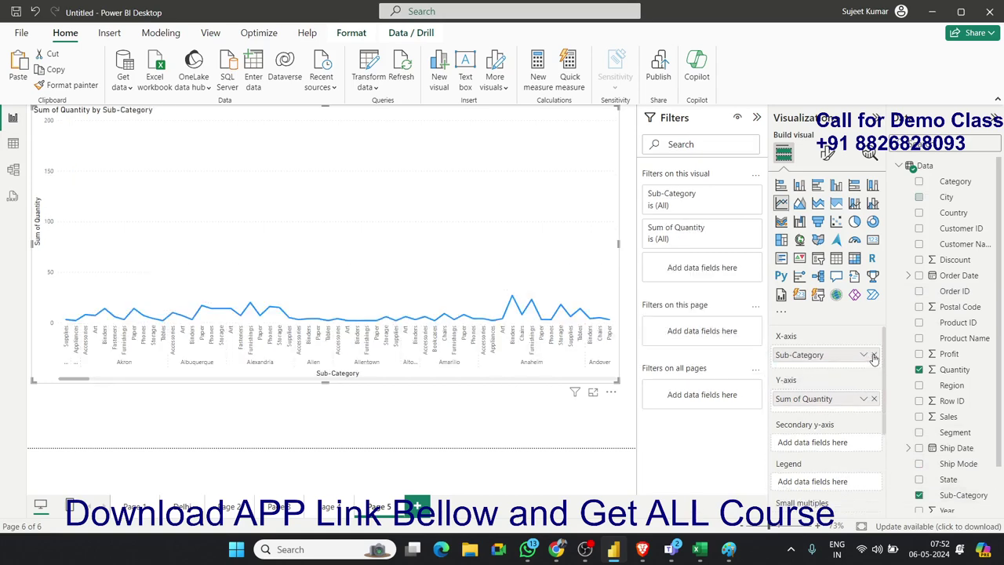
pyautogui.click(828, 154)
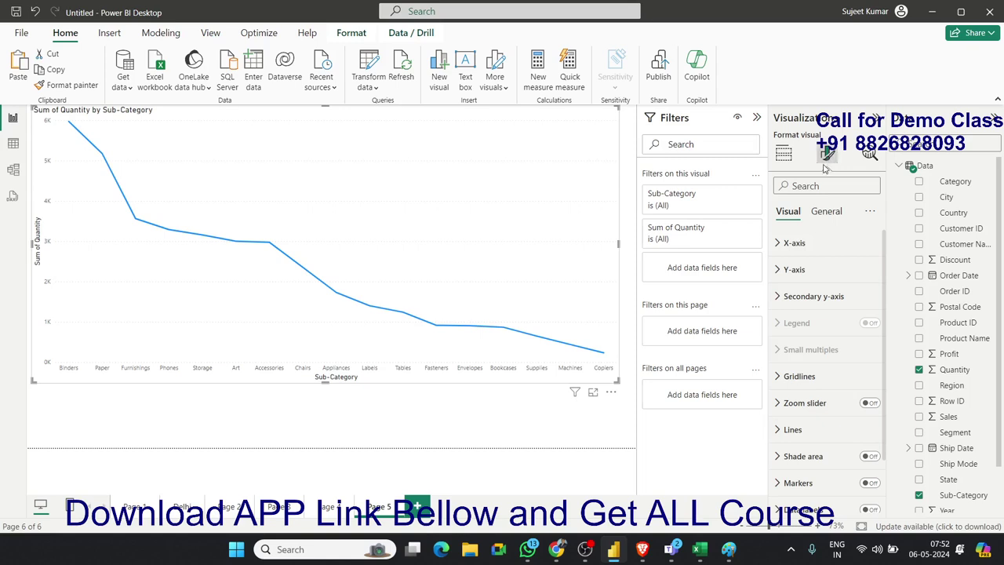
pyautogui.click(869, 154)
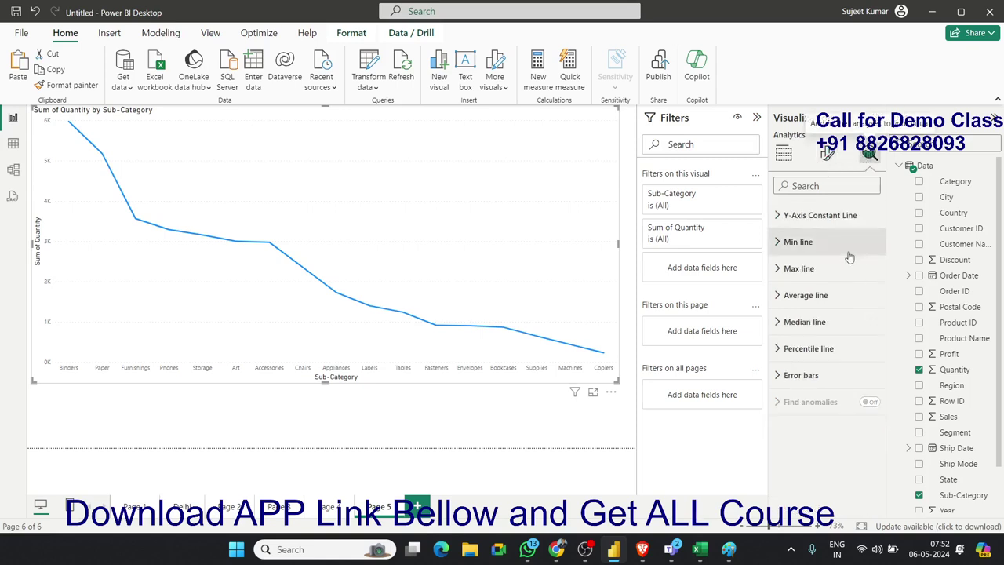
# Add a Min reference line to the Sub-Category chart, then delete it.
pyautogui.click(792, 243)
pyautogui.click(798, 289)
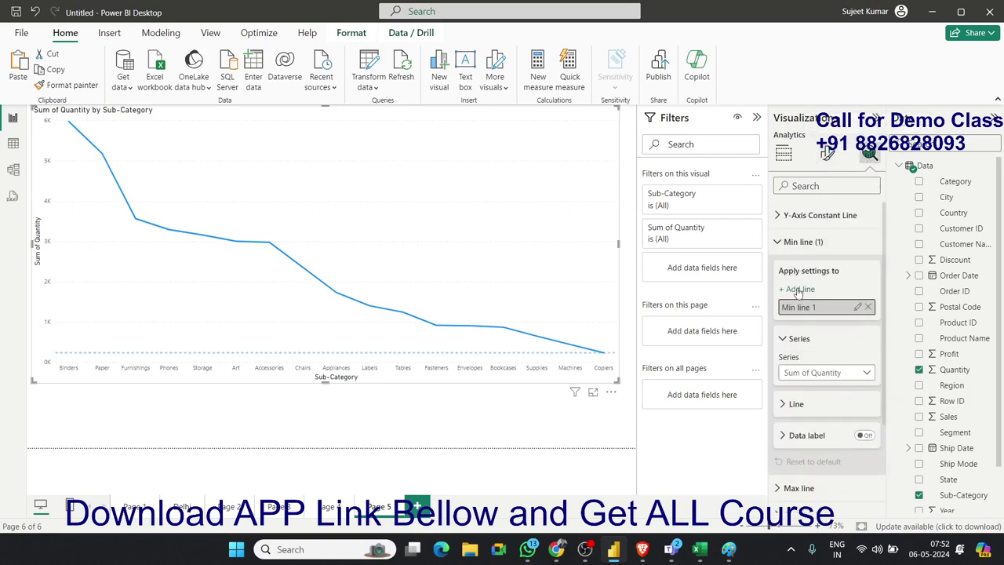
pyautogui.click(870, 307)
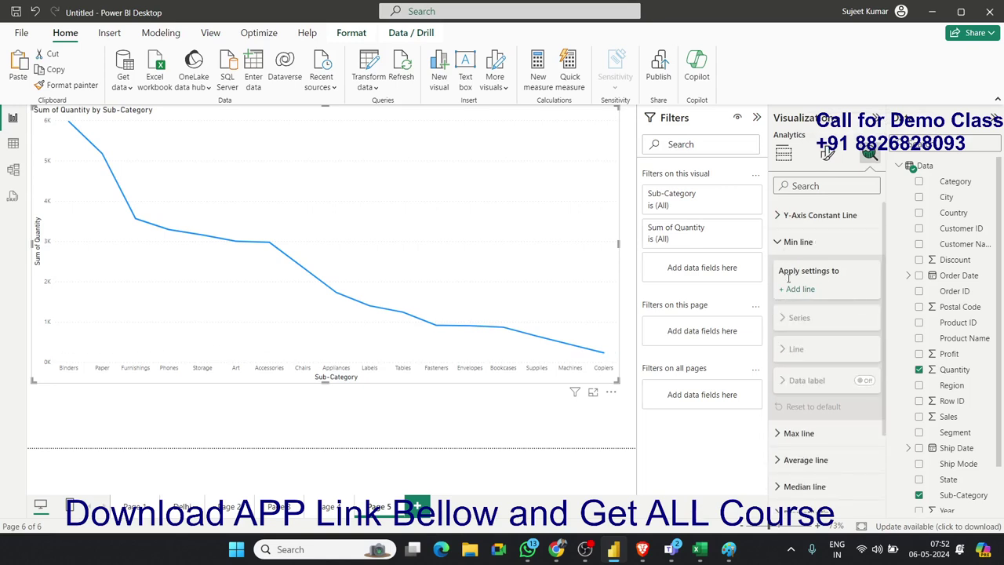
pyautogui.click(781, 248)
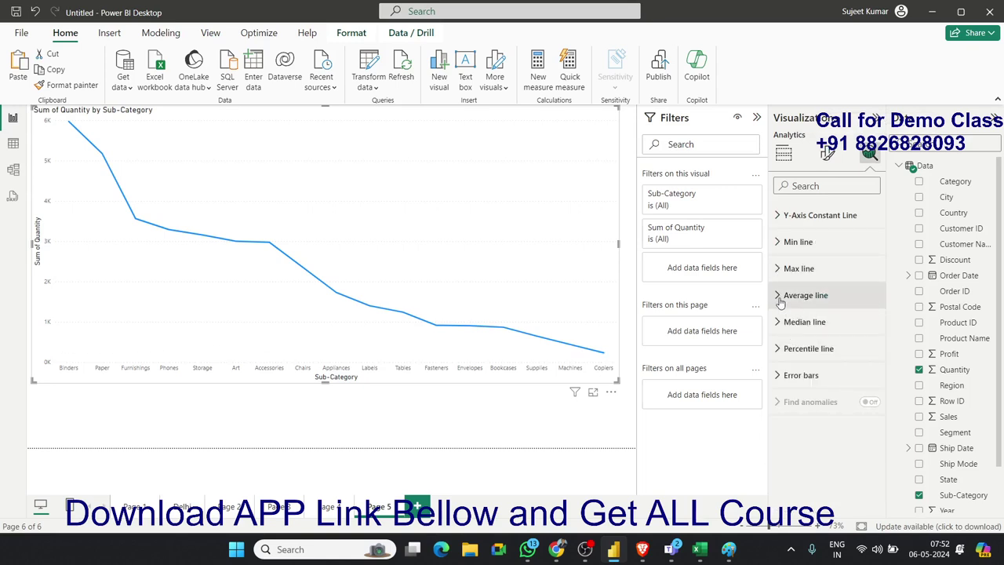
# Add an Average line for Sum of Quantity, then remove it.
pyautogui.click(802, 295)
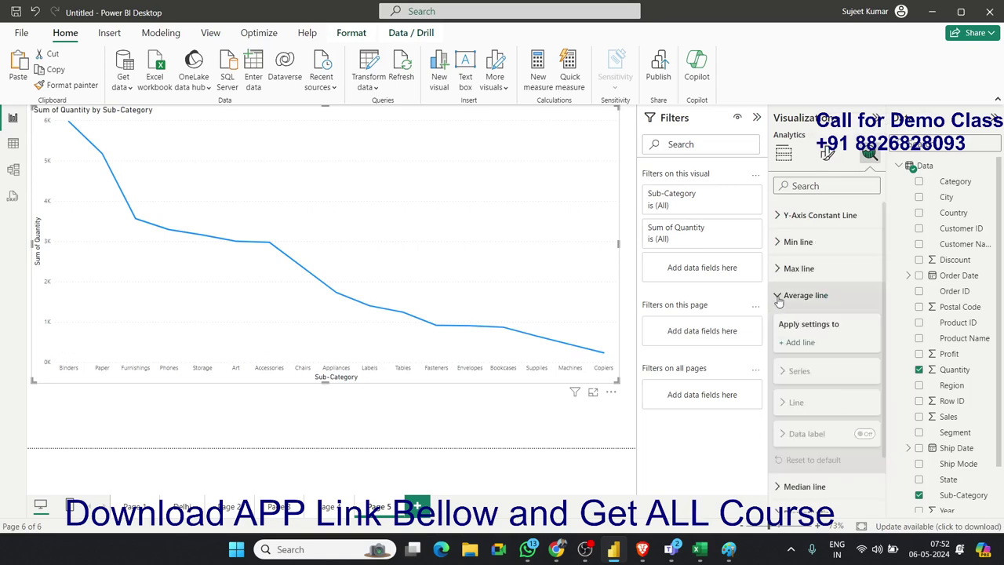
pyautogui.click(799, 342)
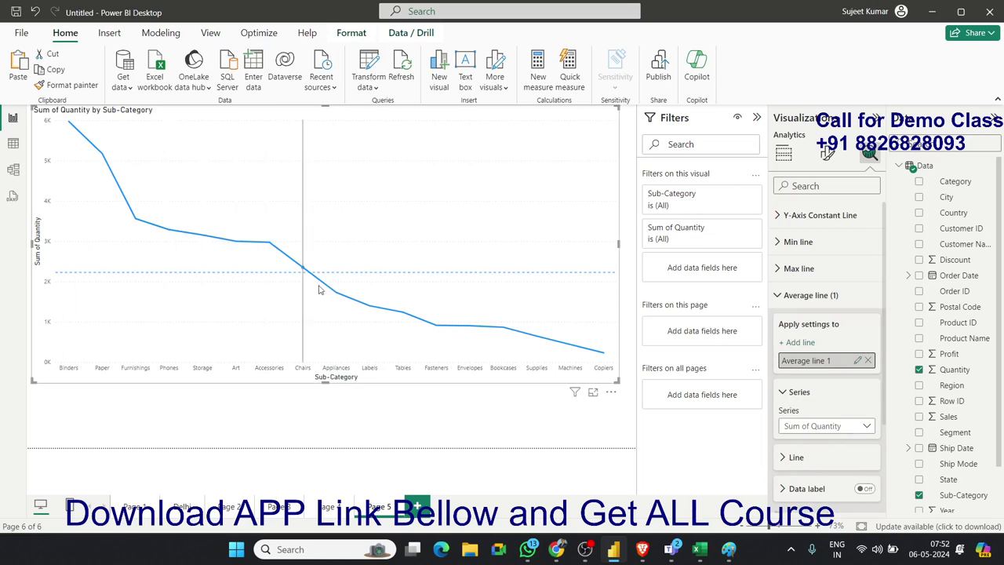
pyautogui.moveTo(594, 289)
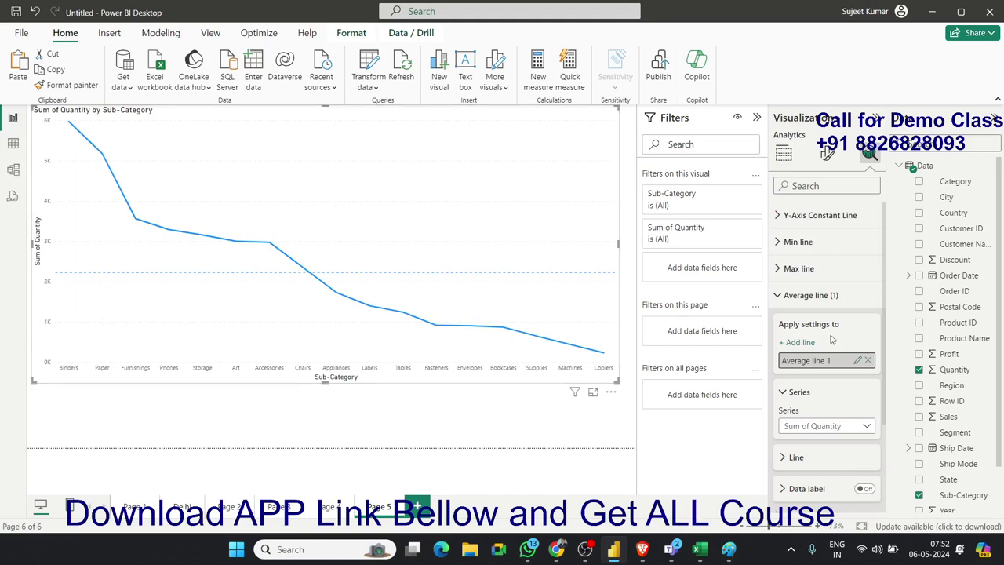
pyautogui.click(779, 295)
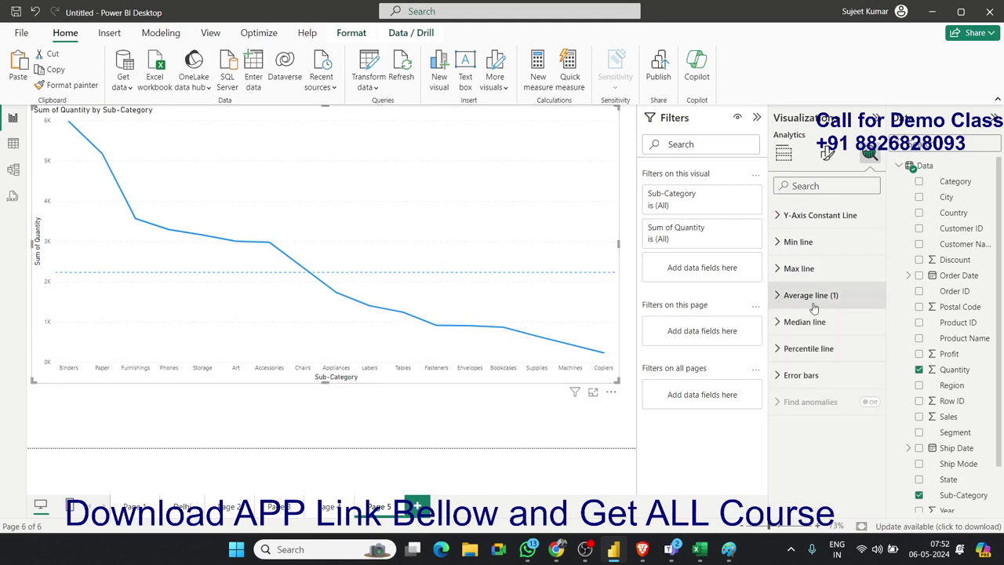
pyautogui.click(779, 295)
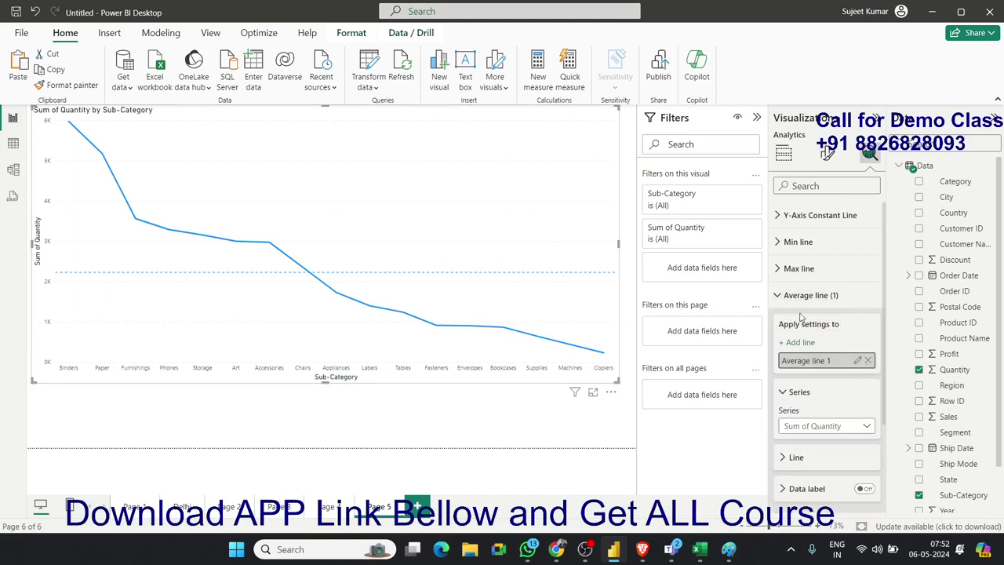
pyautogui.click(869, 361)
pyautogui.click(780, 296)
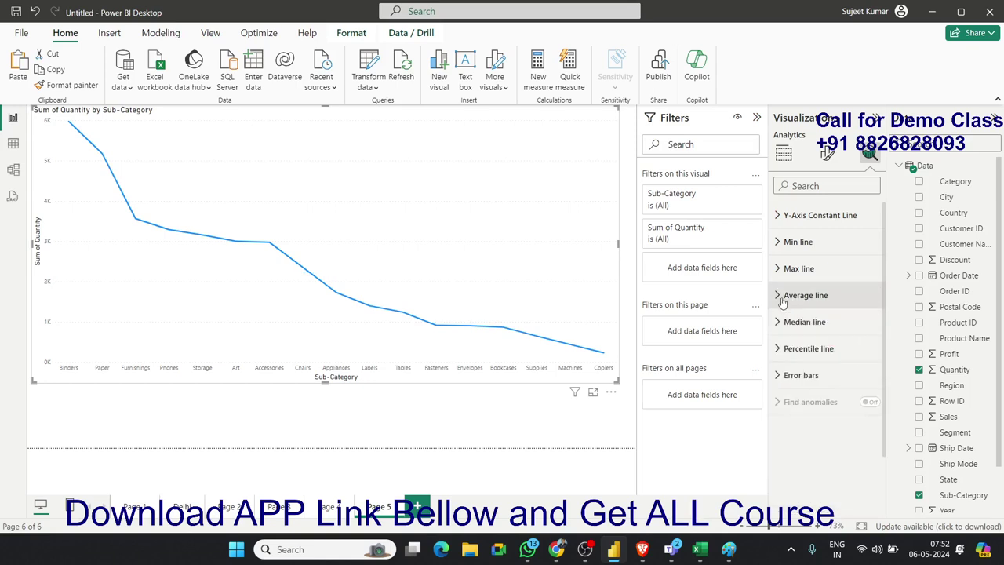
# Add a Median reference line, then remove it.
pyautogui.click(781, 322)
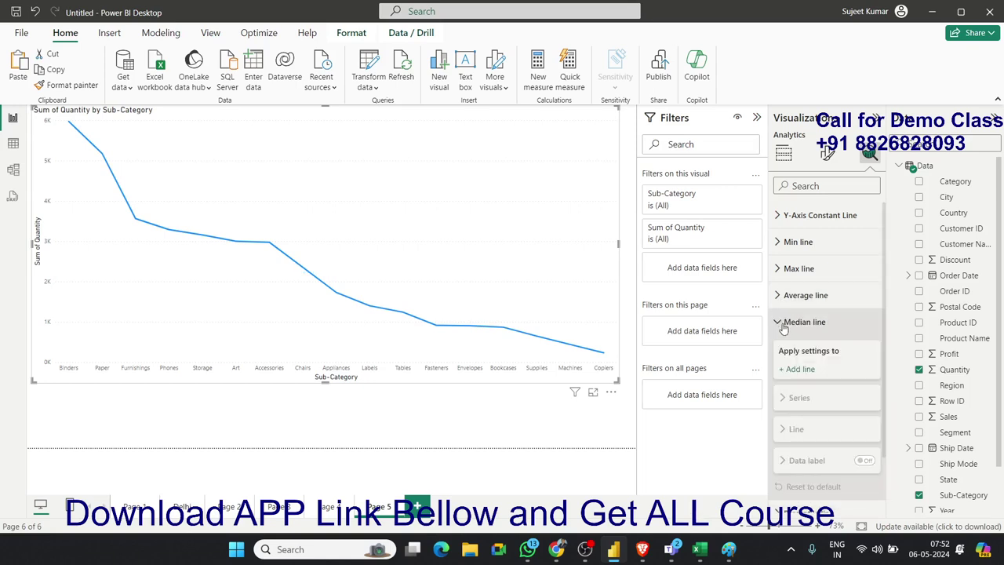
pyautogui.click(802, 370)
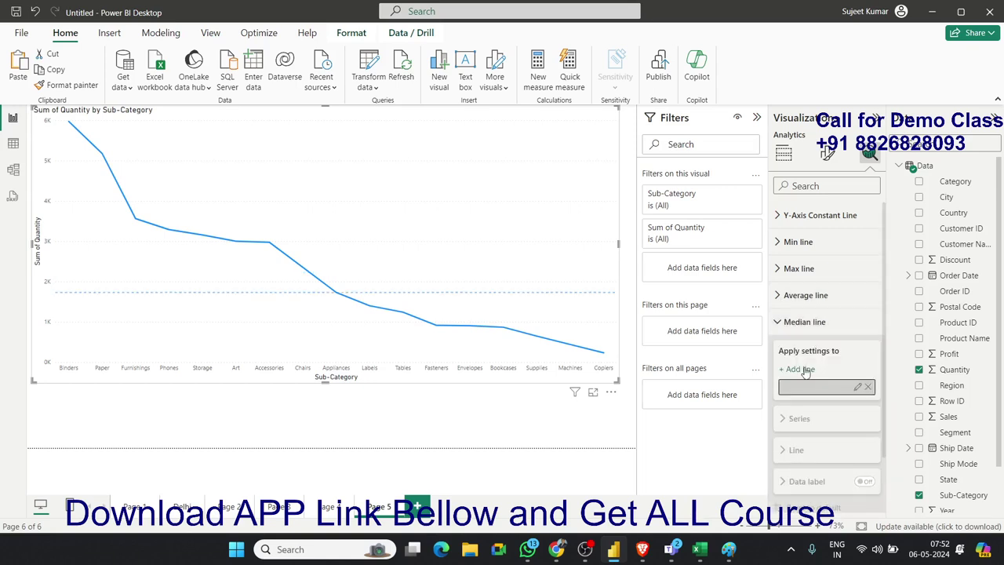
pyautogui.click(869, 387)
pyautogui.click(780, 322)
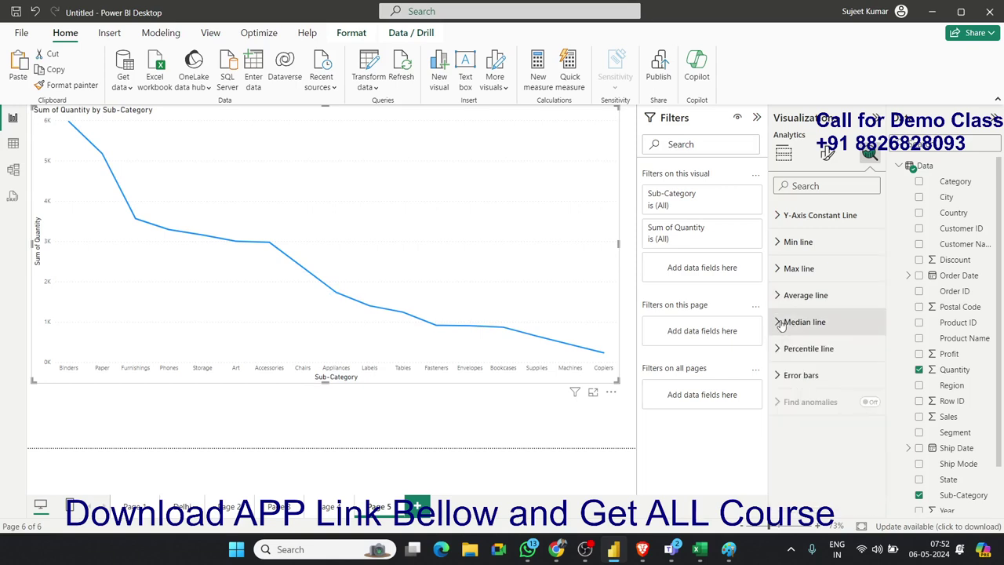
# Add a Percentile reference line, then remove it.
pyautogui.click(782, 350)
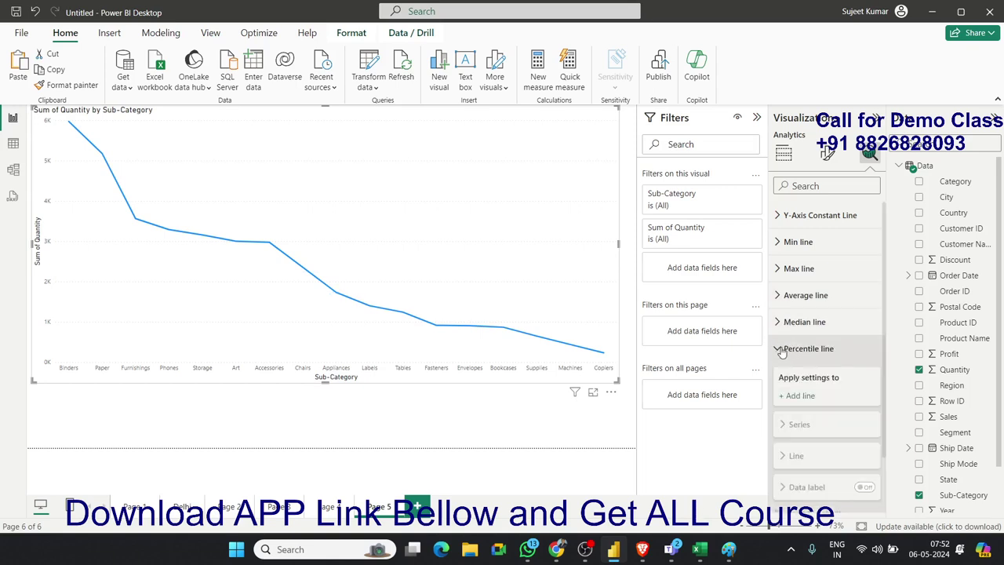
pyautogui.click(808, 396)
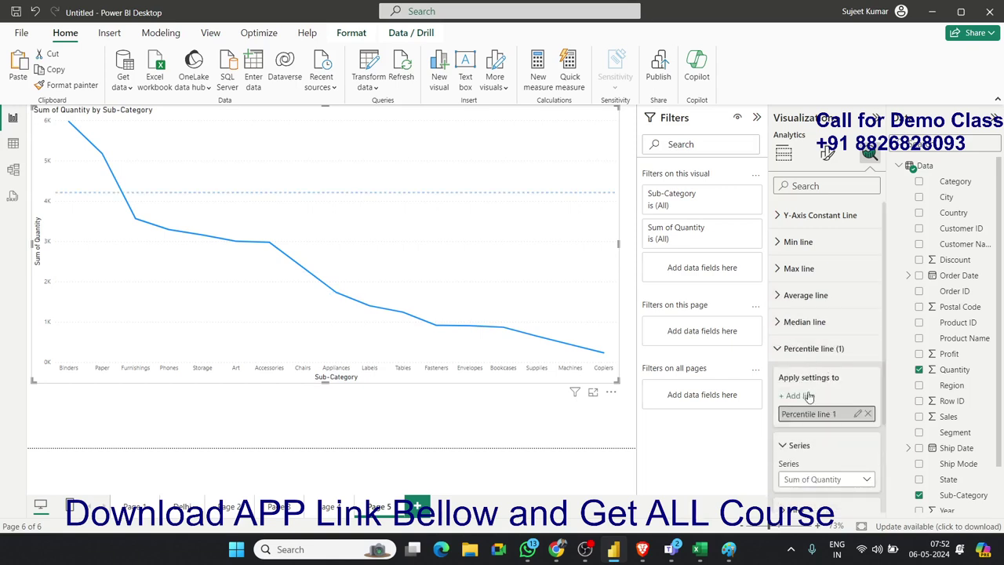
pyautogui.click(868, 414)
pyautogui.click(779, 348)
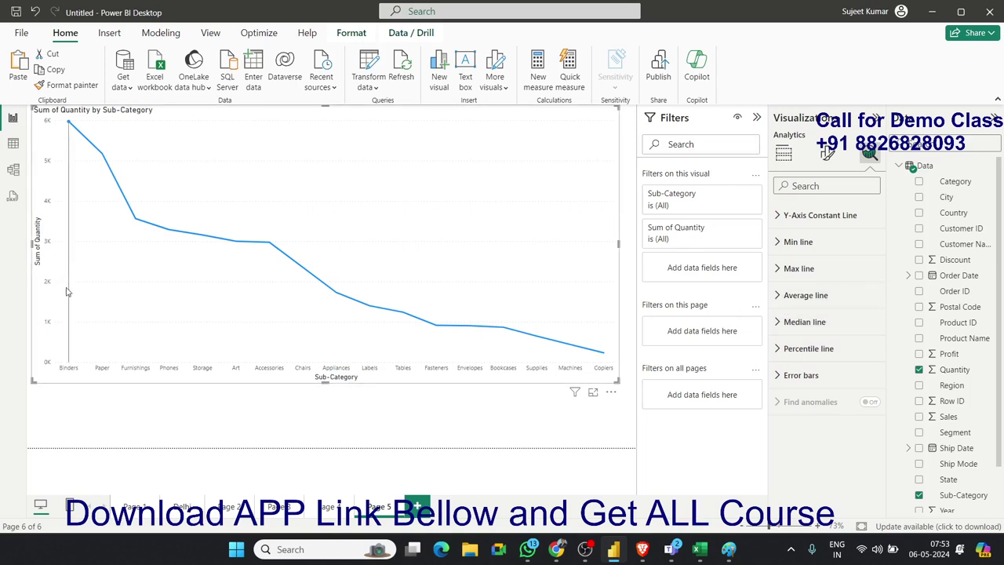
pyautogui.moveTo(67, 243)
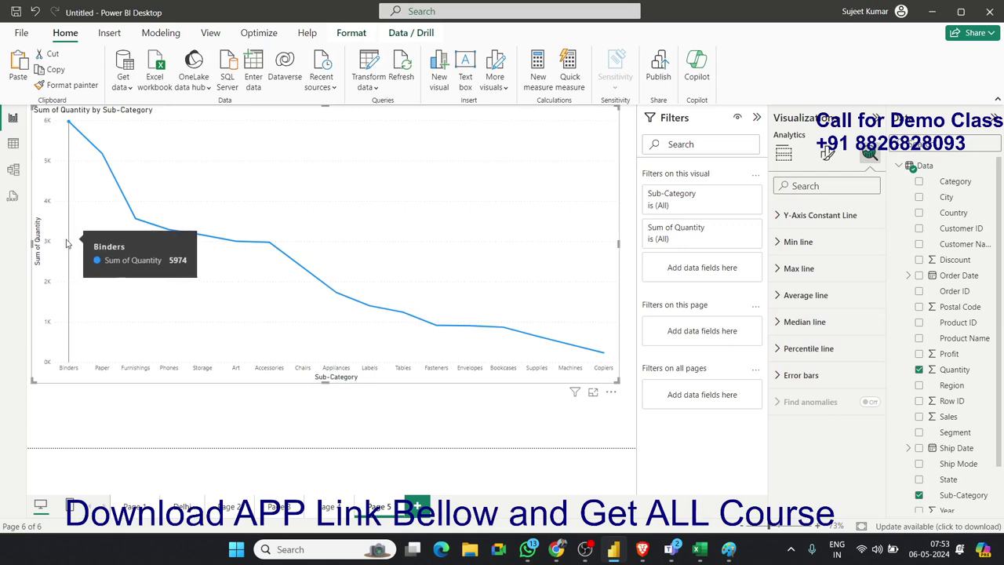
# Add a Y-axis constant line with value 3000.
pyautogui.click(823, 226)
pyautogui.click(807, 263)
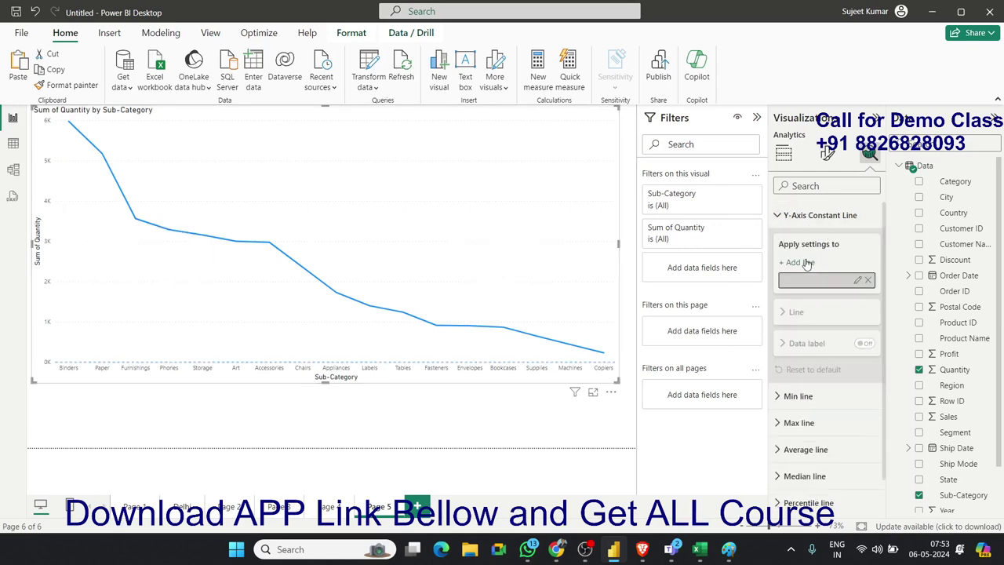
pyautogui.click(816, 346)
pyautogui.write('1')
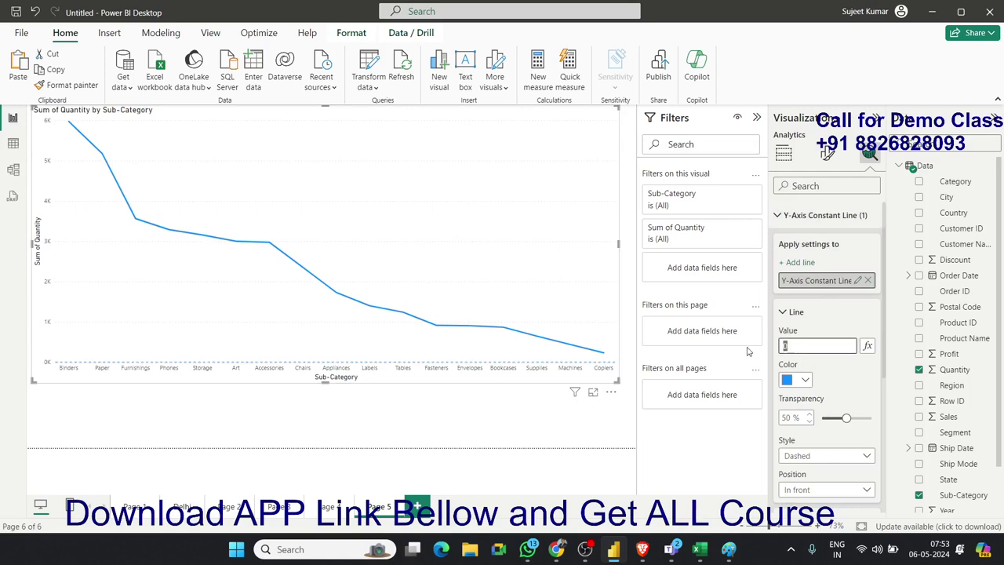
pyautogui.write('3000')
pyautogui.press('Return')
# Toggle the constant line's data label on, then off again.
pyautogui.scroll(-2, 841, 395)
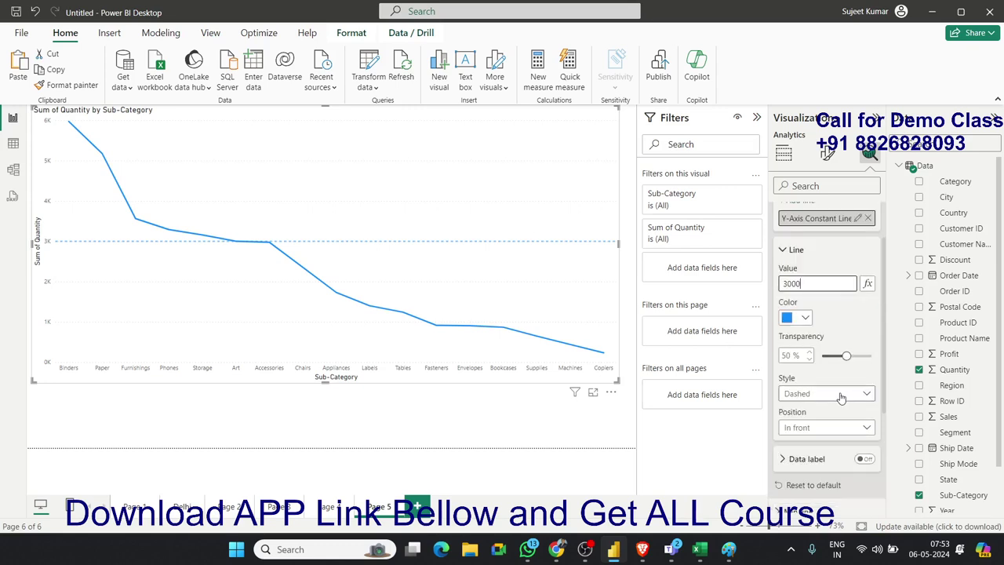
pyautogui.scroll(2, 839, 399)
pyautogui.scroll(-3, 847, 399)
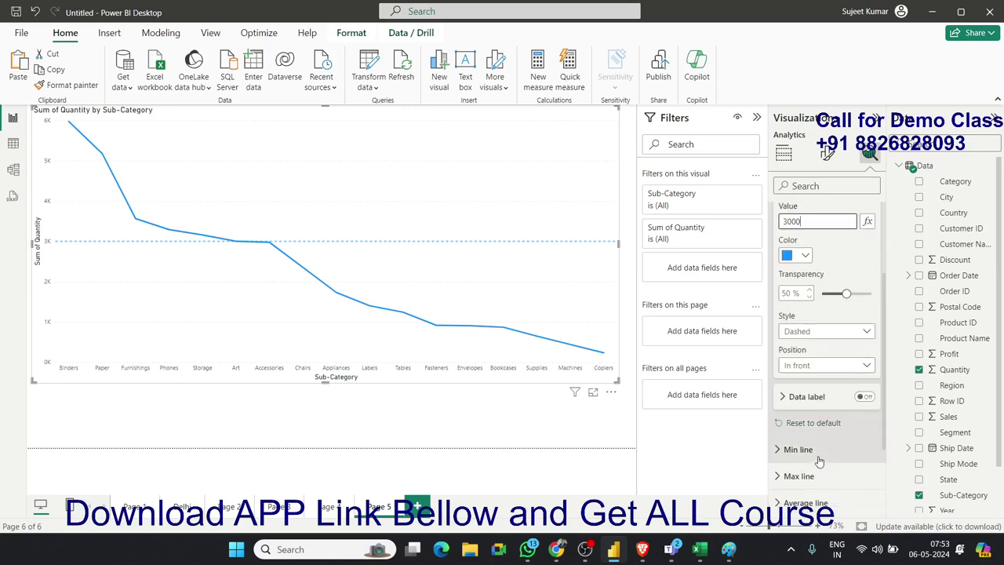
pyautogui.scroll(-2, 814, 449)
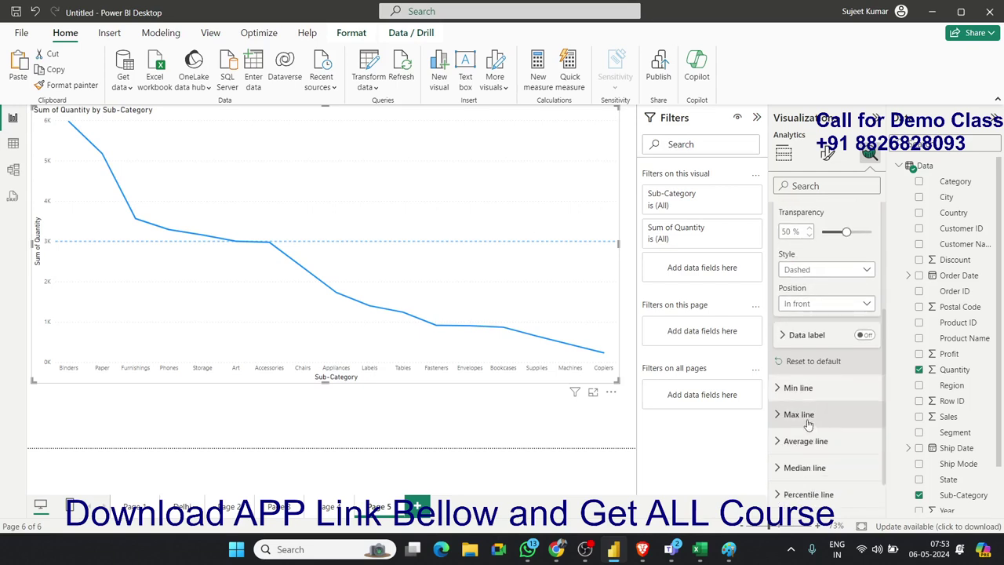
pyautogui.click(866, 335)
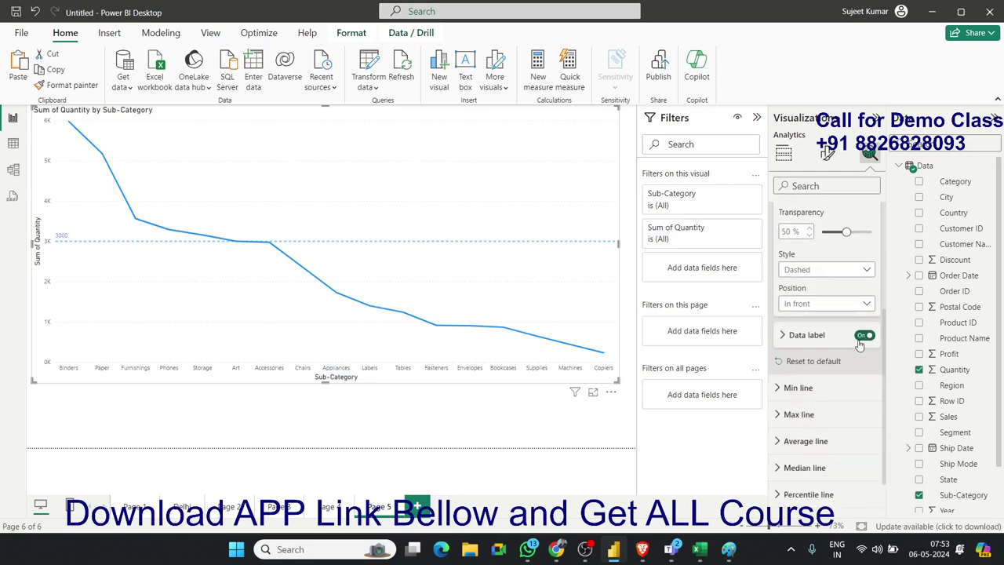
pyautogui.click(866, 335)
pyautogui.scroll(-1, 808, 361)
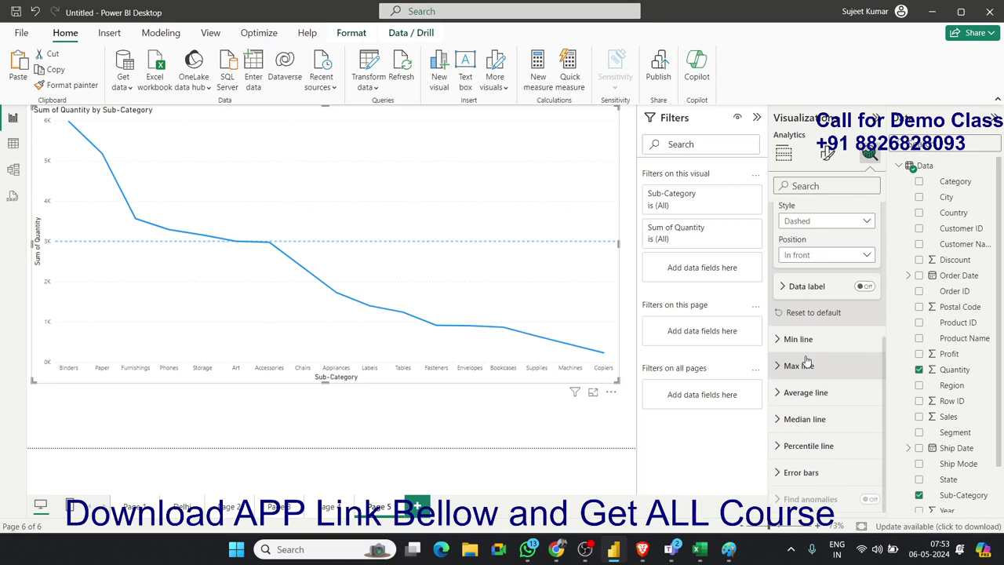
pyautogui.scroll(5, 808, 361)
pyautogui.moveTo(807, 345); pyautogui.dragTo(781, 347)
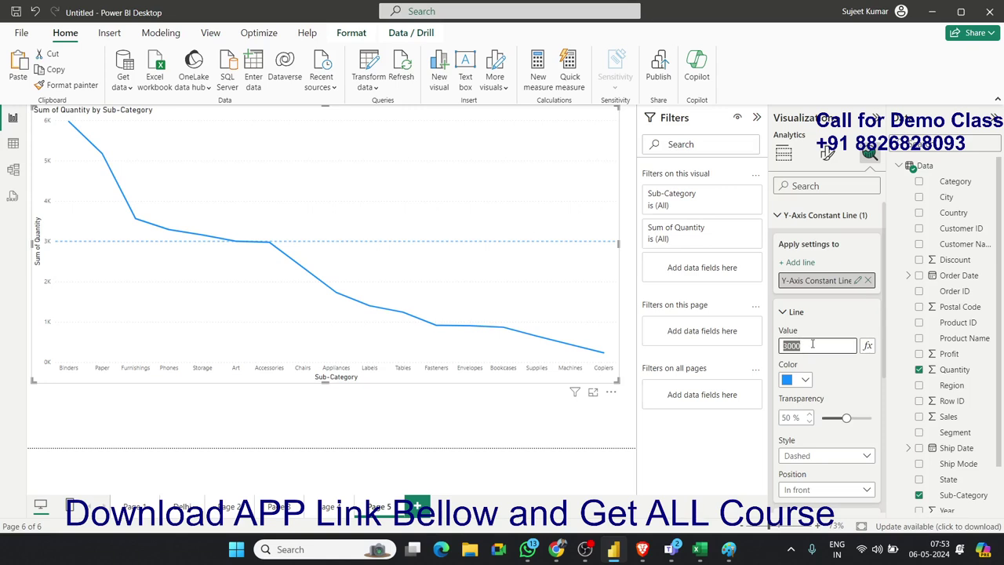
pyautogui.scroll(-1, 814, 359)
pyautogui.scroll(1, 813, 358)
# Explore a field-based value with Average and Sum summarization for the constant line, then cancel.
pyautogui.click(868, 348)
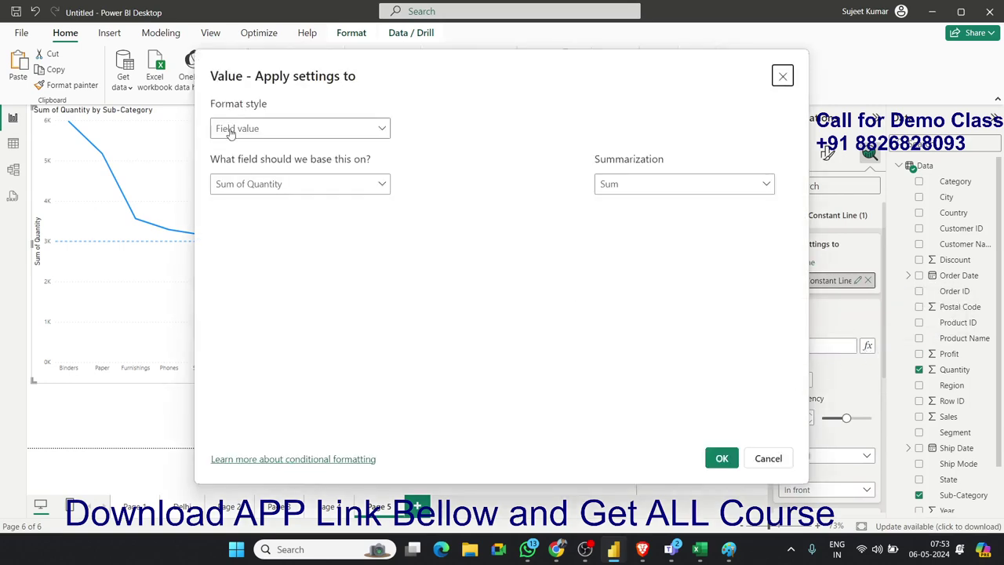
pyautogui.click(281, 189)
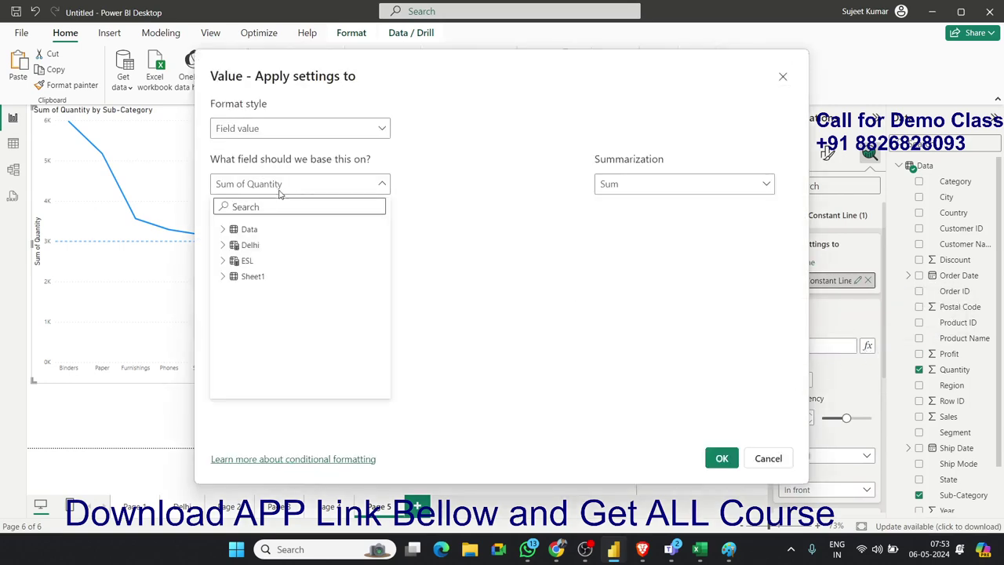
pyautogui.click(280, 189)
pyautogui.click(243, 128)
pyautogui.click(265, 155)
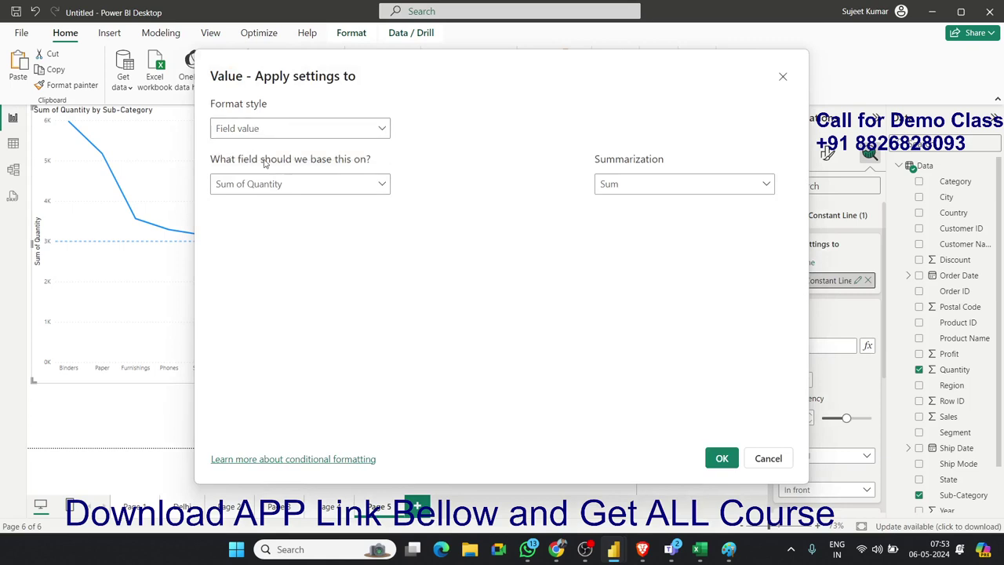
pyautogui.click(268, 189)
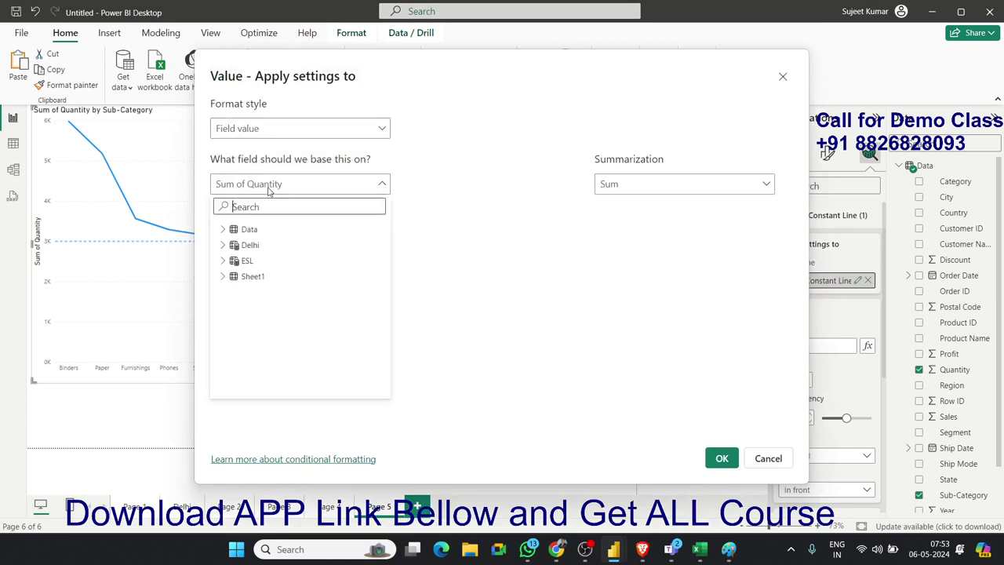
pyautogui.click(626, 195)
pyautogui.click(625, 195)
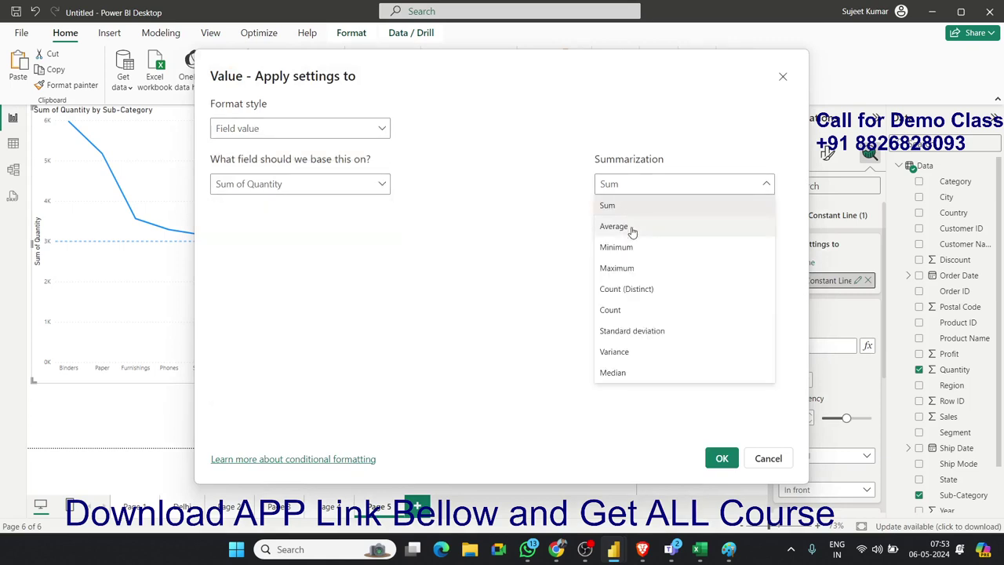
pyautogui.click(632, 232)
pyautogui.click(628, 191)
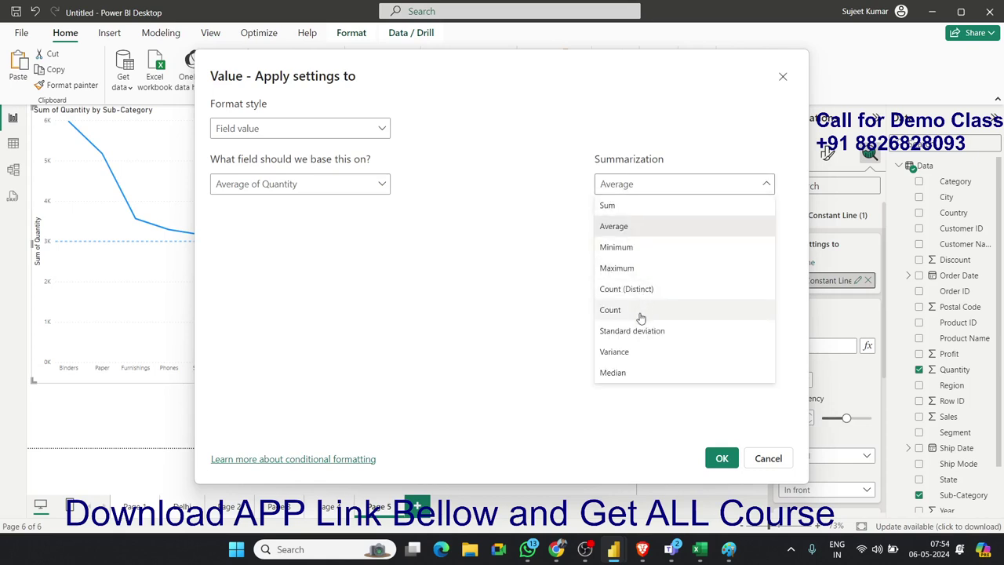
pyautogui.click(613, 208)
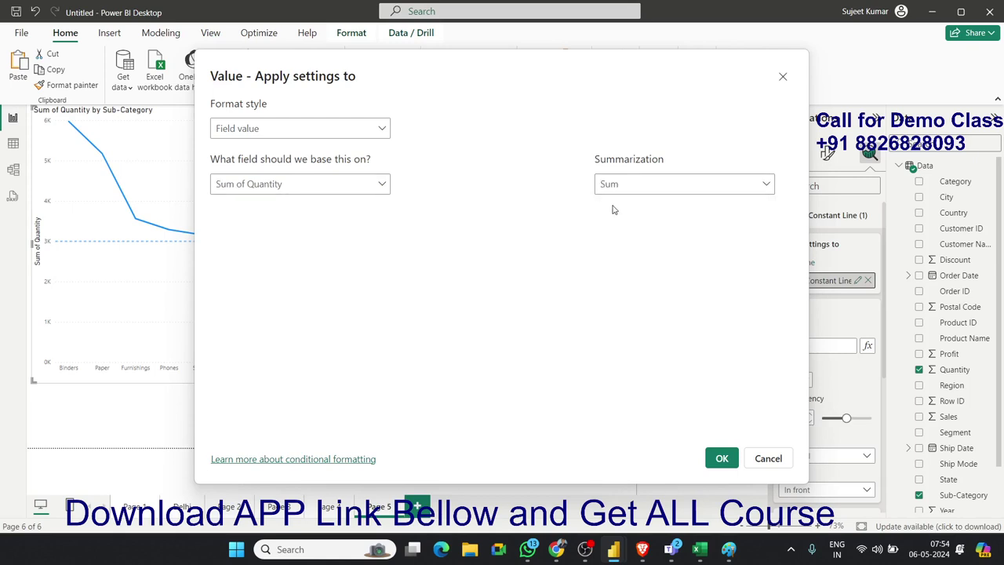
pyautogui.click(769, 458)
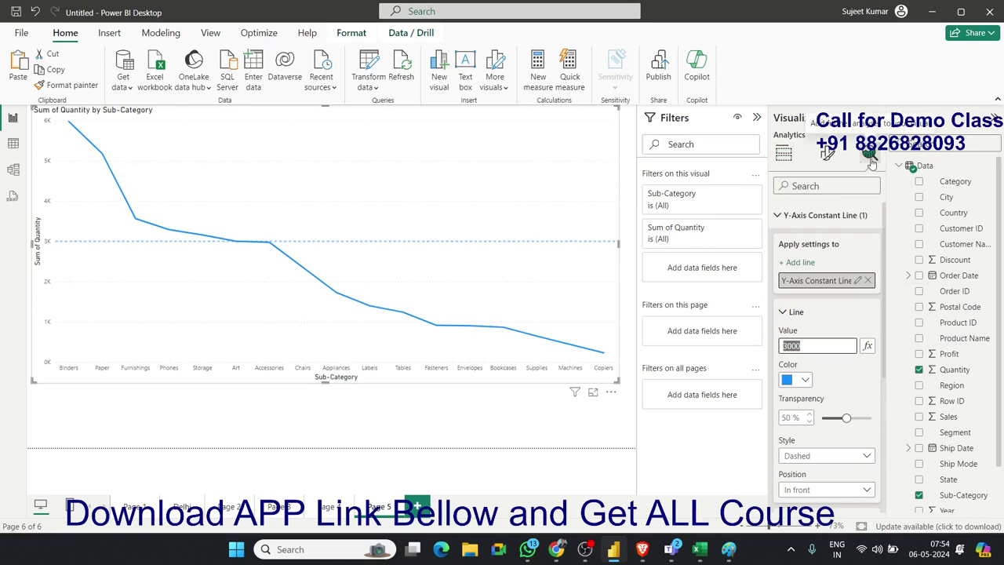
# Add a new blank page 7 to the report.
pyautogui.click(869, 161)
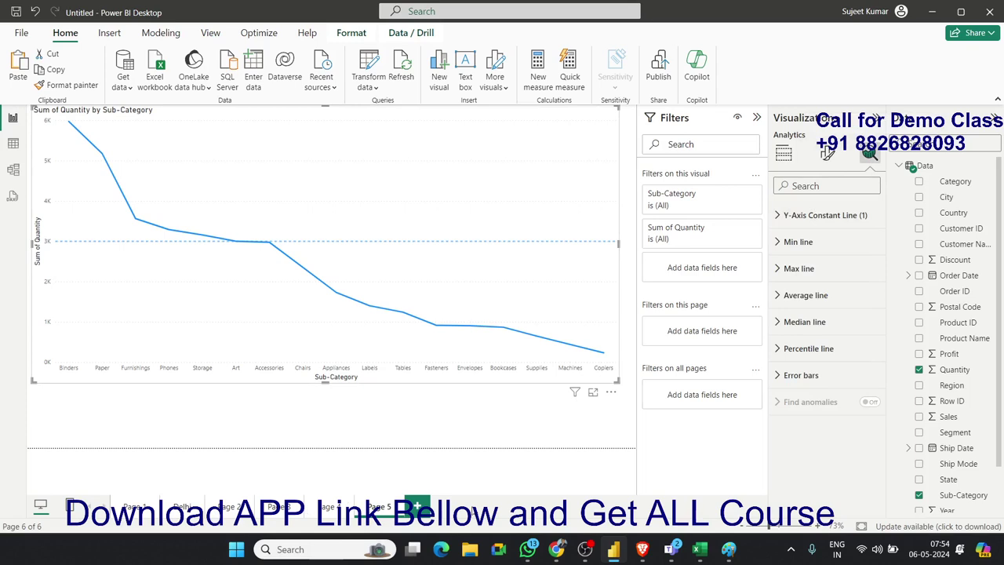
pyautogui.click(828, 160)
pyautogui.click(784, 154)
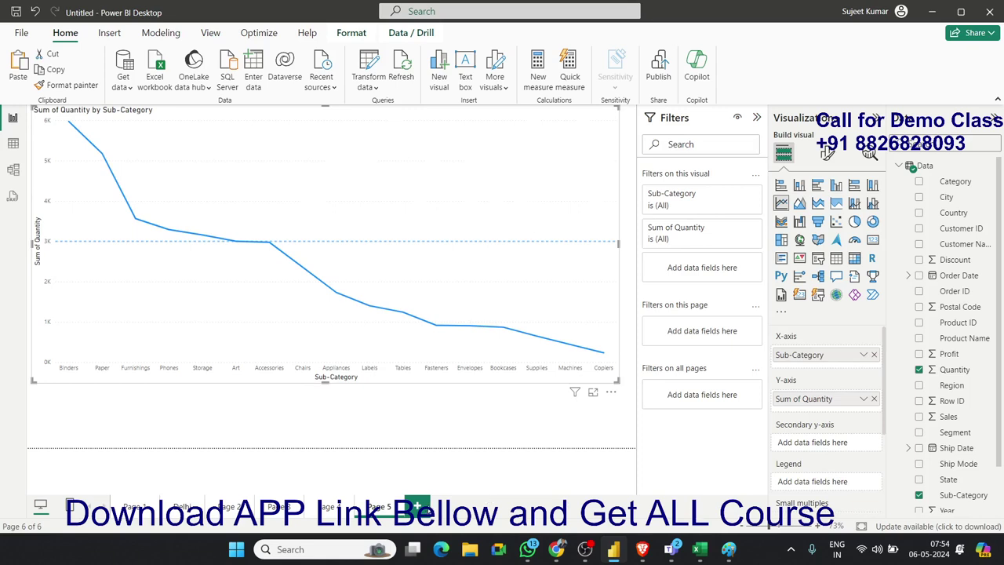
pyautogui.click(416, 507)
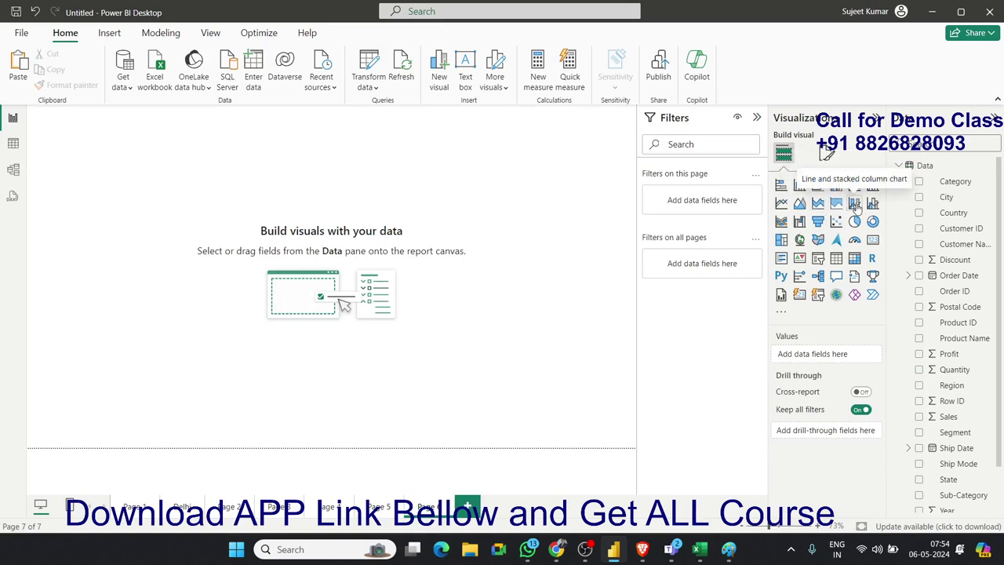
# Insert an enlarged Line and stacked column chart with State on the x-axis.
pyautogui.click(855, 204)
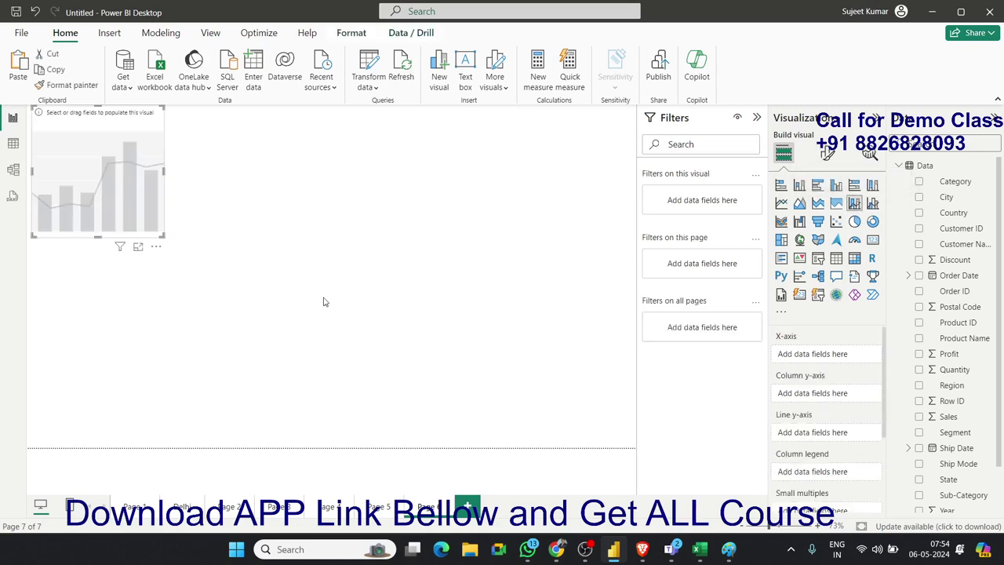
pyautogui.moveTo(163, 236)
pyautogui.mouseDown()
pyautogui.moveTo(444, 356)
pyautogui.moveTo(477, 360)
pyautogui.mouseUp()
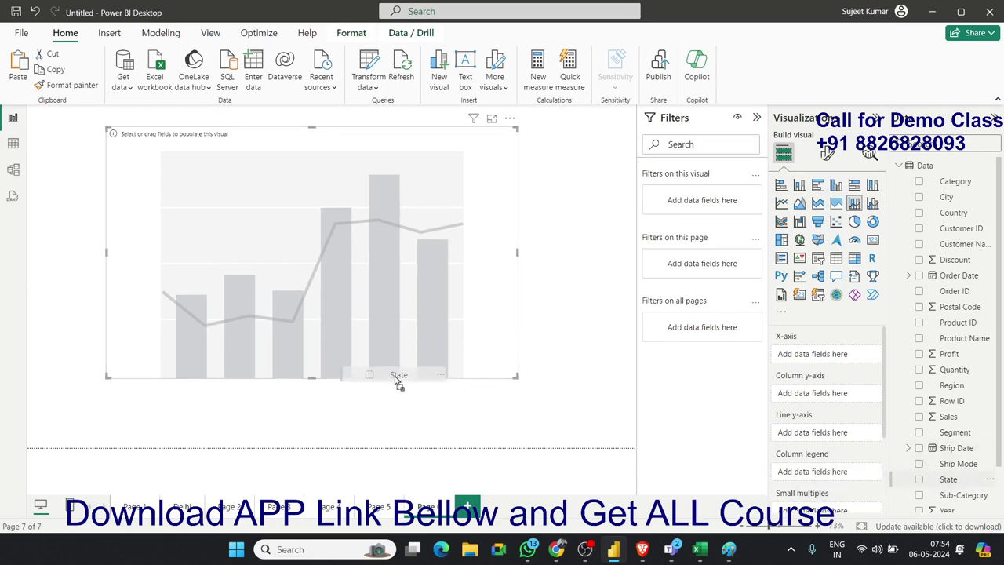
pyautogui.moveTo(946, 487); pyautogui.dragTo(440, 381)
pyautogui.moveTo(516, 375); pyautogui.dragTo(585, 398)
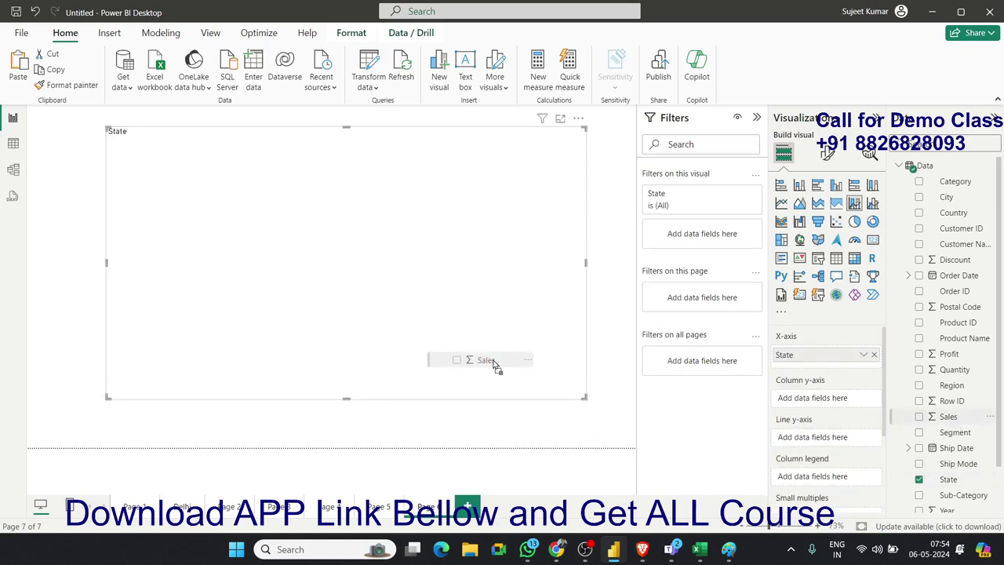
# Plot Sum of Sales as columns and Sum of Quantity as the line, then add page 8.
pyautogui.moveTo(950, 416); pyautogui.dragTo(494, 362)
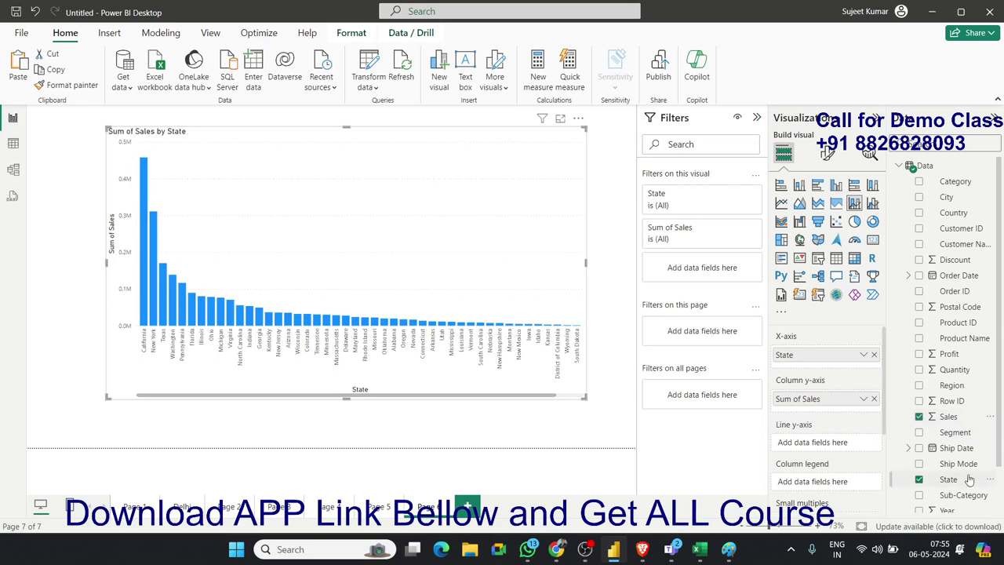
pyautogui.scroll(-2, 996, 471)
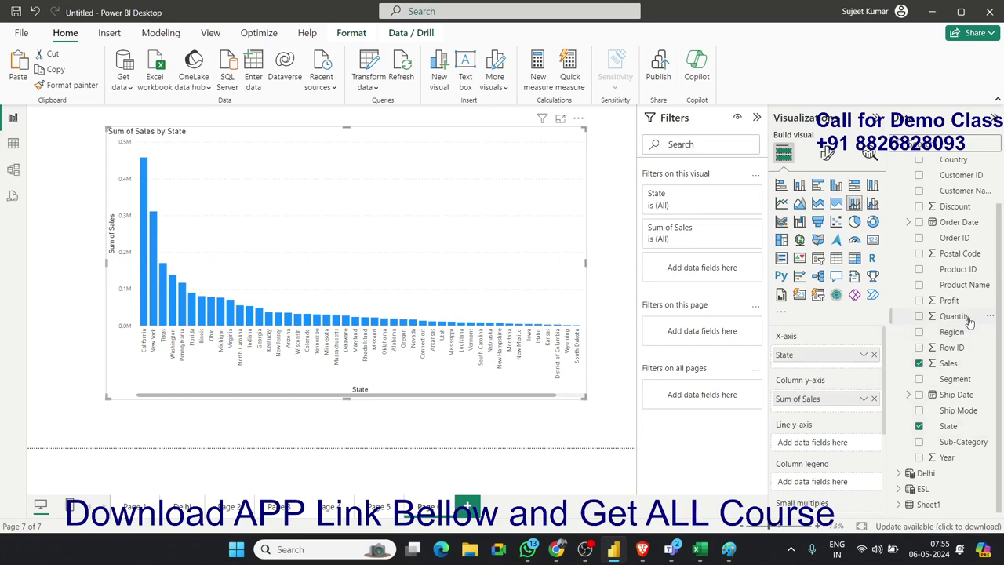
pyautogui.moveTo(965, 317); pyautogui.dragTo(867, 451)
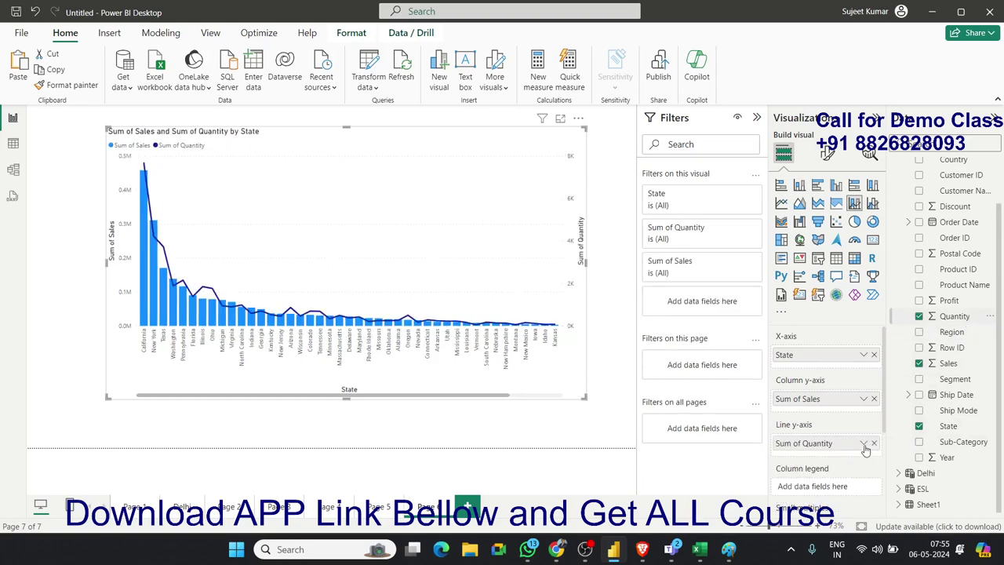
pyautogui.click(468, 506)
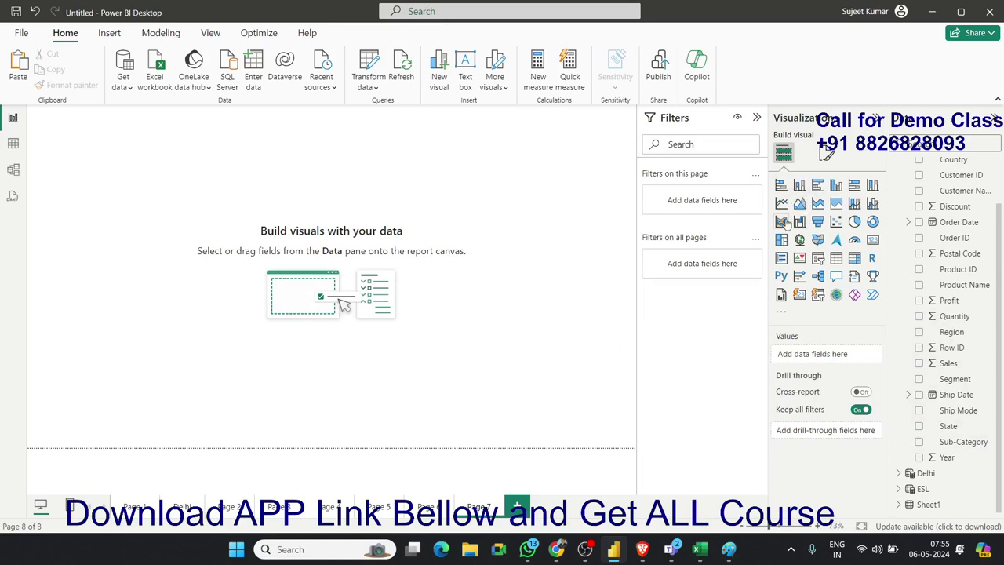
# Insert a large Line and stacked column chart of Sum of Sales by Product Name.
pyautogui.click(855, 203)
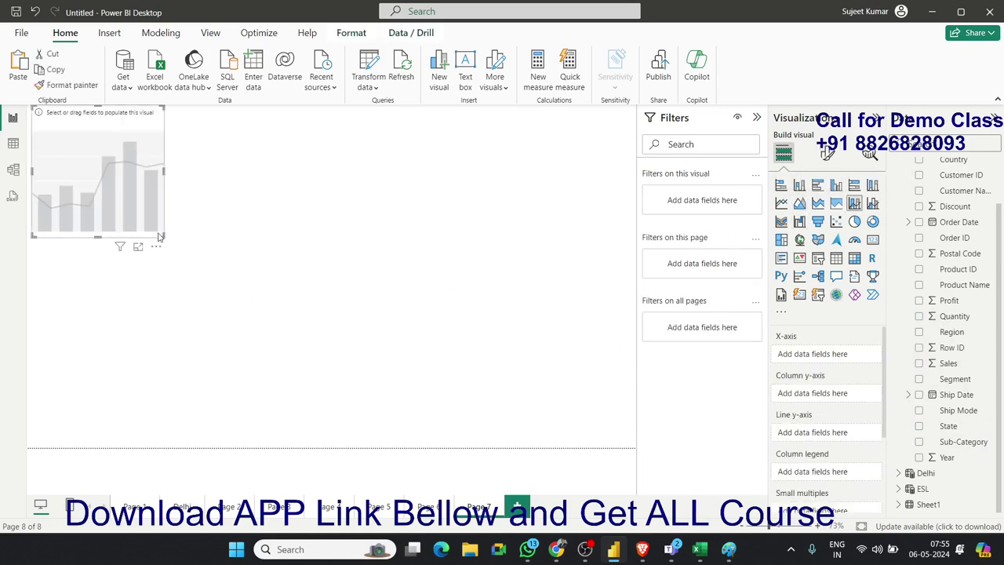
pyautogui.moveTo(164, 236); pyautogui.dragTo(579, 390)
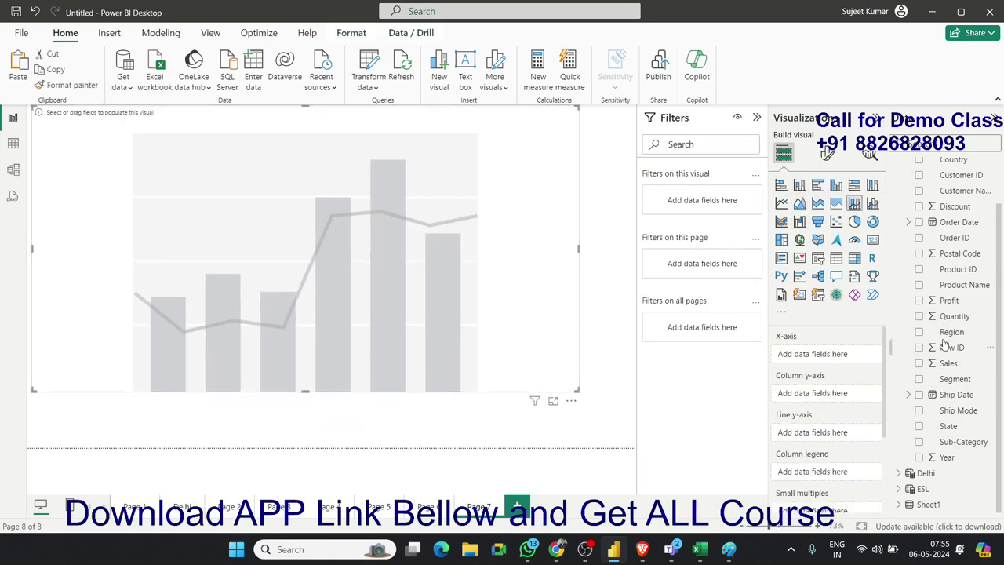
pyautogui.moveTo(963, 285); pyautogui.dragTo(476, 366)
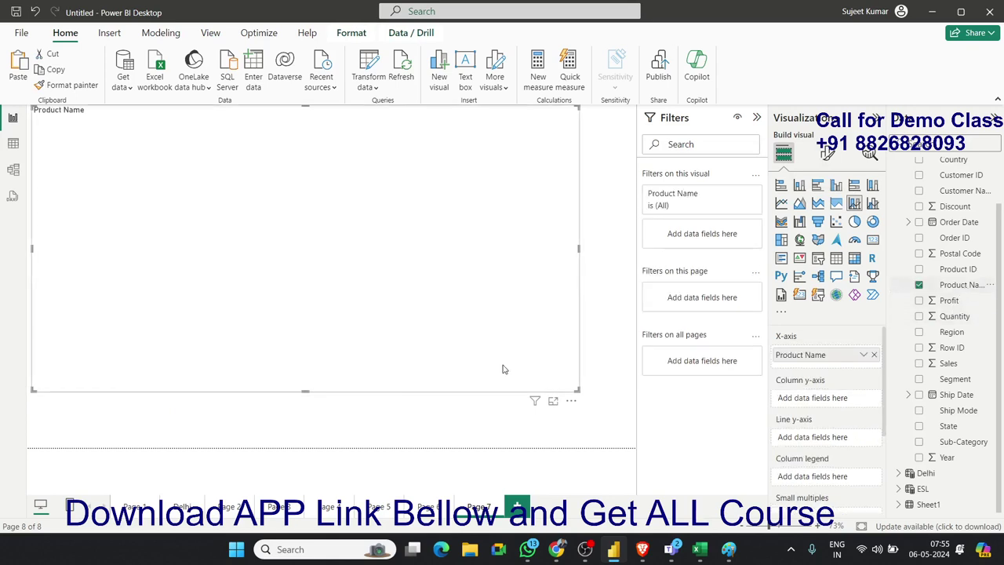
pyautogui.moveTo(966, 368); pyautogui.dragTo(433, 359)
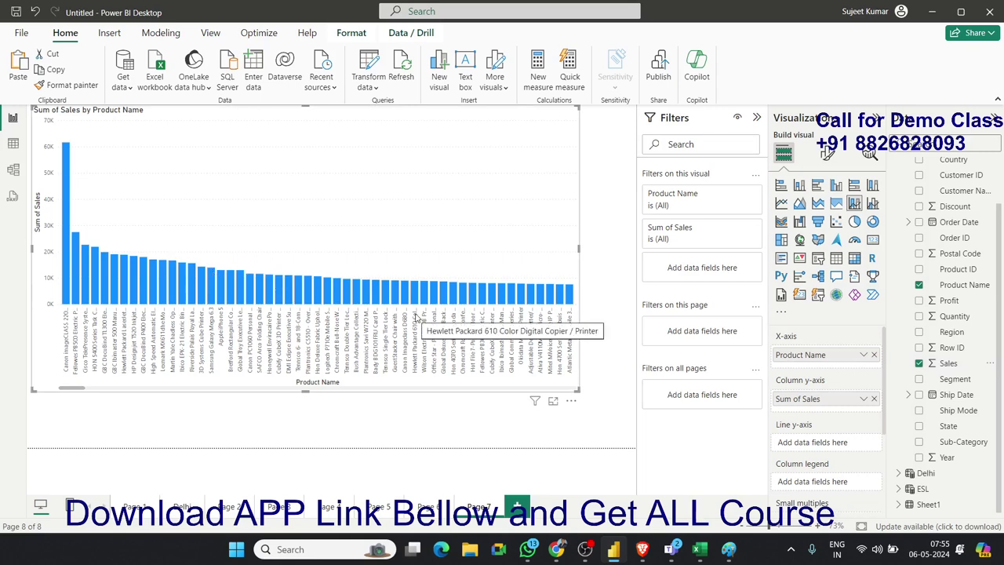
# Add Sum of Discount as the line values, then add blank page 9.
pyautogui.scroll(2, 918, 296)
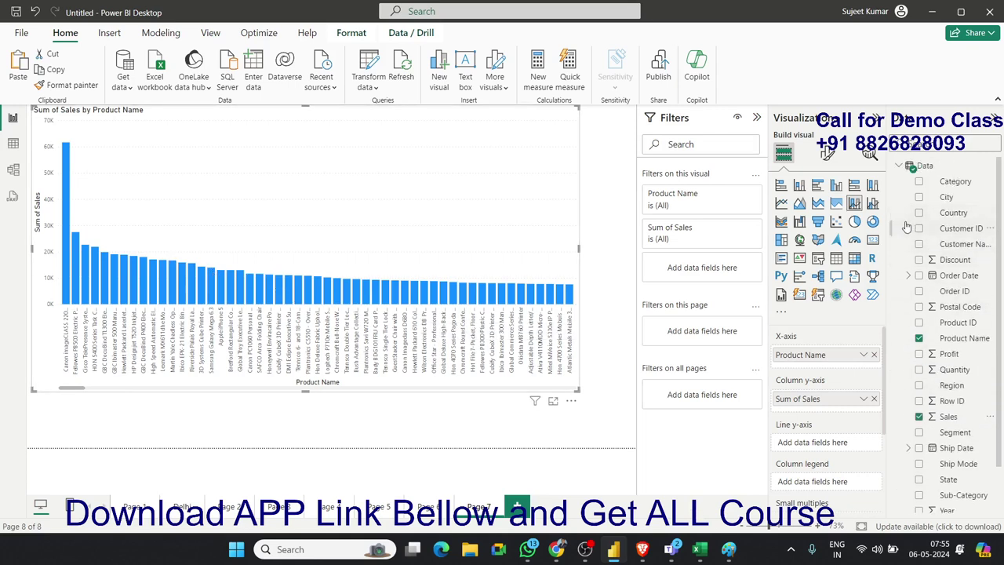
pyautogui.scroll(-2, 910, 315)
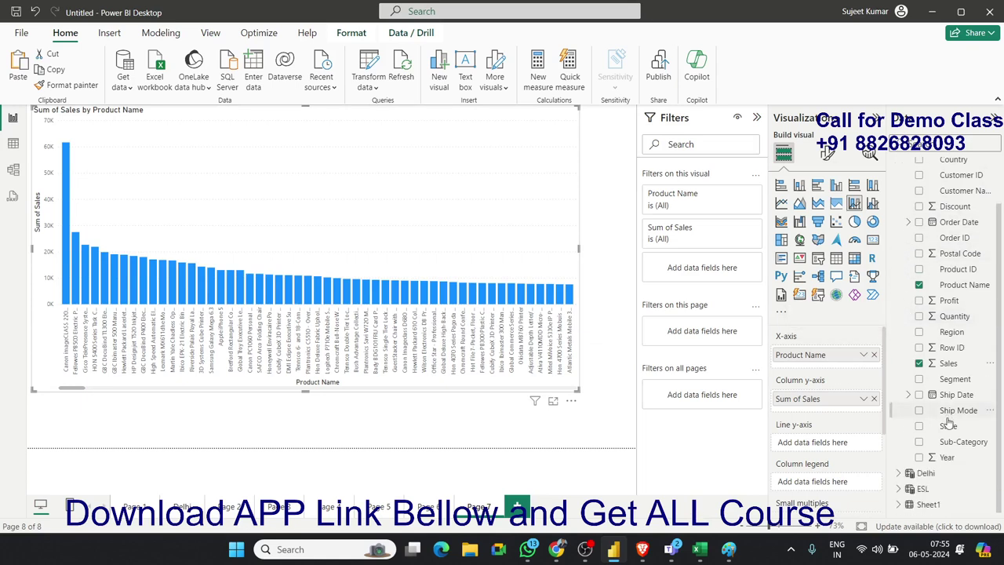
pyautogui.scroll(2, 952, 375)
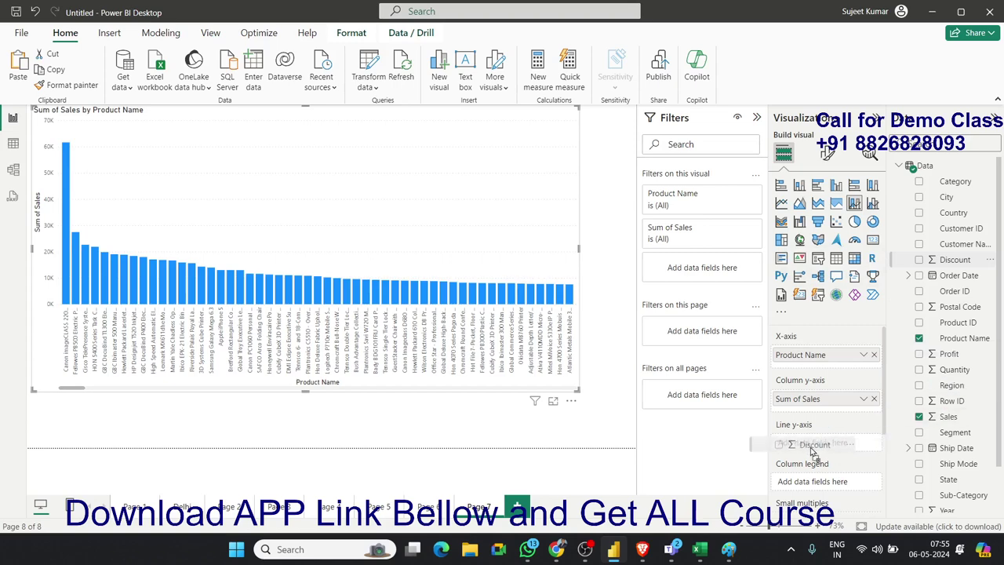
pyautogui.moveTo(960, 386); pyautogui.dragTo(813, 442)
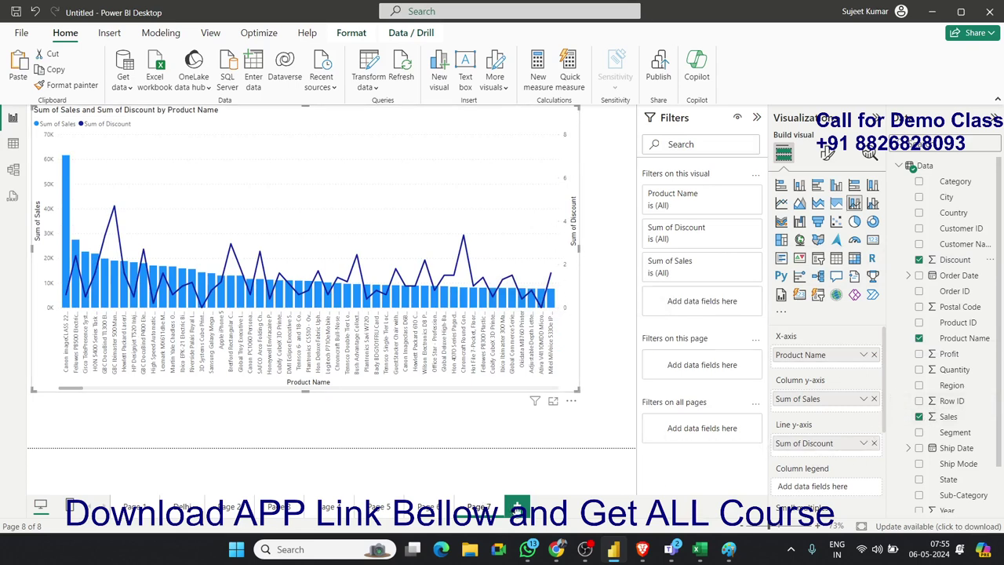
pyautogui.click(518, 509)
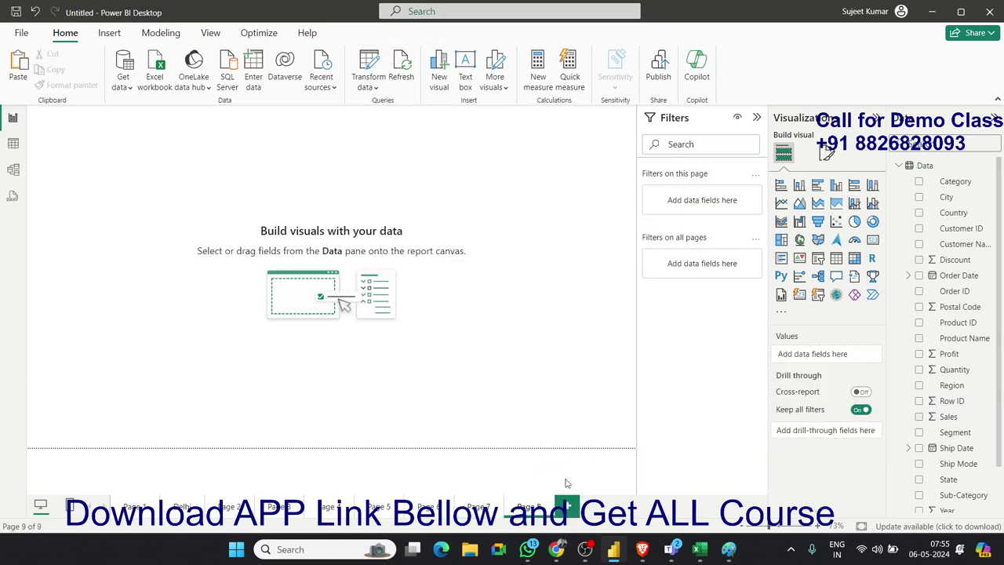
# Insert an enlarged combo chart of Sum of Amt columns and a Profit line by Product.
pyautogui.click(899, 166)
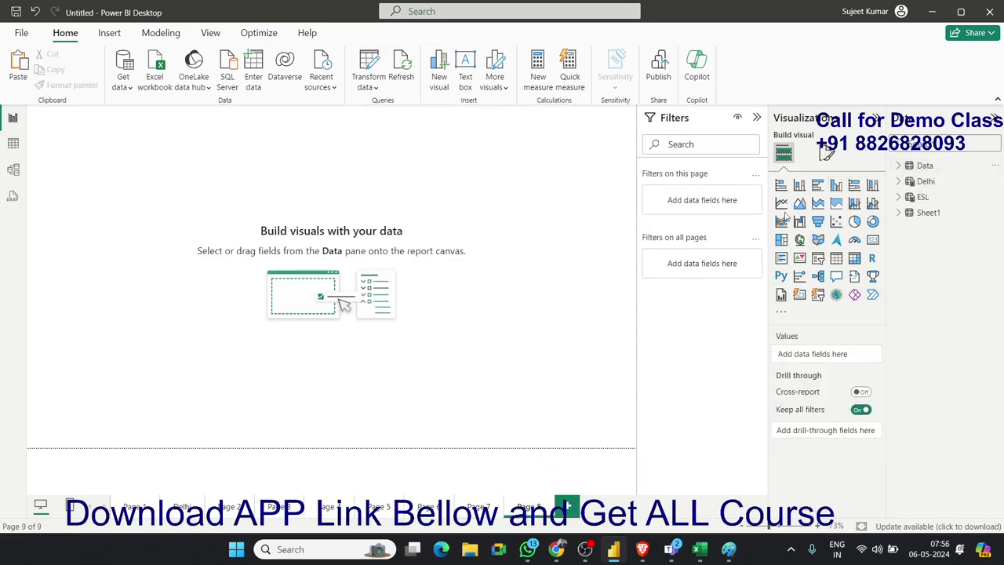
pyautogui.click(873, 204)
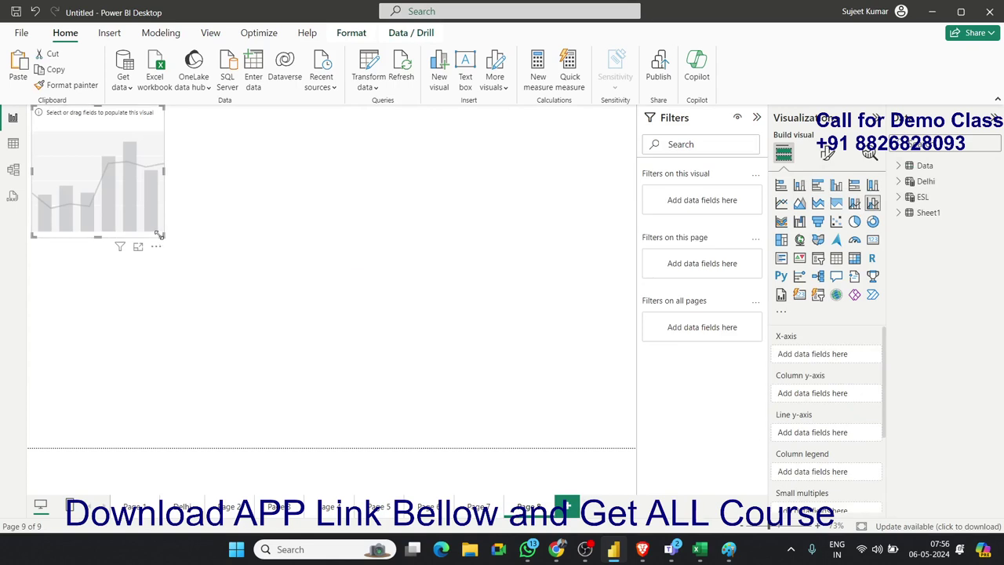
pyautogui.moveTo(164, 234); pyautogui.dragTo(597, 386)
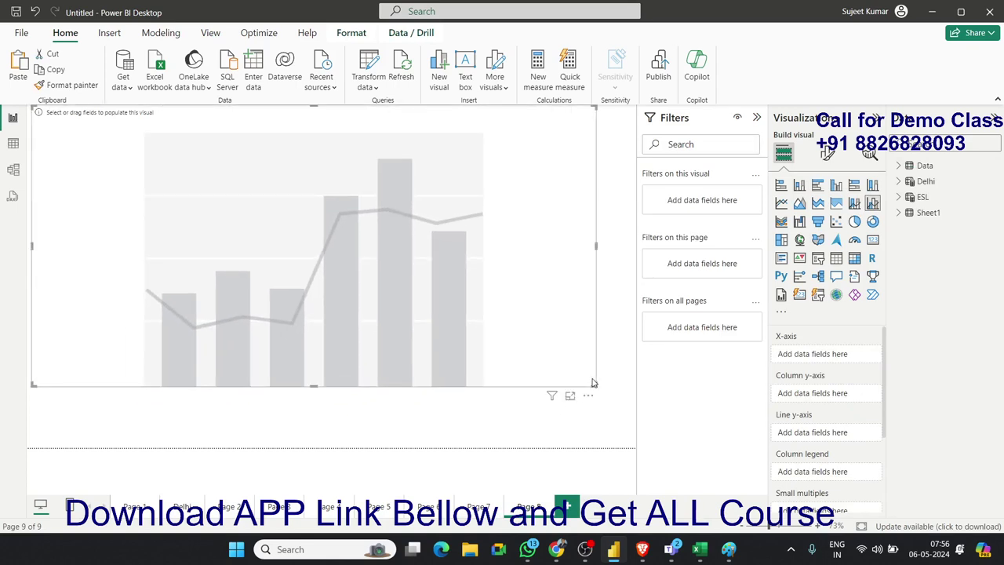
pyautogui.click(907, 216)
pyautogui.click(900, 213)
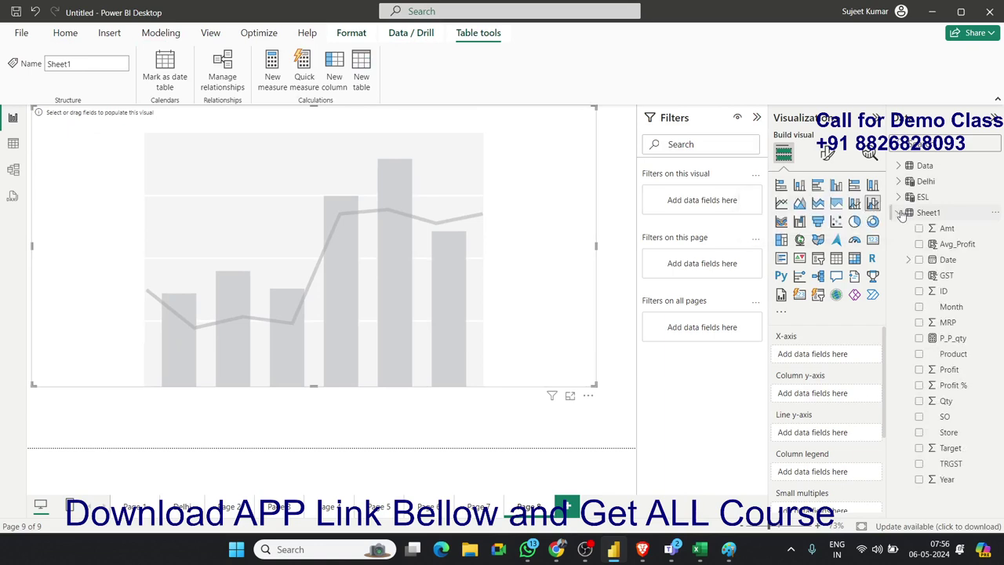
pyautogui.moveTo(953, 353); pyautogui.dragTo(479, 322)
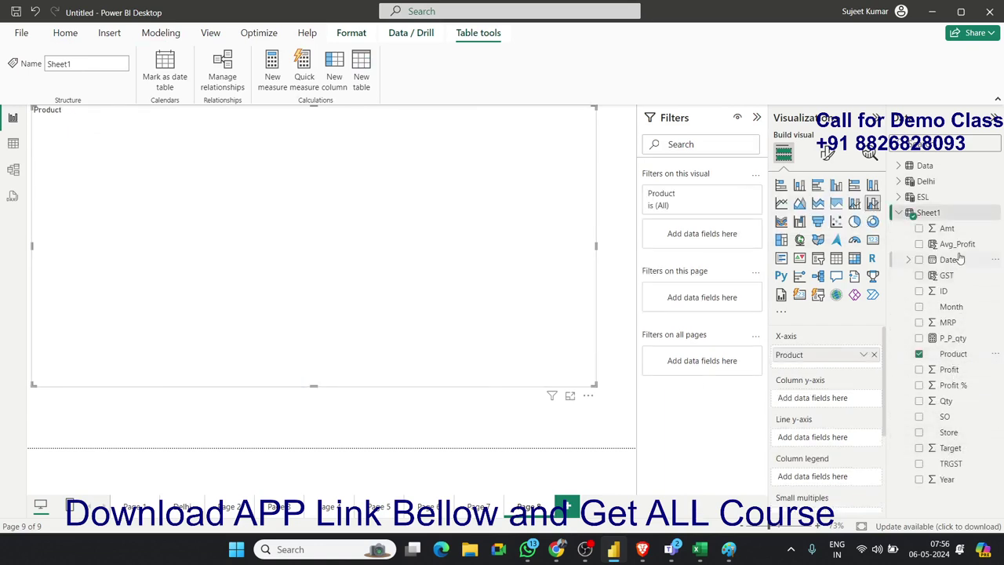
pyautogui.moveTo(948, 228); pyautogui.dragTo(392, 317)
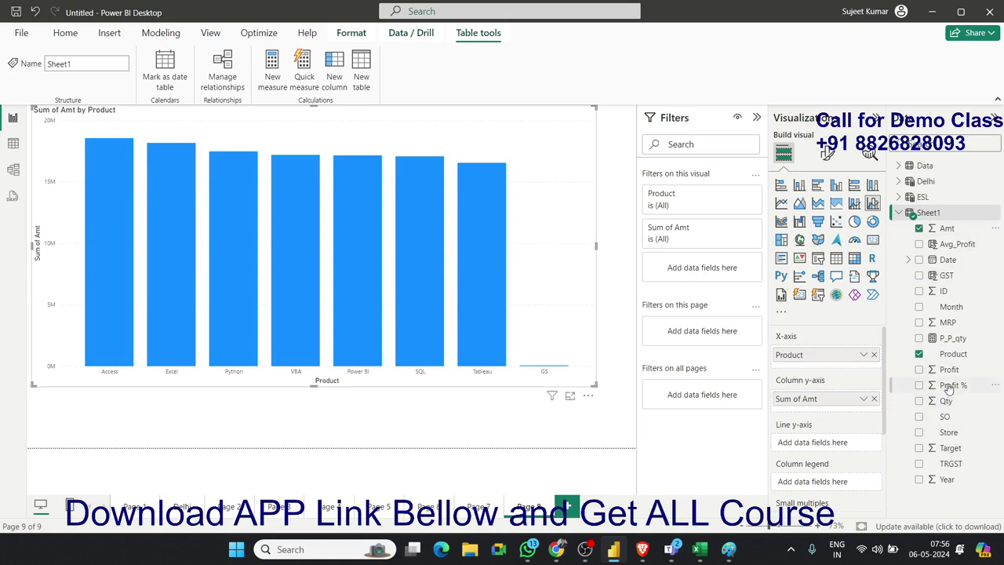
pyautogui.moveTo(951, 372); pyautogui.dragTo(828, 444)
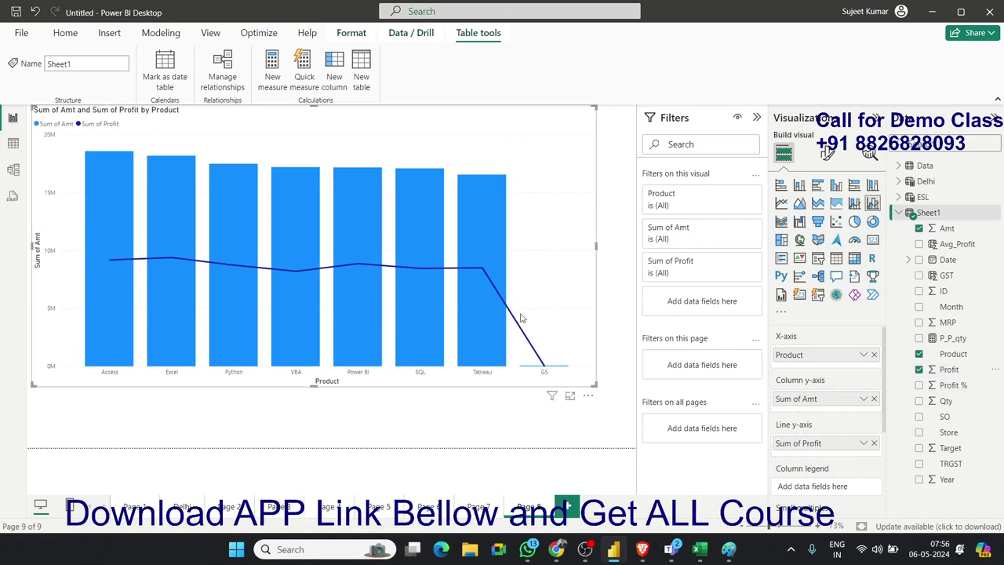
# Compare column chart variants, settling on Line and clustered column with Sum of Profit as the line.
pyautogui.click(854, 203)
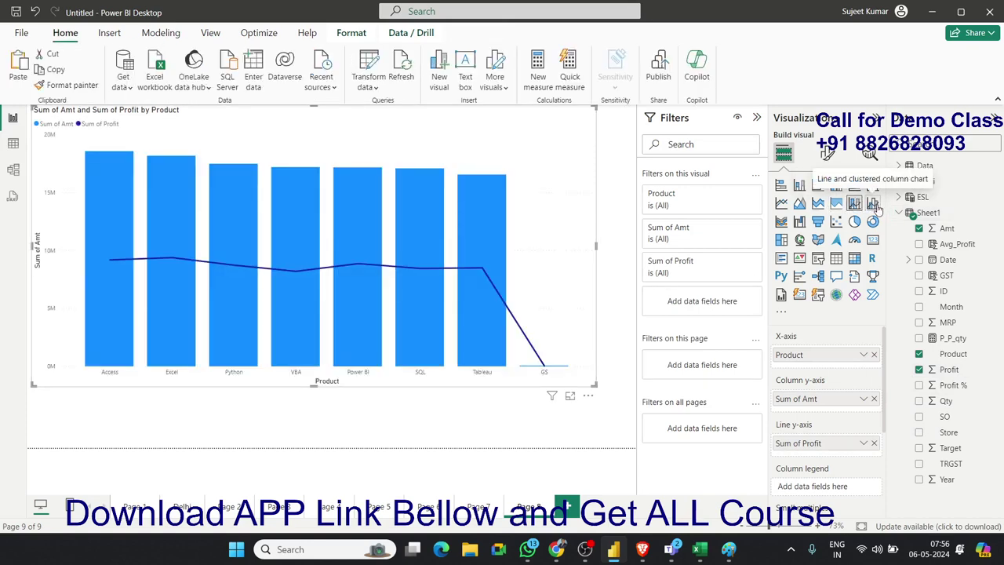
pyautogui.click(874, 205)
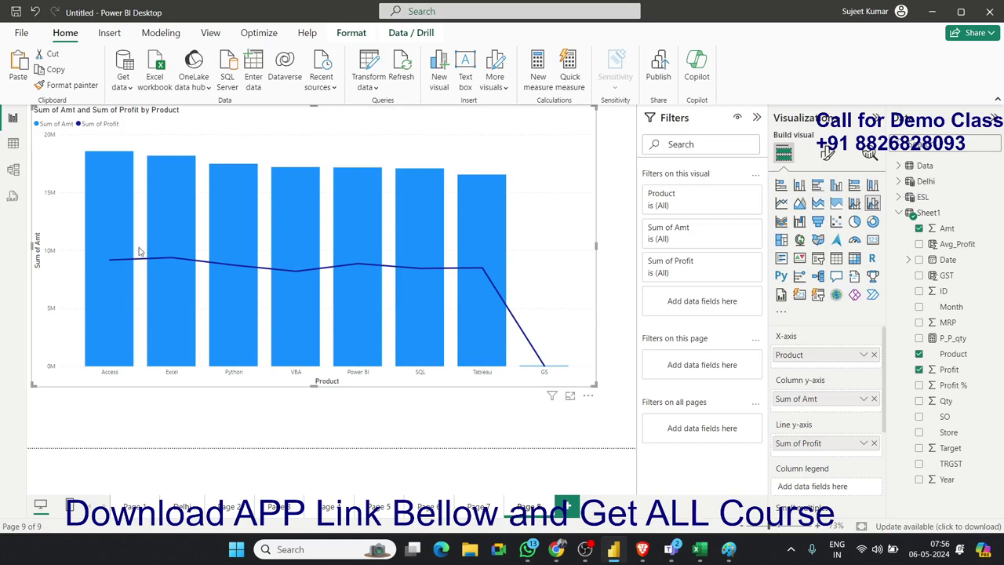
pyautogui.moveTo(505, 320)
pyautogui.moveTo(192, 320)
pyautogui.moveTo(122, 261)
pyautogui.moveTo(95, 156)
pyautogui.moveTo(468, 286)
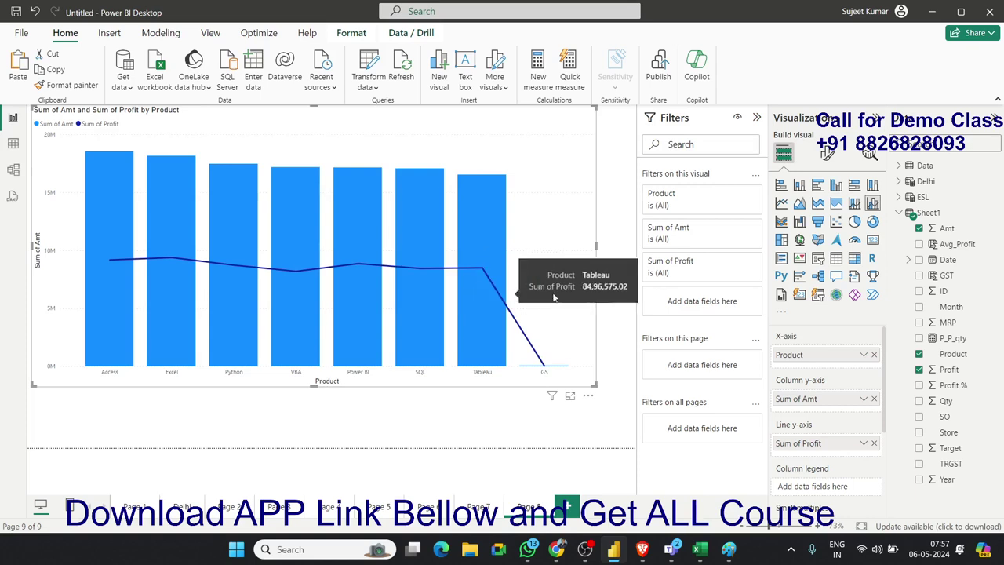
pyautogui.click(835, 185)
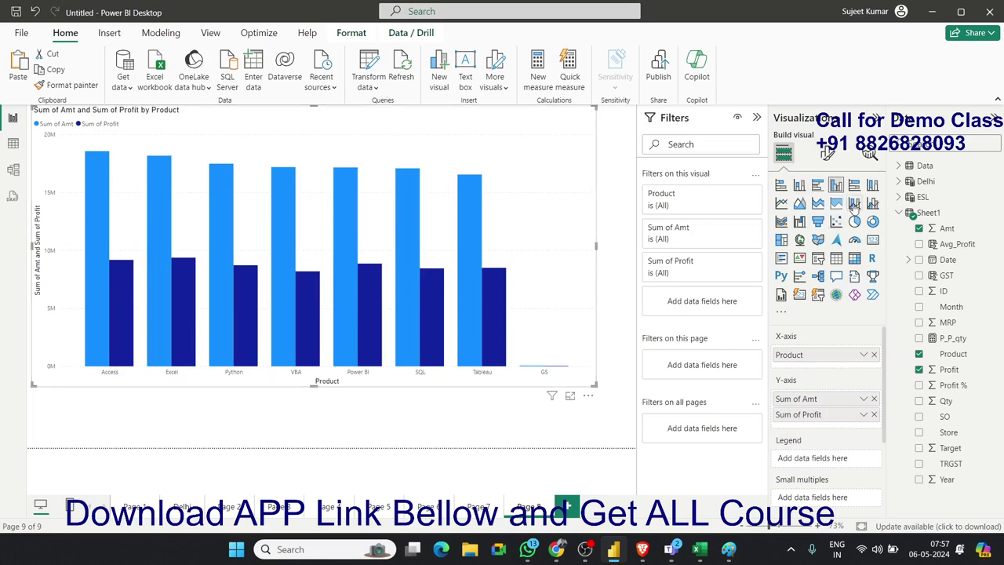
pyautogui.click(854, 204)
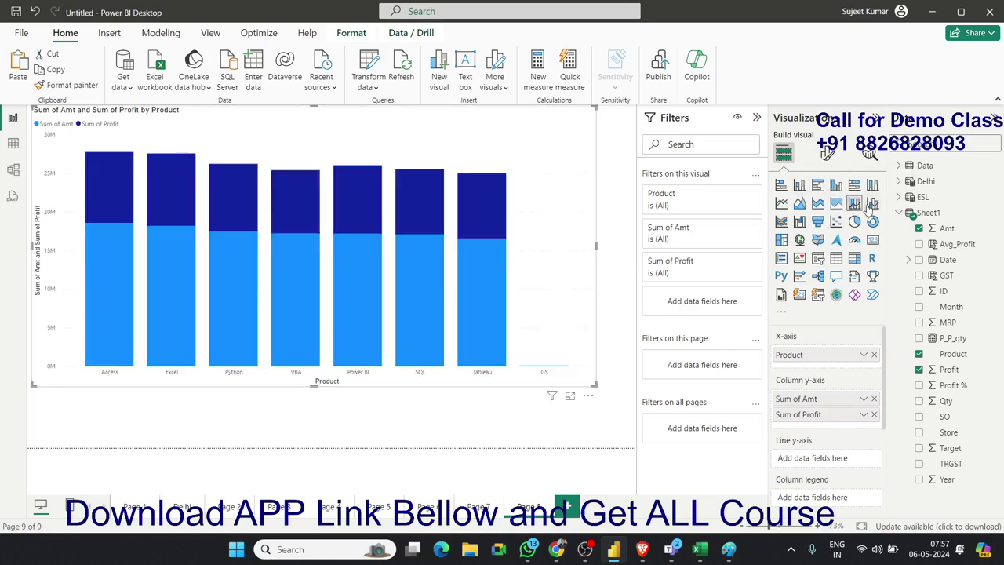
pyautogui.click(872, 203)
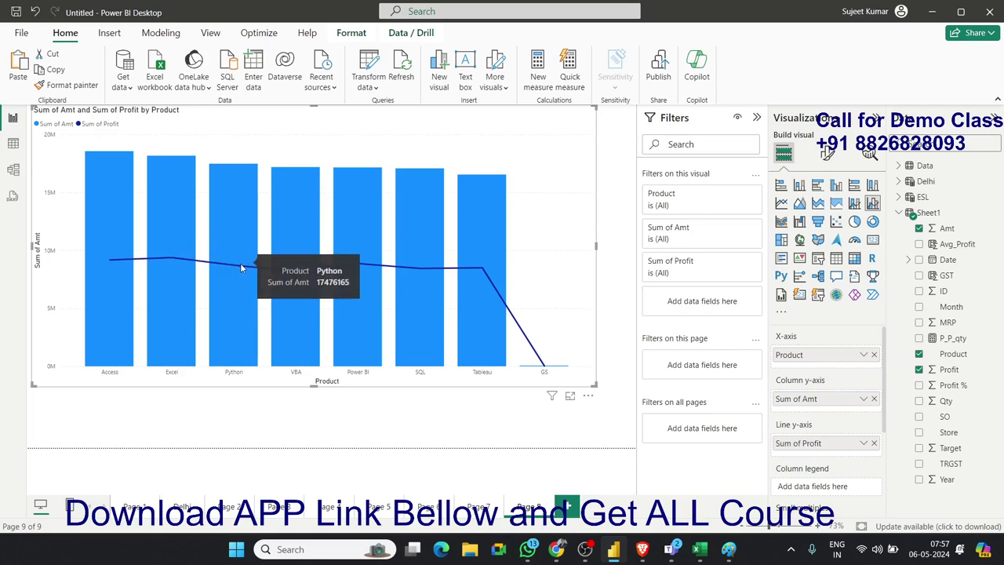
# Turn on data labels for the combo chart in the Format visual pane.
pyautogui.click(828, 153)
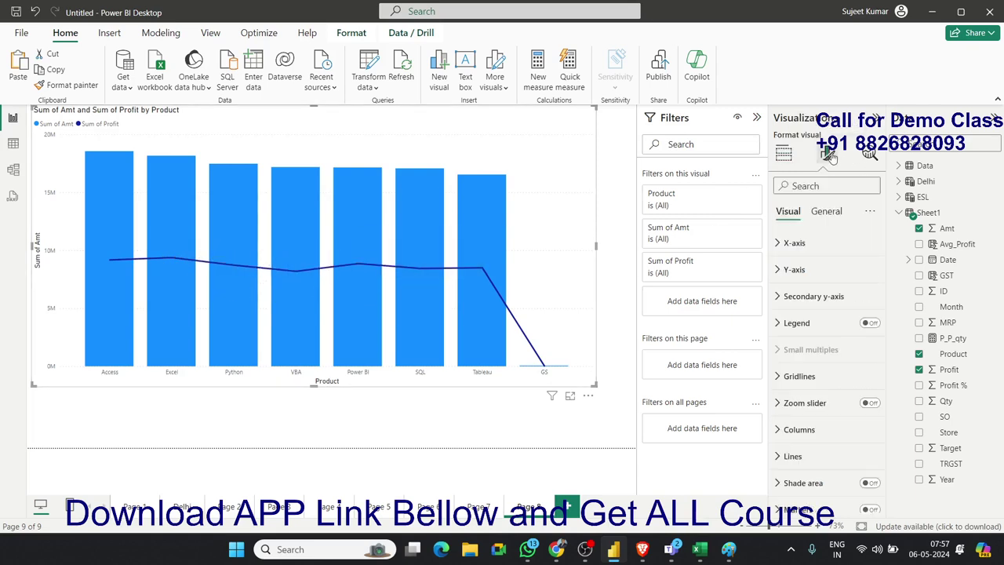
pyautogui.scroll(-1, 836, 315)
pyautogui.scroll(-2, 796, 384)
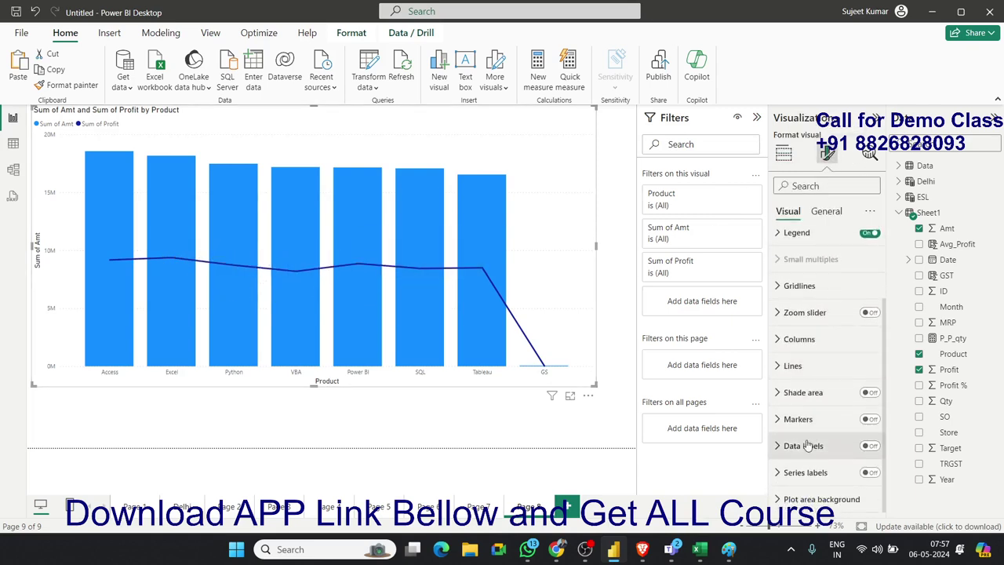
pyautogui.click(871, 445)
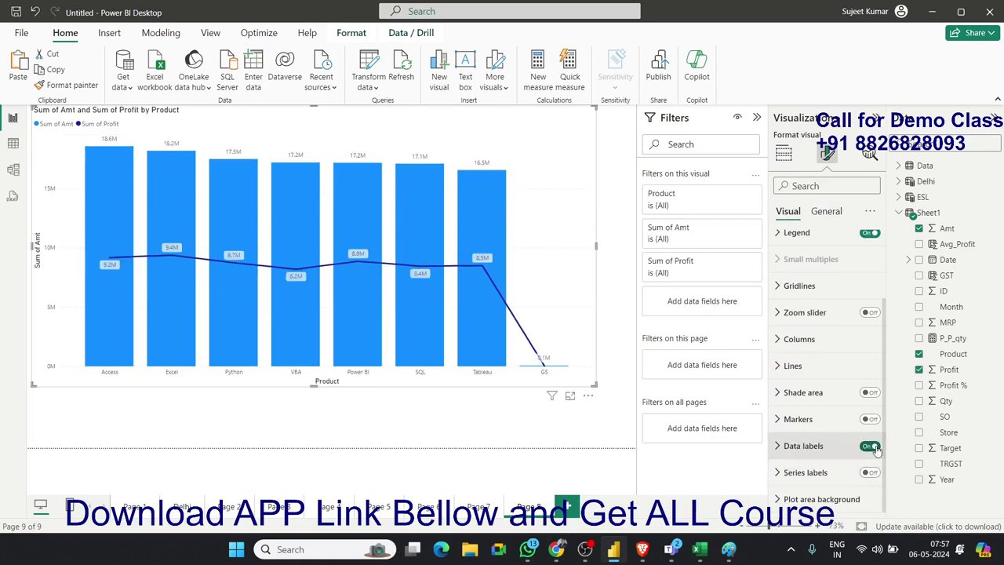
# Expand the data labels' Options and Value sections to review their settings.
pyautogui.click(778, 447)
pyautogui.scroll(-3, 779, 443)
pyautogui.scroll(-2, 779, 435)
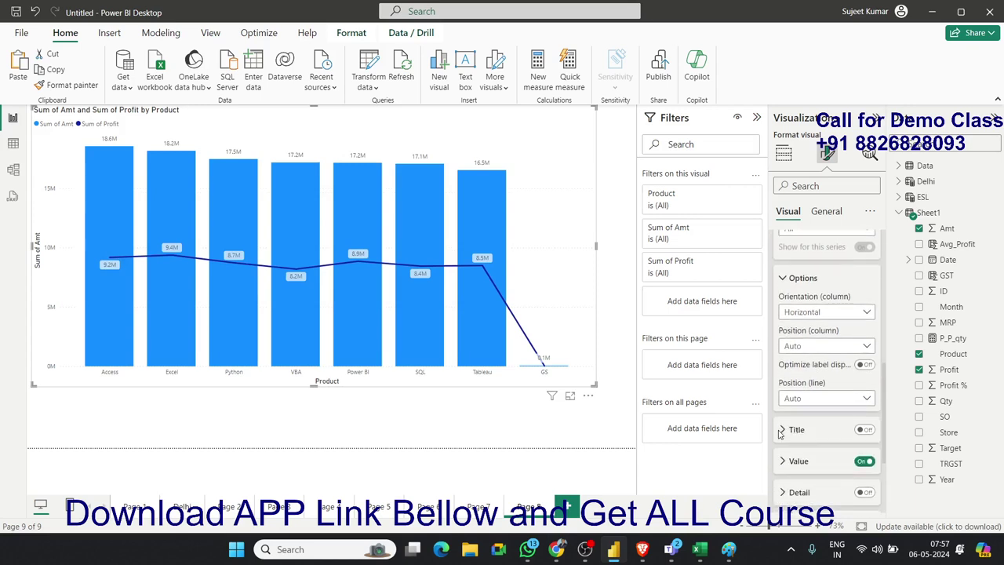
pyautogui.scroll(-1, 794, 400)
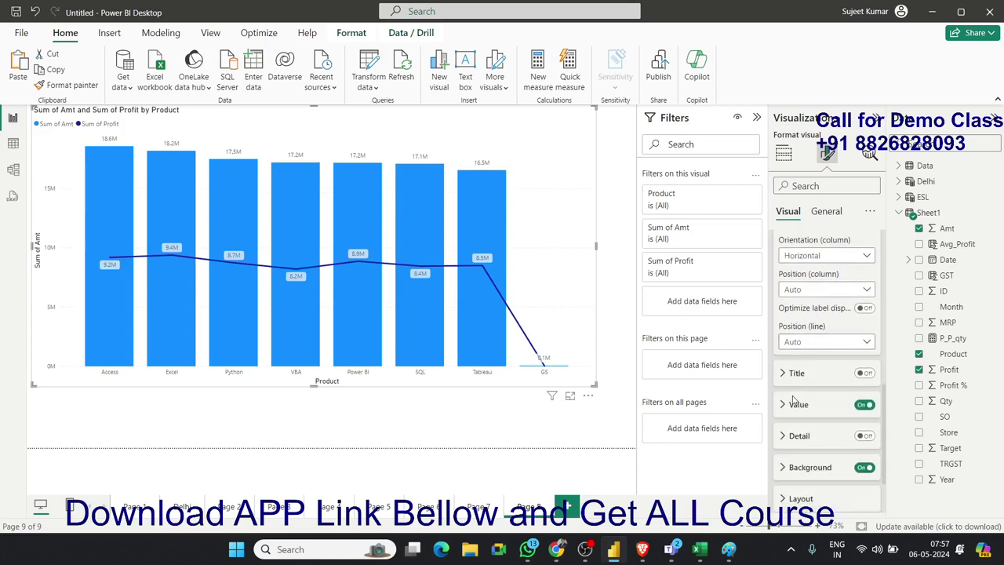
pyautogui.click(784, 410)
pyautogui.scroll(-3, 786, 407)
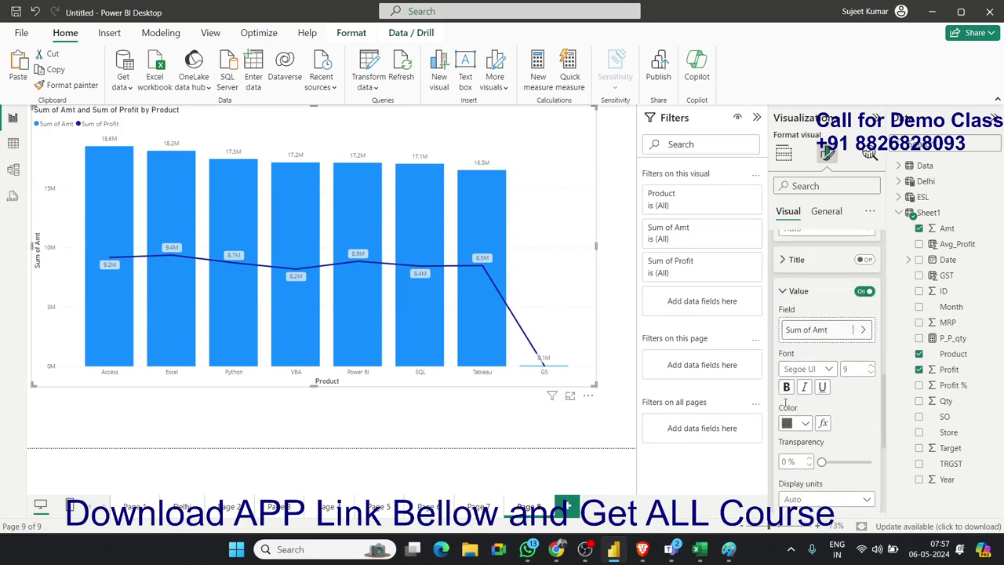
pyautogui.scroll(-1, 784, 404)
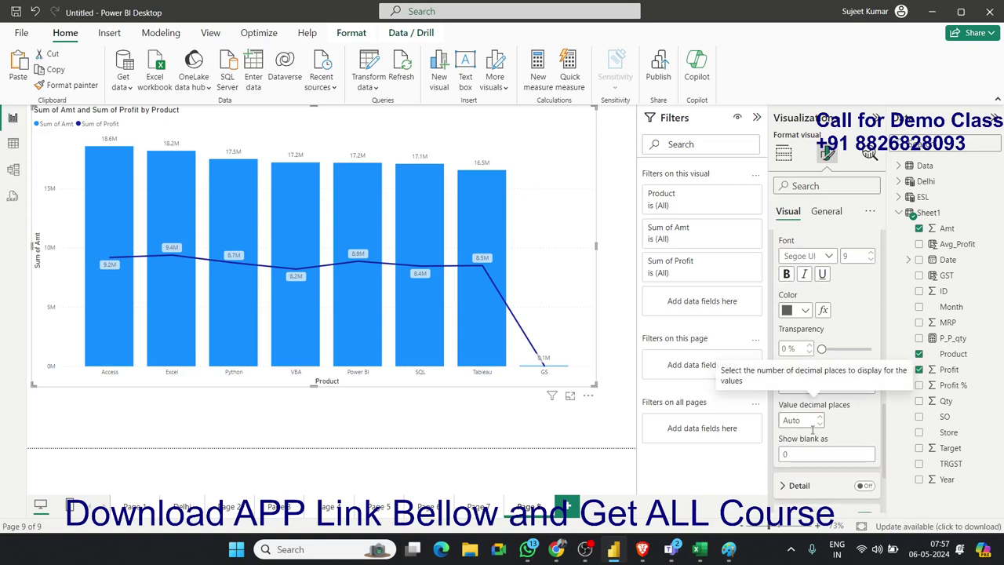
pyautogui.scroll(-1, 825, 425)
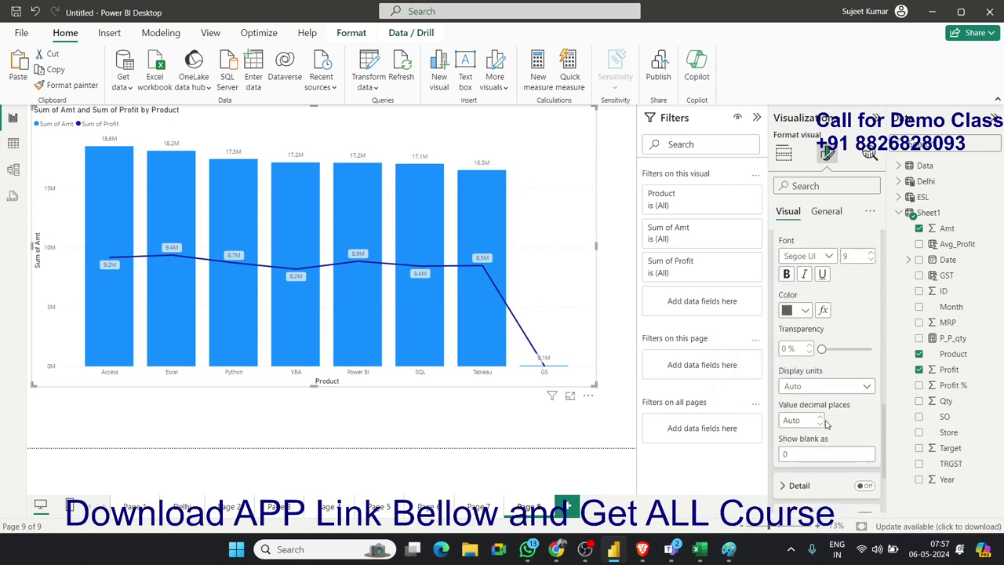
pyautogui.scroll(4, 824, 420)
pyautogui.scroll(10, 822, 417)
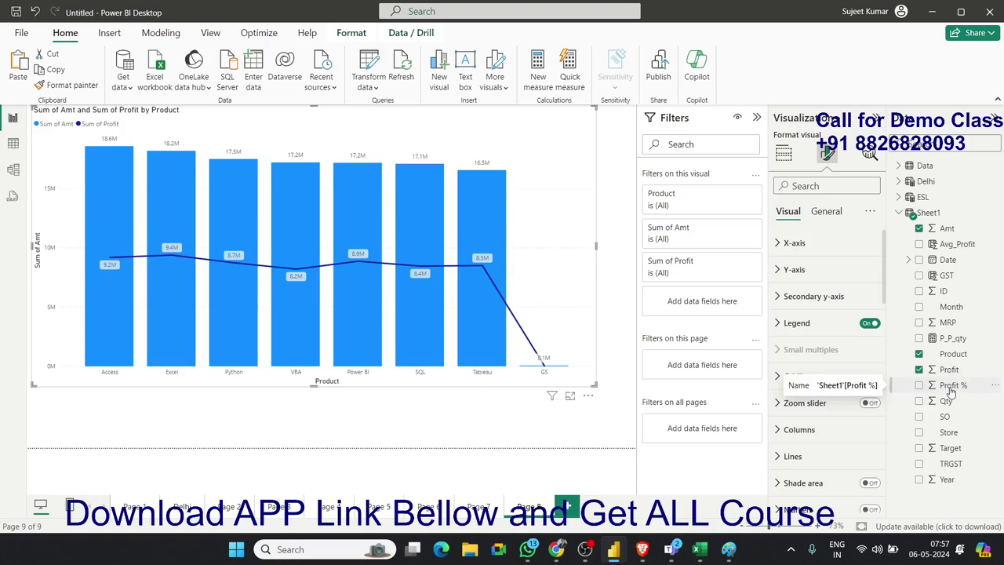
pyautogui.click(16, 146)
pyautogui.click(331, 187)
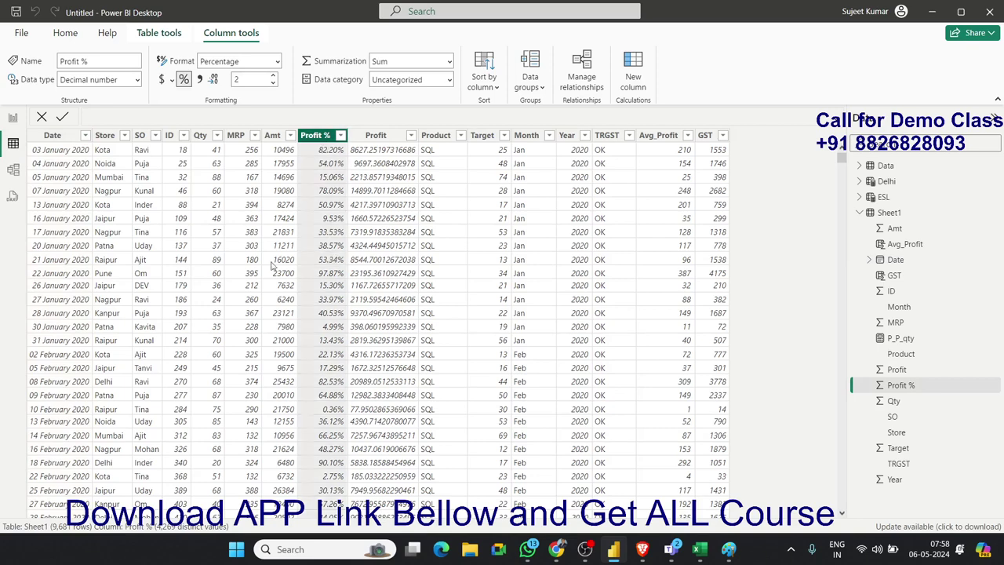
pyautogui.click(284, 232)
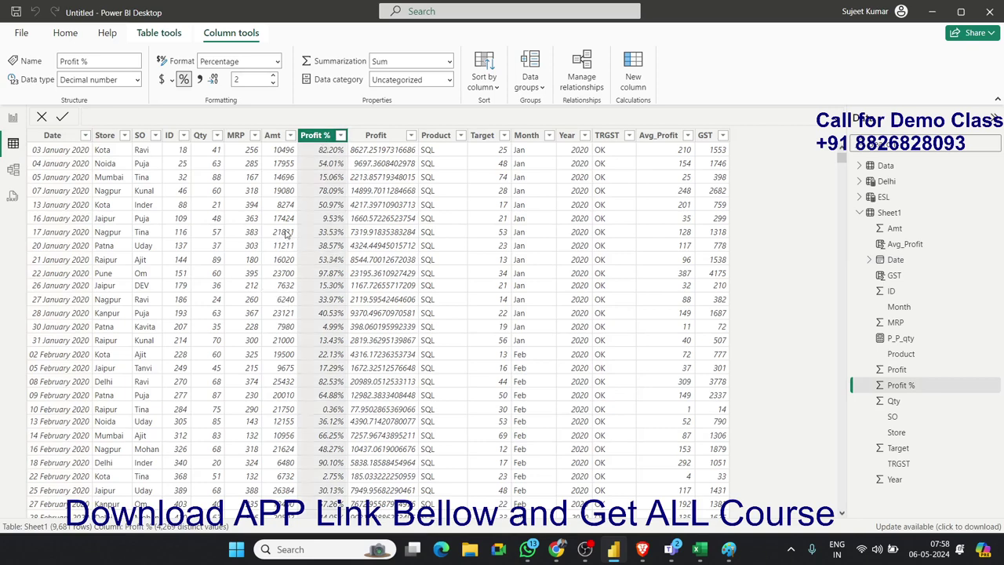
pyautogui.click(321, 162)
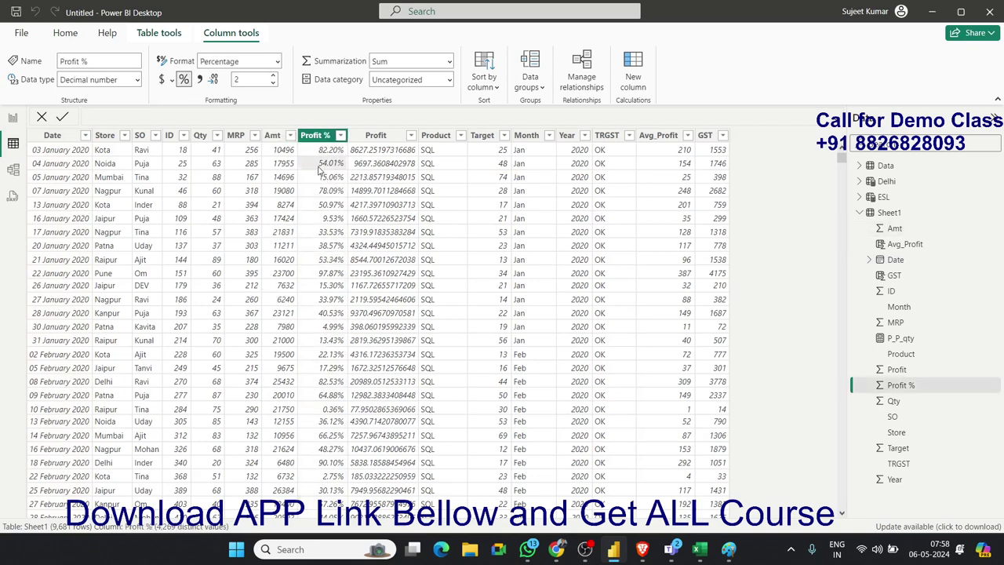
pyautogui.click(246, 165)
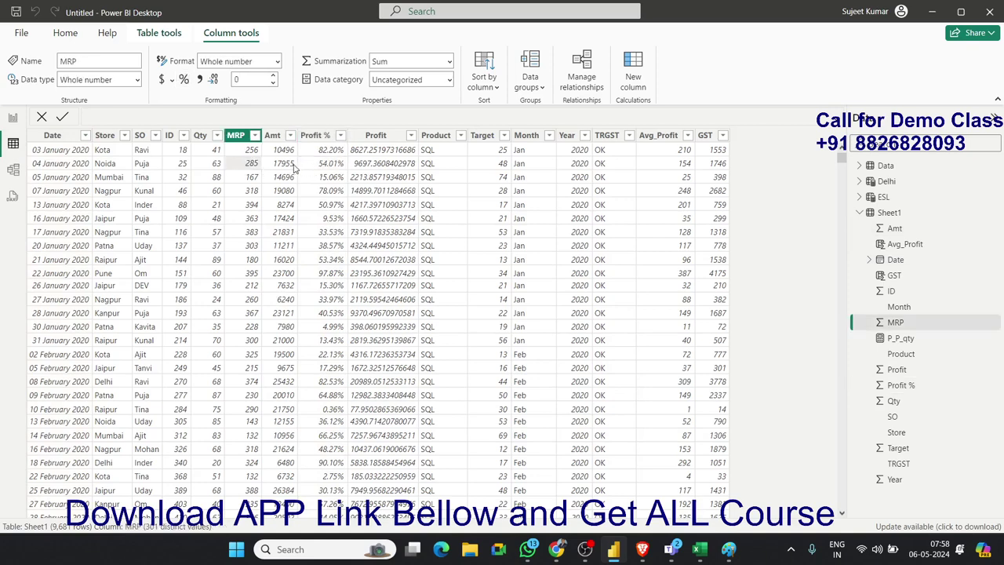
pyautogui.click(292, 164)
pyautogui.click(336, 157)
pyautogui.press('Left')
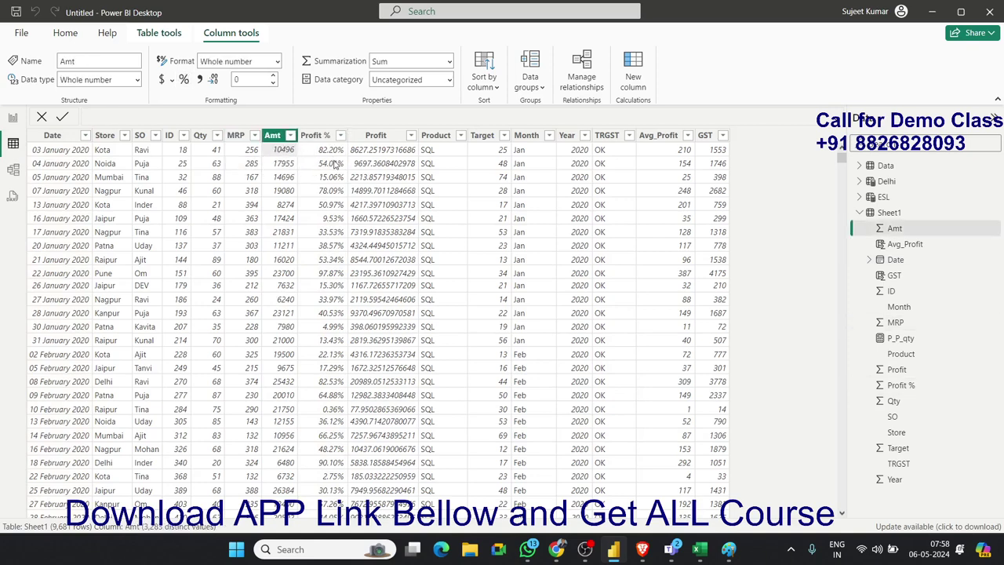
pyautogui.click(335, 162)
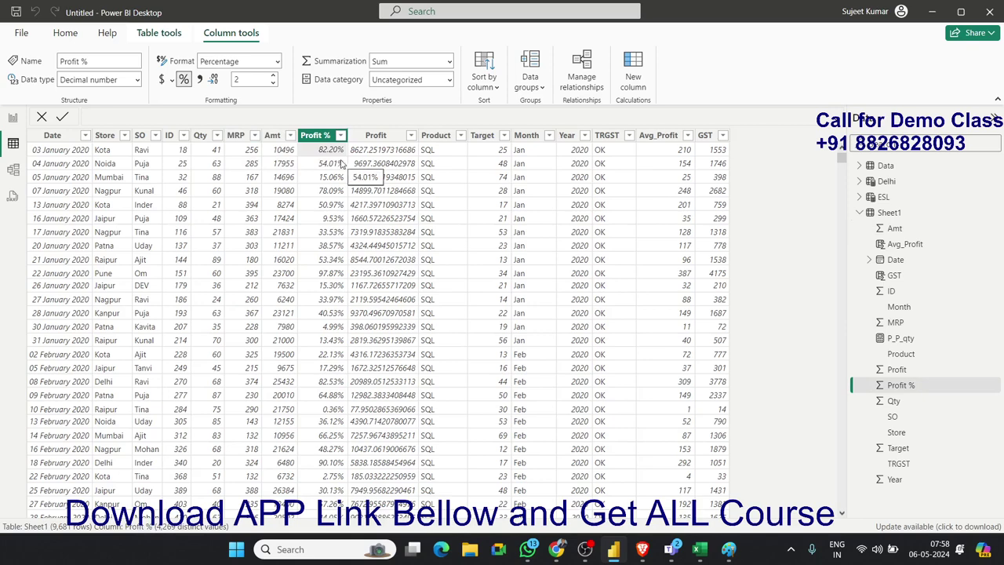
pyautogui.click(11, 120)
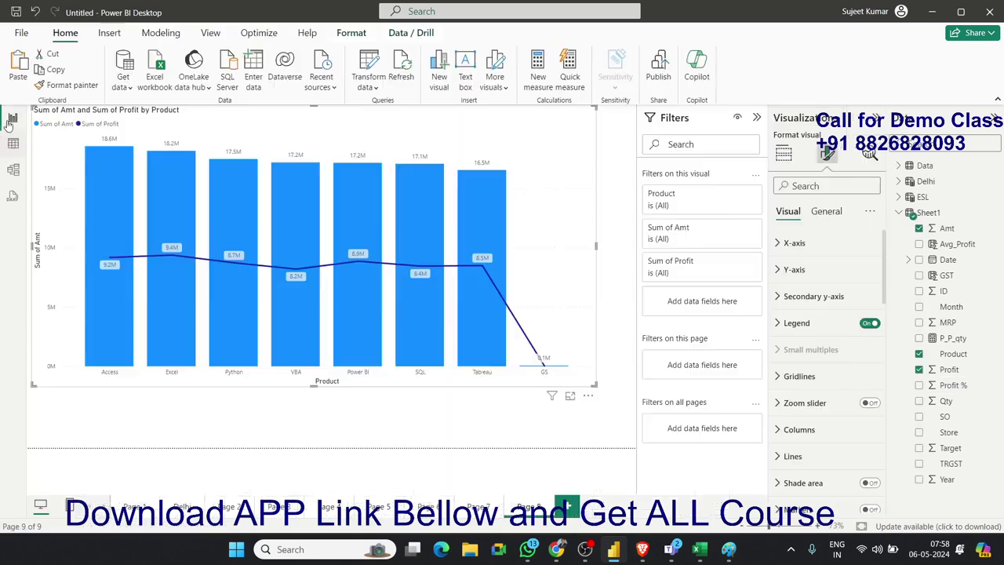
# On a new blank page 10, start a measure P% = SUM(Sheet1[Profit]).
pyautogui.click(573, 508)
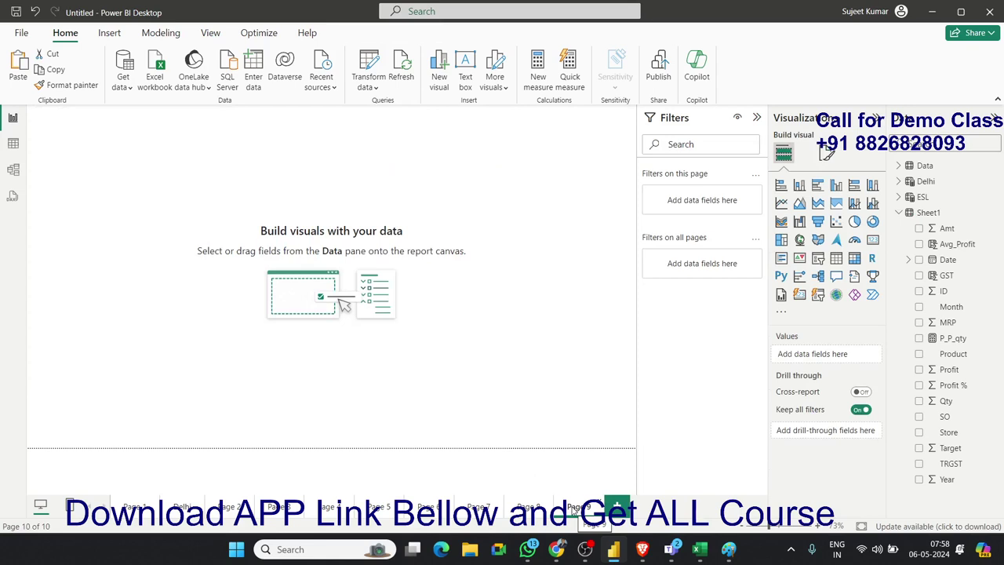
pyautogui.click(537, 78)
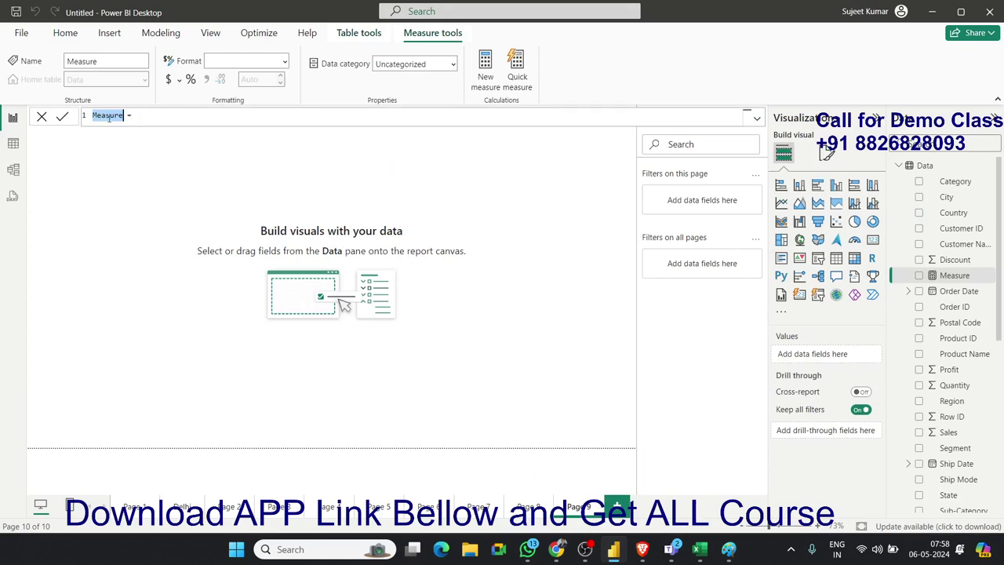
pyautogui.write('P% =')
pyautogui.write('s')
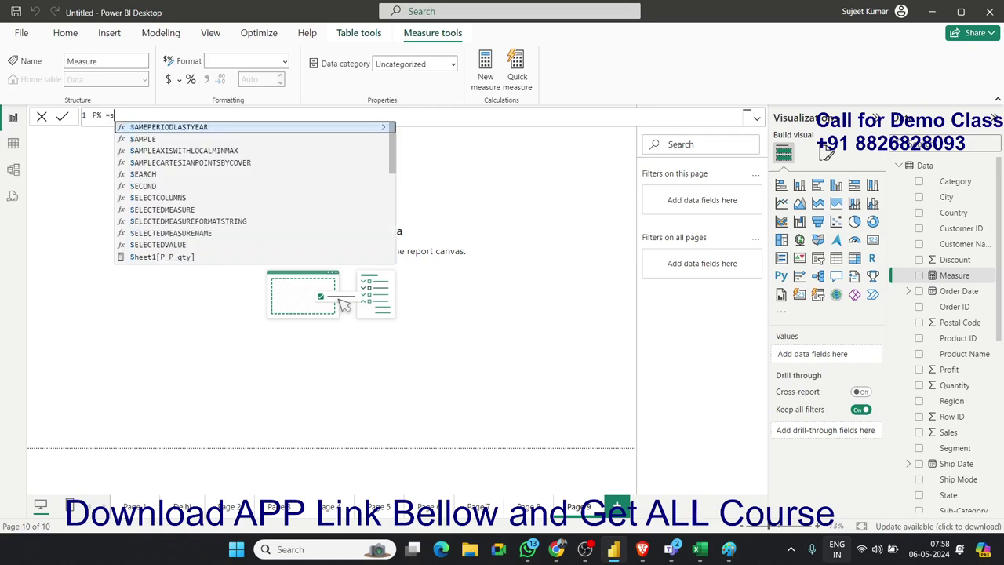
pyautogui.write('um')
pyautogui.press('Tab')
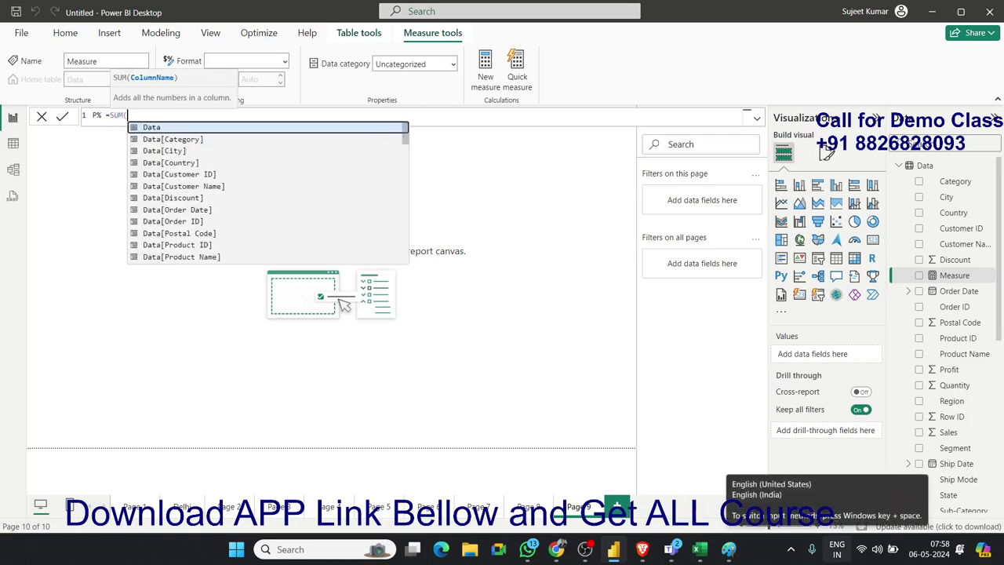
pyautogui.write('pr')
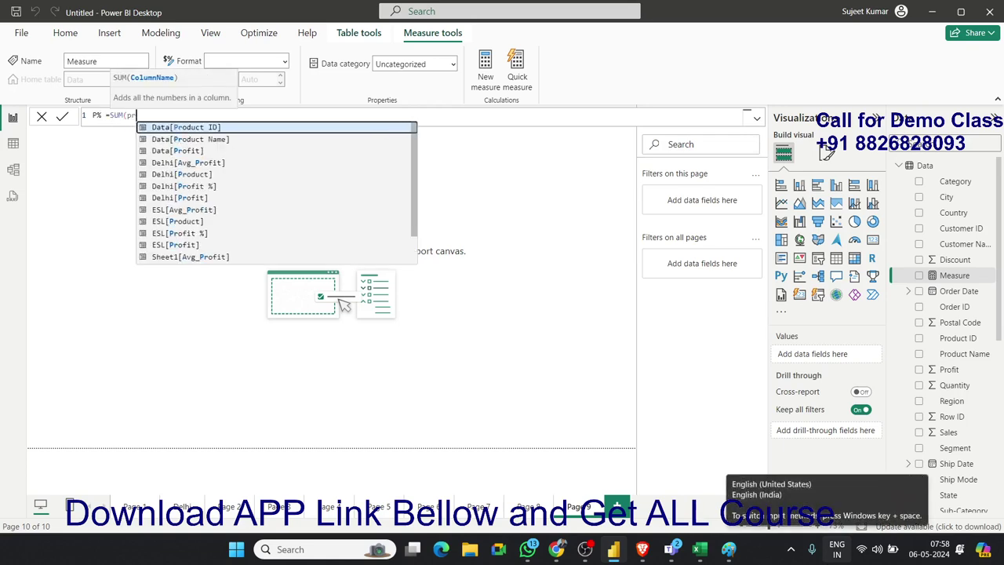
pyautogui.write('o')
pyautogui.press('Down')
pyautogui.press('Down')
pyautogui.press('Down')
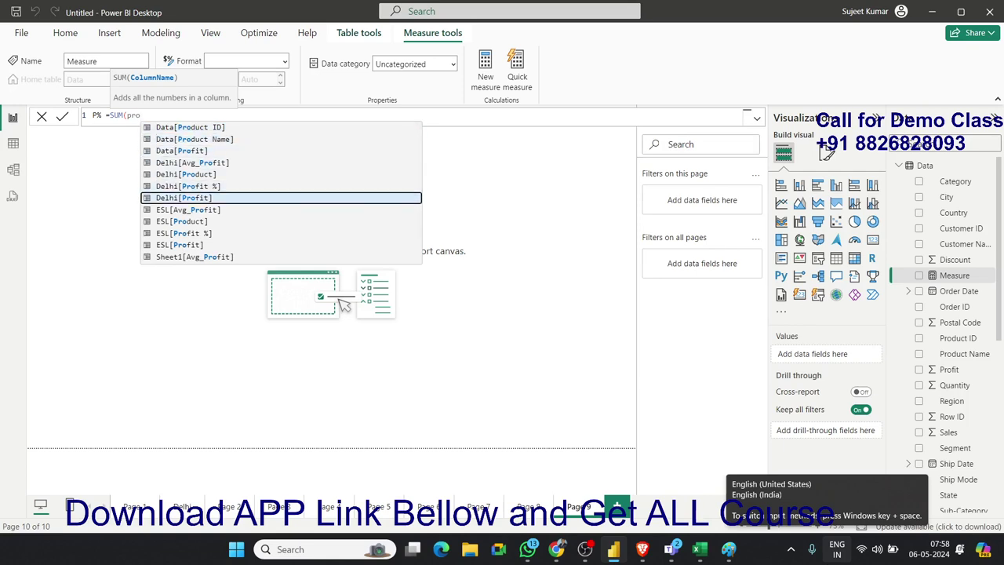
pyautogui.press('Down')
pyautogui.press('Down')
pyautogui.press('Down')
pyautogui.press('Down')
pyautogui.press('Down')
pyautogui.press('Down')
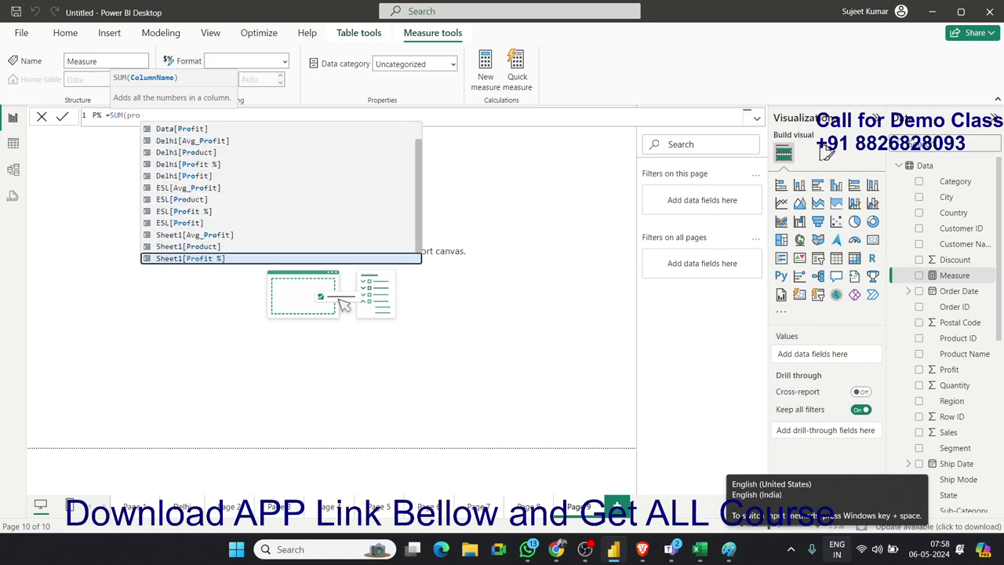
pyautogui.press('Down')
pyautogui.press('Down')
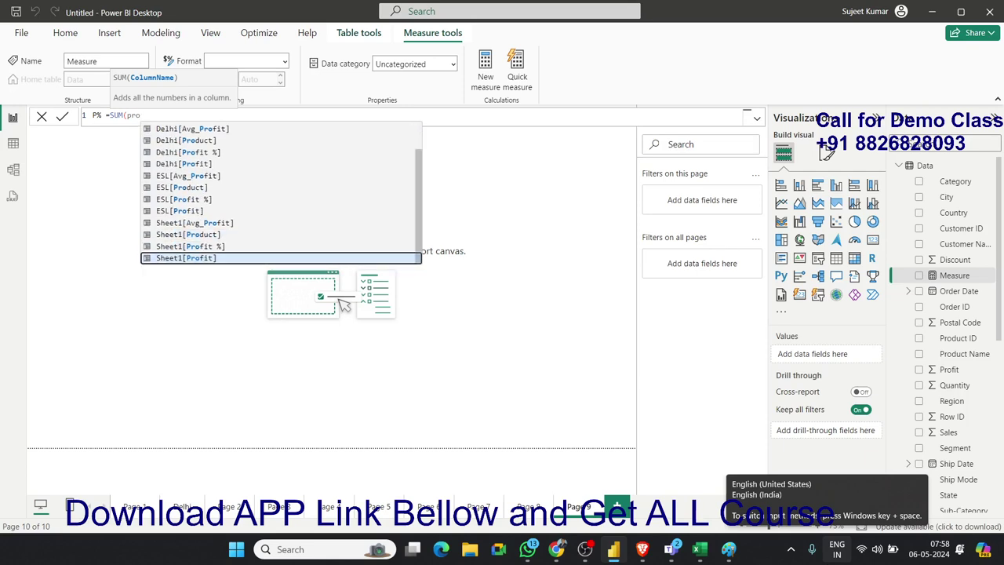
pyautogui.press('Tab')
# Finish the formula with /SUM(Sheet1[Amt]) and commit the P% measure.
pyautogui.write(')')
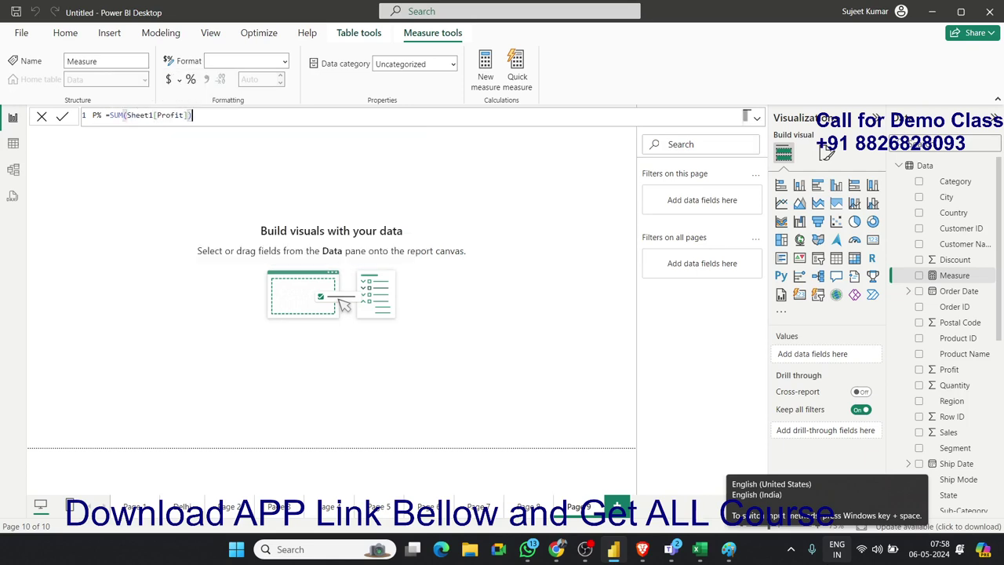
pyautogui.write('/sum')
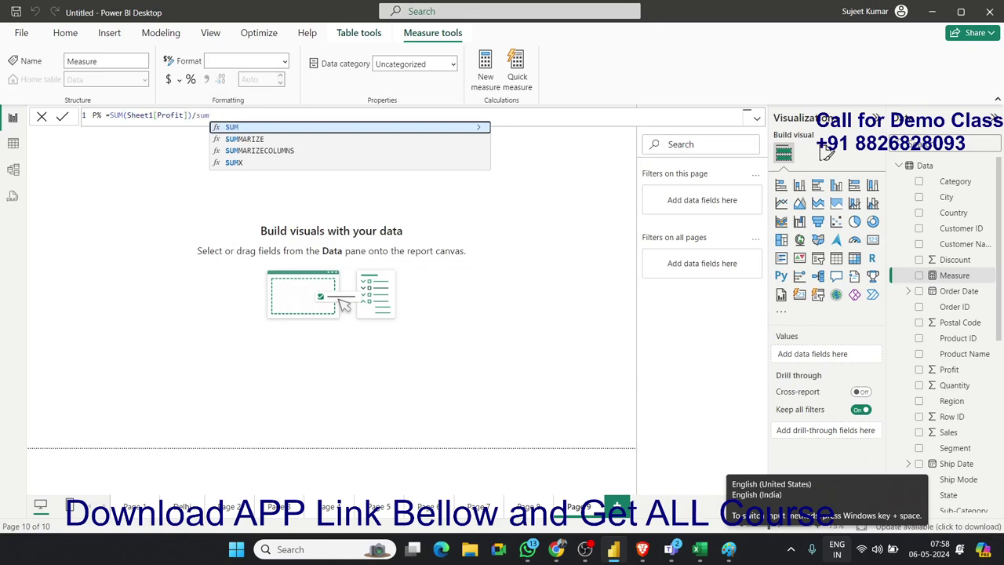
pyautogui.press('BackSpace')
pyautogui.write('m')
pyautogui.press('Tab')
pyautogui.write('a')
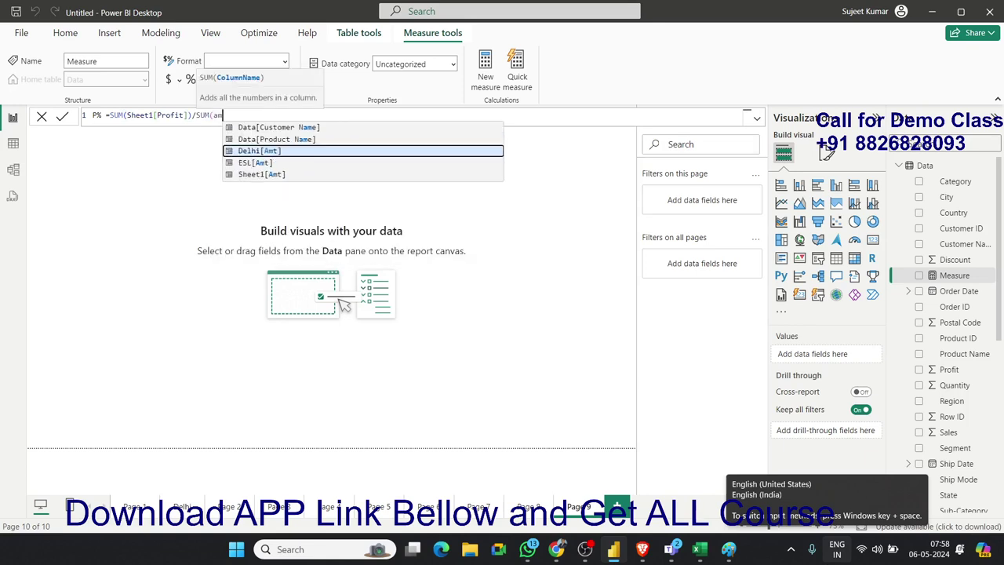
pyautogui.write('mt')
pyautogui.press('Down')
pyautogui.press('Down')
pyautogui.press('Tab')
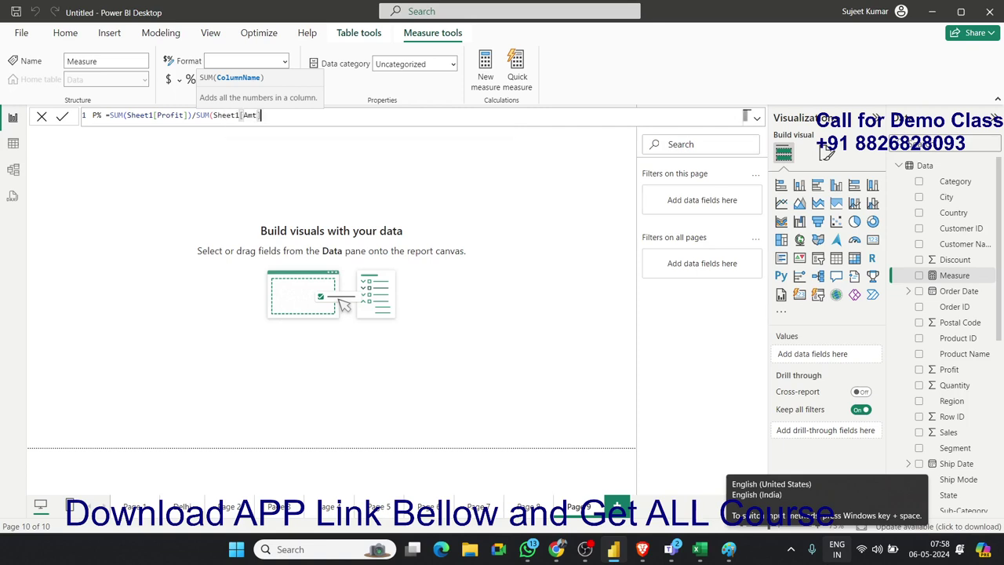
pyautogui.write(')')
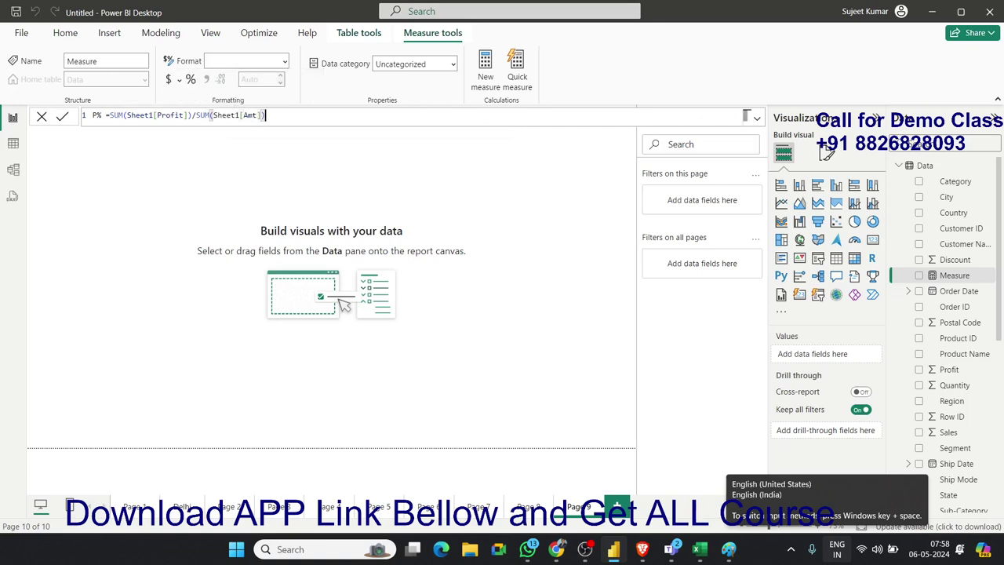
pyautogui.press('Return')
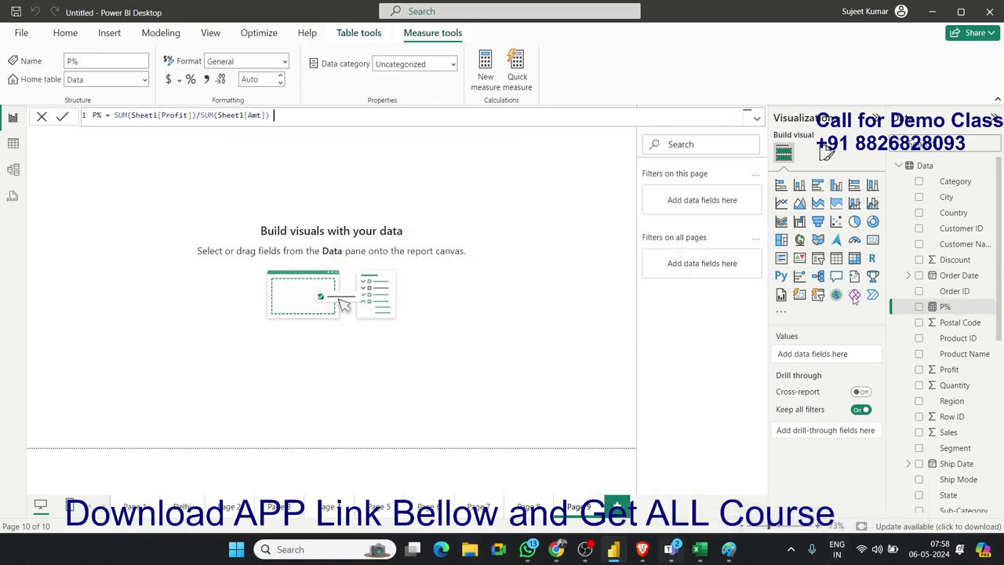
# Add an enlarged line and stacked column chart with Product on the x-axis and Amt as columns.
pyautogui.click(855, 204)
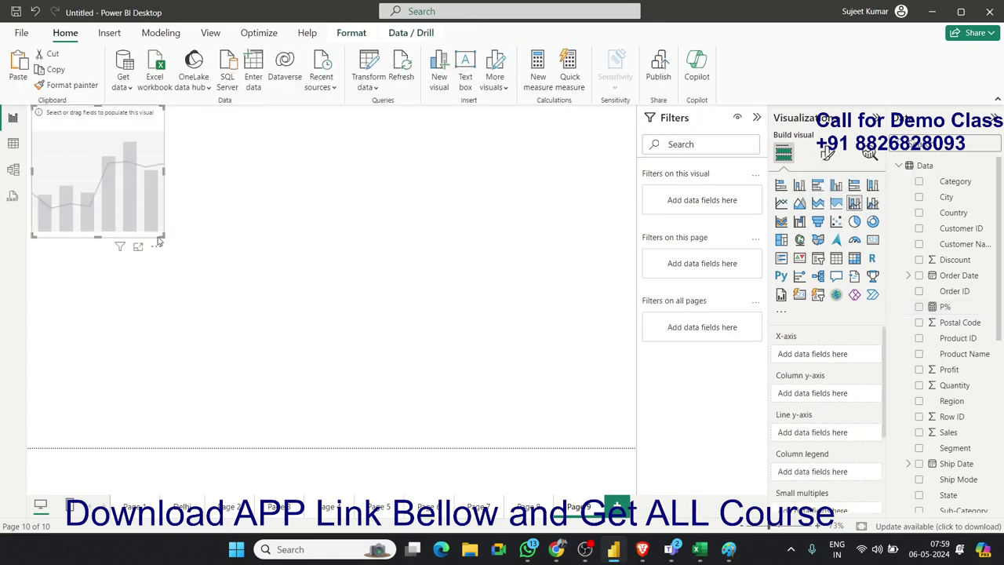
pyautogui.moveTo(160, 241); pyautogui.dragTo(508, 385)
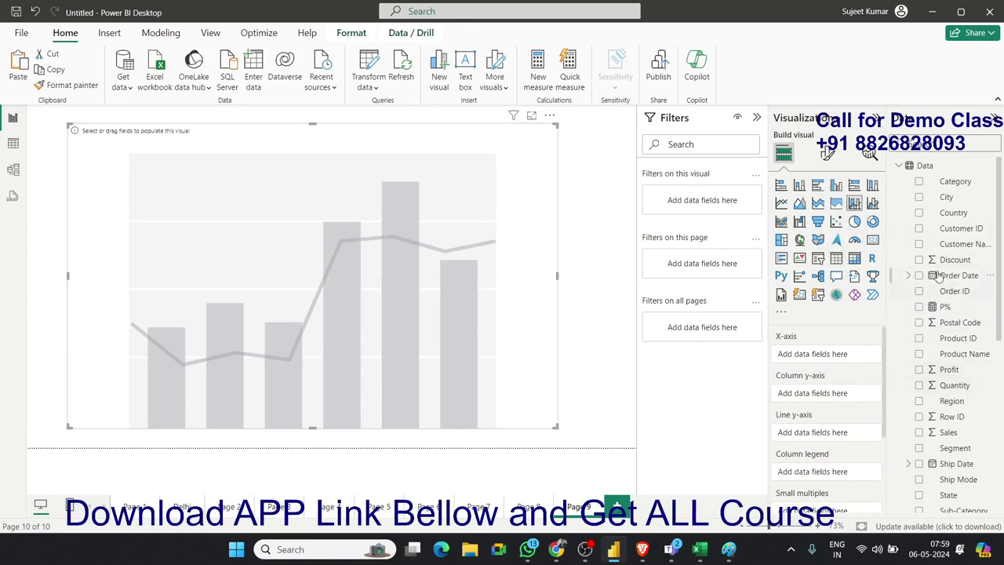
pyautogui.click(900, 166)
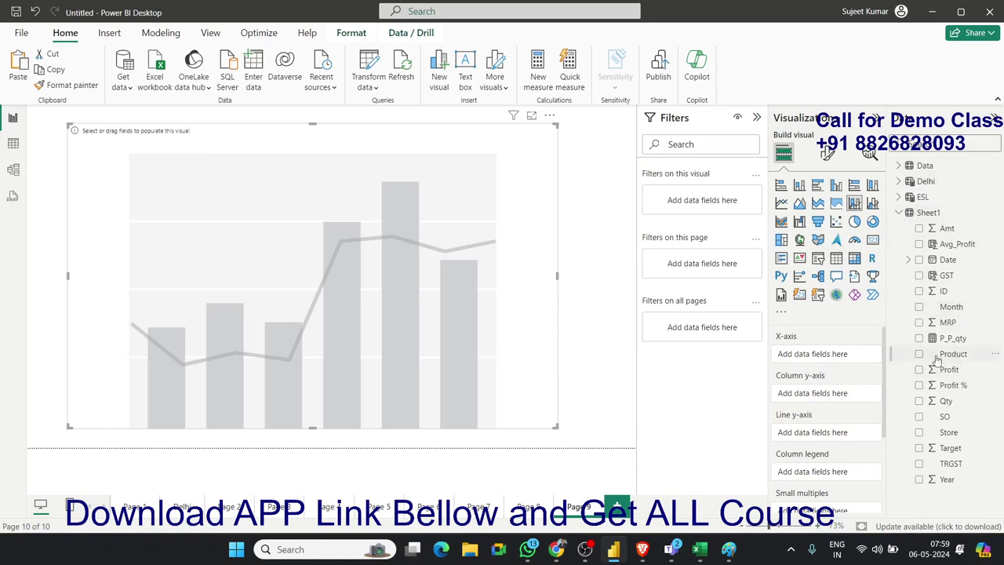
pyautogui.moveTo(954, 354); pyautogui.dragTo(428, 360)
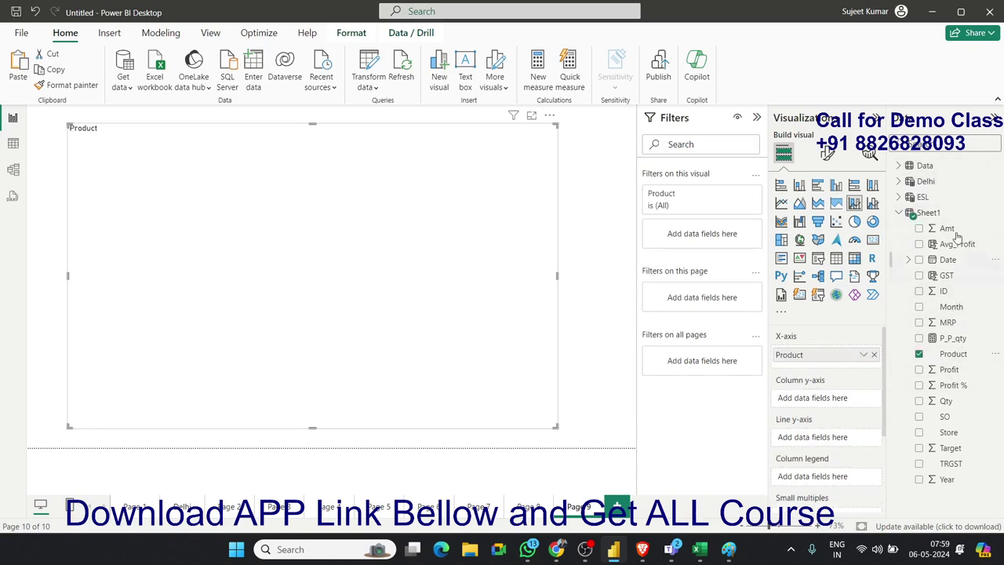
pyautogui.moveTo(947, 229); pyautogui.dragTo(495, 351)
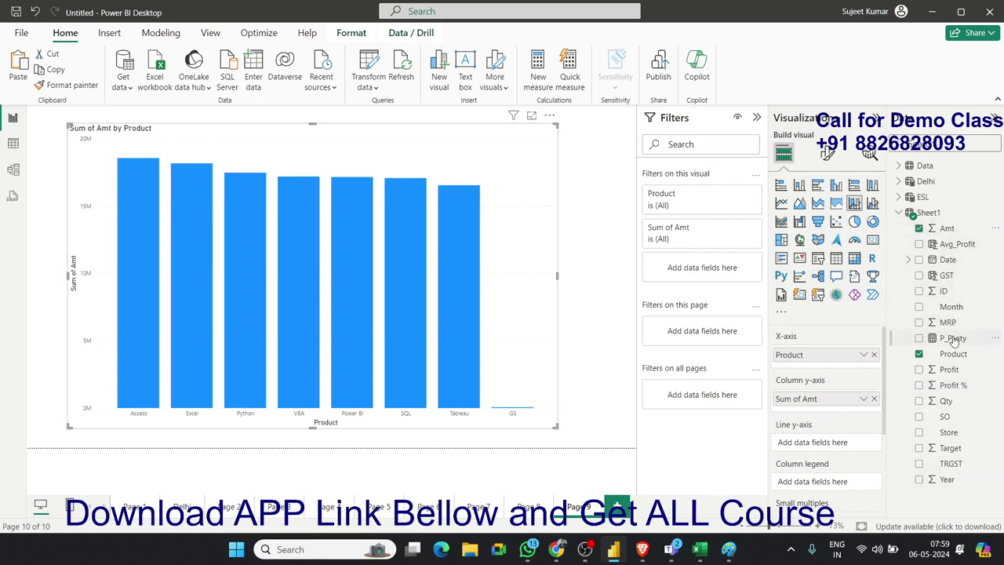
# Add then remove P_P_qty from the columns, browse the Delhi and ESL fields, and select the chart.
pyautogui.moveTo(953, 338); pyautogui.dragTo(451, 334)
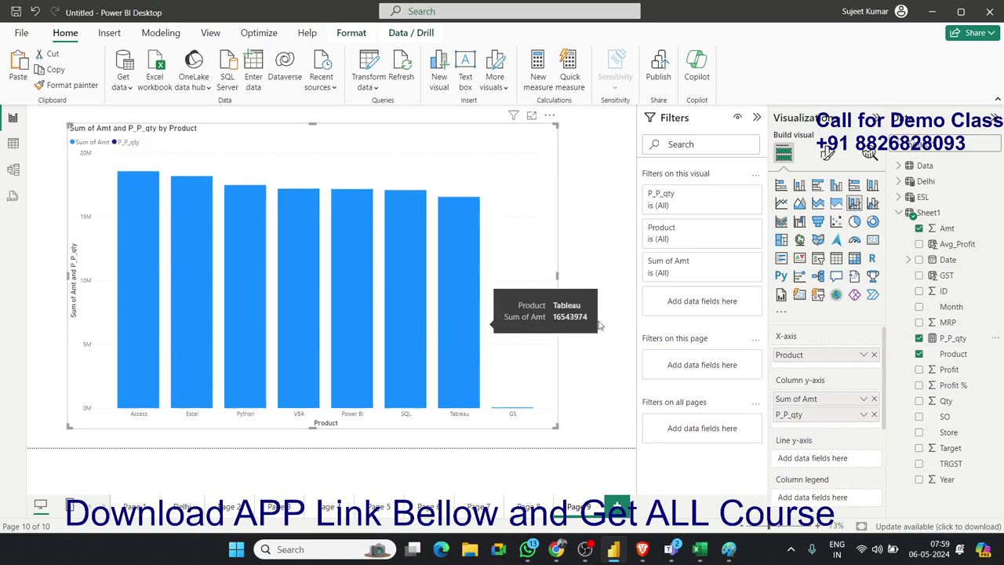
pyautogui.click(920, 338)
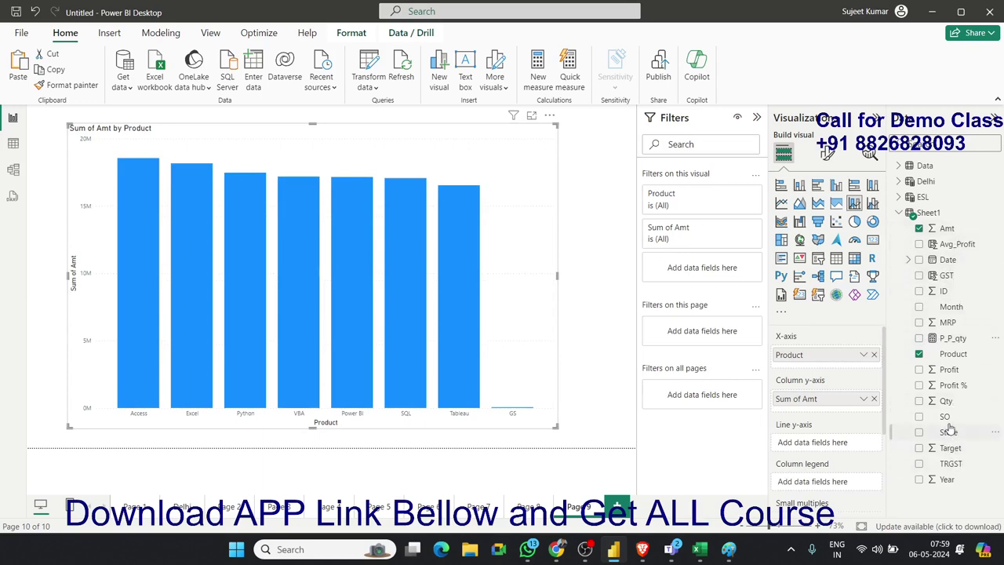
pyautogui.click(900, 182)
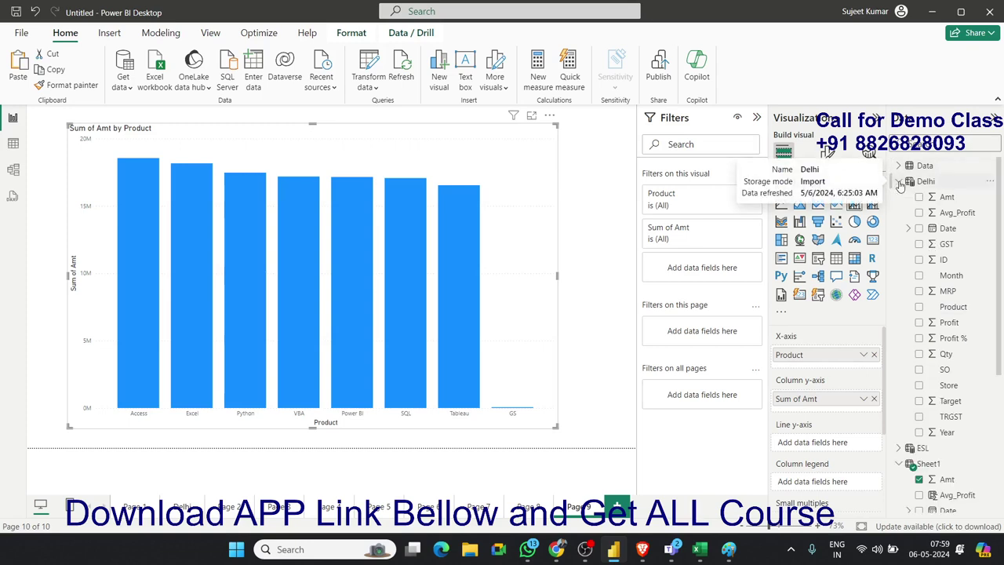
pyautogui.click(900, 181)
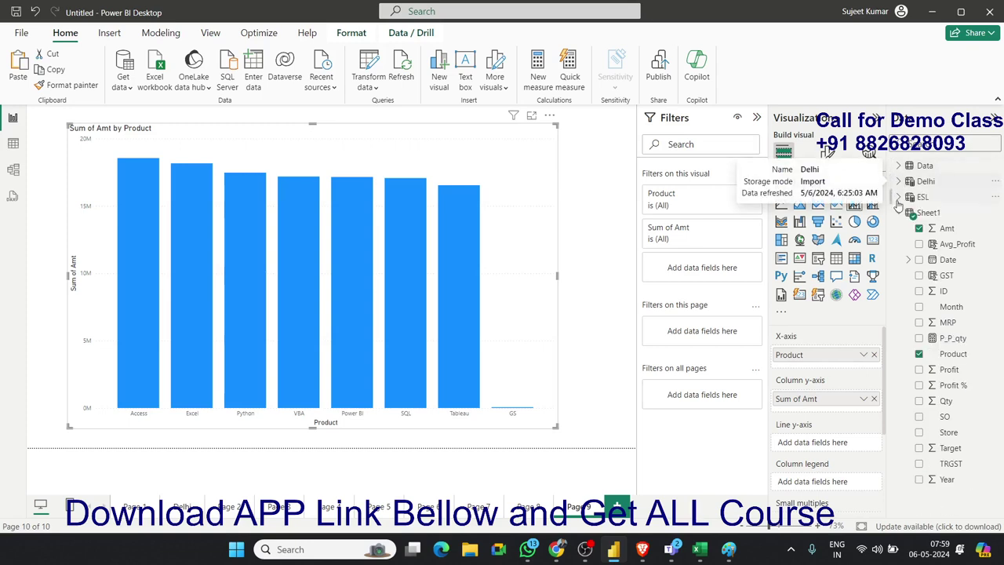
pyautogui.click(898, 197)
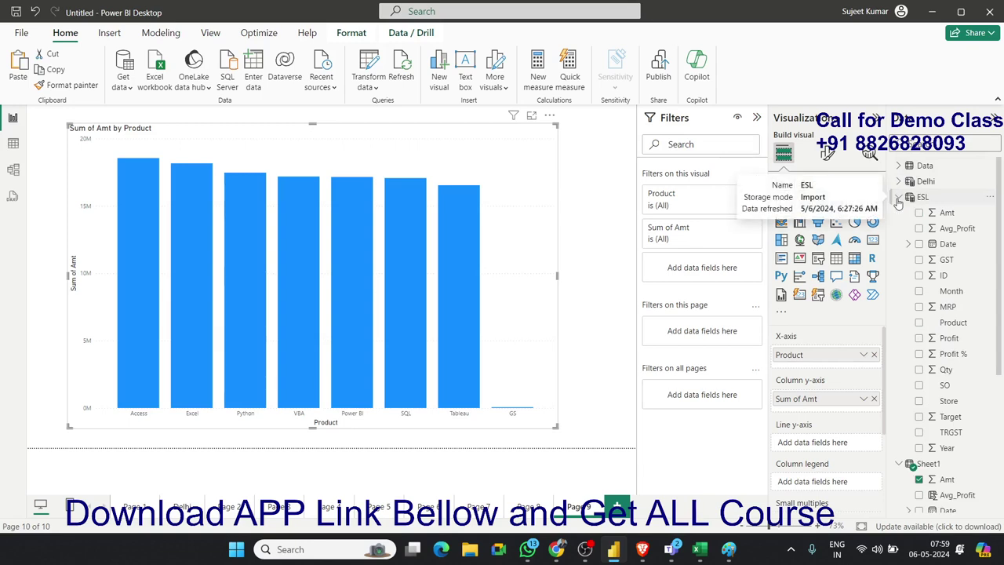
pyautogui.click(898, 199)
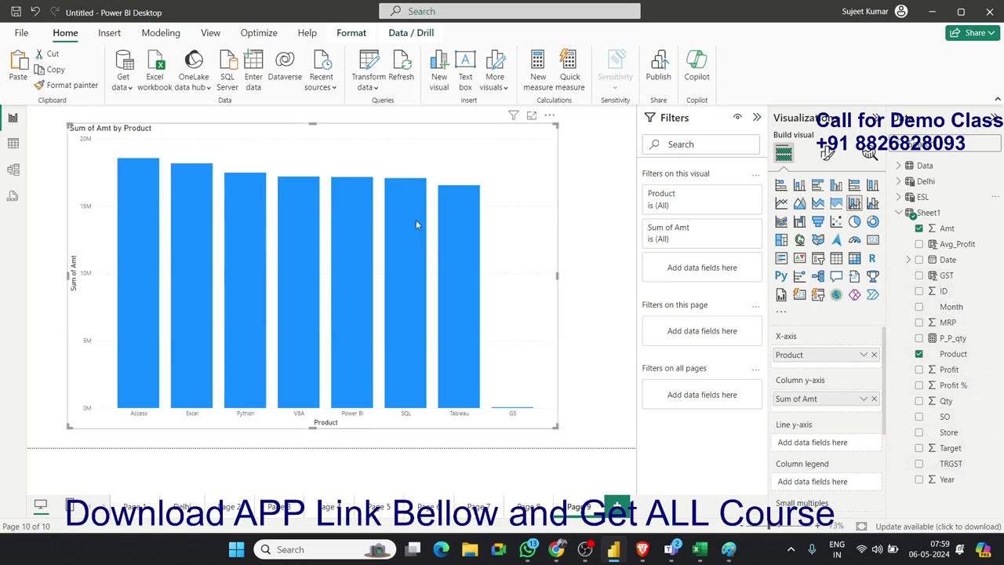
pyautogui.click(568, 194)
# Delete the chart and start a new measure in the Sheet1 table.
pyautogui.click(552, 193)
pyautogui.press('Delete')
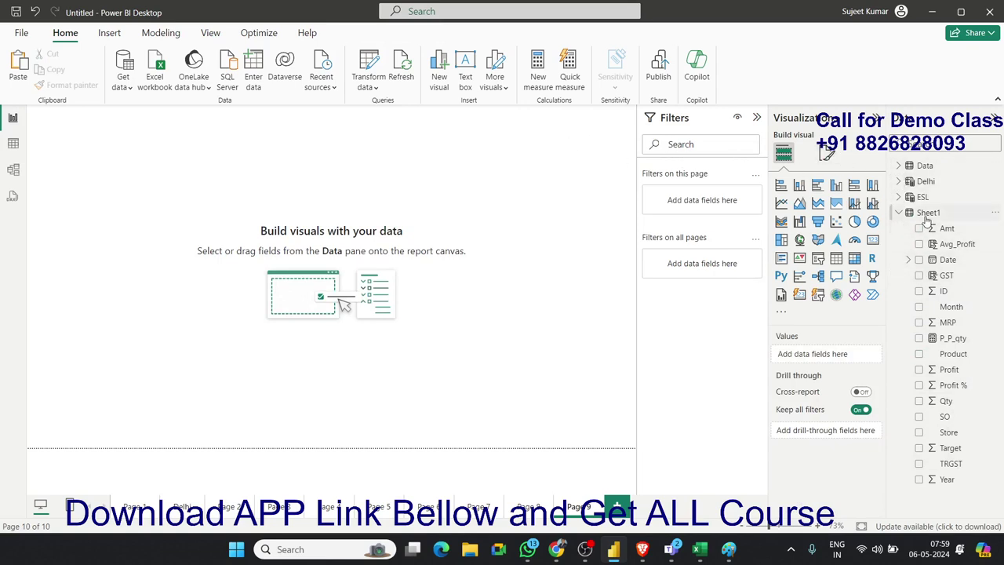
pyautogui.click(927, 219)
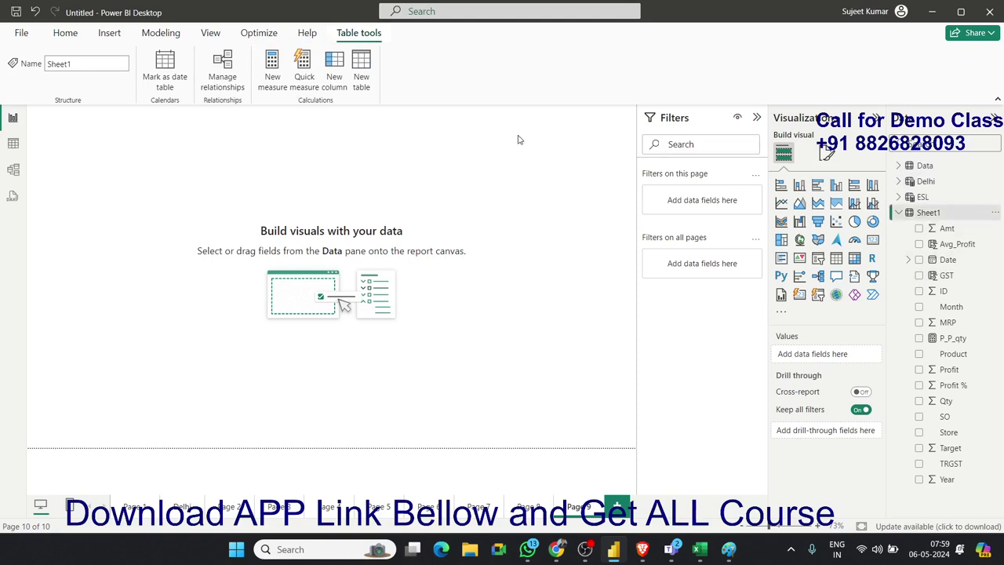
pyautogui.click(67, 33)
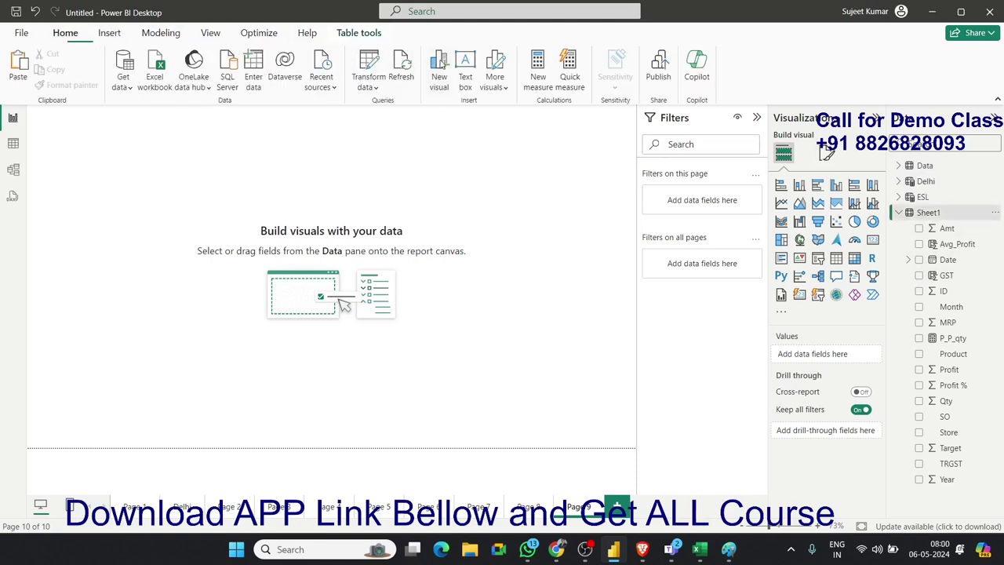
pyautogui.click(540, 77)
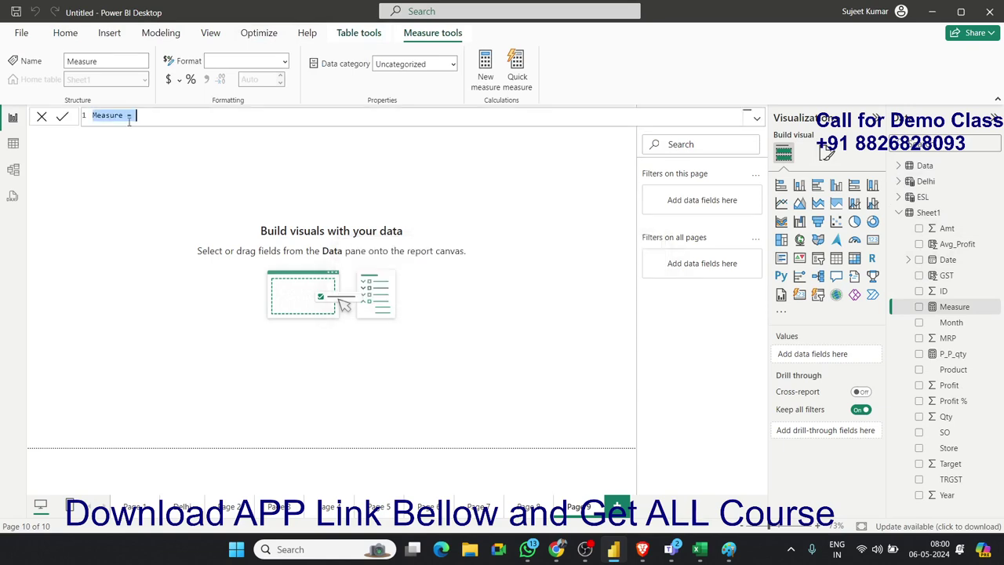
pyautogui.doubleClick(123, 116)
# Enter the measure as P% = SUM(Sheet1[Profit]).
pyautogui.write('P% =')
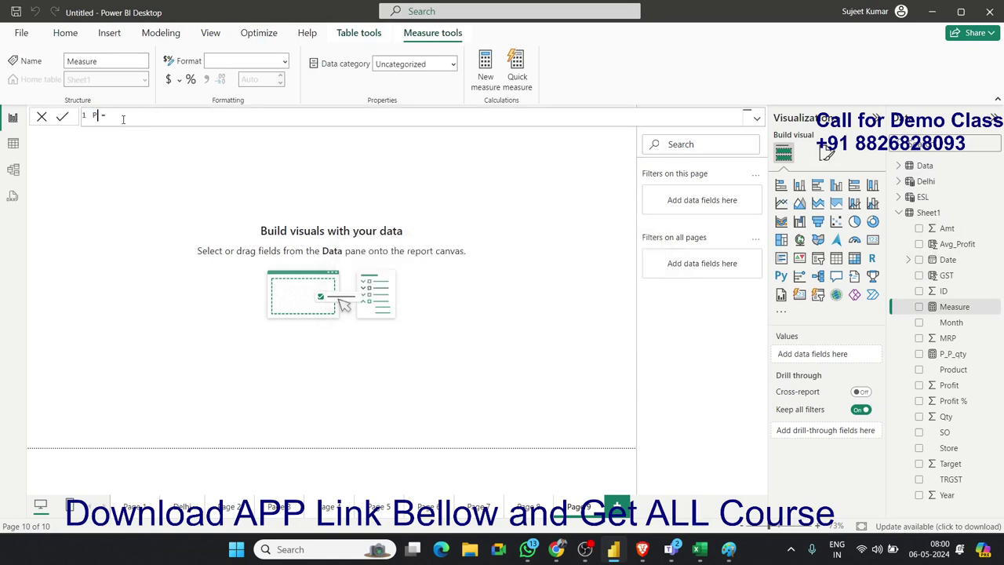
pyautogui.write('s')
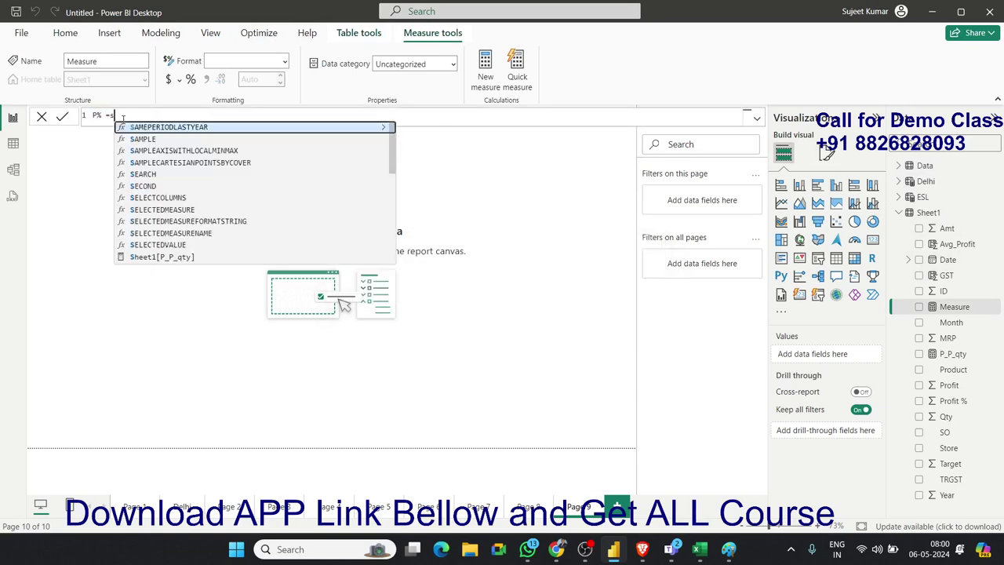
pyautogui.write('um')
pyautogui.press('Tab')
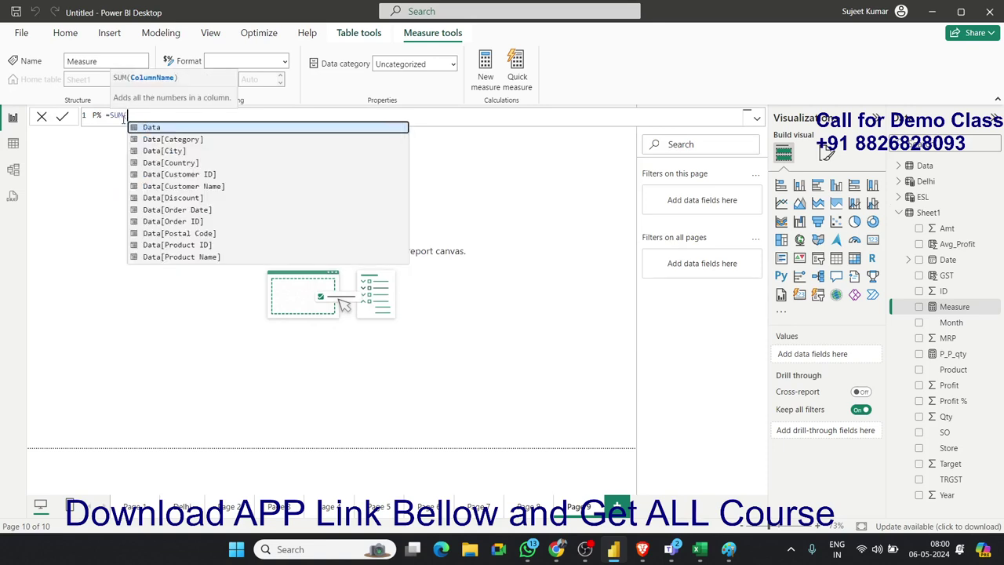
pyautogui.write('pro')
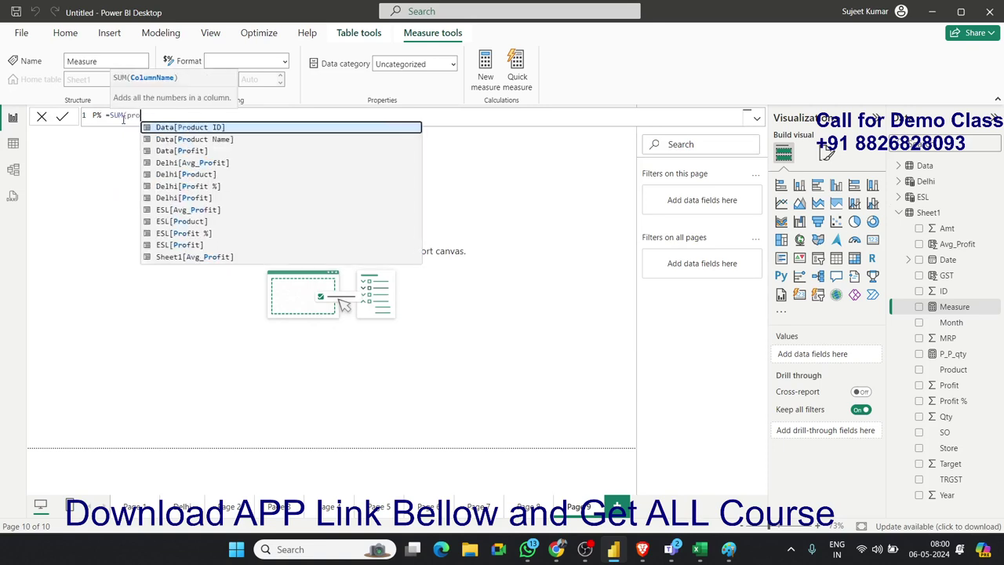
pyautogui.press('Down')
pyautogui.press('Down')
pyautogui.press('Down')
pyautogui.press('Down')
pyautogui.press('Down')
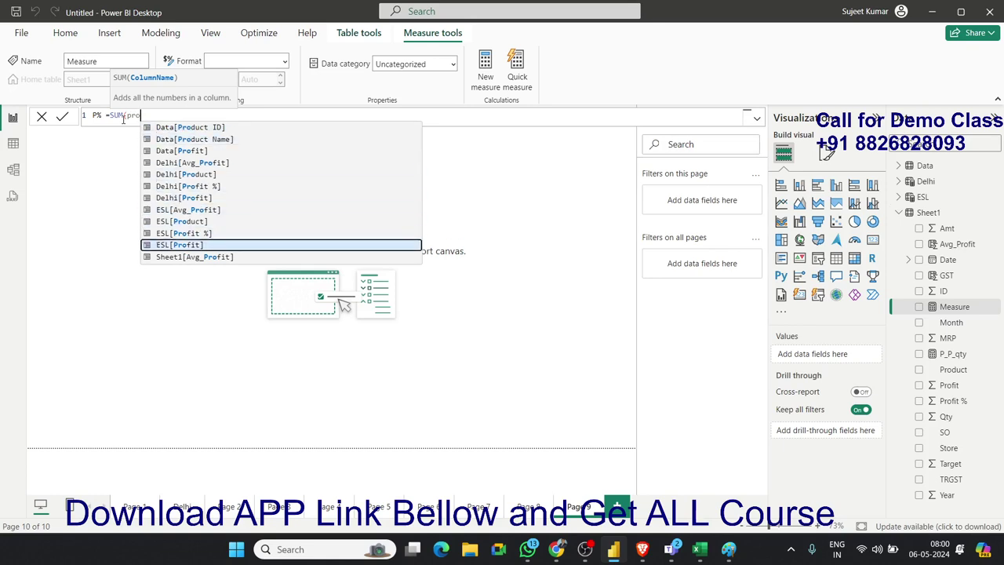
pyautogui.press('Down')
pyautogui.press('Down')
pyautogui.press('Down')
pyautogui.press('Down')
pyautogui.press('Down')
pyautogui.press('Down')
pyautogui.press('Down')
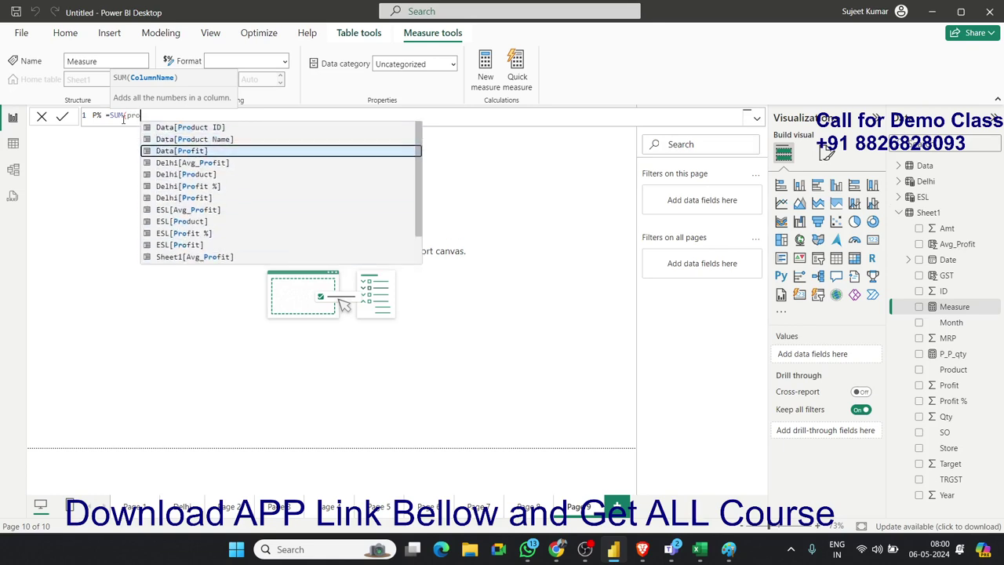
pyautogui.press('Down')
pyautogui.press('Down')
pyautogui.press('Down')
pyautogui.press('Down')
pyautogui.press('Down')
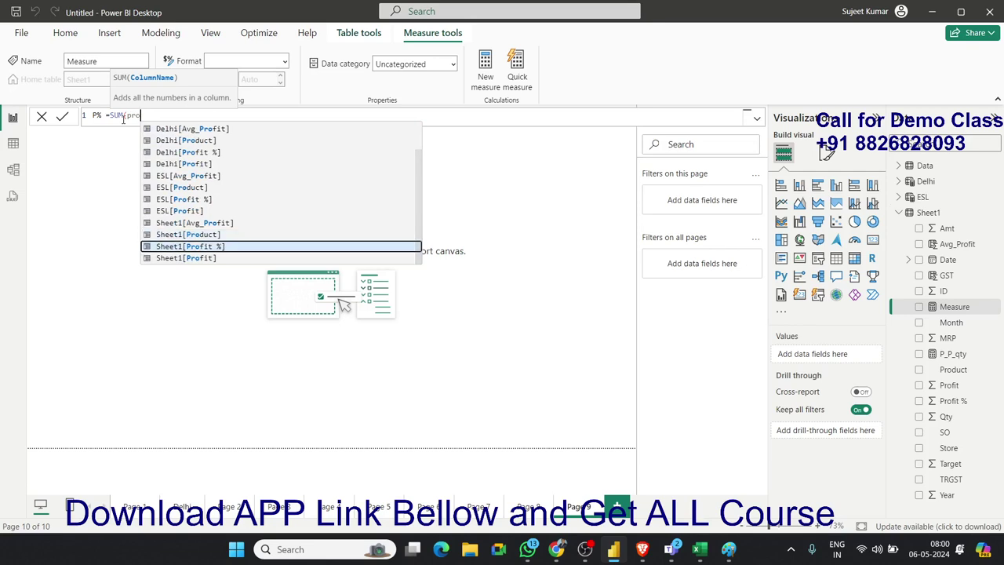
pyautogui.press('Down')
pyautogui.press('Tab')
# Complete the formula with /SUM(Sheet1[Amt]) and commit, triggering a duplicate-name error.
pyautogui.write(')')
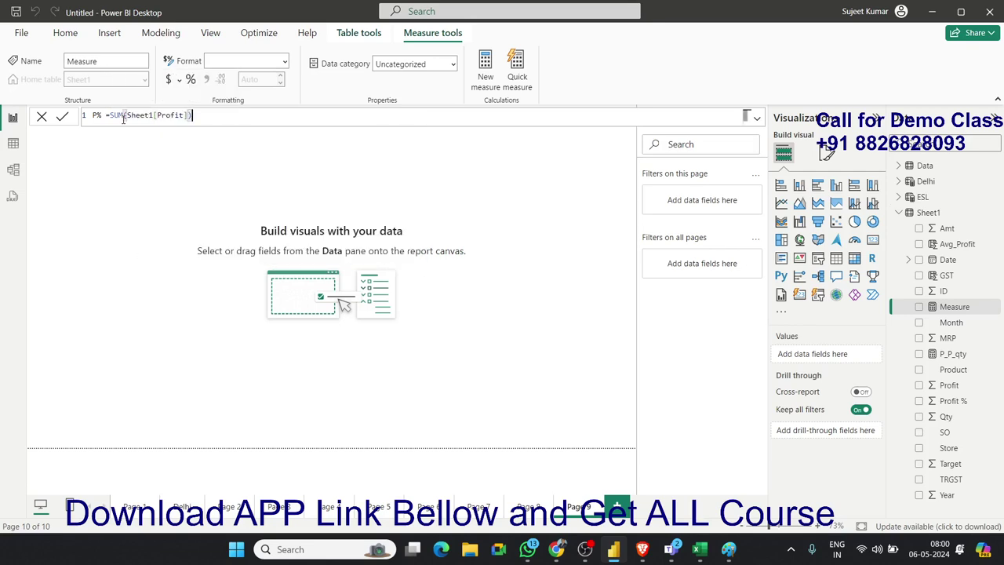
pyautogui.write('/sum')
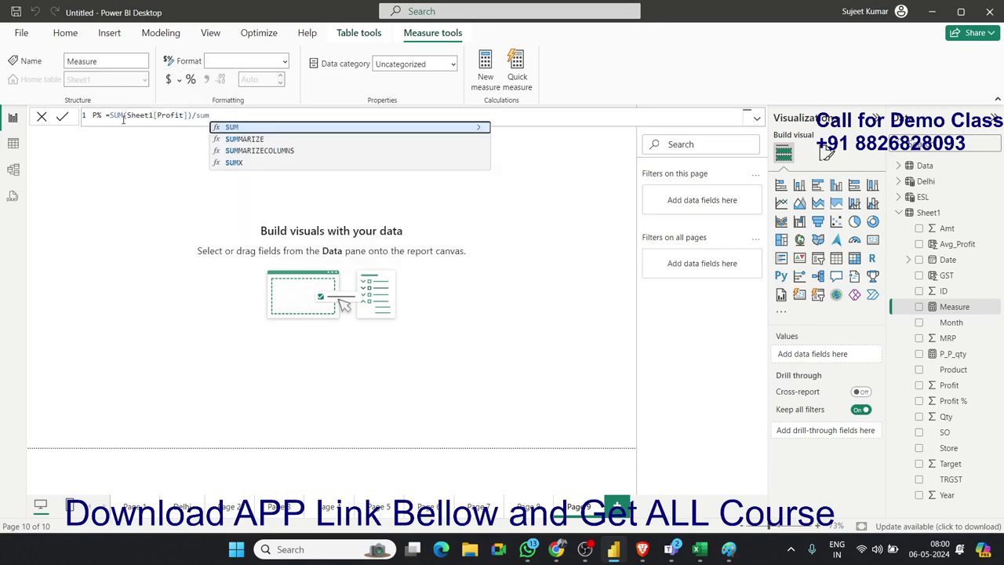
pyautogui.press('Tab')
pyautogui.press('Down')
pyautogui.press('Down')
pyautogui.press('Down')
pyautogui.press('Down')
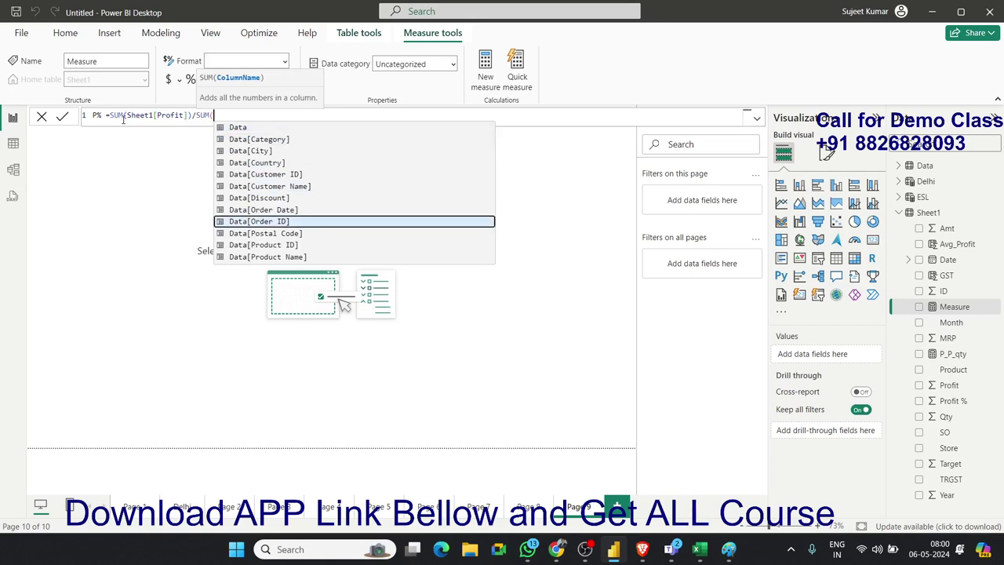
pyautogui.press('Down')
pyautogui.press('Down')
pyautogui.press('Down')
pyautogui.press('Down')
pyautogui.press('Down')
pyautogui.press('Down')
pyautogui.press('Down')
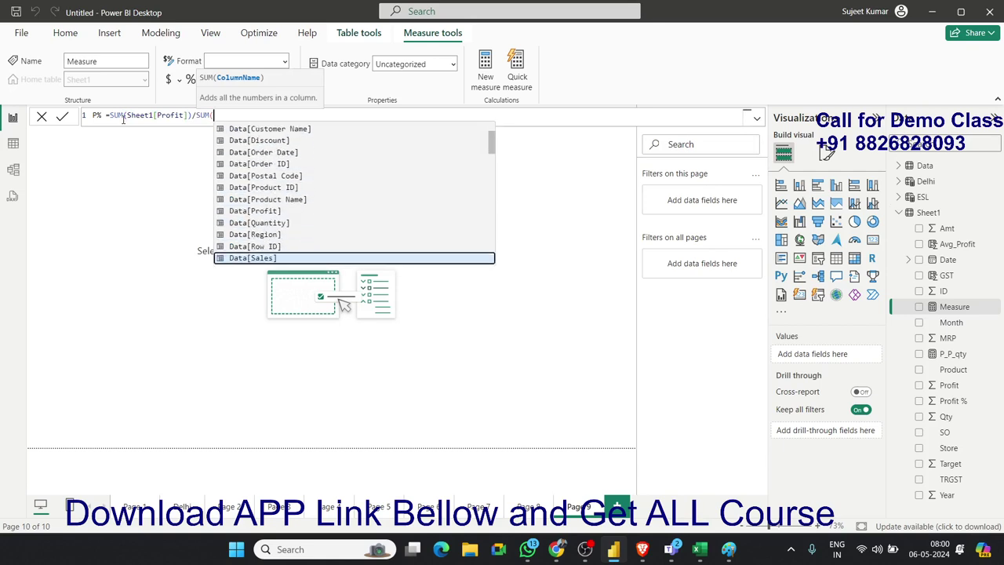
pyautogui.press('Down')
pyautogui.press('Up')
pyautogui.press('Up')
pyautogui.press('Up')
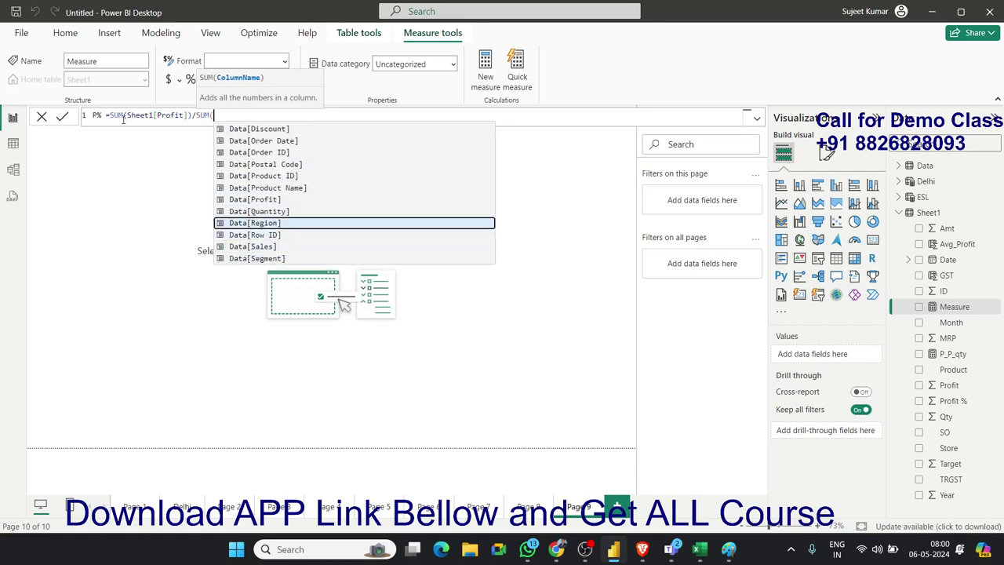
pyautogui.write('amt')
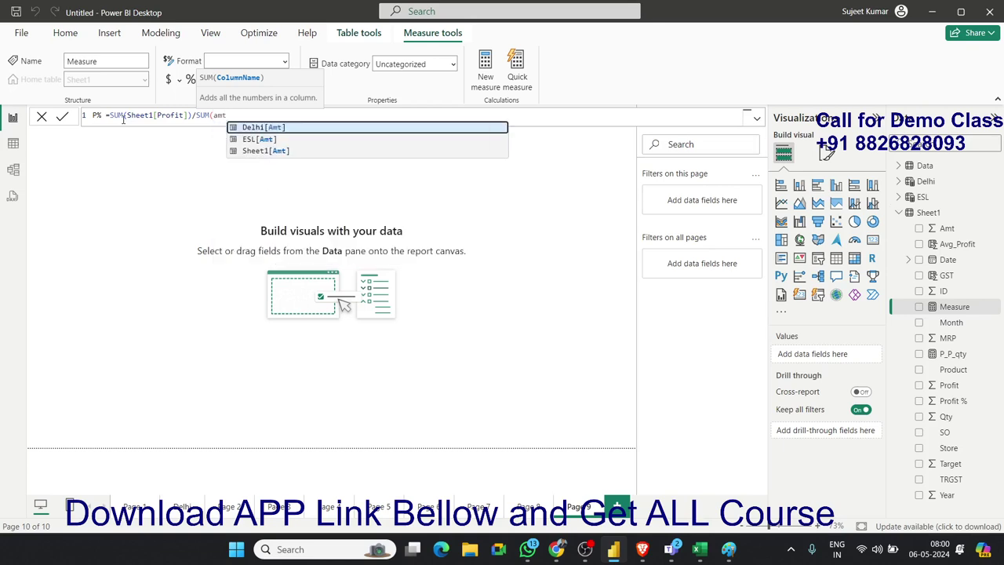
pyautogui.press('Down')
pyautogui.press('Down')
pyautogui.press('Tab')
pyautogui.write(')')
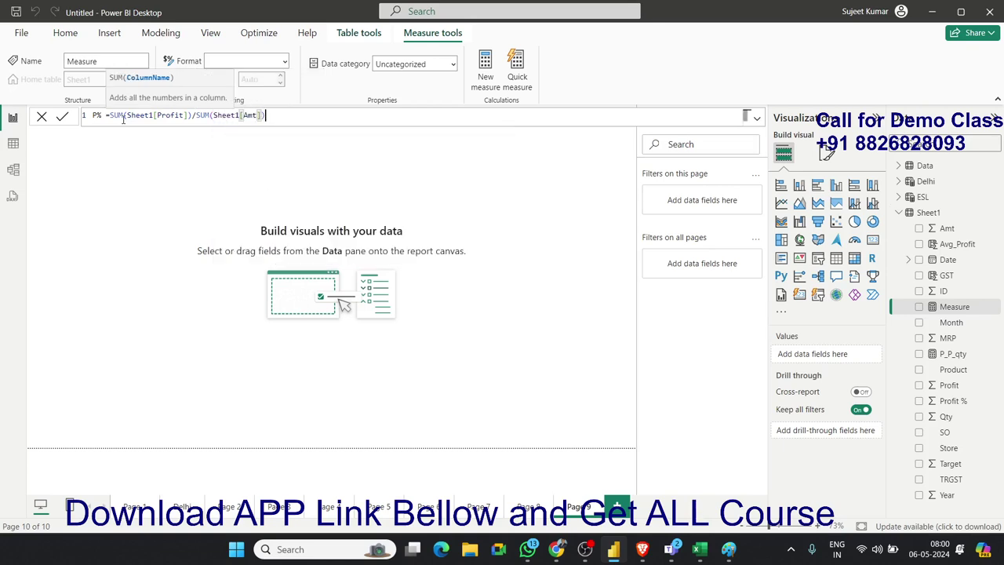
pyautogui.press('Return')
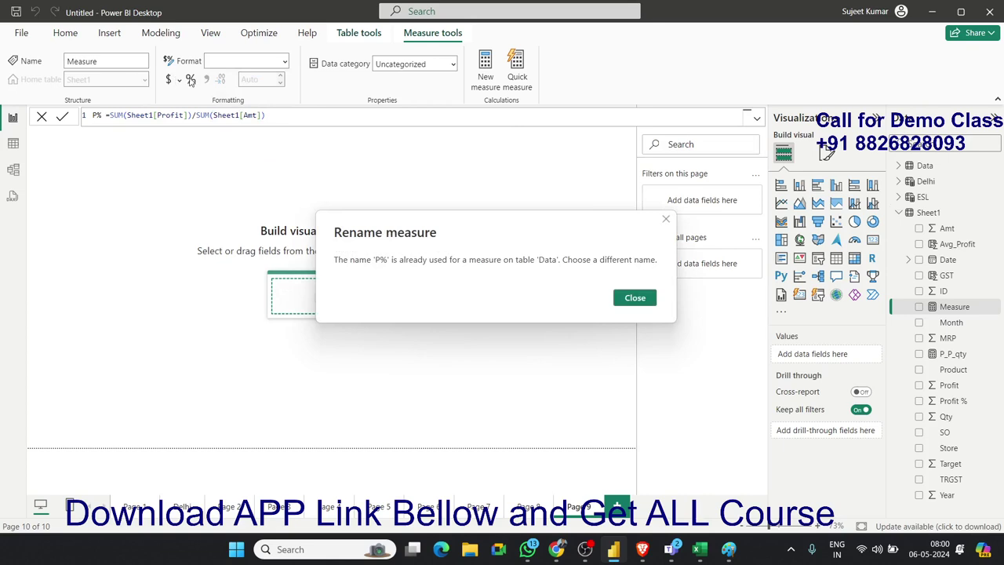
# Dismiss the duplicate-name error and rename the measure from P% to P in Sheet1.
pyautogui.click(638, 303)
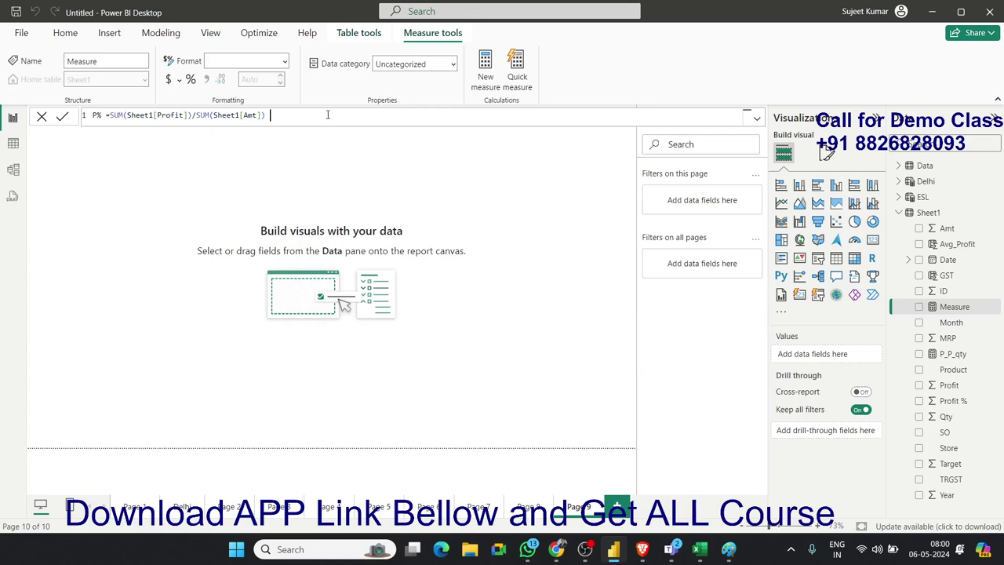
pyautogui.press('Return')
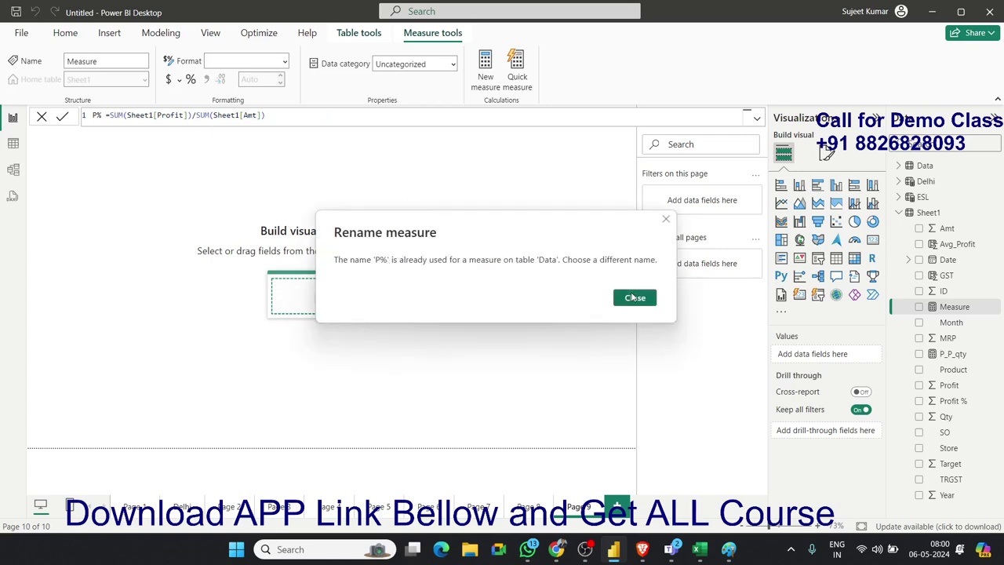
pyautogui.click(633, 297)
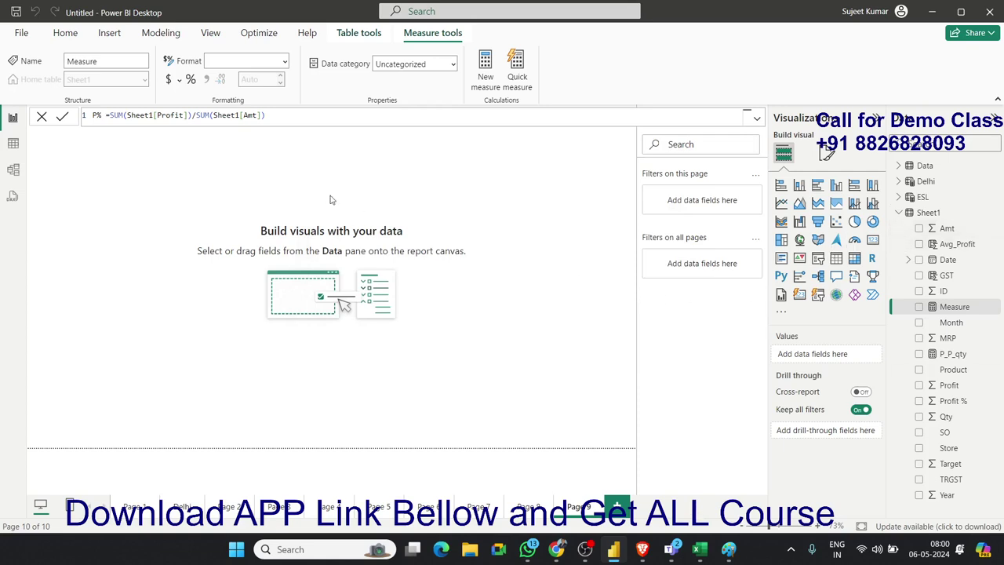
pyautogui.press('BackSpace')
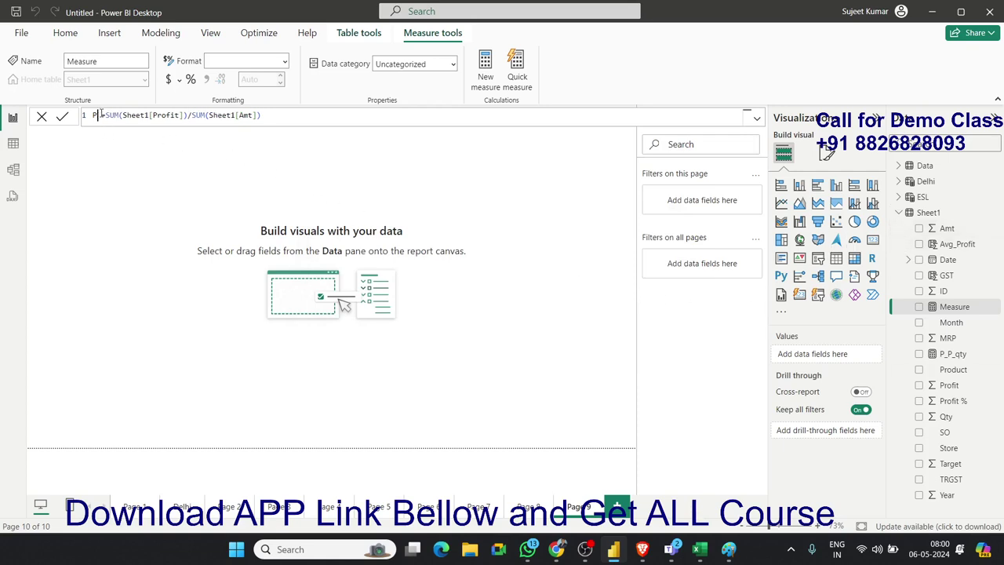
pyautogui.press('Return')
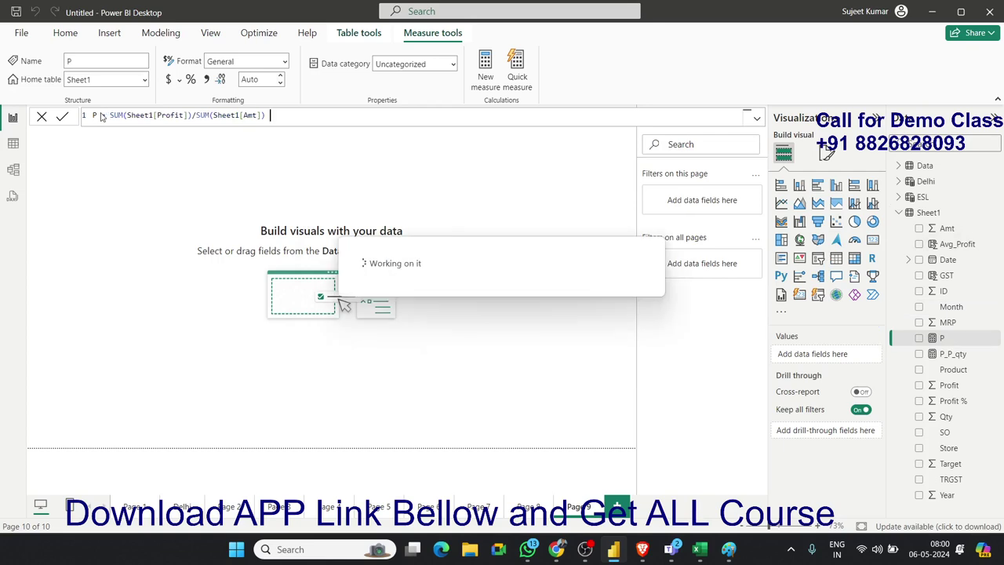
pyautogui.click(934, 342)
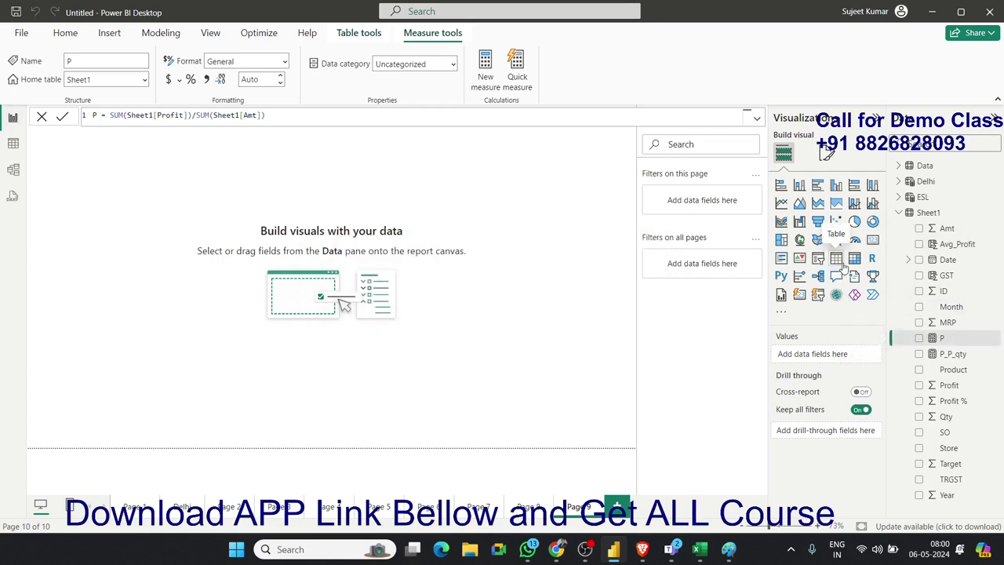
# Add an enlarged line and clustered column chart: Product on x-axis, P as line, Amt as columns.
pyautogui.click(854, 203)
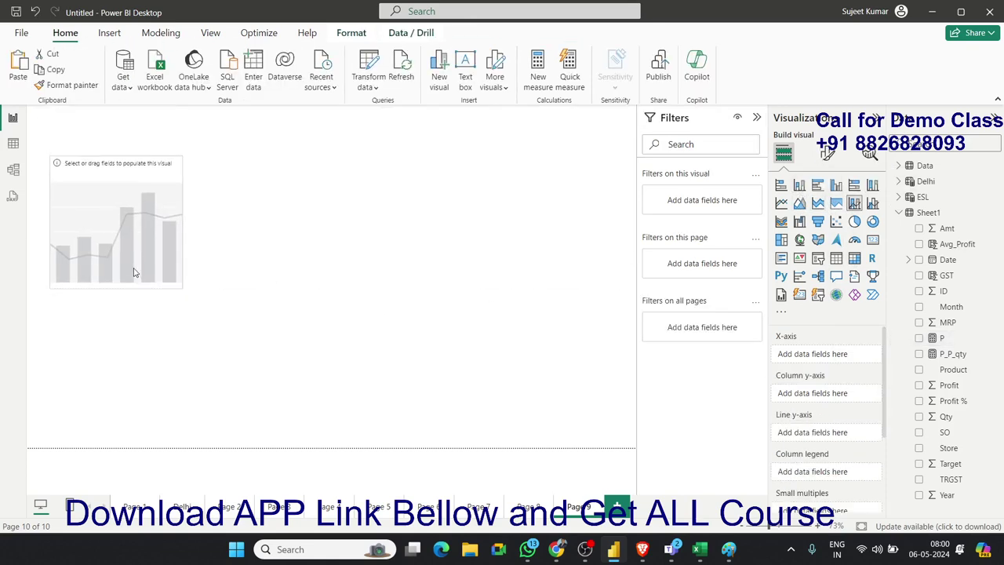
pyautogui.moveTo(183, 288); pyautogui.dragTo(431, 358)
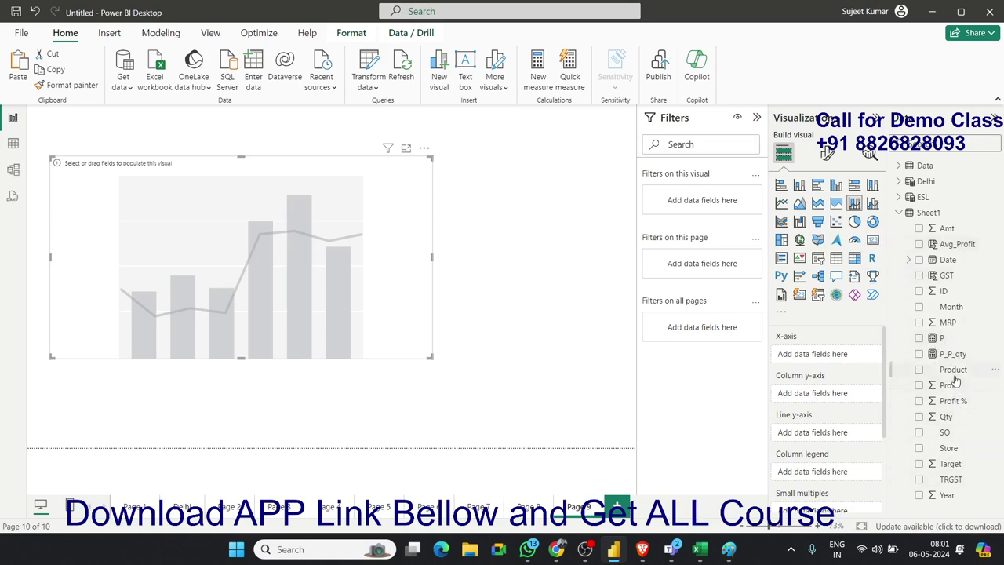
pyautogui.moveTo(951, 381); pyautogui.dragTo(394, 340)
pyautogui.moveTo(938, 337)
pyautogui.mouseDown()
pyautogui.moveTo(881, 437)
pyautogui.moveTo(824, 440)
pyautogui.mouseUp()
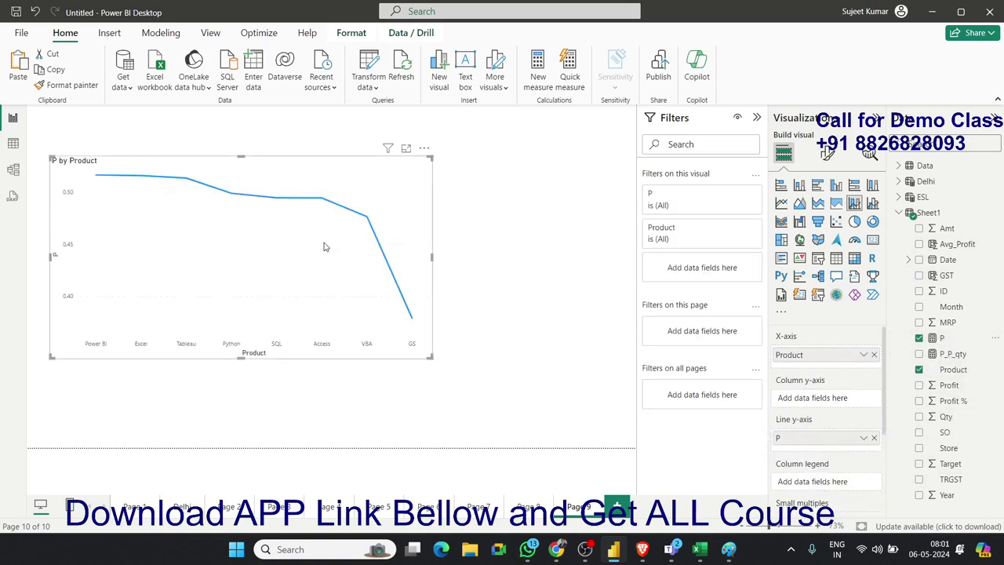
pyautogui.moveTo(961, 229)
pyautogui.mouseDown()
pyautogui.moveTo(902, 353)
pyautogui.moveTo(841, 401)
pyautogui.mouseUp()
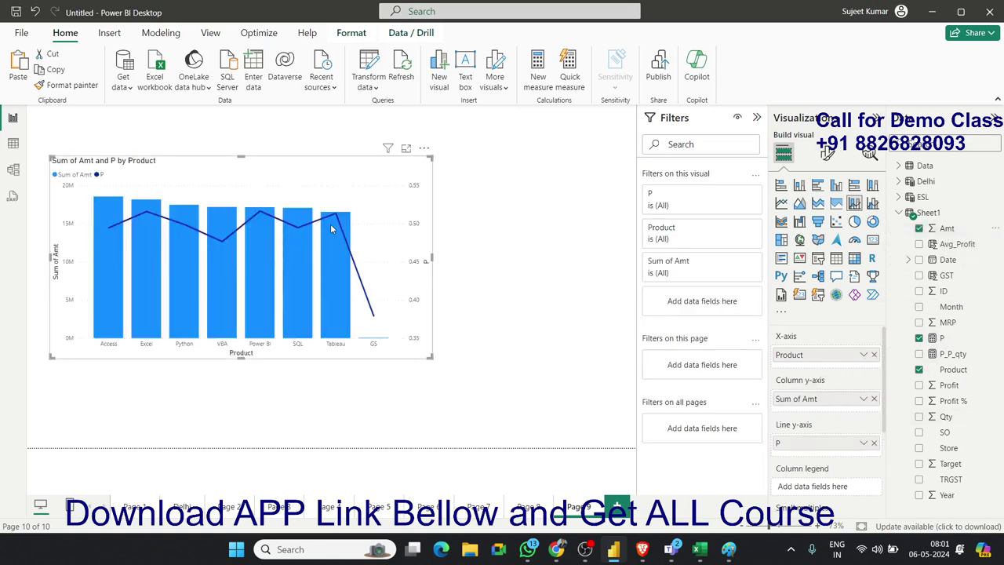
pyautogui.moveTo(331, 226)
# Remove Sum of Amt from the chart and turn on data labels for the P line.
pyautogui.click(875, 399)
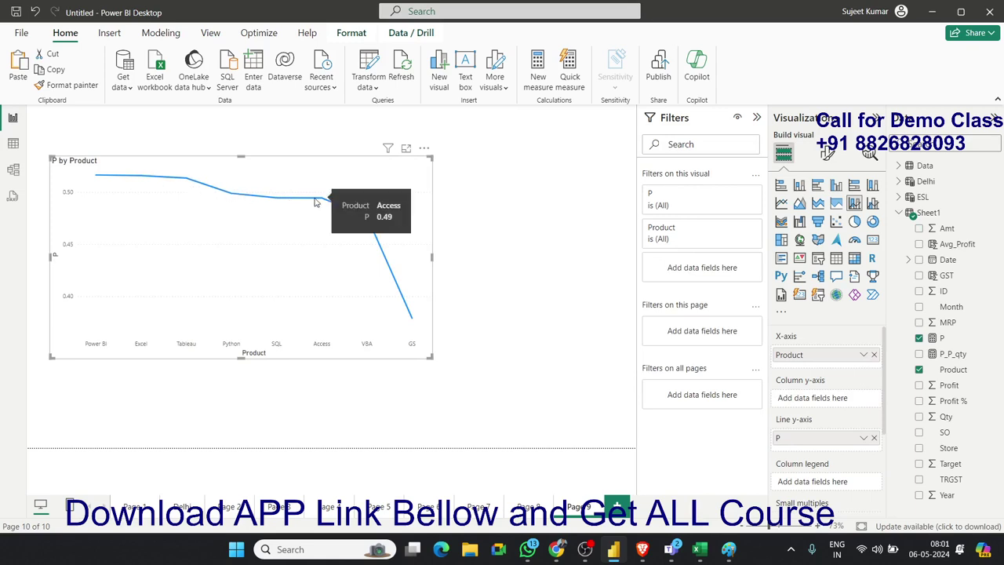
pyautogui.click(830, 154)
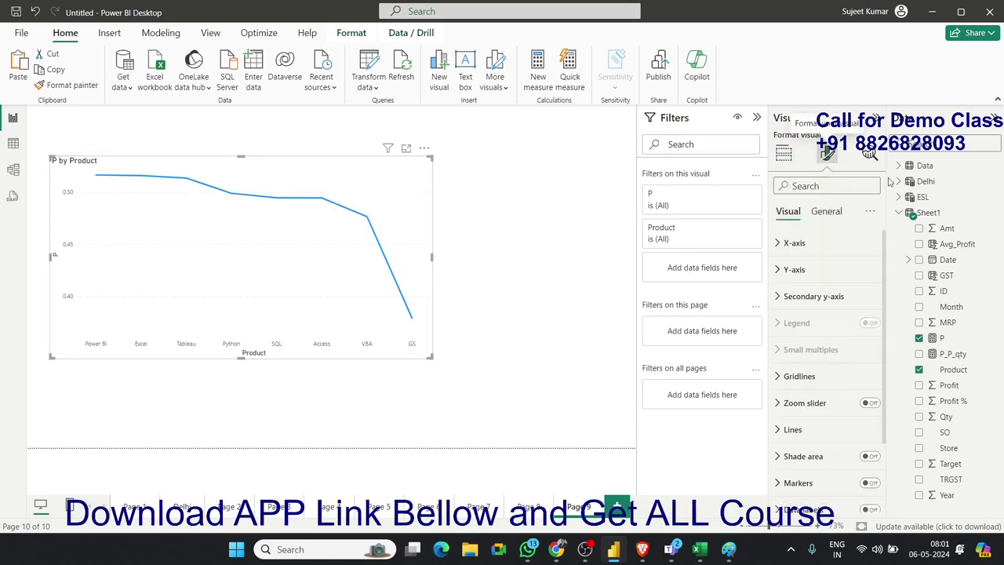
pyautogui.scroll(-2, 873, 487)
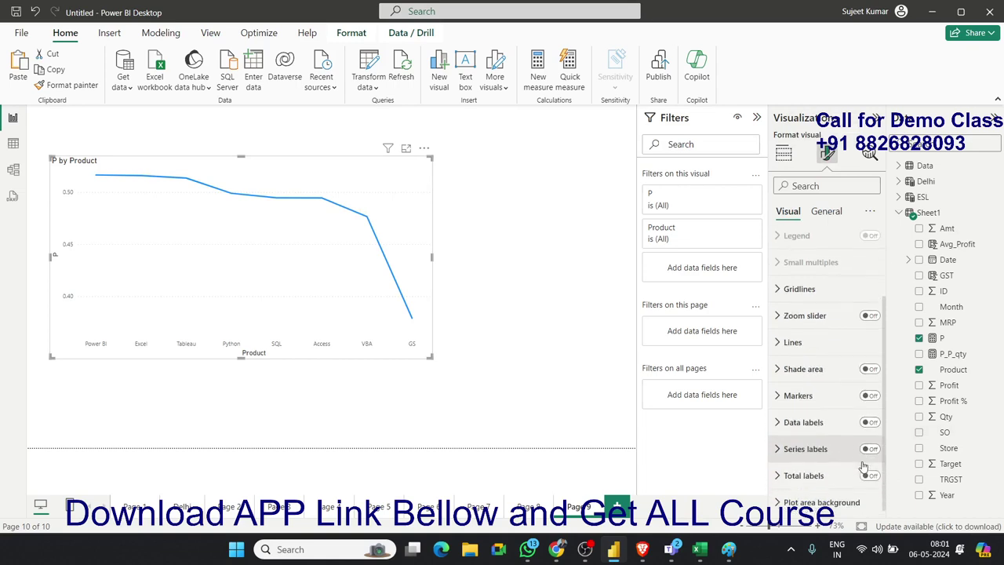
pyautogui.click(871, 420)
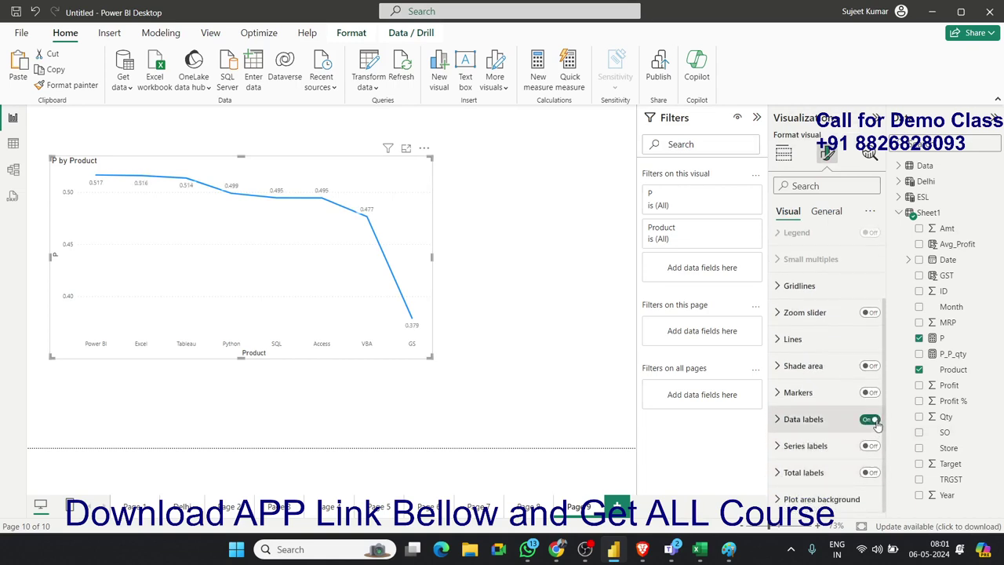
# Format the P measure as a percentage so labels read 51.65% to 37.90%.
pyautogui.click(944, 338)
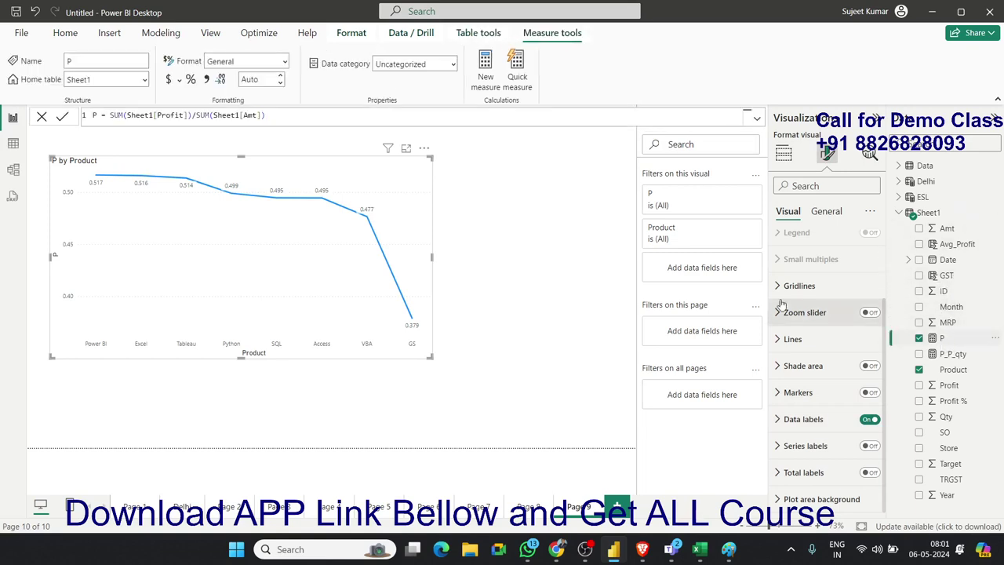
pyautogui.click(190, 81)
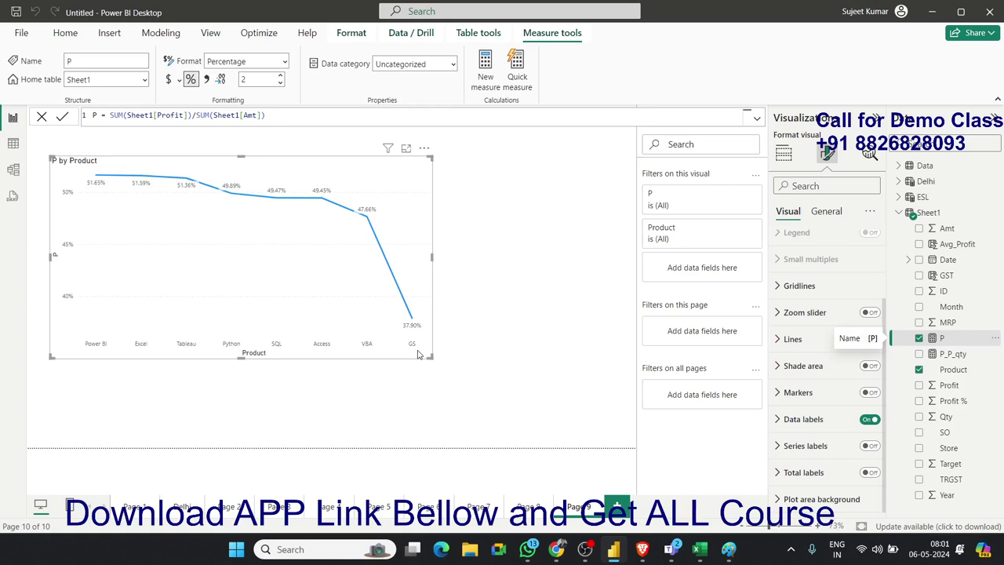
pyautogui.click(783, 153)
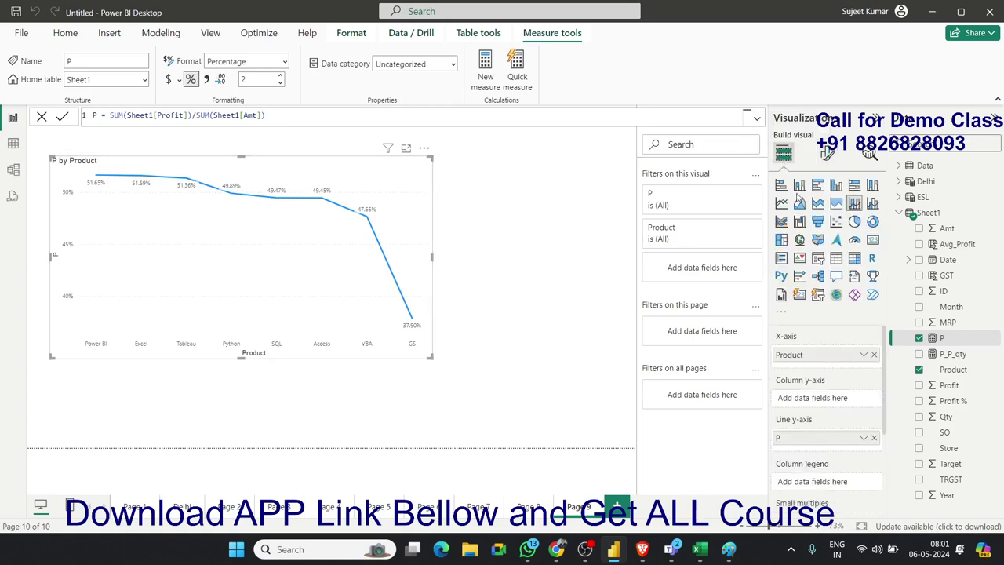